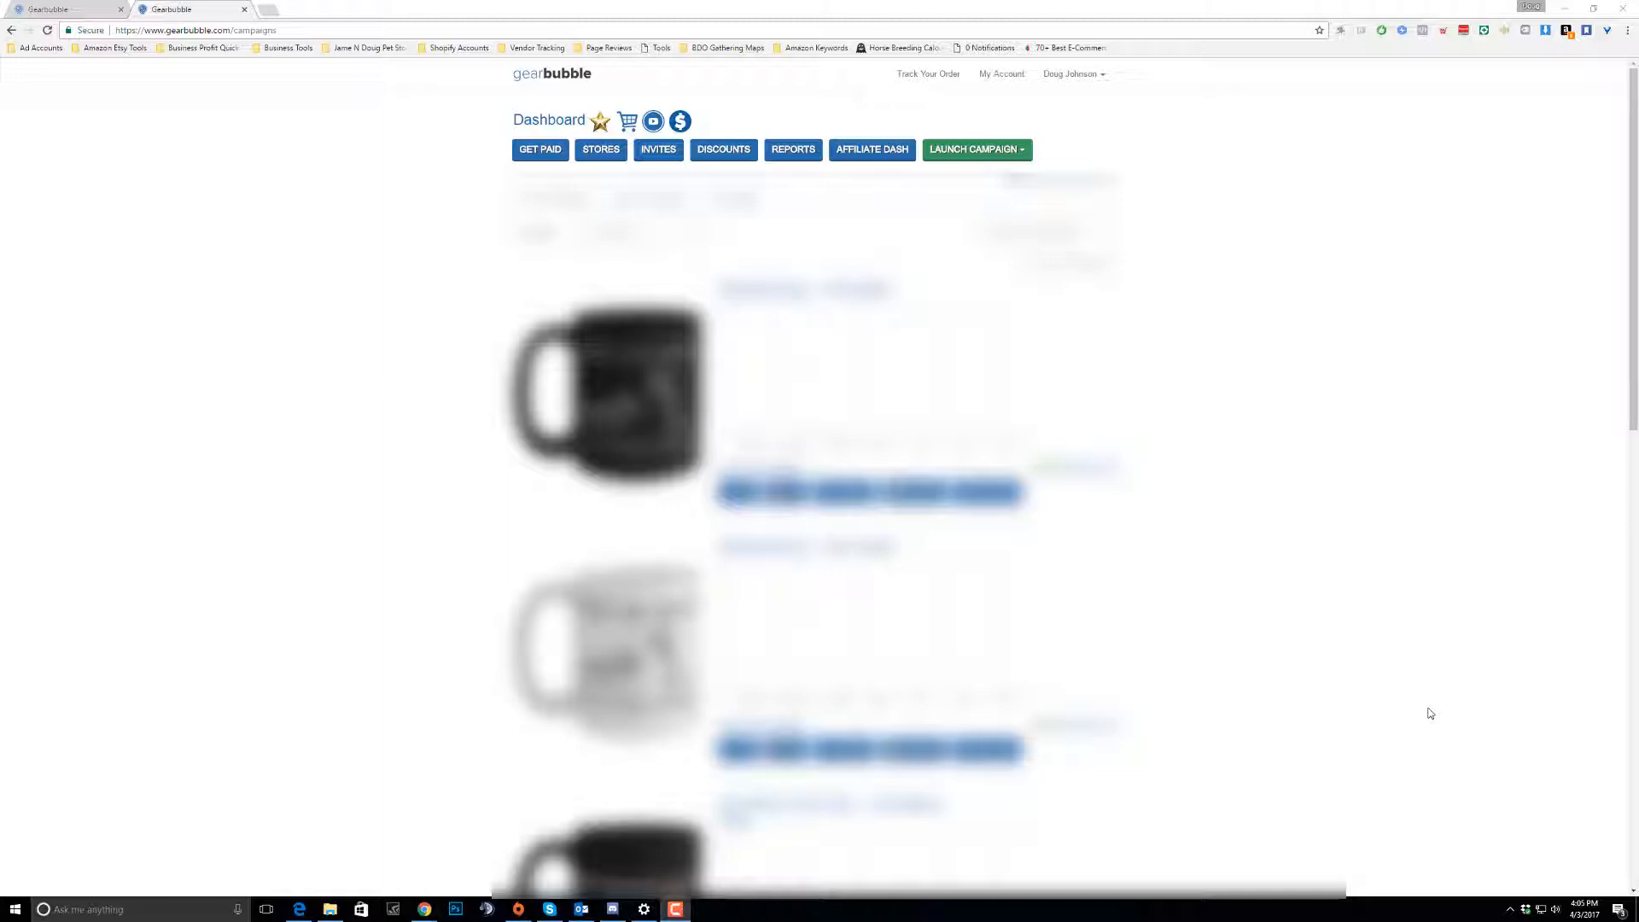
- Review the existing product listings on the Manage Inventory page in Amazon Seller Central
{"action": "left_click", "coordinate": [1438, 675]}
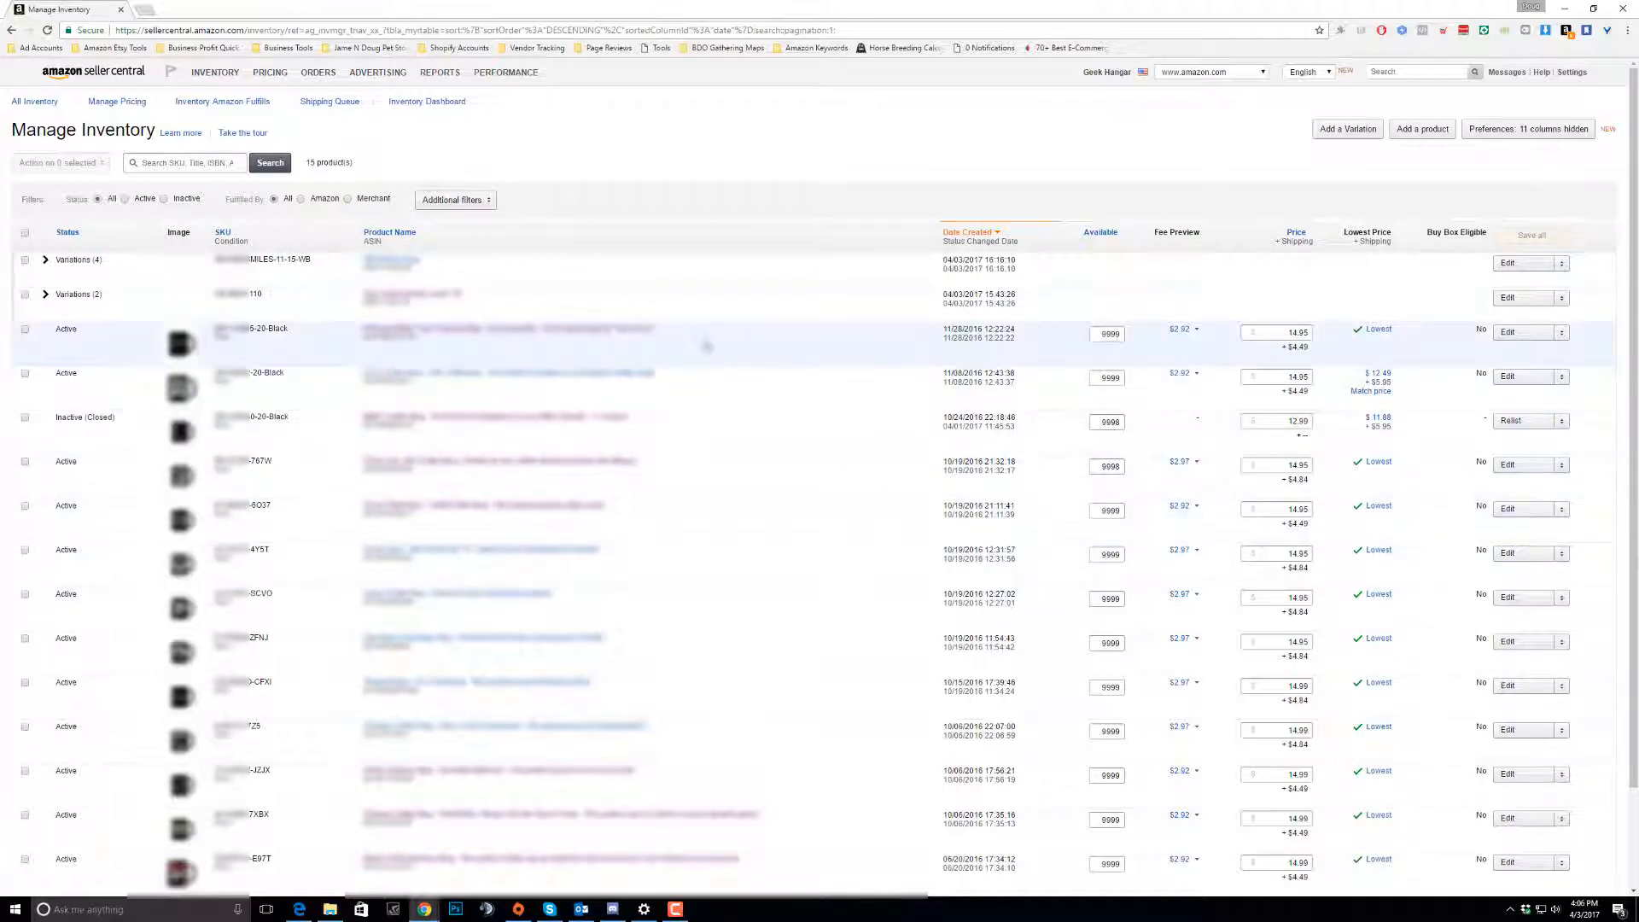
{"action": "scroll", "coordinate": [705, 338], "scroll_direction": "down", "scroll_amount": 2}
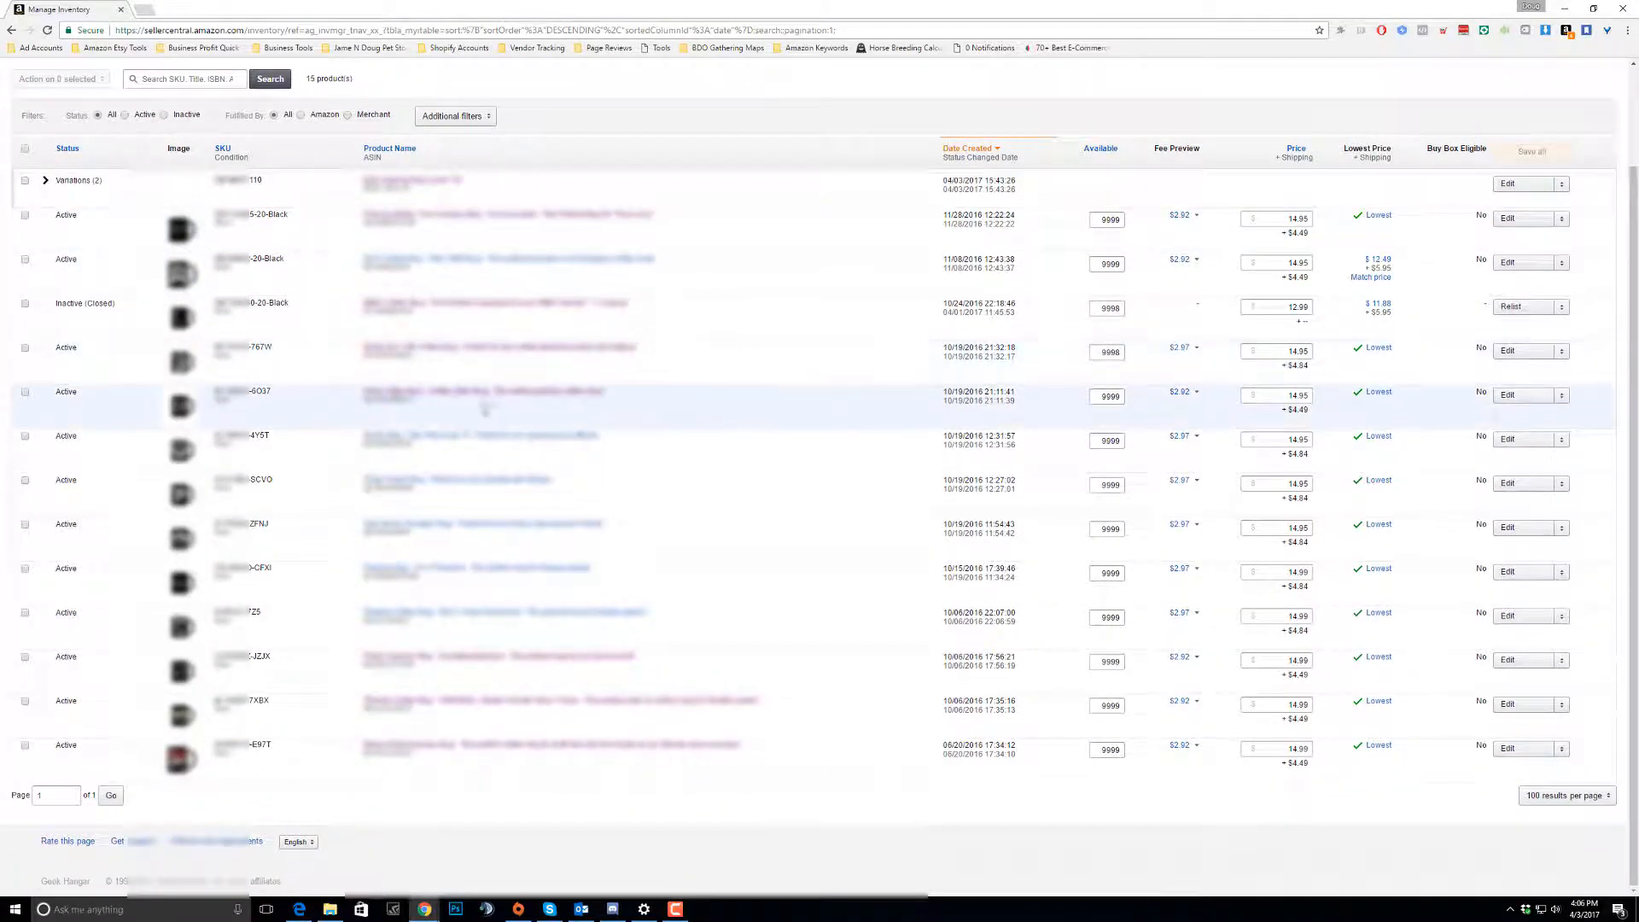
{"action": "scroll", "coordinate": [491, 410], "scroll_direction": "up", "scroll_amount": 2}
{"action": "scroll", "coordinate": [493, 416], "scroll_direction": "down", "scroll_amount": 2}
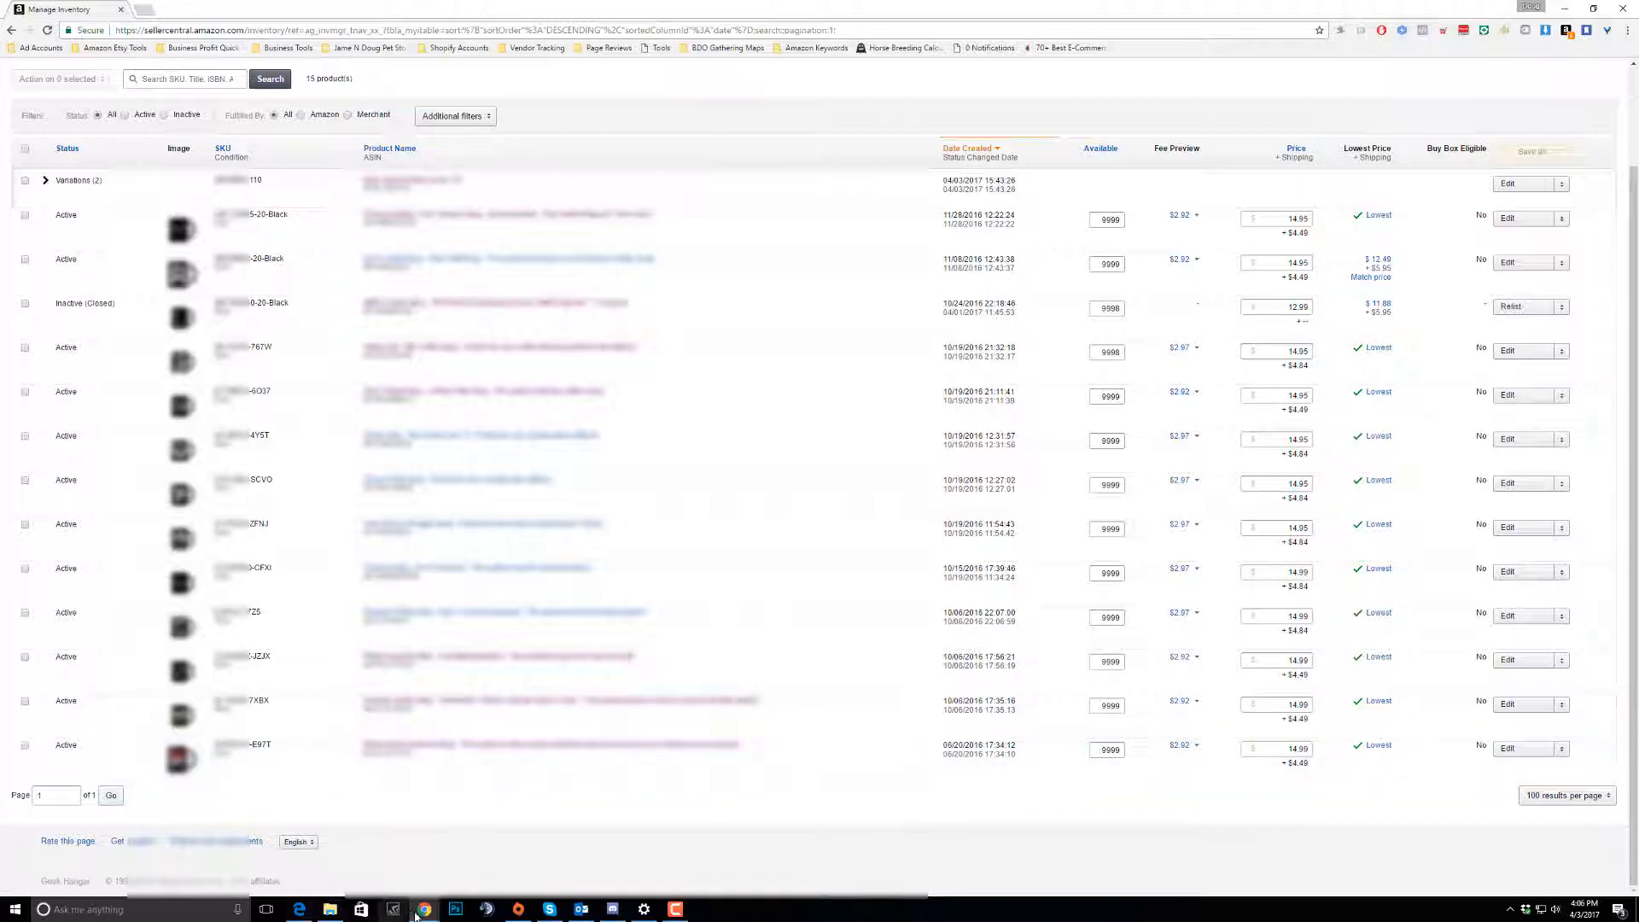
- Switch to GearBubble and open the new-product upload page for the Amazon store in the dropship stores list
{"action": "mouse_move", "coordinate": [418, 911]}
{"action": "left_click", "coordinate": [408, 841]}
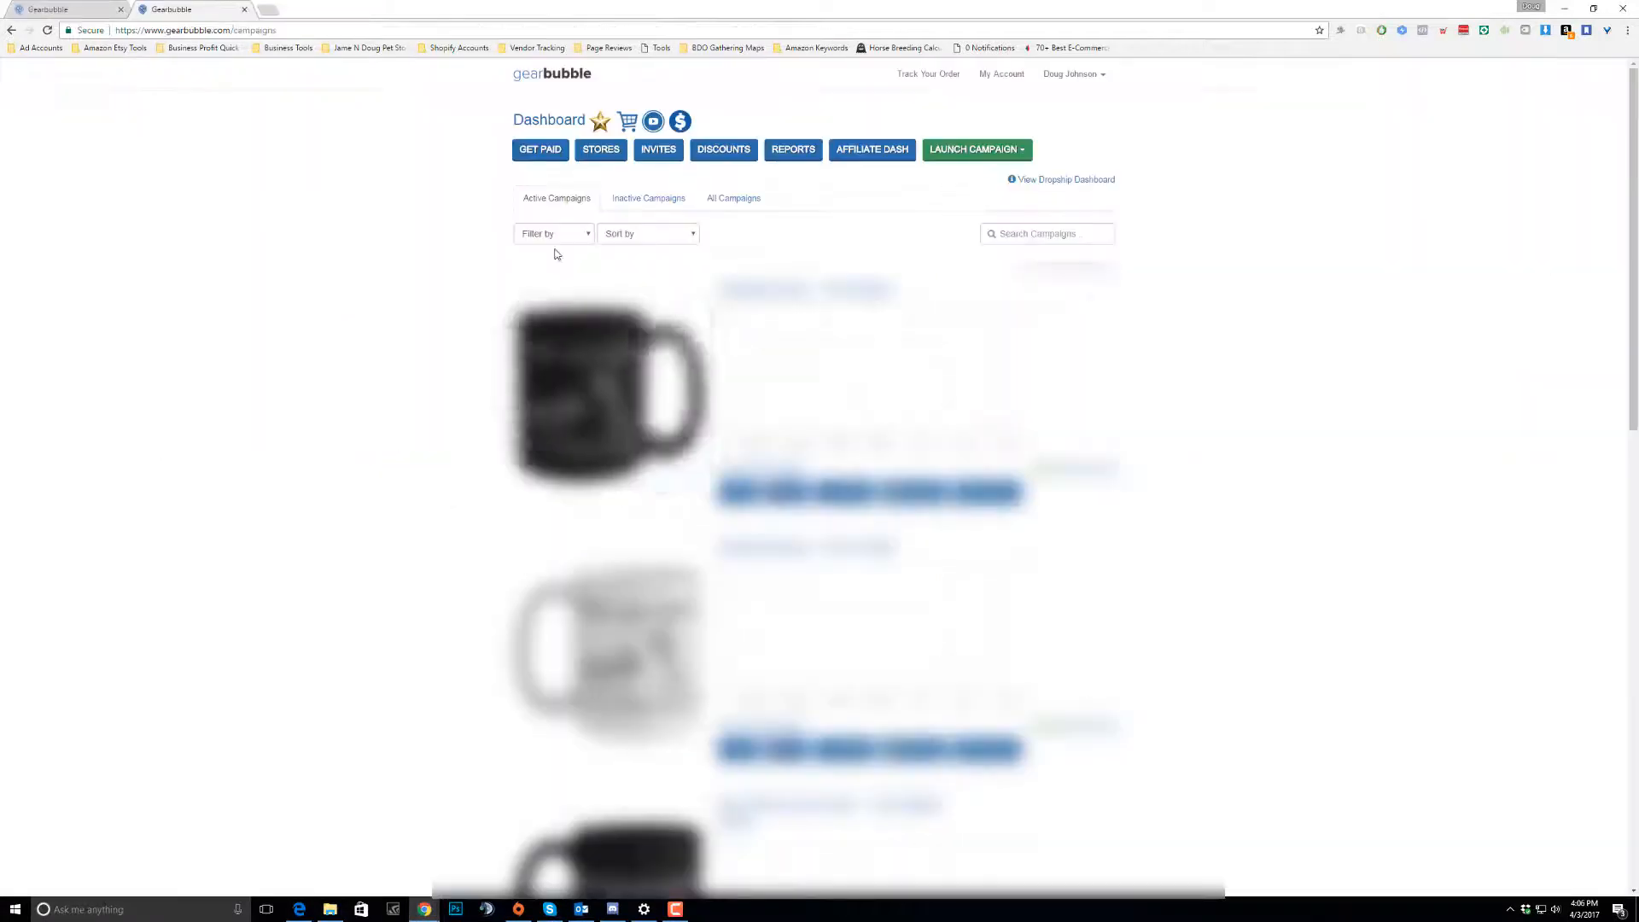
{"action": "left_click", "coordinate": [627, 120]}
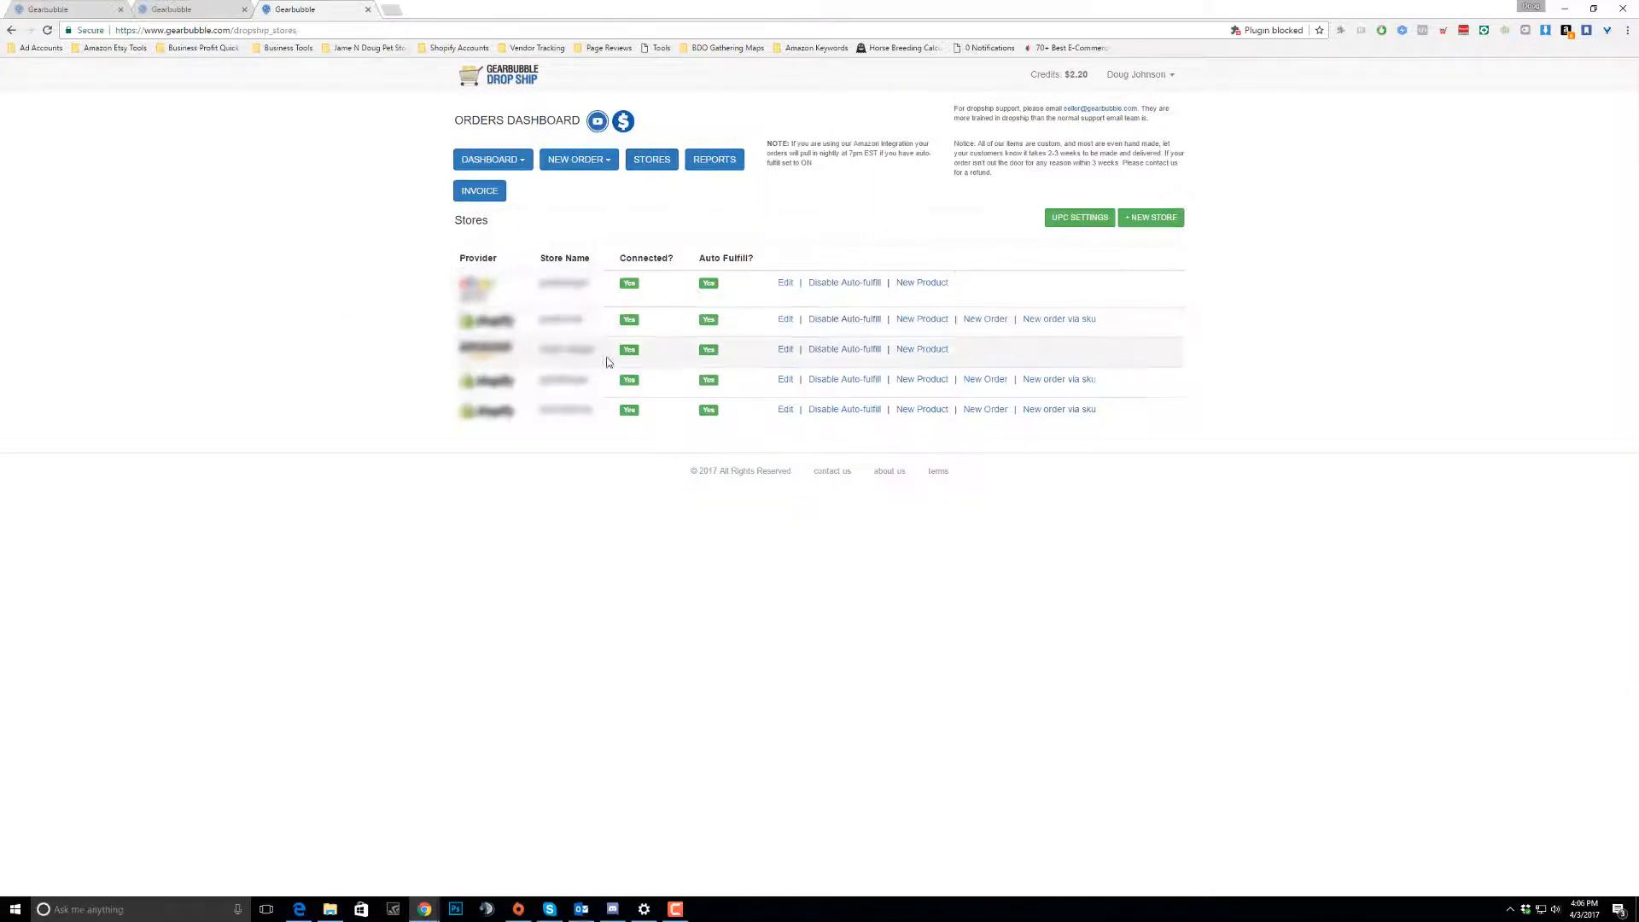
{"action": "left_click", "coordinate": [924, 350]}
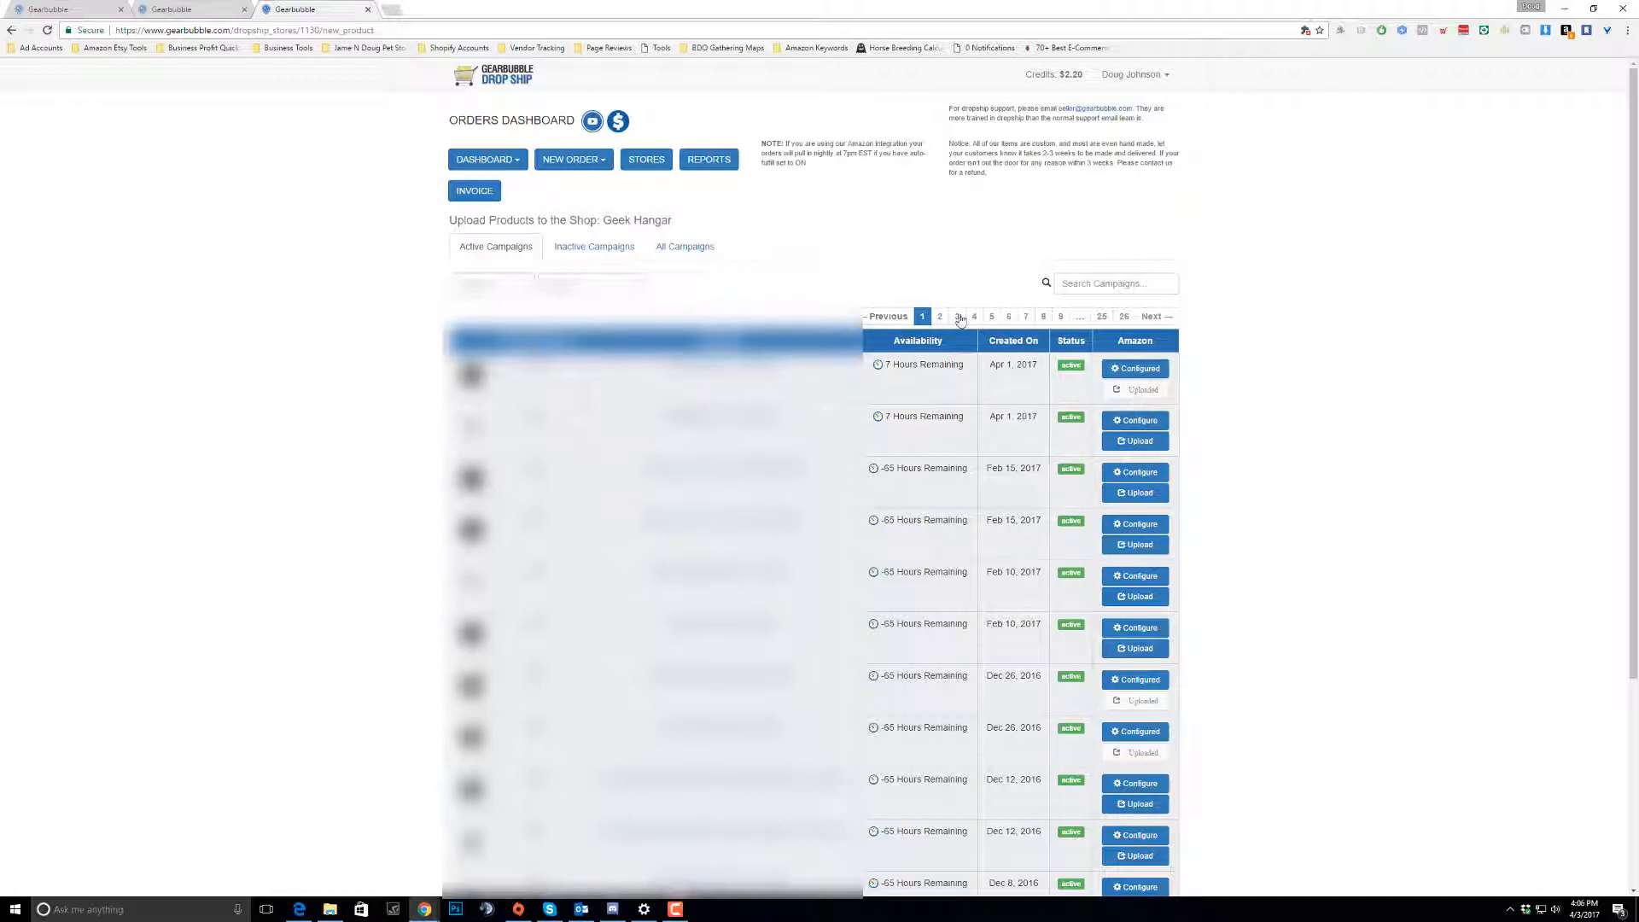
- Search the active campaigns for "Blood"
{"action": "left_click", "coordinate": [1087, 286]}
{"action": "type", "text": "Blue"}
{"action": "key", "text": "BackSpace"}
{"action": "key", "text": "BackSpace"}
{"action": "type", "text": "ood"}
{"action": "key", "text": "Return"}
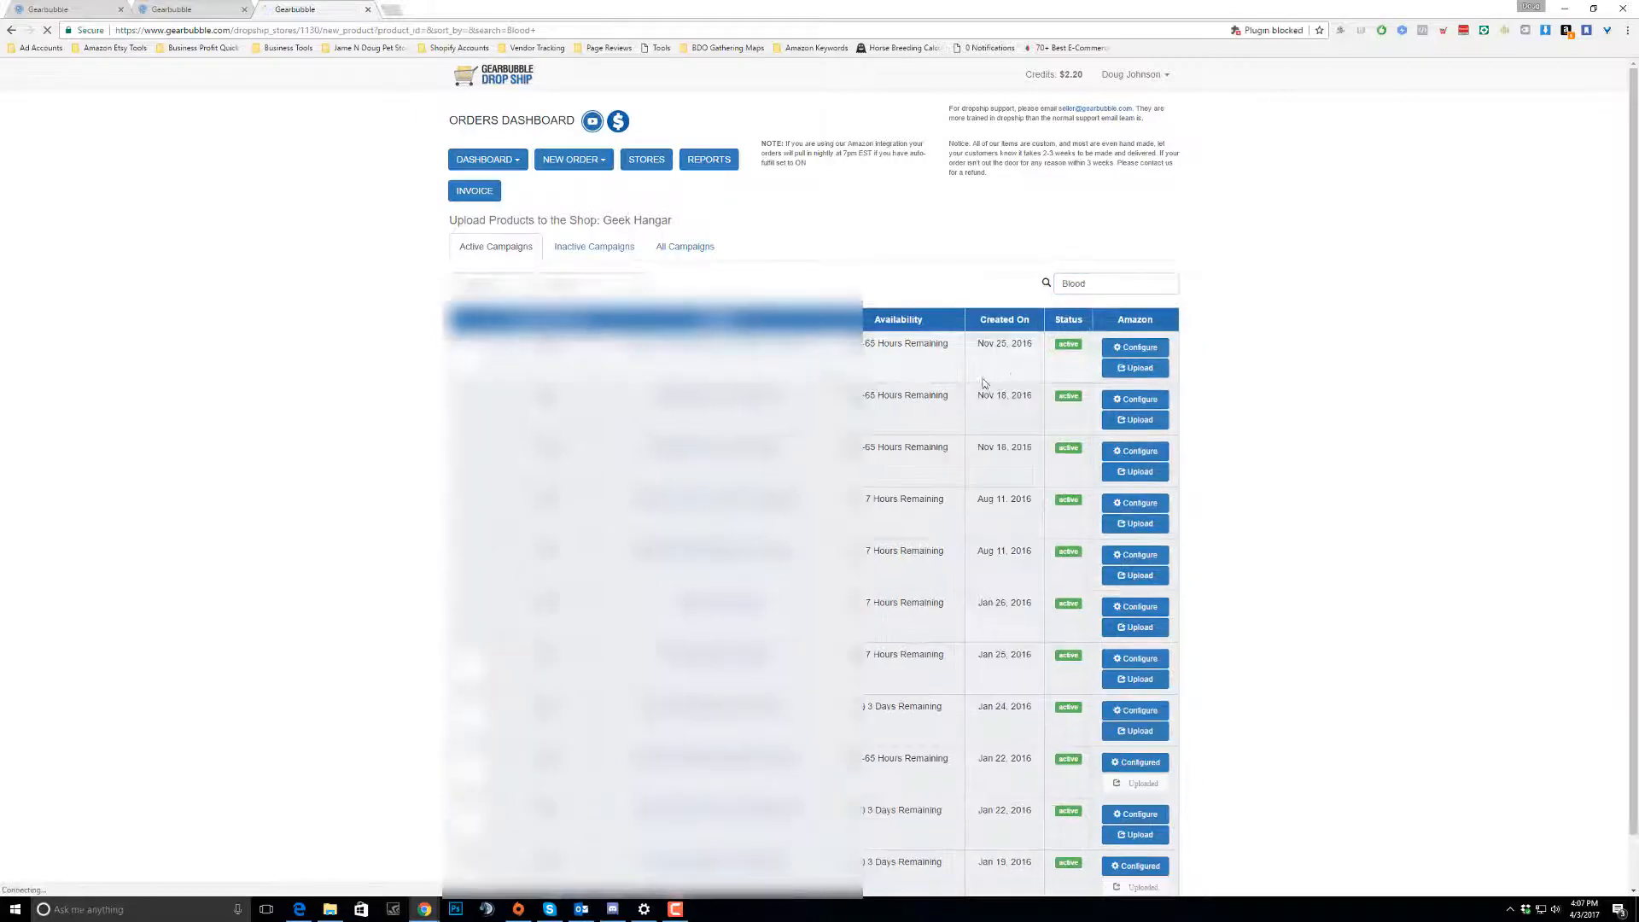
- Upload the campaign created on Jan 24, 2016 to Amazon and dismiss the upload status
{"action": "scroll", "coordinate": [982, 384], "scroll_direction": "down", "scroll_amount": 2}
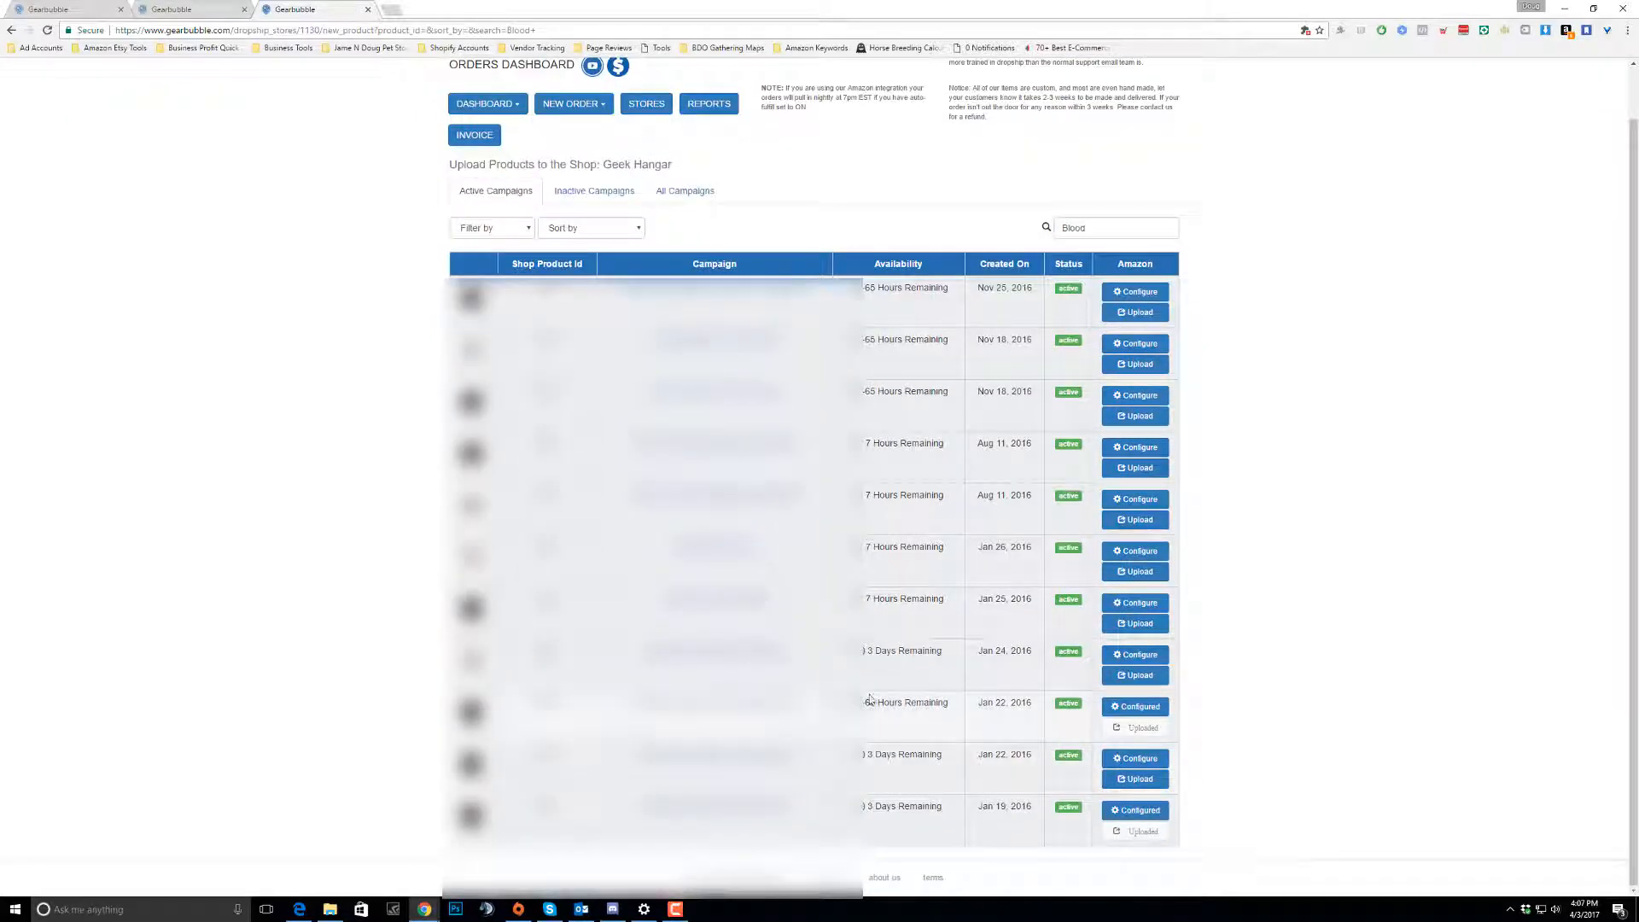
{"action": "left_click", "coordinate": [1123, 678]}
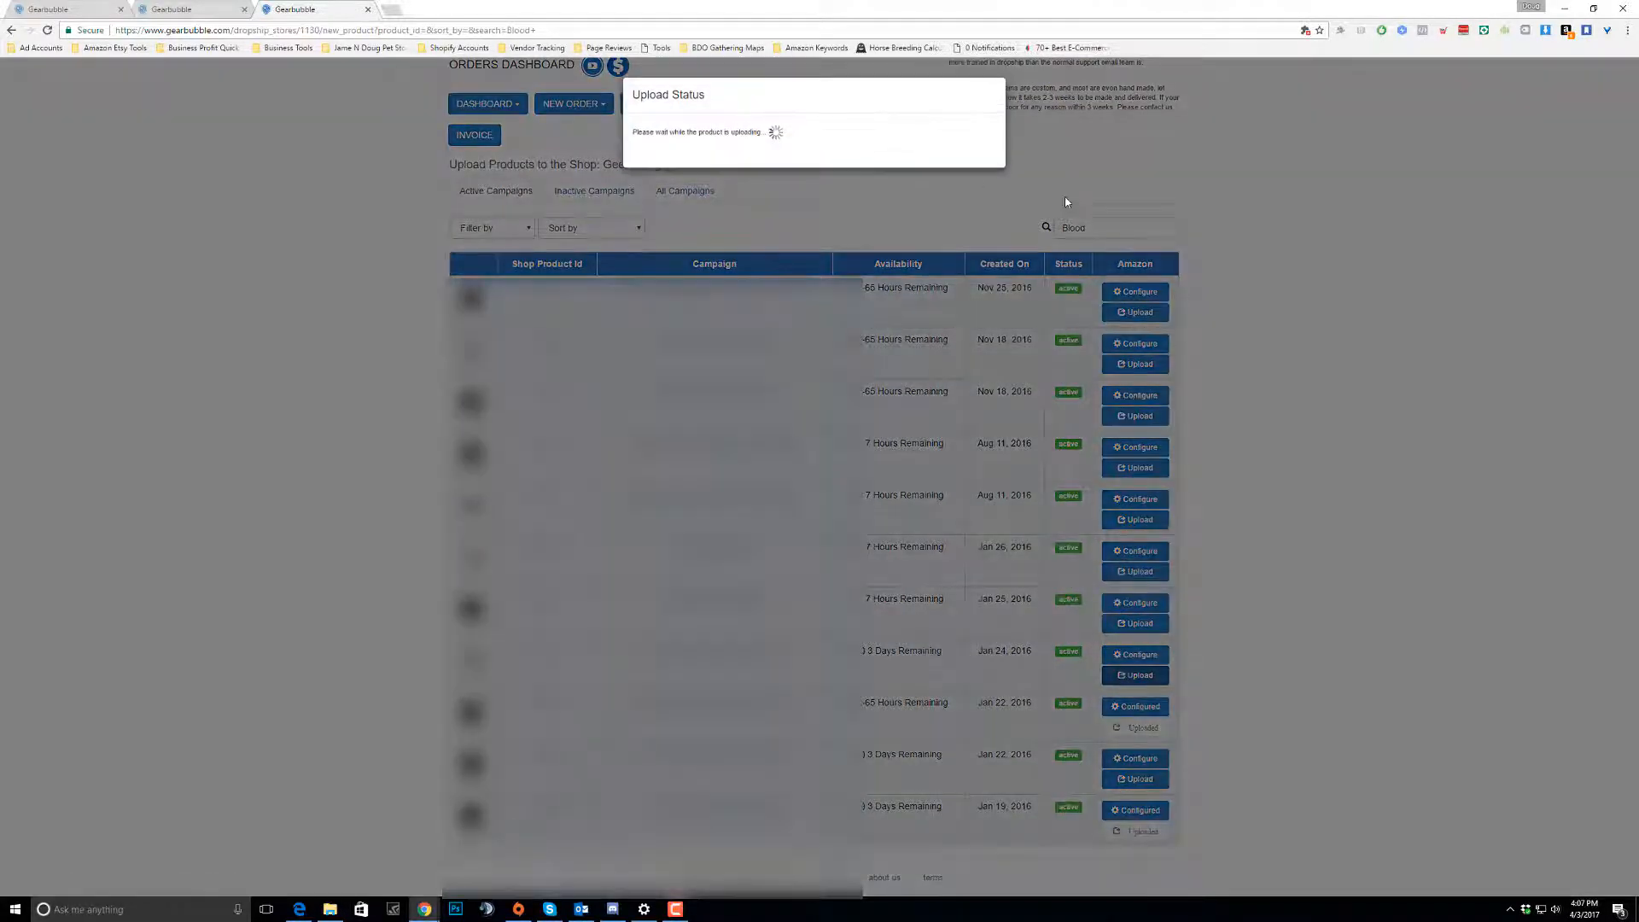
{"action": "left_click", "coordinate": [973, 182]}
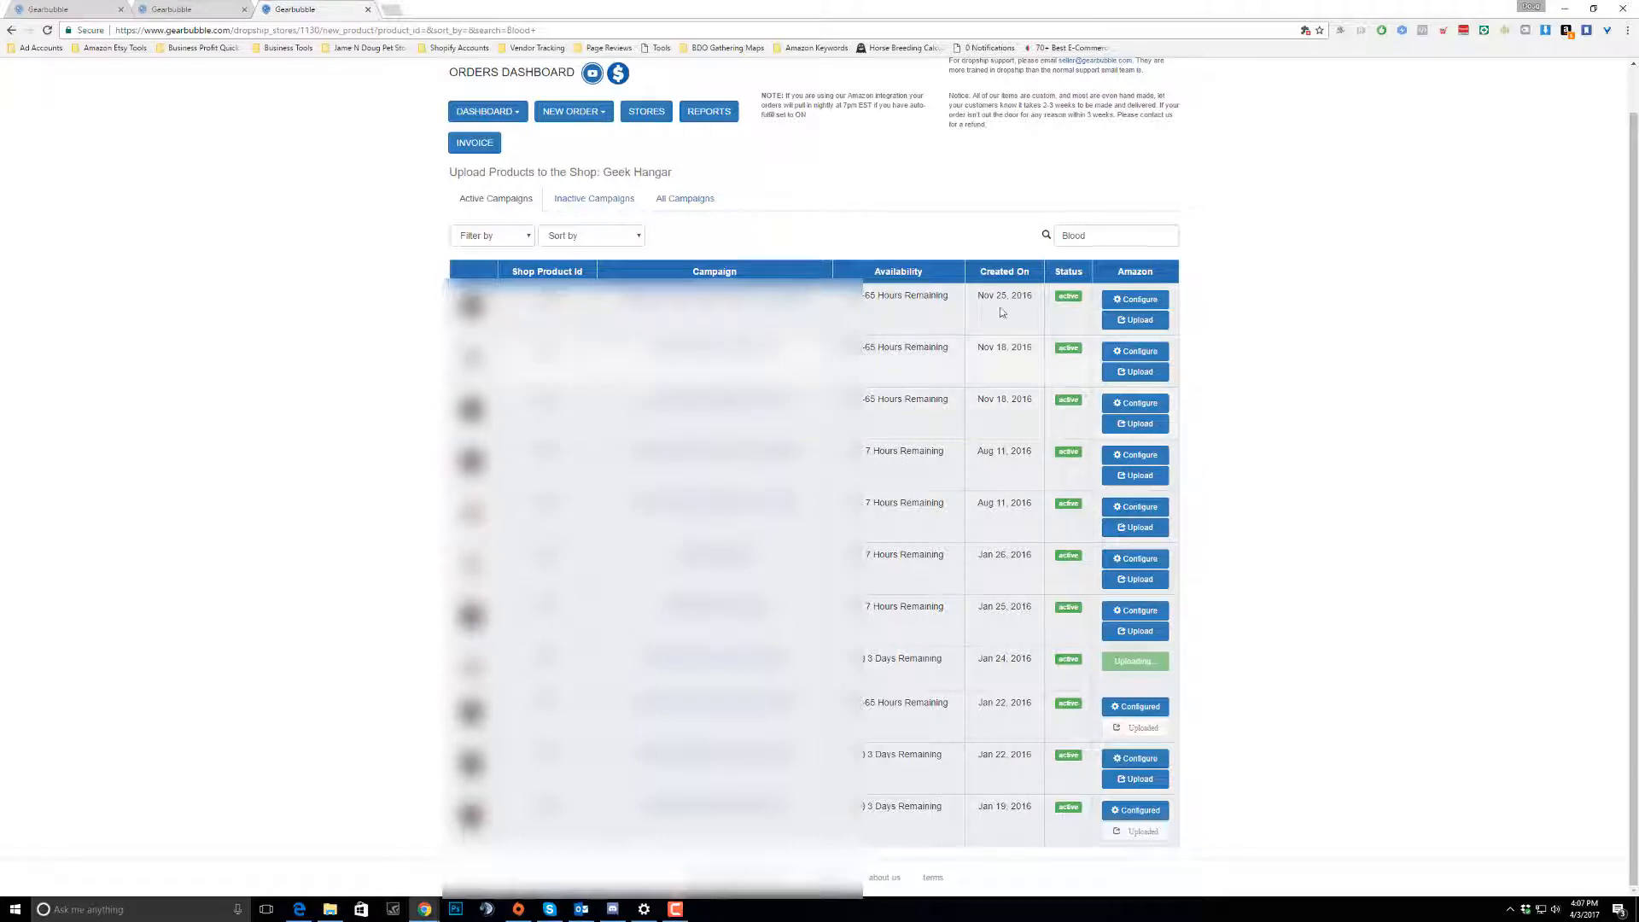
- Enter "Eneme" as the campaign search text and upload both campaigns created on Aug 11, 2016 to Amazon
{"action": "left_click_drag", "start_coordinate": [1093, 237], "coordinate": [1038, 243]}
{"action": "type", "text": "Eneme"}
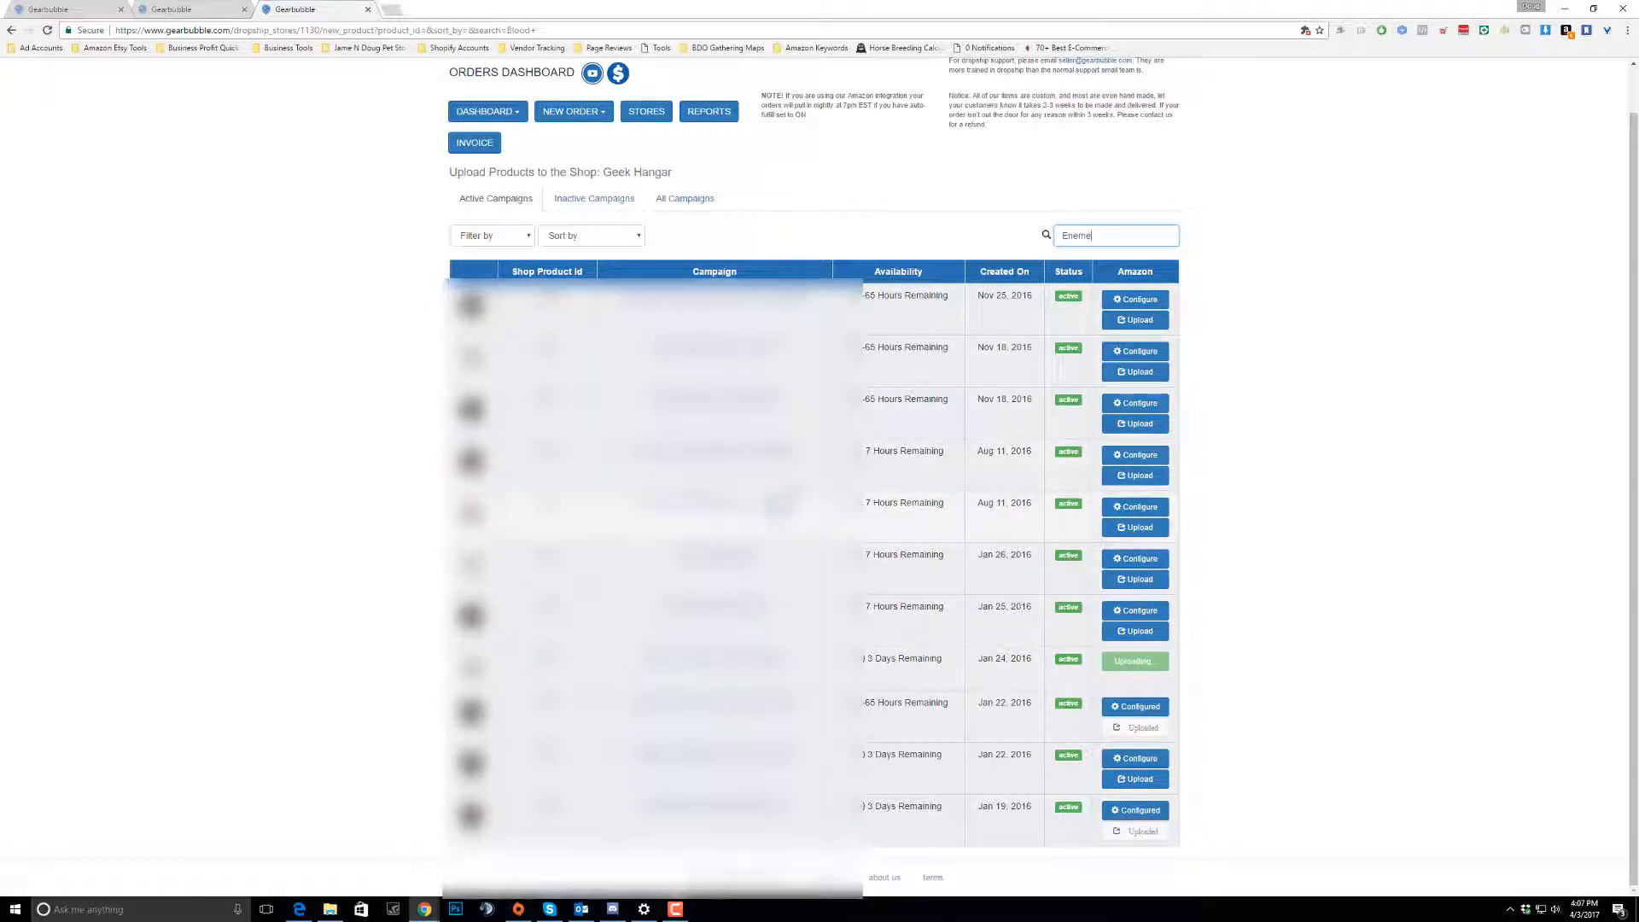
{"action": "left_click", "coordinate": [1112, 529]}
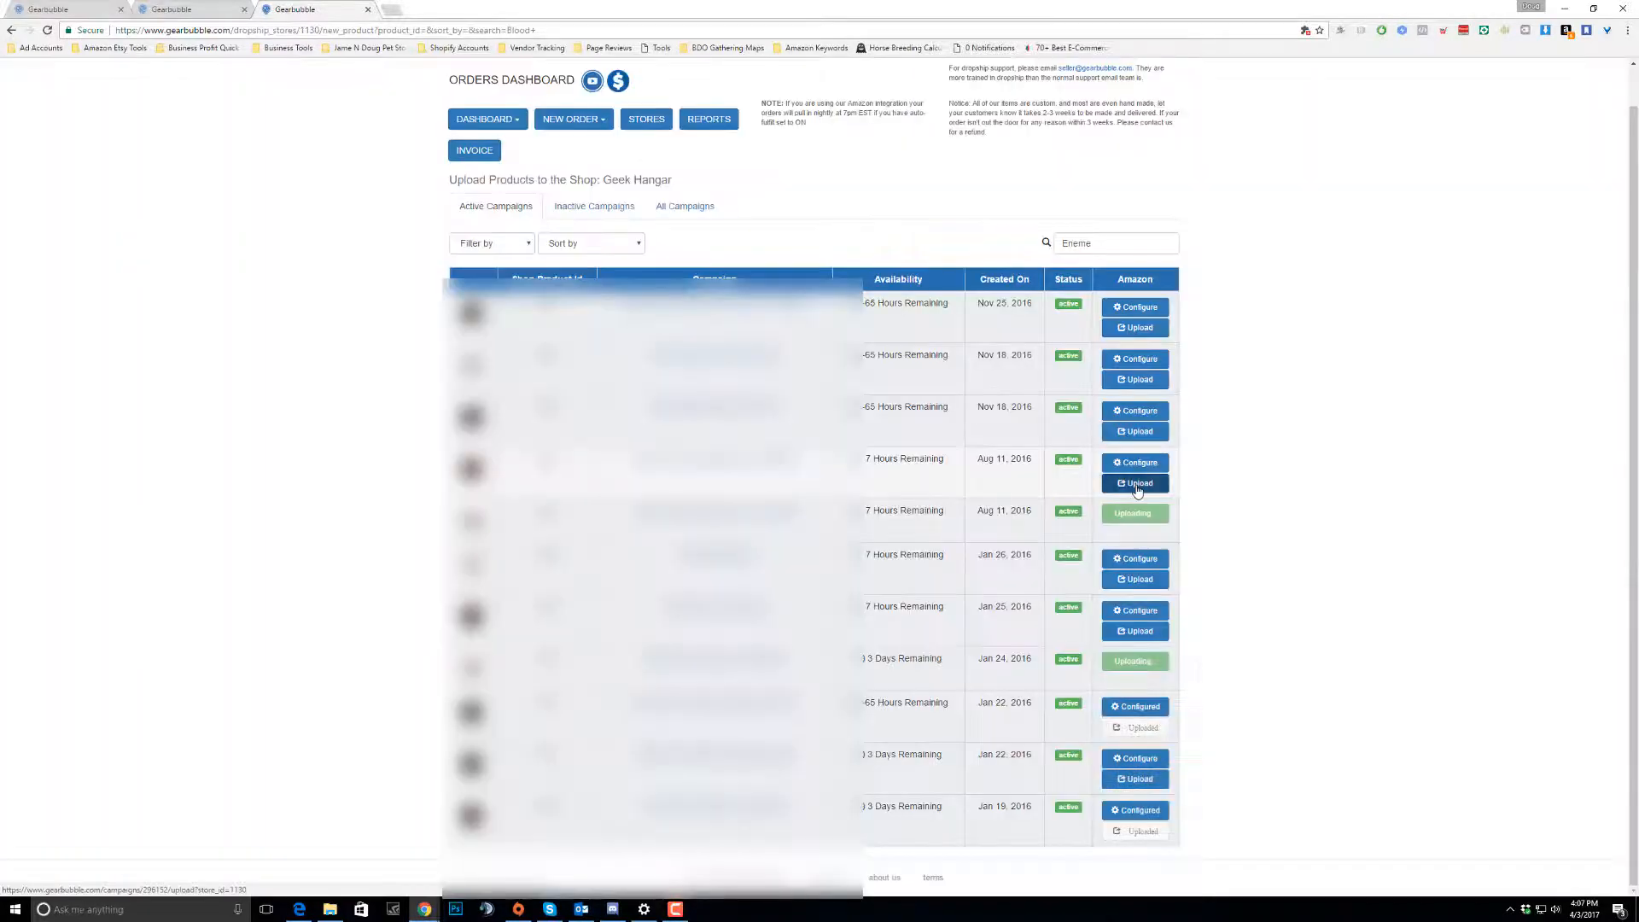
{"action": "left_click", "coordinate": [1135, 483]}
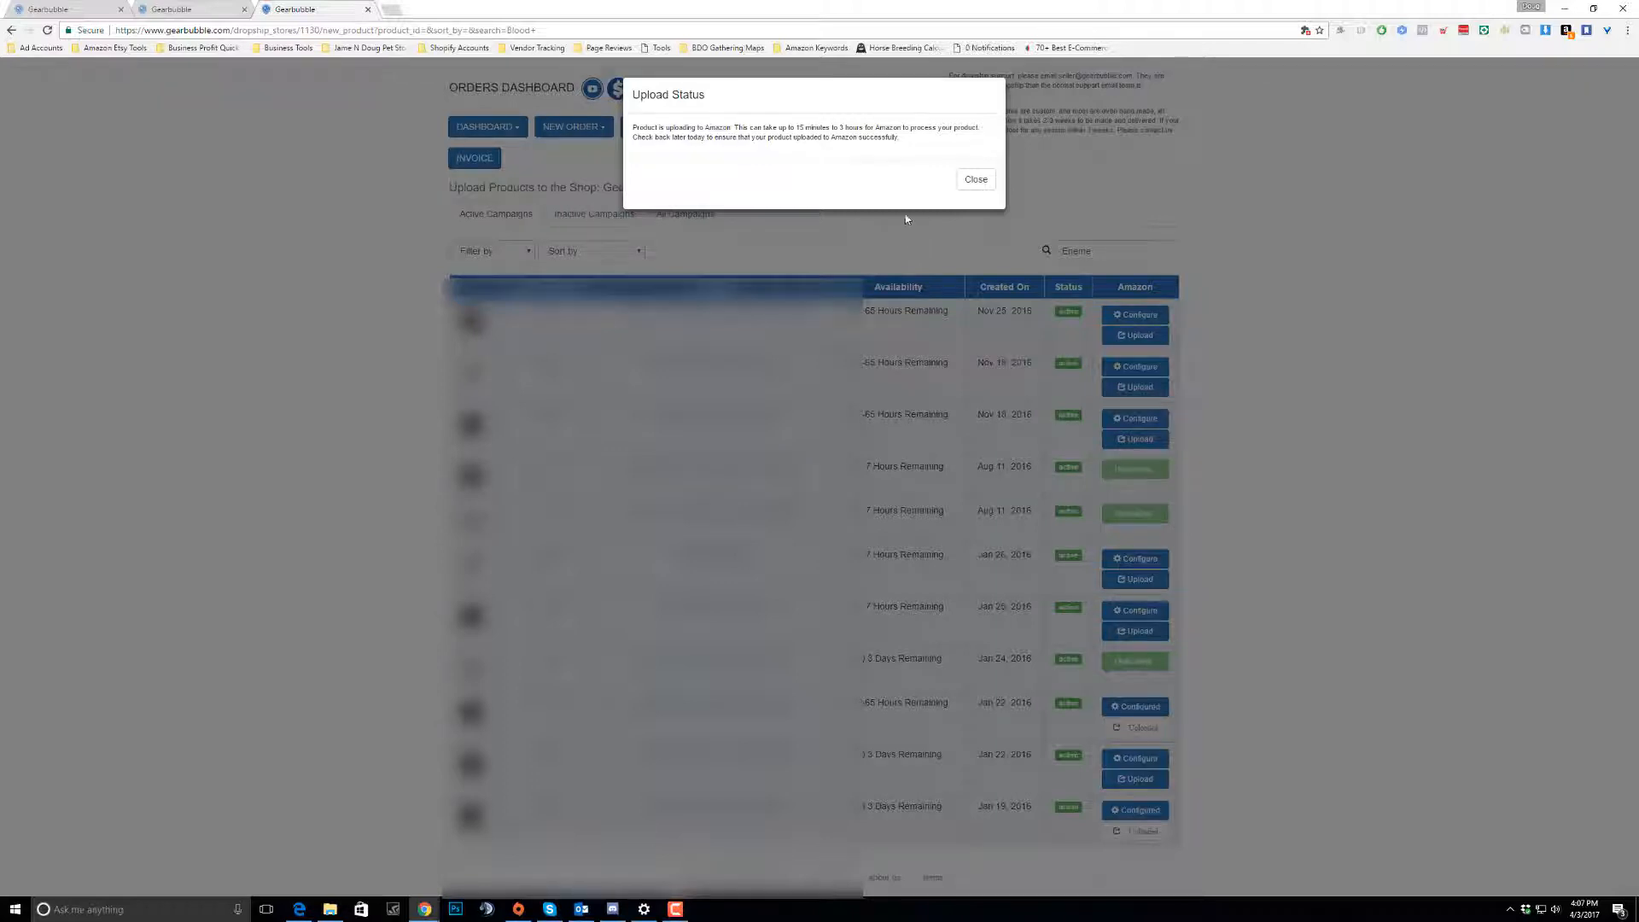
{"action": "left_click_drag", "start_coordinate": [796, 128], "coordinate": [864, 128]}
{"action": "left_click", "coordinate": [976, 179]}
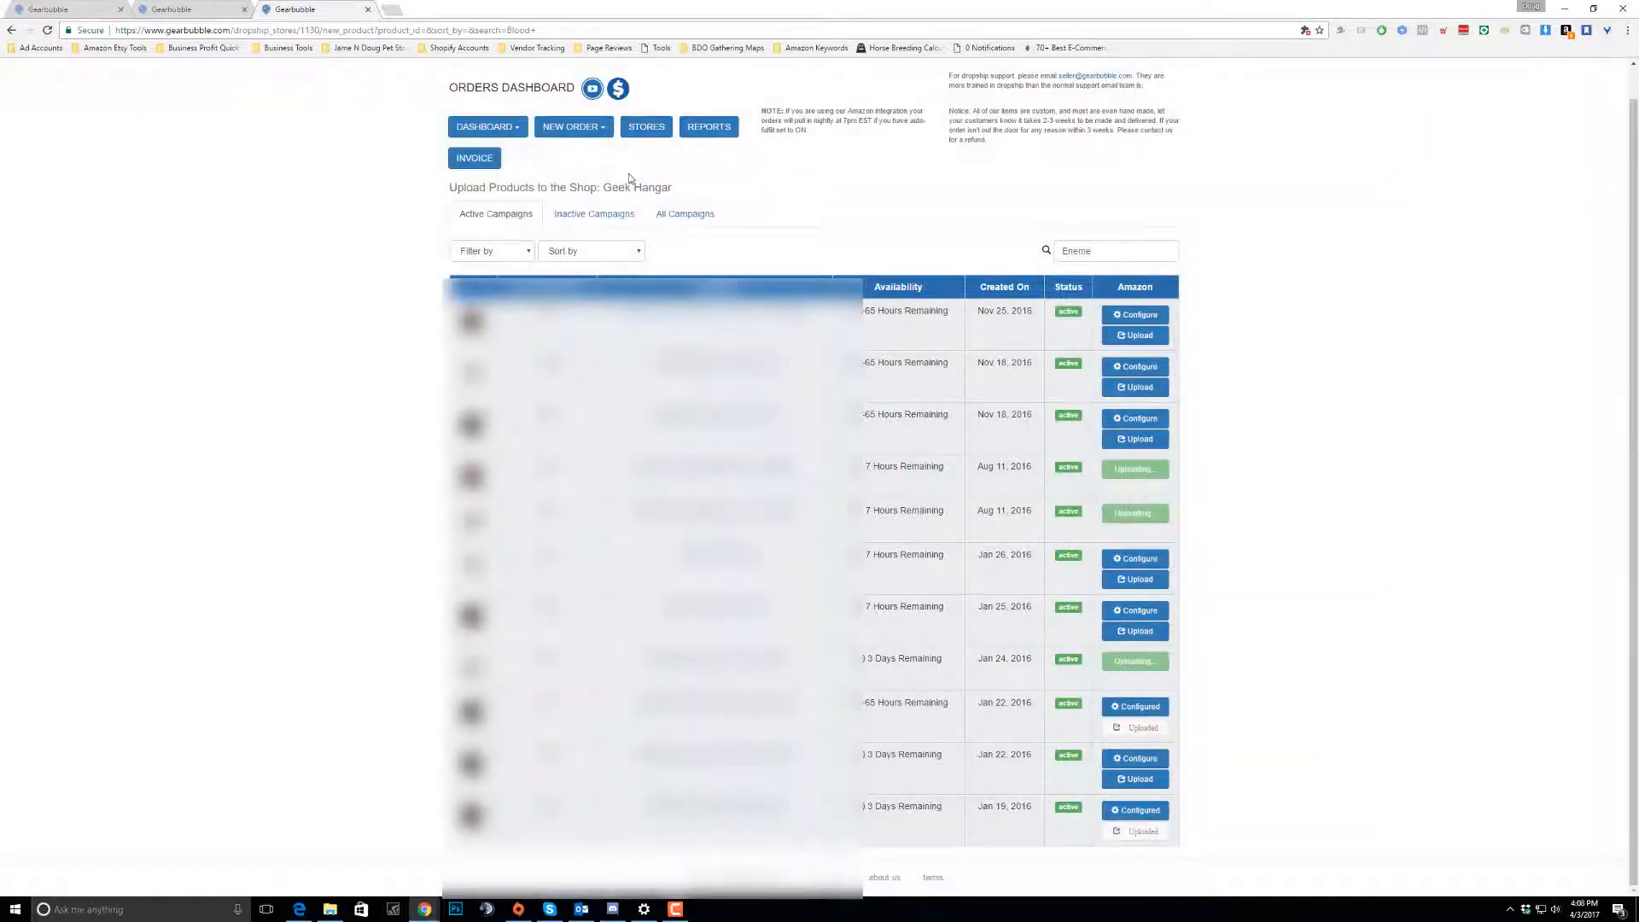
- Switch to Amazon Seller Central and open the Add Products via Upload page
{"action": "key", "text": "alt+Tab"}
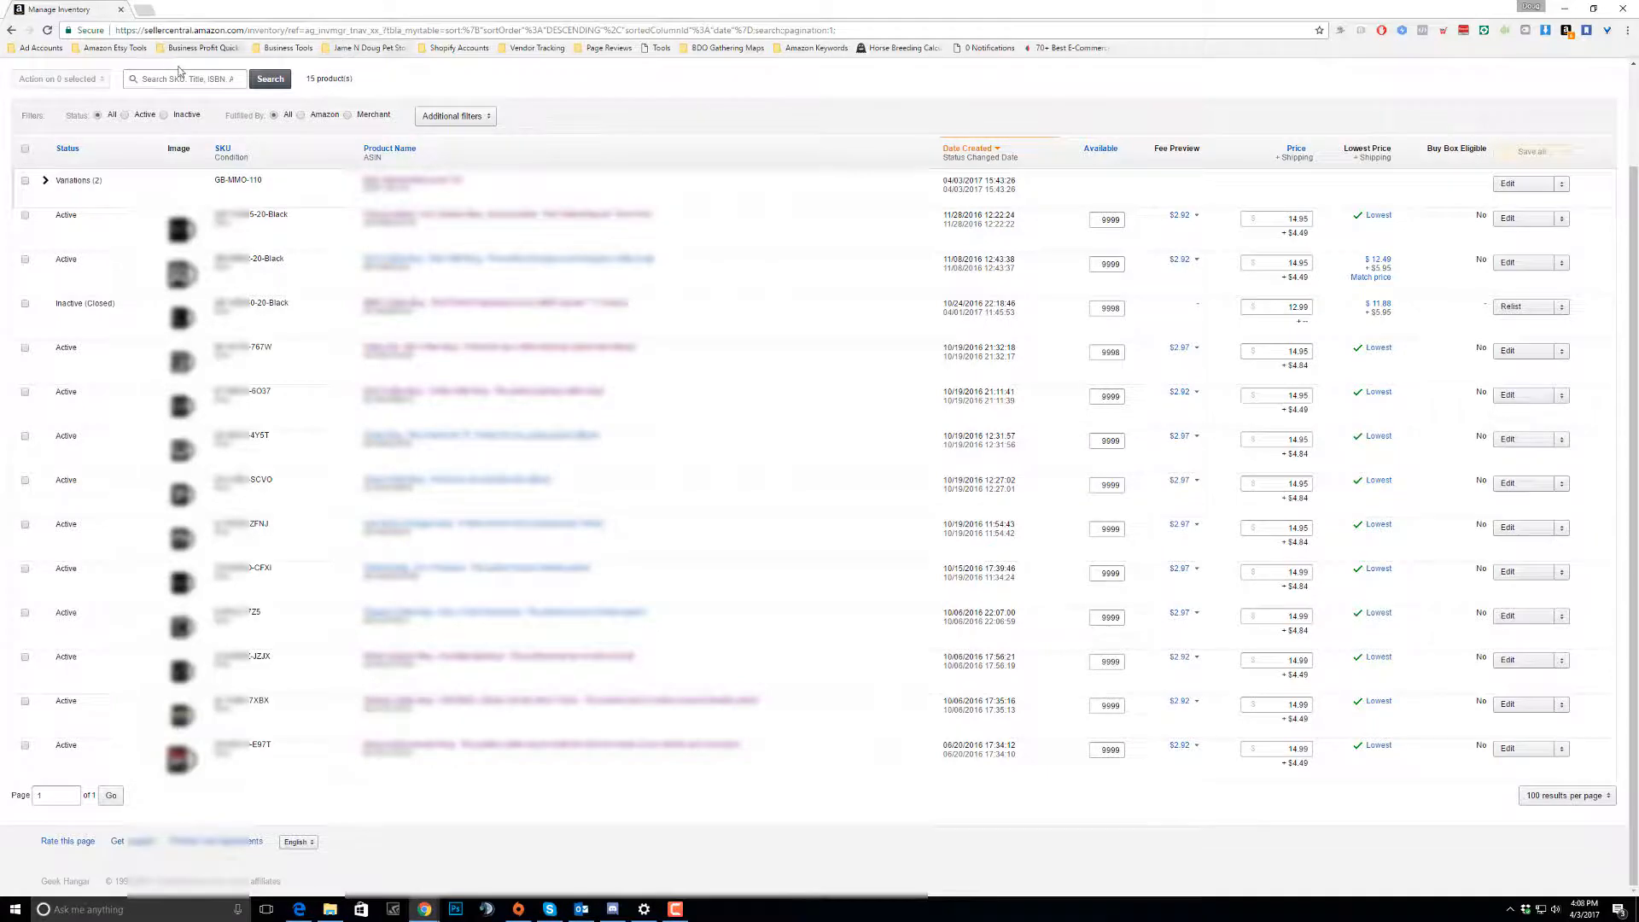
{"action": "scroll", "coordinate": [177, 94], "scroll_direction": "up", "scroll_amount": 2}
{"action": "mouse_move", "coordinate": [224, 79]}
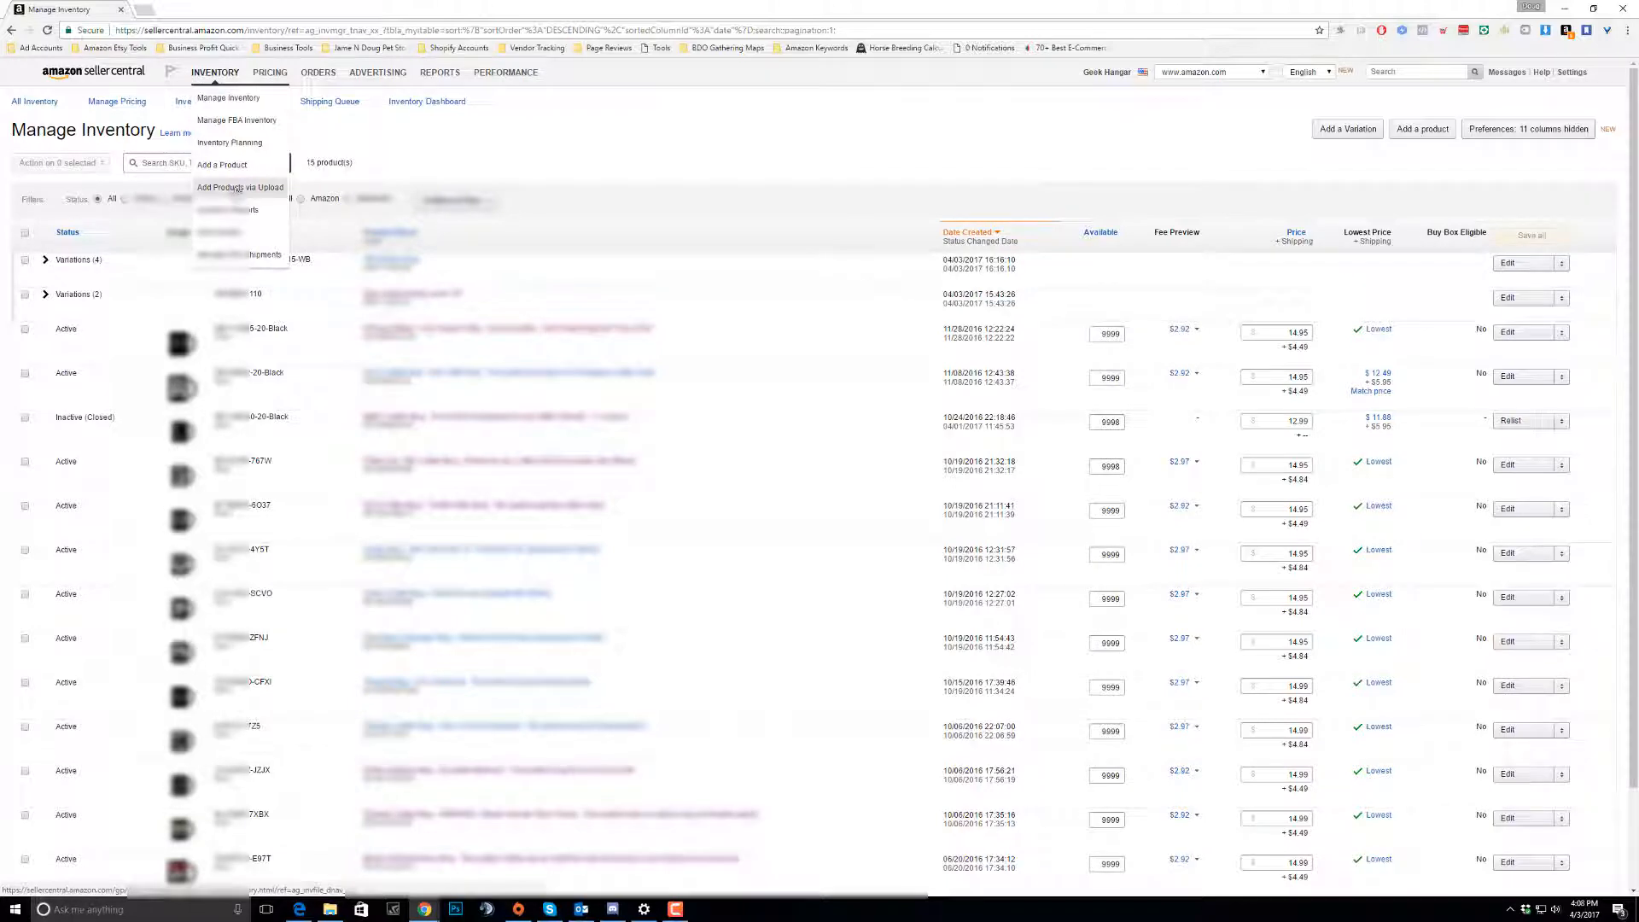
{"action": "left_click", "coordinate": [238, 188]}
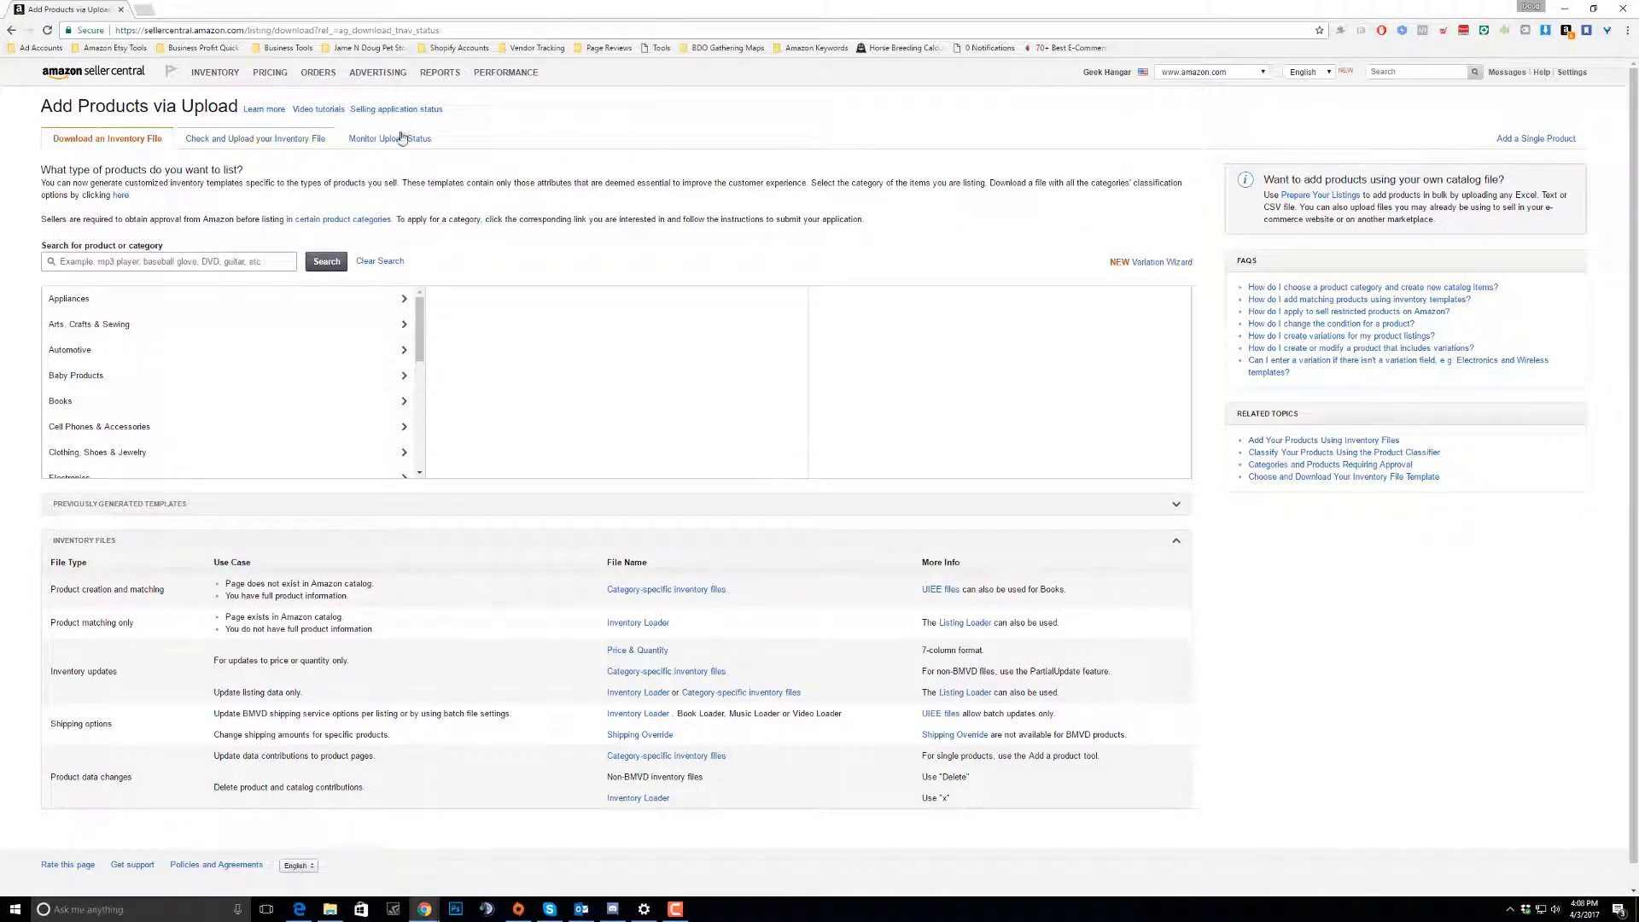
- Search the product categories for "Mug" and clear the search
{"action": "left_click", "coordinate": [208, 262]}
{"action": "type", "text": "Mug"}
{"action": "key", "text": "Return"}
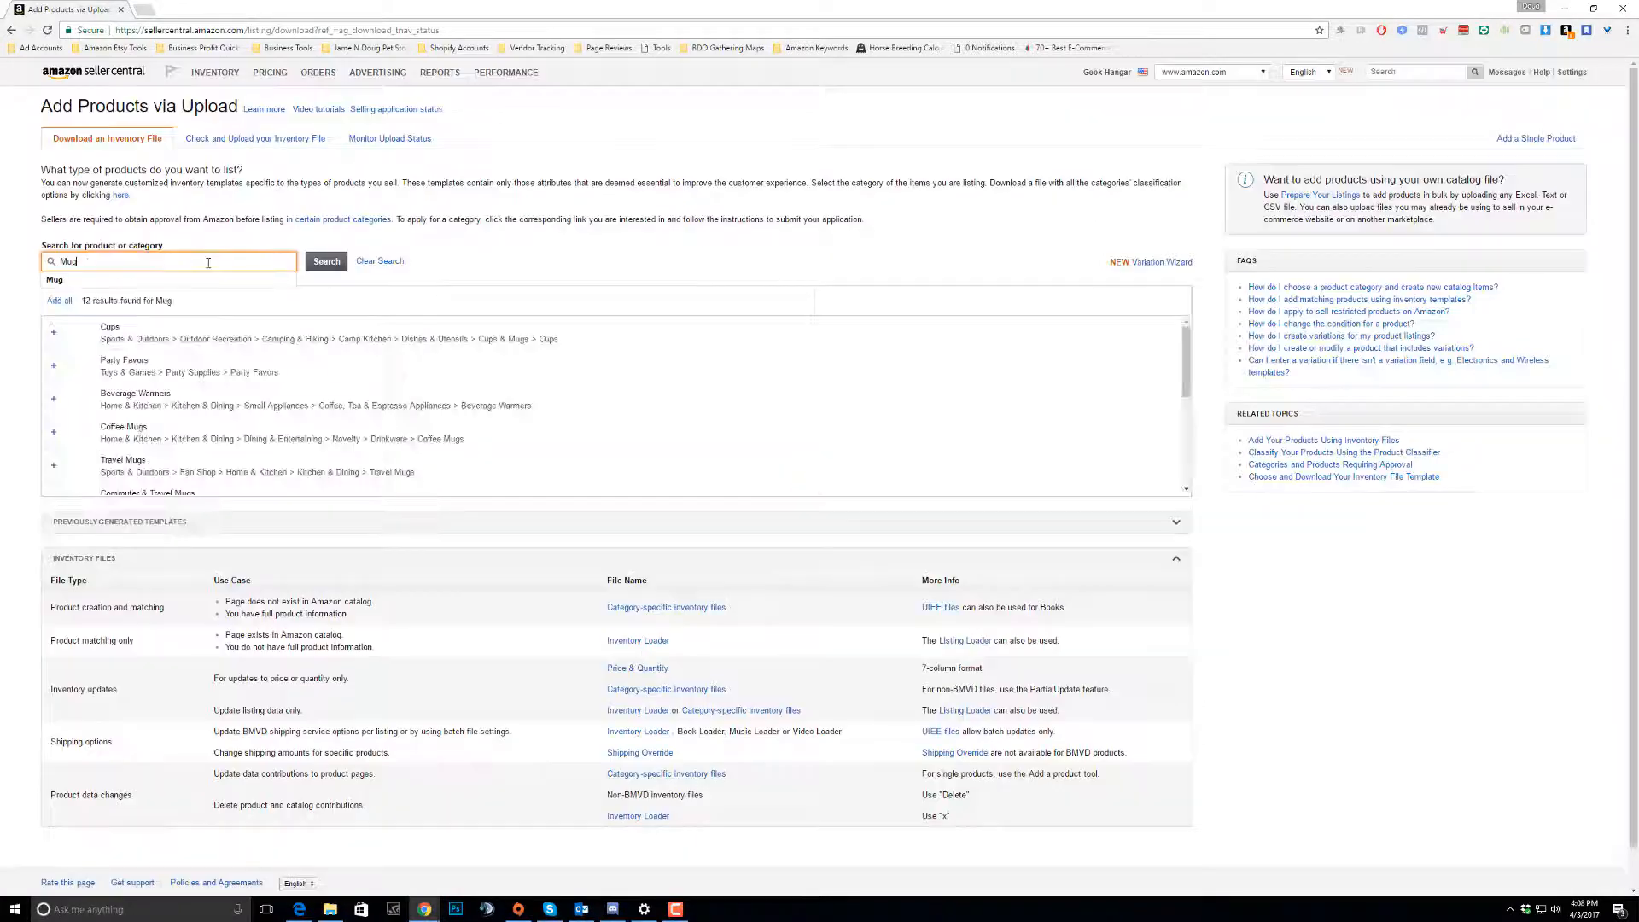
{"action": "left_click", "coordinate": [384, 262]}
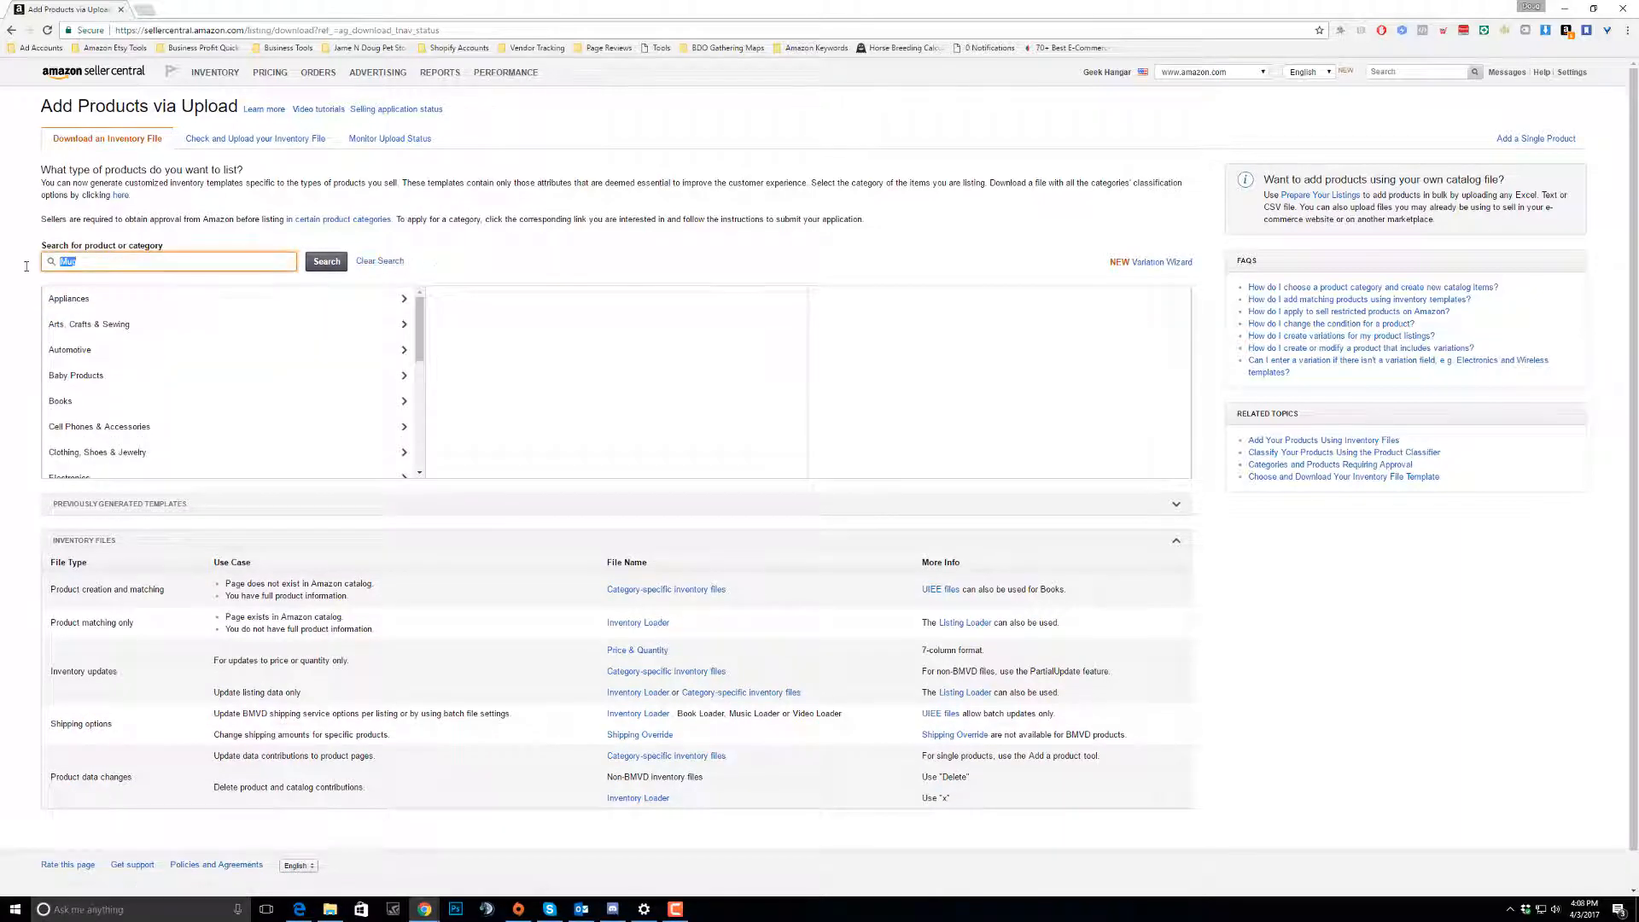
- Open the category-specific inventory files for product creation and matching, and enlarge the help window that lists the templates
{"action": "scroll", "coordinate": [641, 291], "scroll_direction": "down", "scroll_amount": 1}
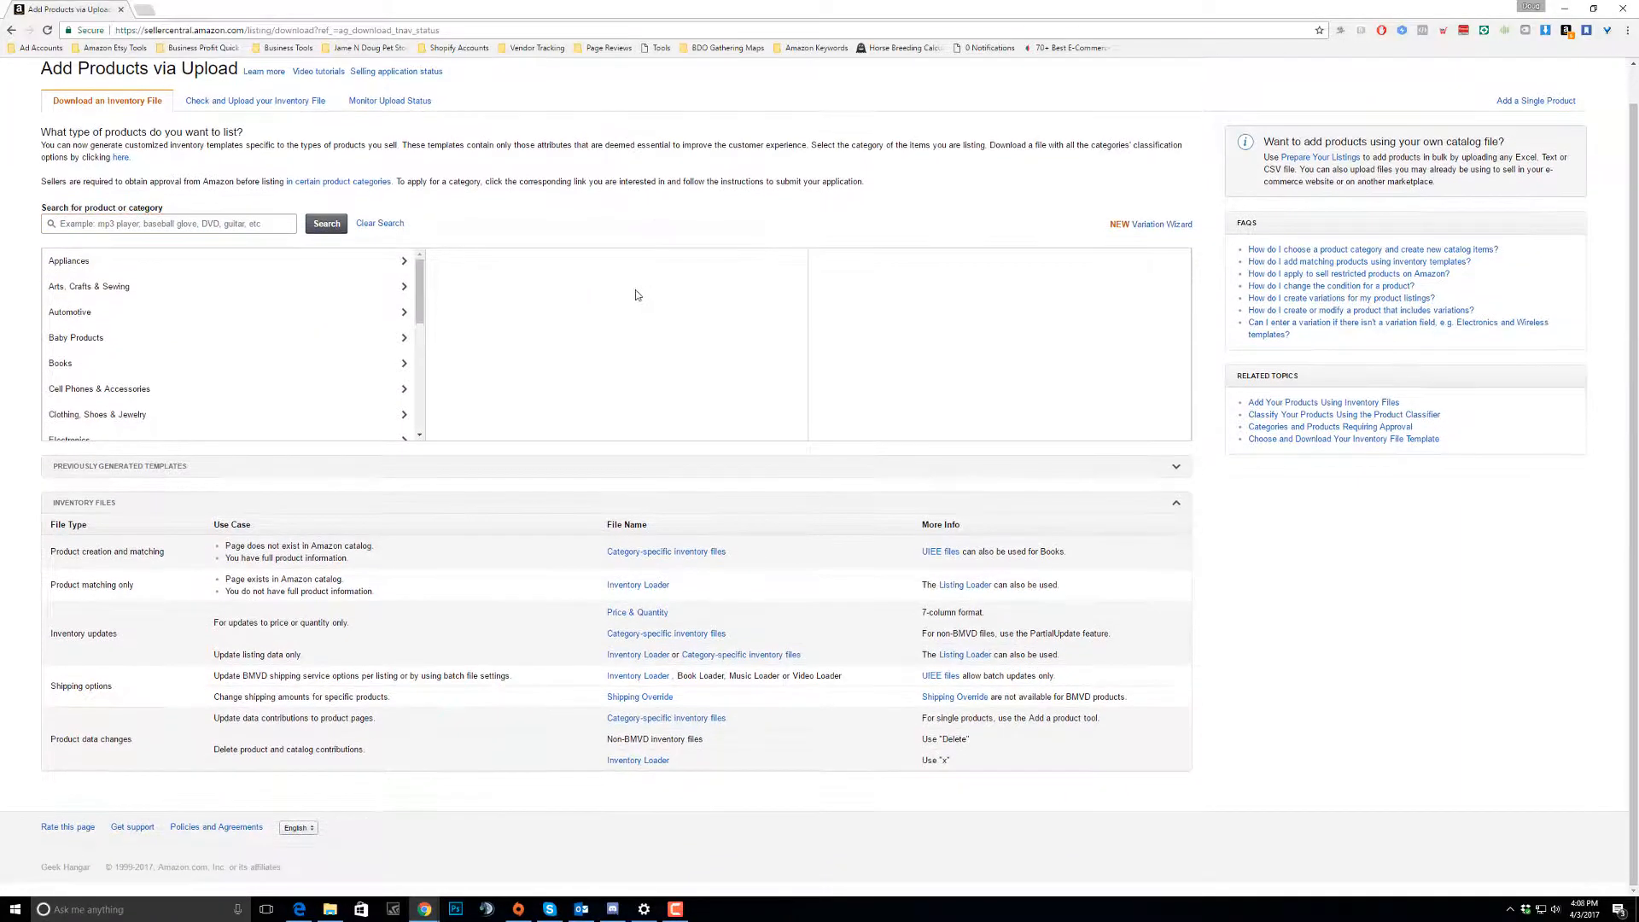
{"action": "left_click_drag", "start_coordinate": [603, 530], "coordinate": [668, 529]}
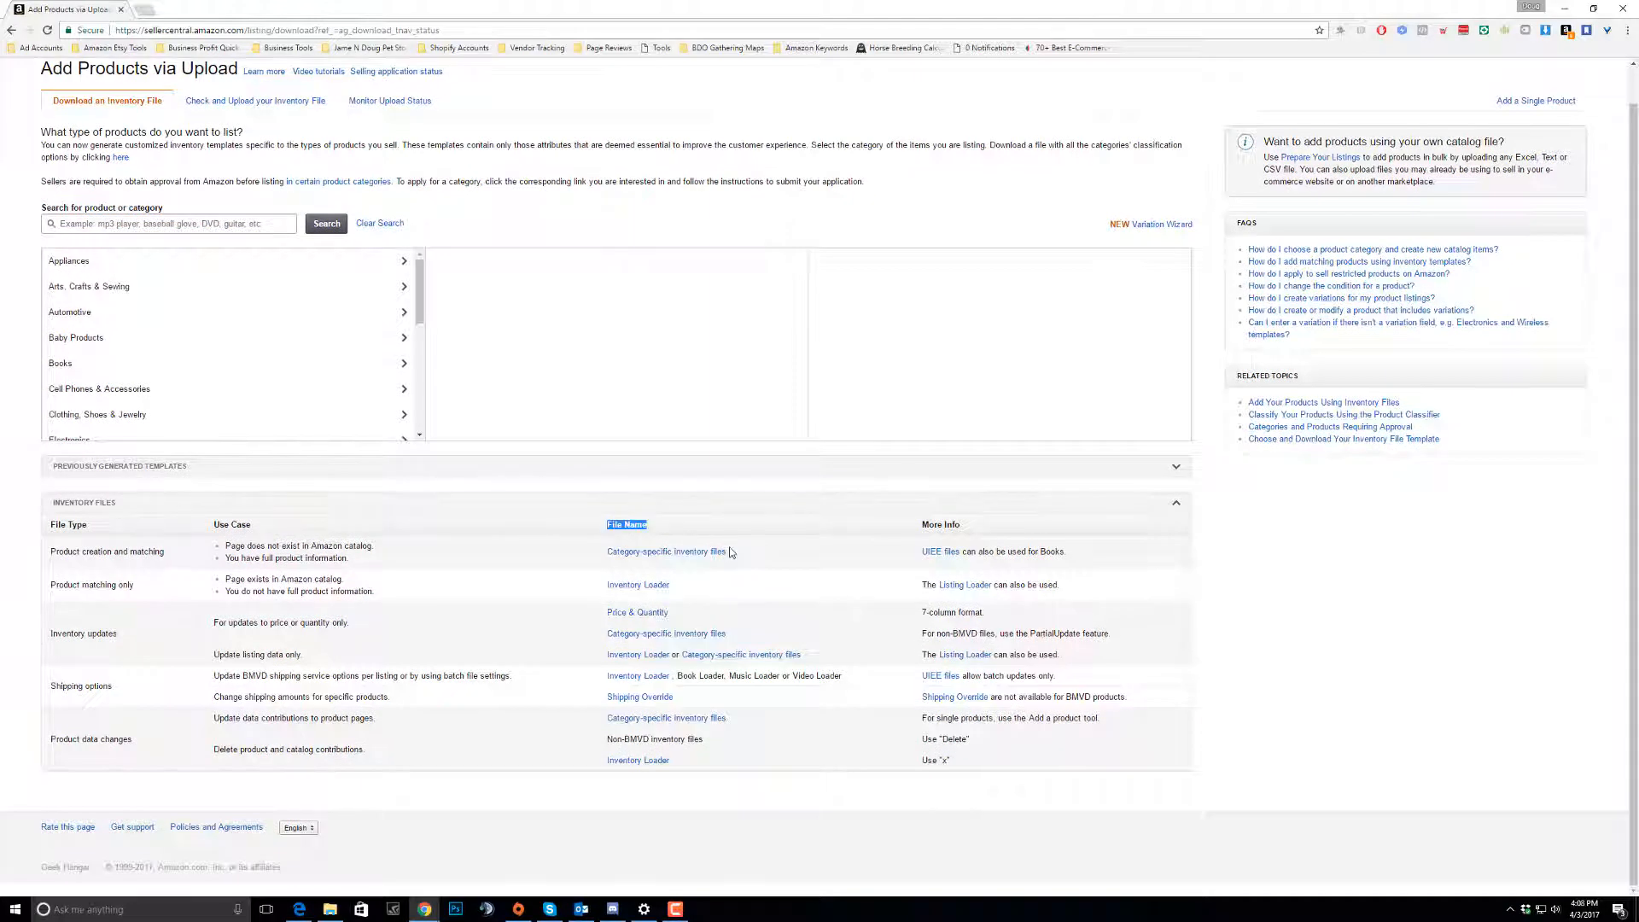
{"action": "left_click", "coordinate": [643, 555]}
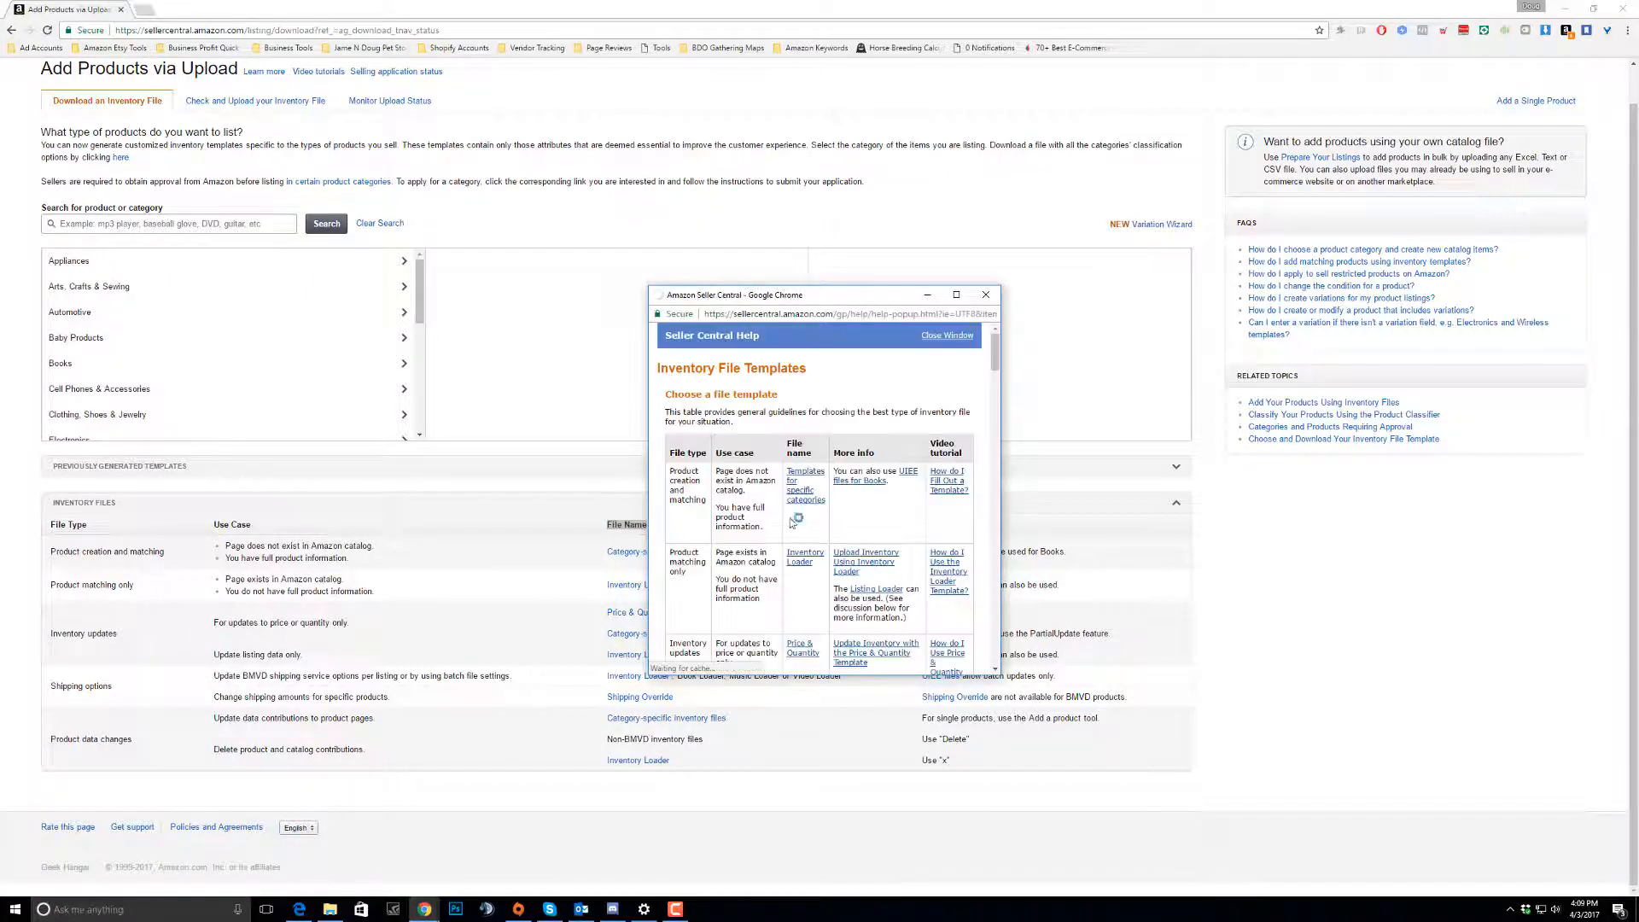
{"action": "left_click_drag", "start_coordinate": [649, 462], "coordinate": [273, 428]}
{"action": "left_click_drag", "start_coordinate": [568, 287], "coordinate": [592, 53]}
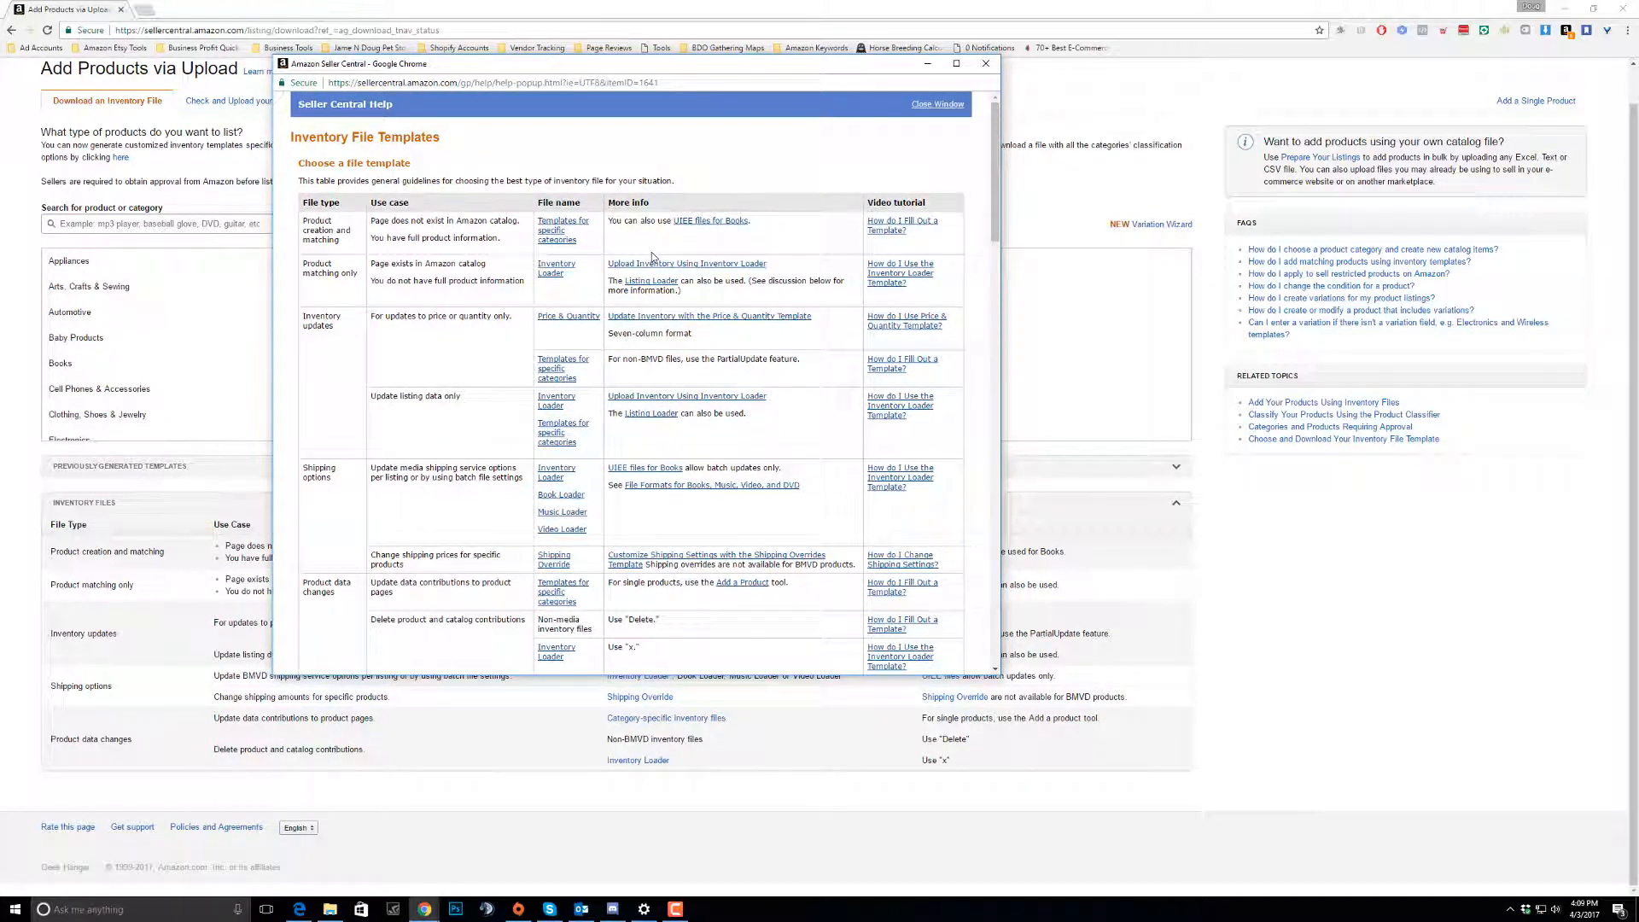
- Download the Home, Home Decor, Kitchen & Garden inventory file template
{"action": "scroll", "coordinate": [489, 336], "scroll_direction": "down", "scroll_amount": 4}
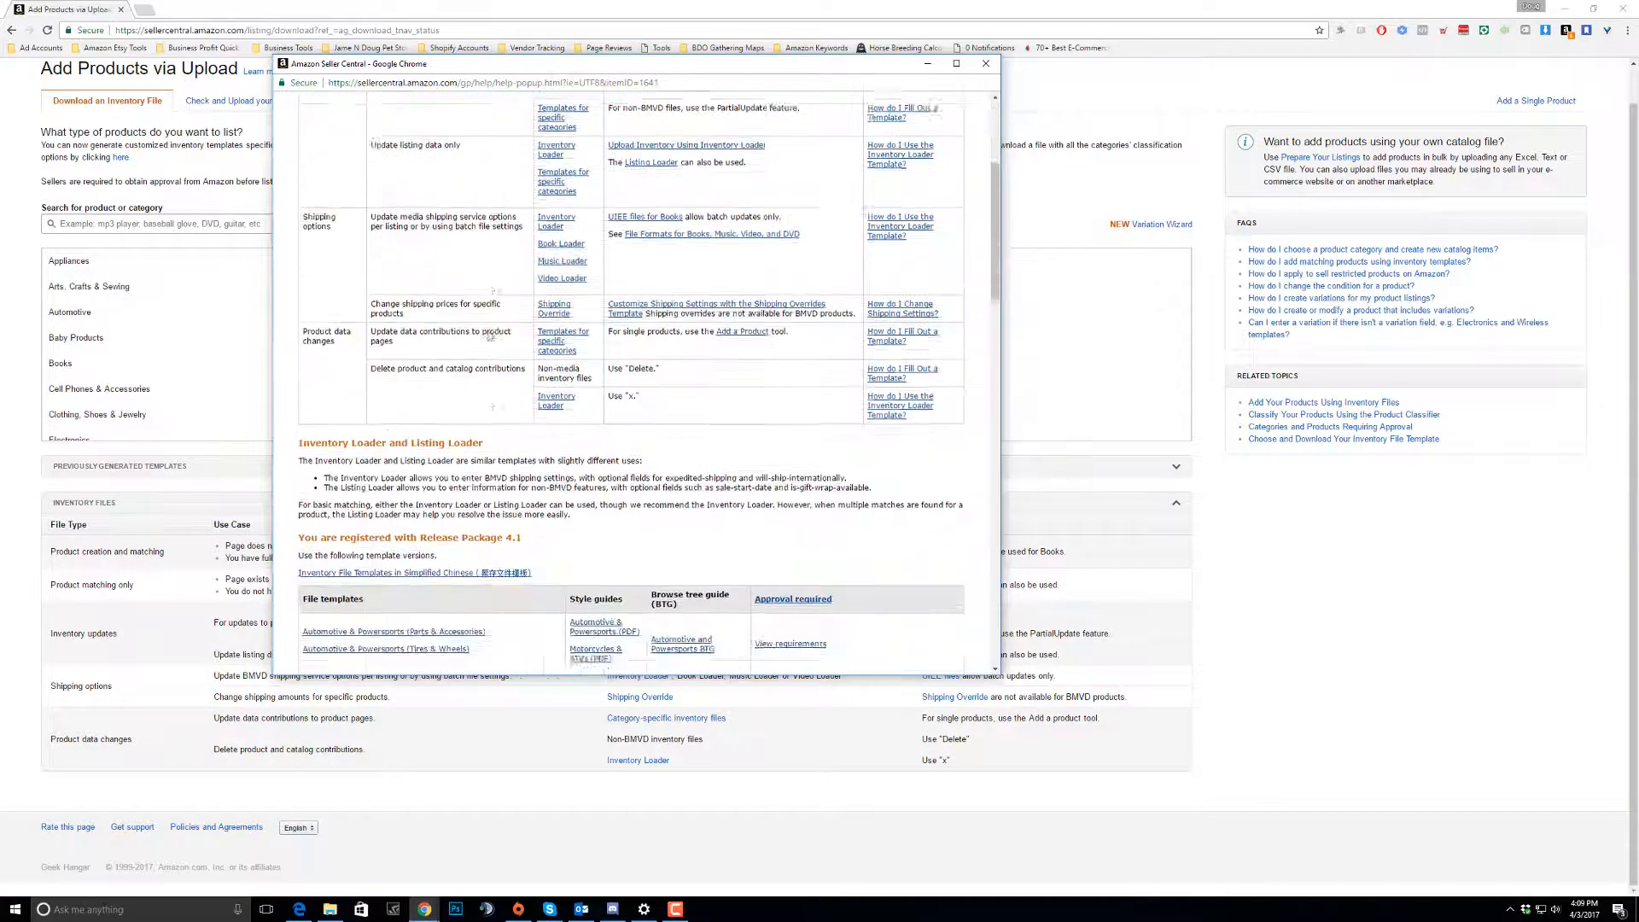
{"action": "scroll", "coordinate": [489, 336], "scroll_direction": "down", "scroll_amount": 1}
{"action": "scroll", "coordinate": [490, 335], "scroll_direction": "down", "scroll_amount": 5}
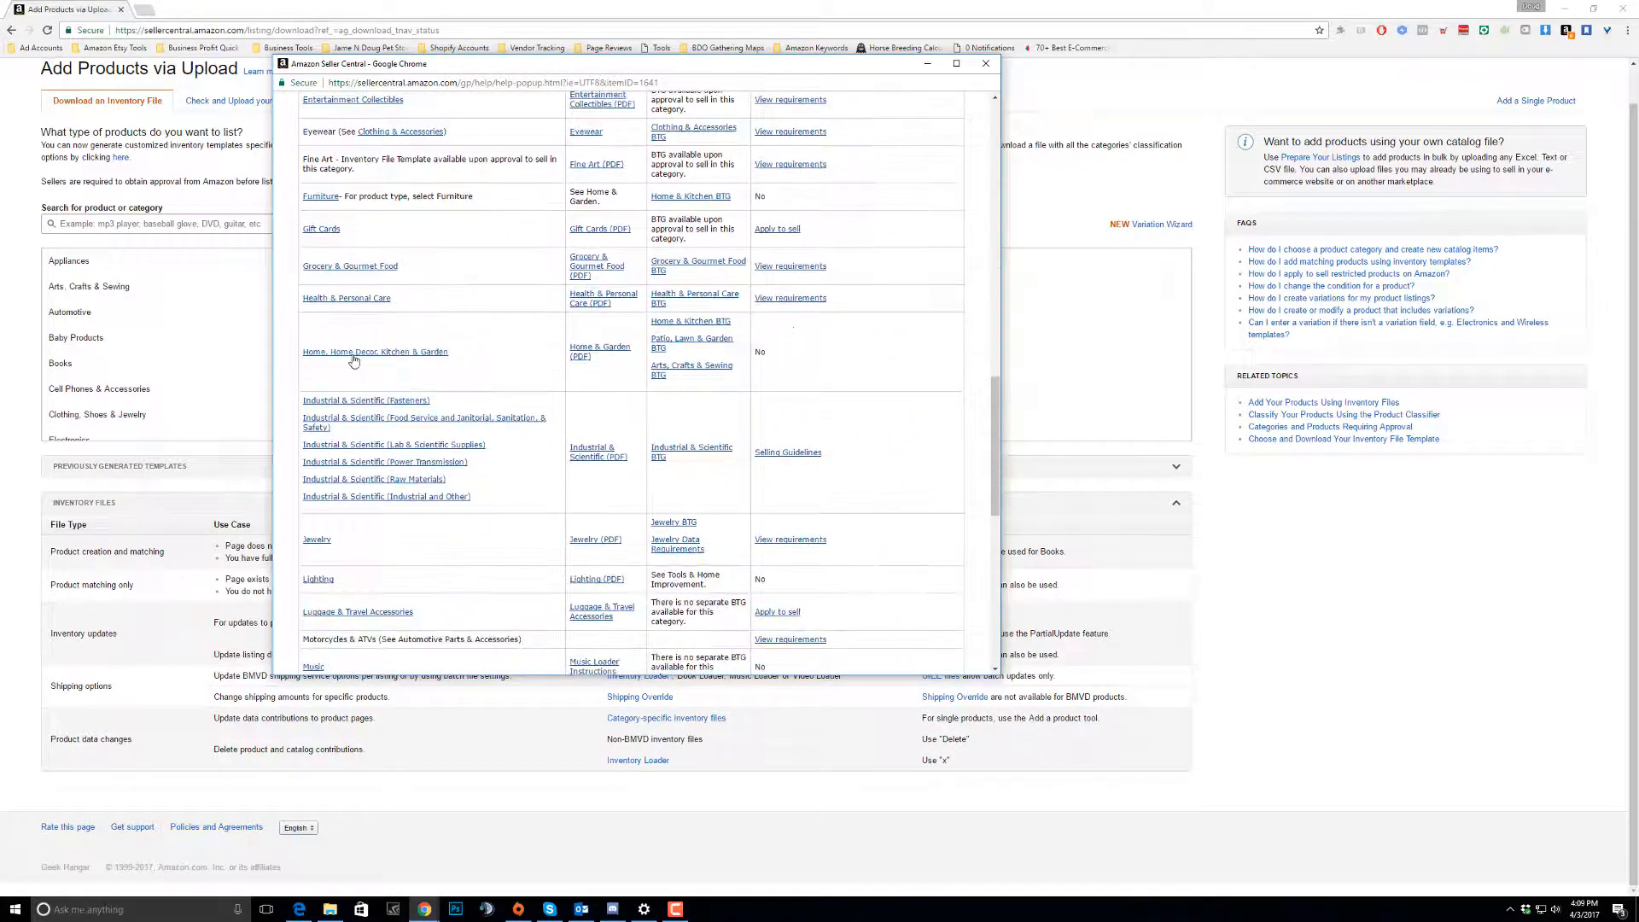
{"action": "left_click", "coordinate": [418, 354]}
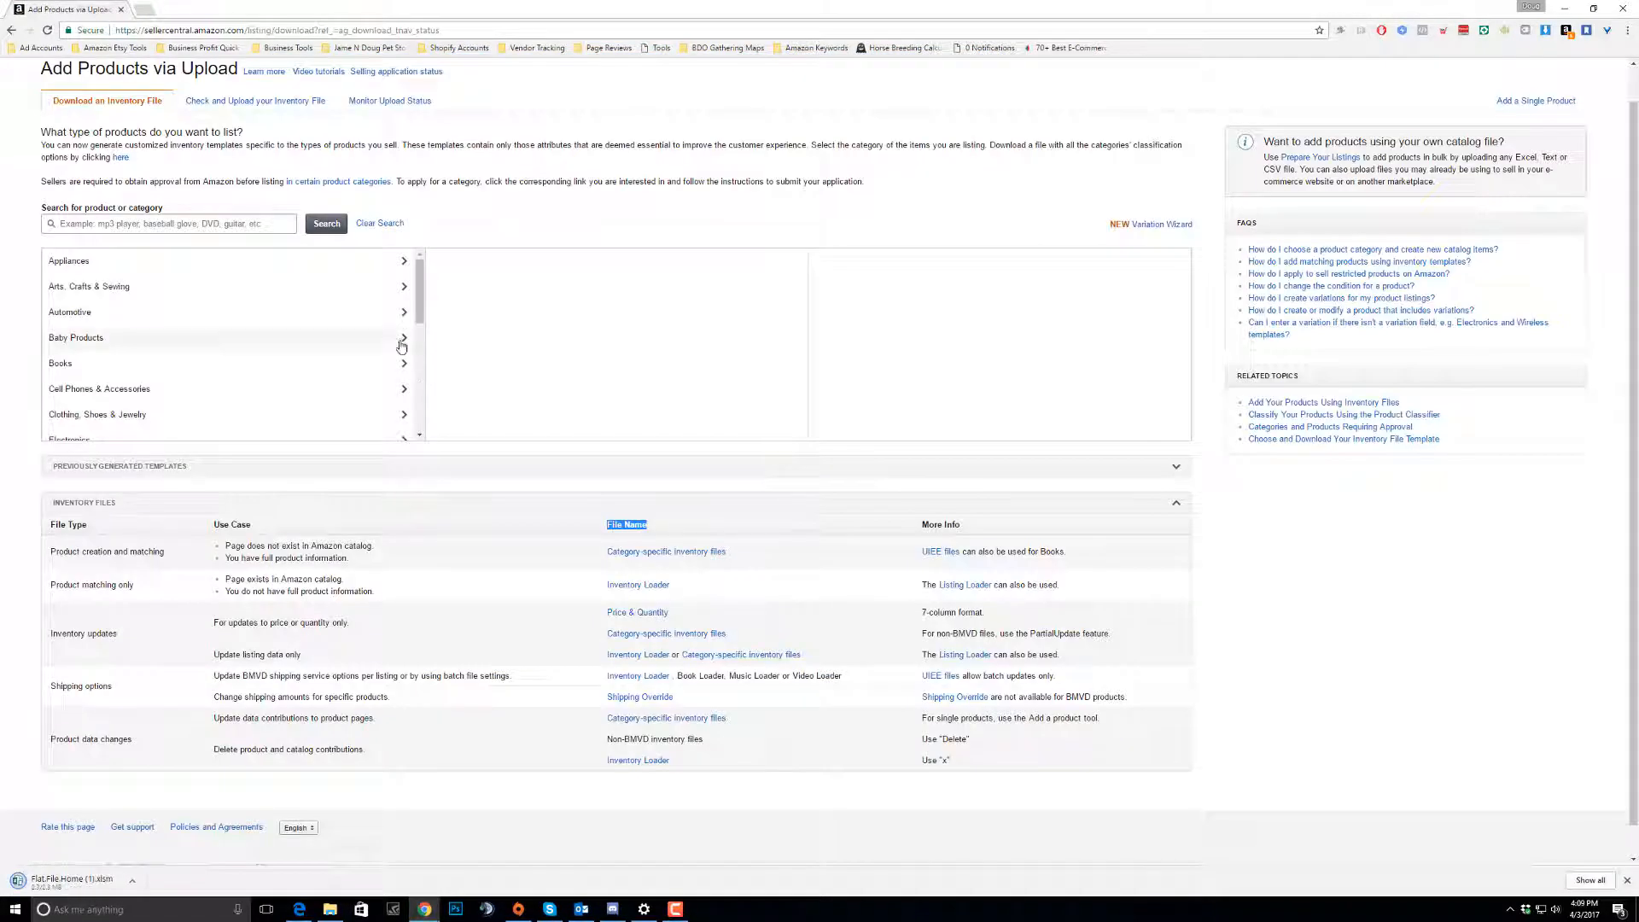
- Open the downloaded Flat.File.Home (1) workbook in Excel and enable editing
{"action": "left_click", "coordinate": [73, 880]}
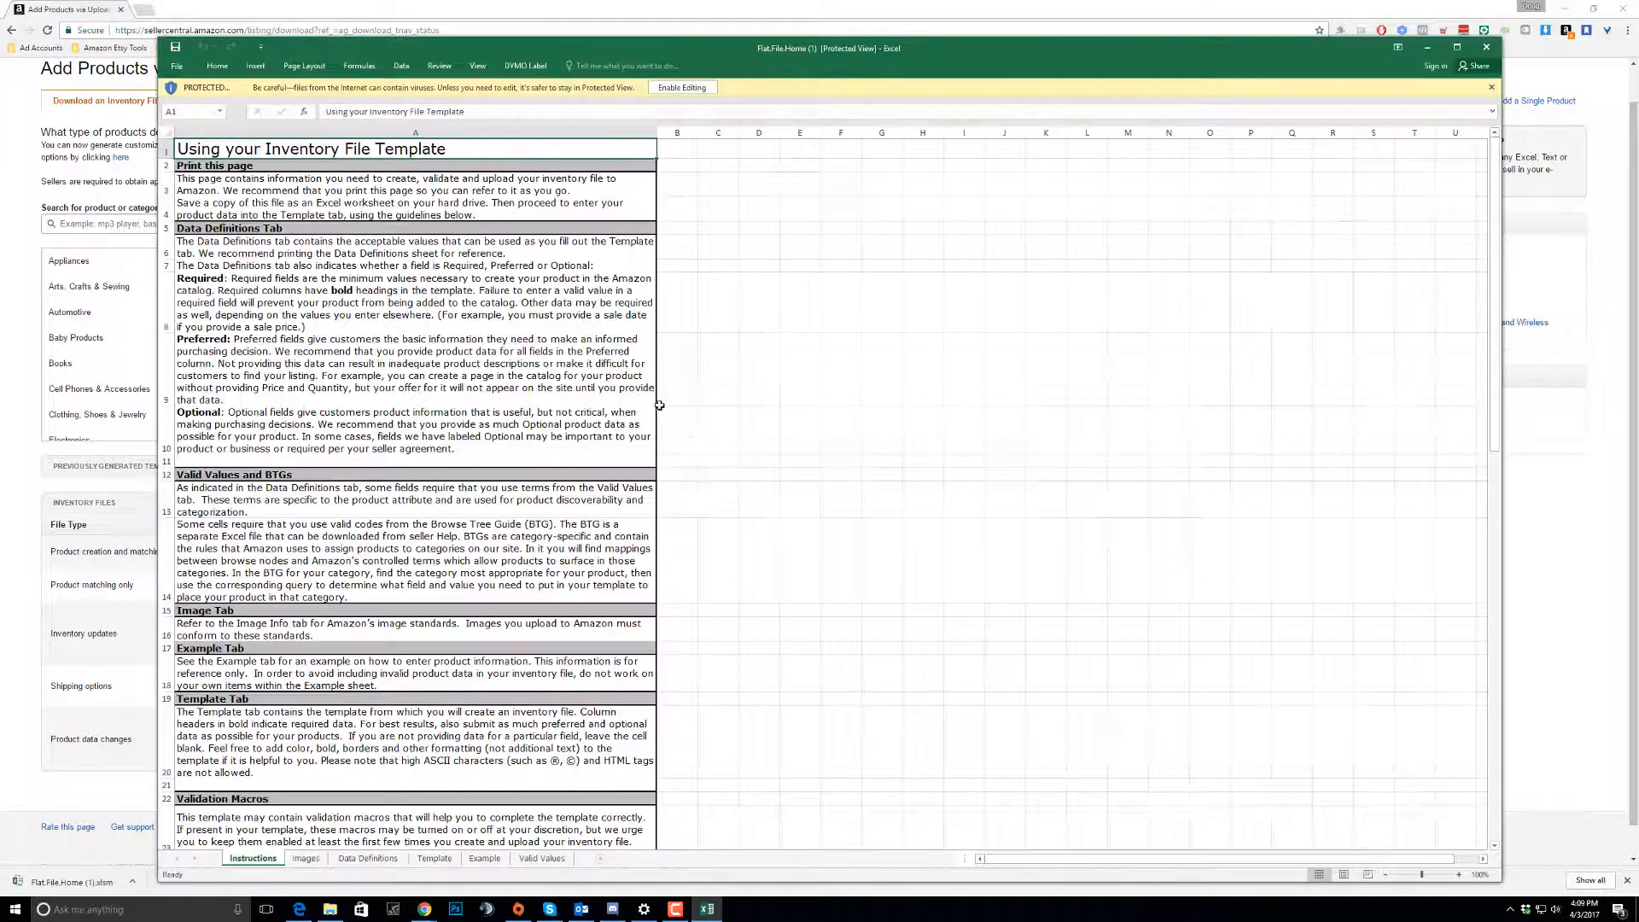
{"action": "left_click_drag", "start_coordinate": [608, 44], "coordinate": [557, 24]}
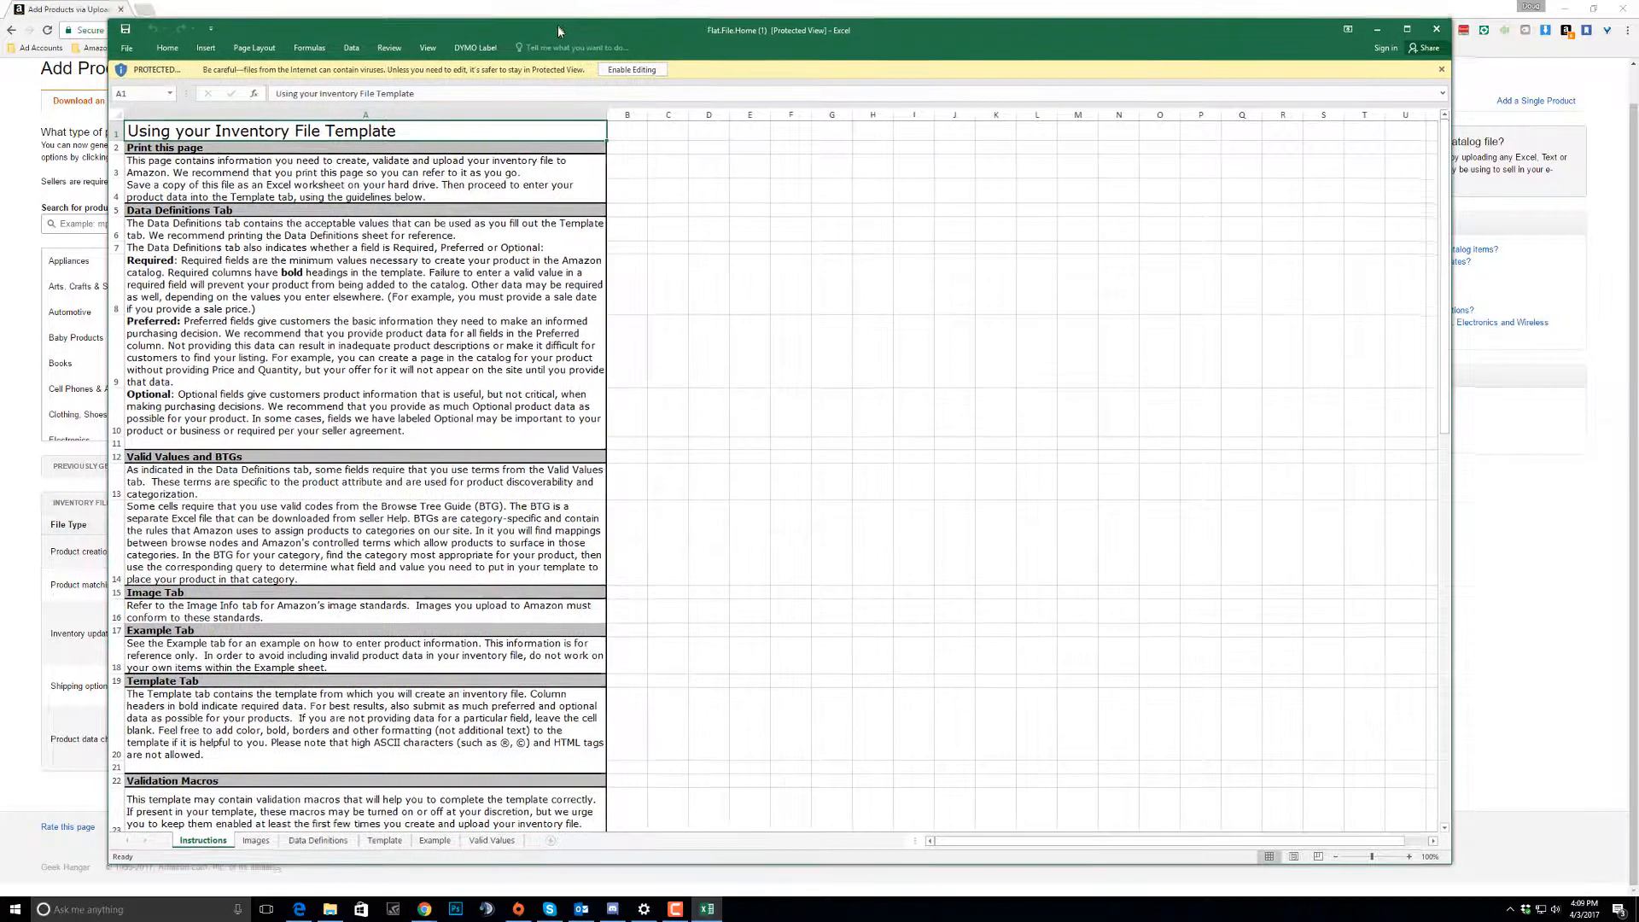
{"action": "left_click", "coordinate": [627, 73]}
- Save a copy of the workbook to the Desktop as "Mug Upload Template"
{"action": "left_click", "coordinate": [142, 69]}
{"action": "left_click", "coordinate": [171, 193]}
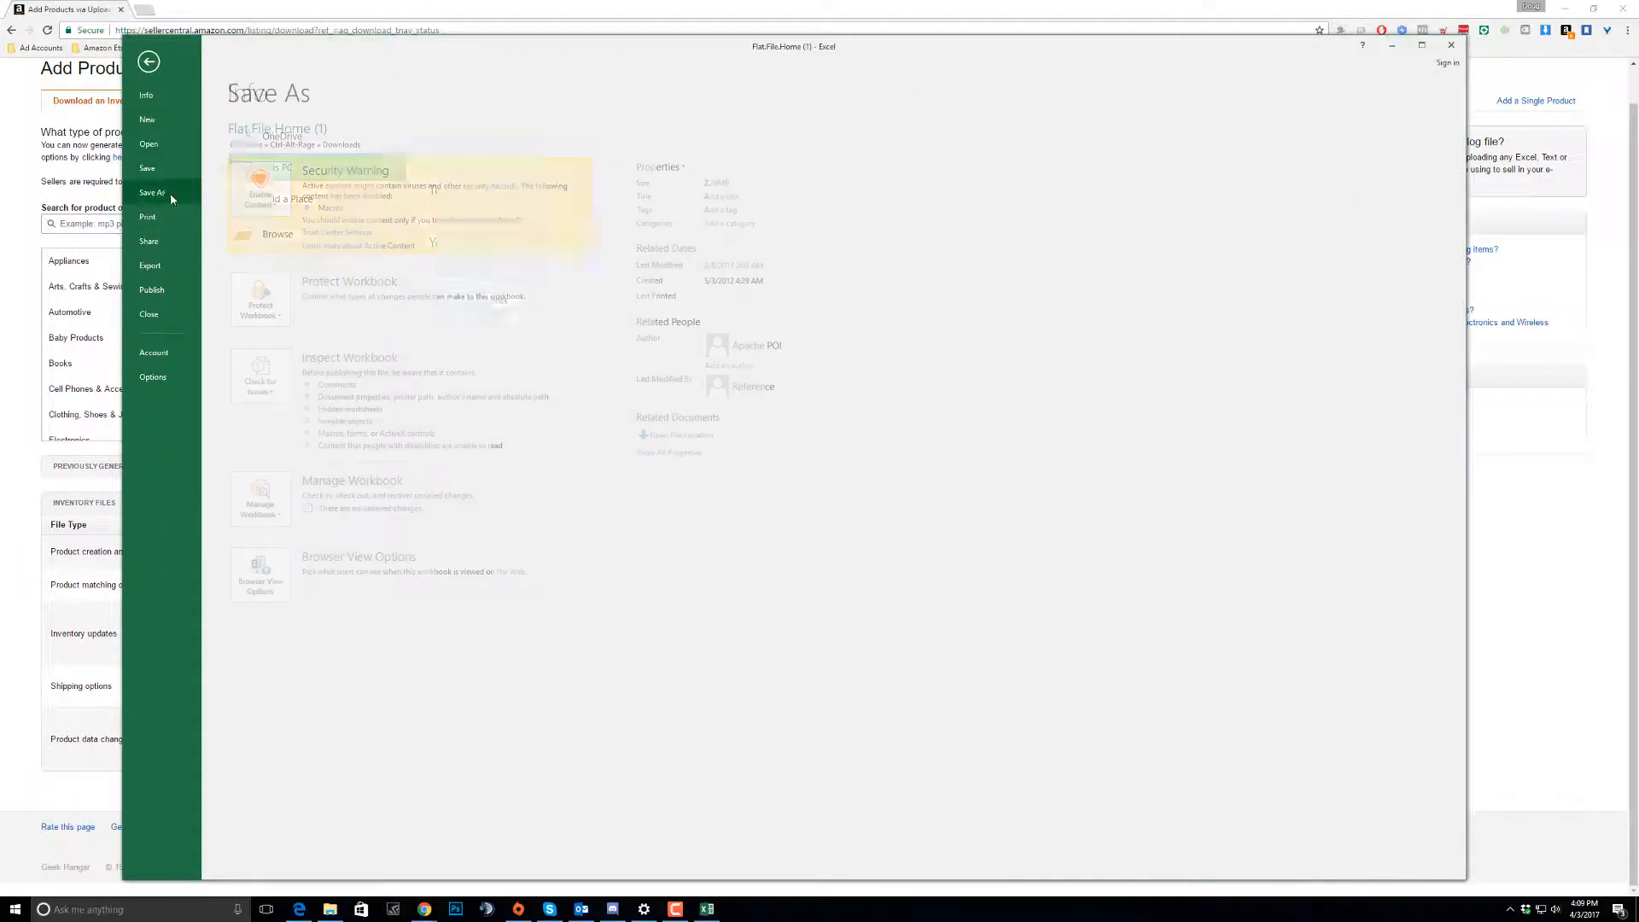
{"action": "left_click", "coordinate": [342, 238]}
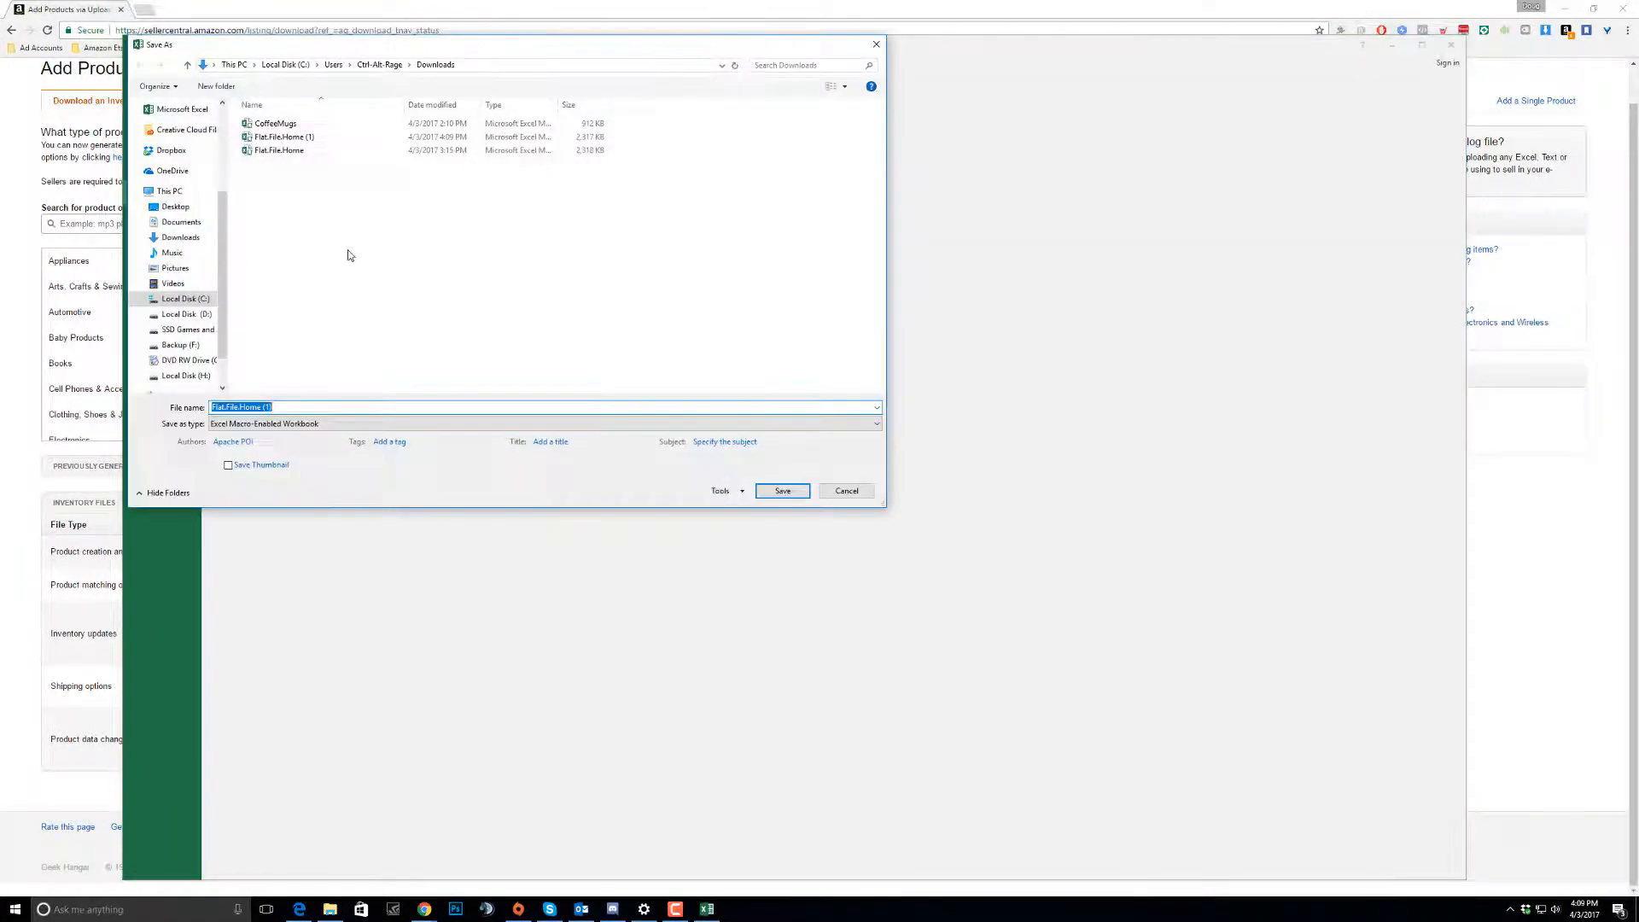
{"action": "left_click", "coordinate": [175, 206]}
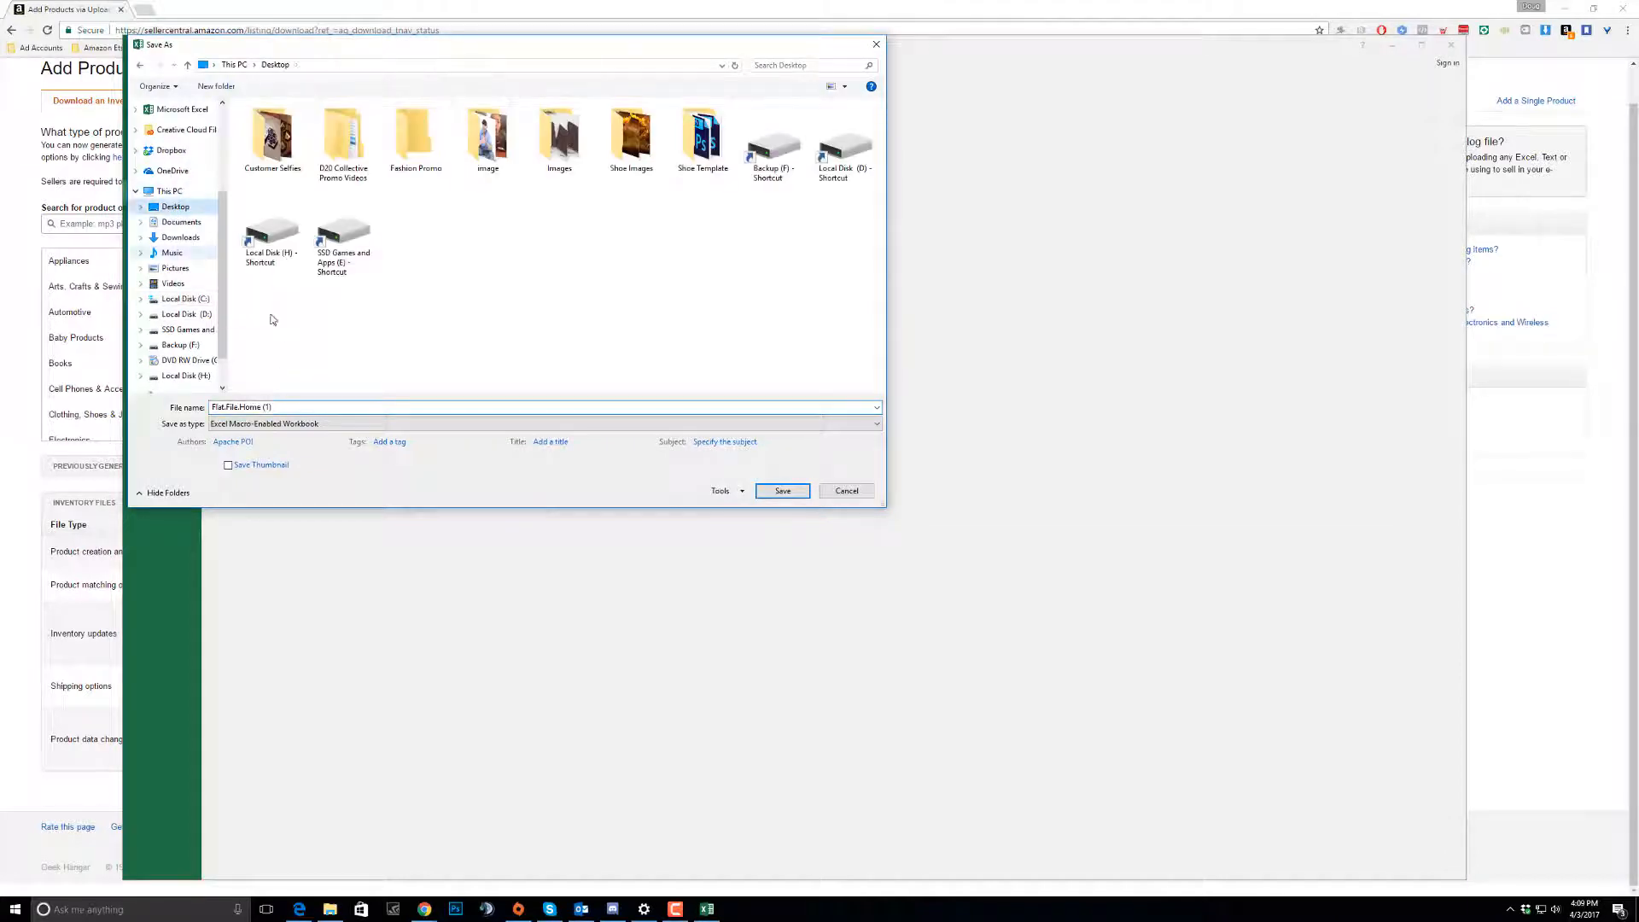
{"action": "left_click", "coordinate": [305, 407]}
{"action": "type", "text": "Mugf"}
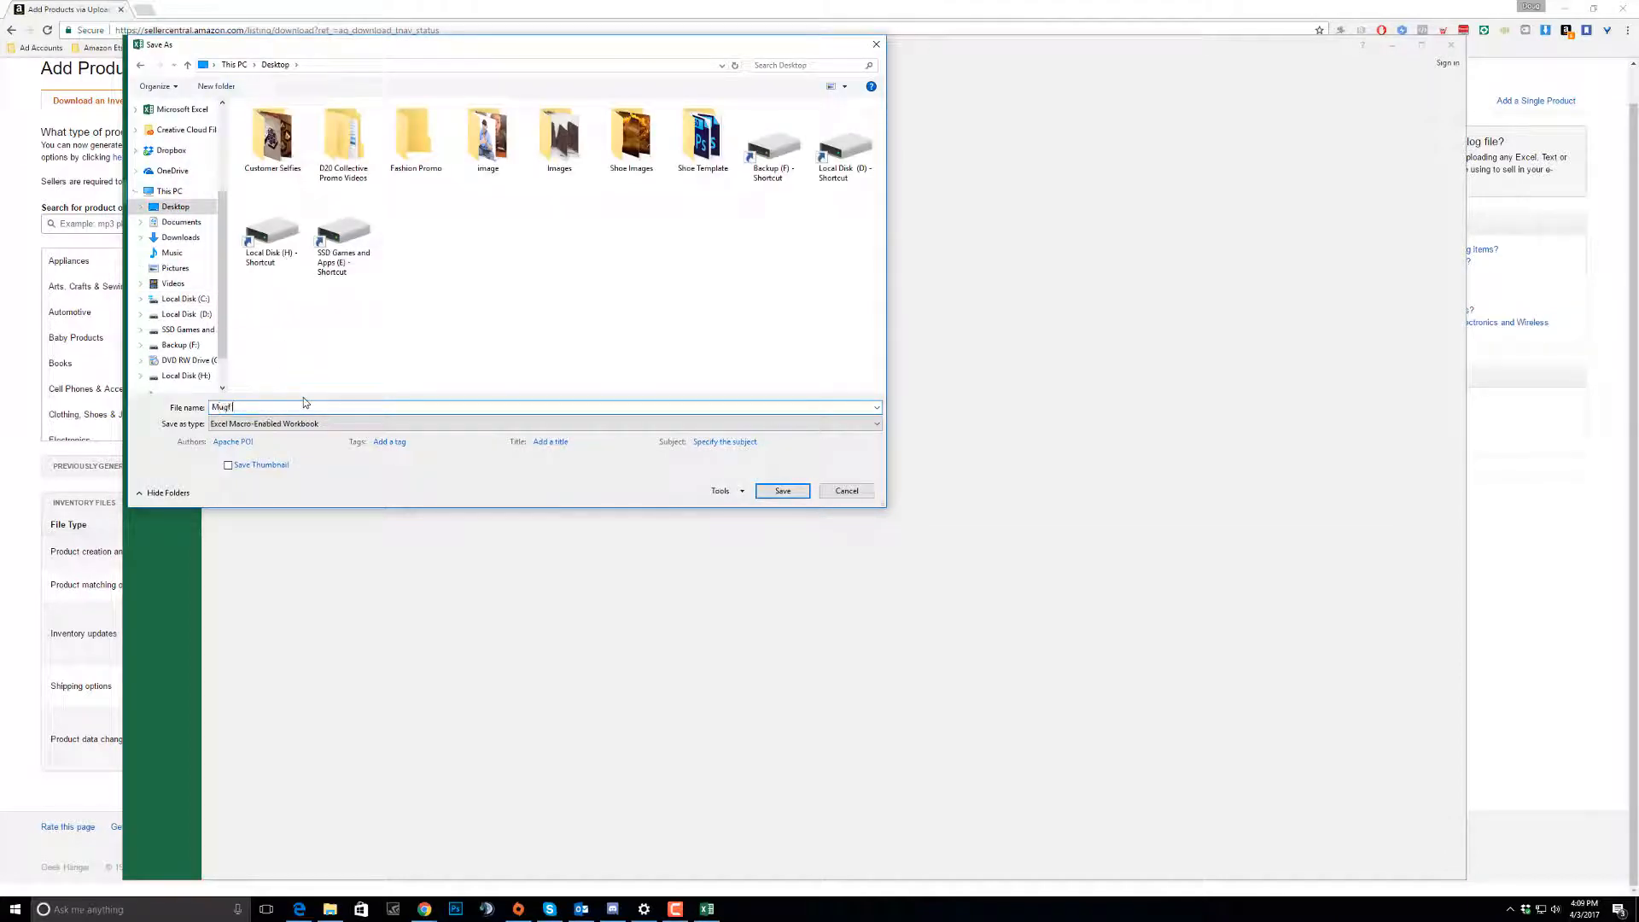
{"action": "type", "text": "Upload Template Fil"}
{"action": "key", "text": "Return"}
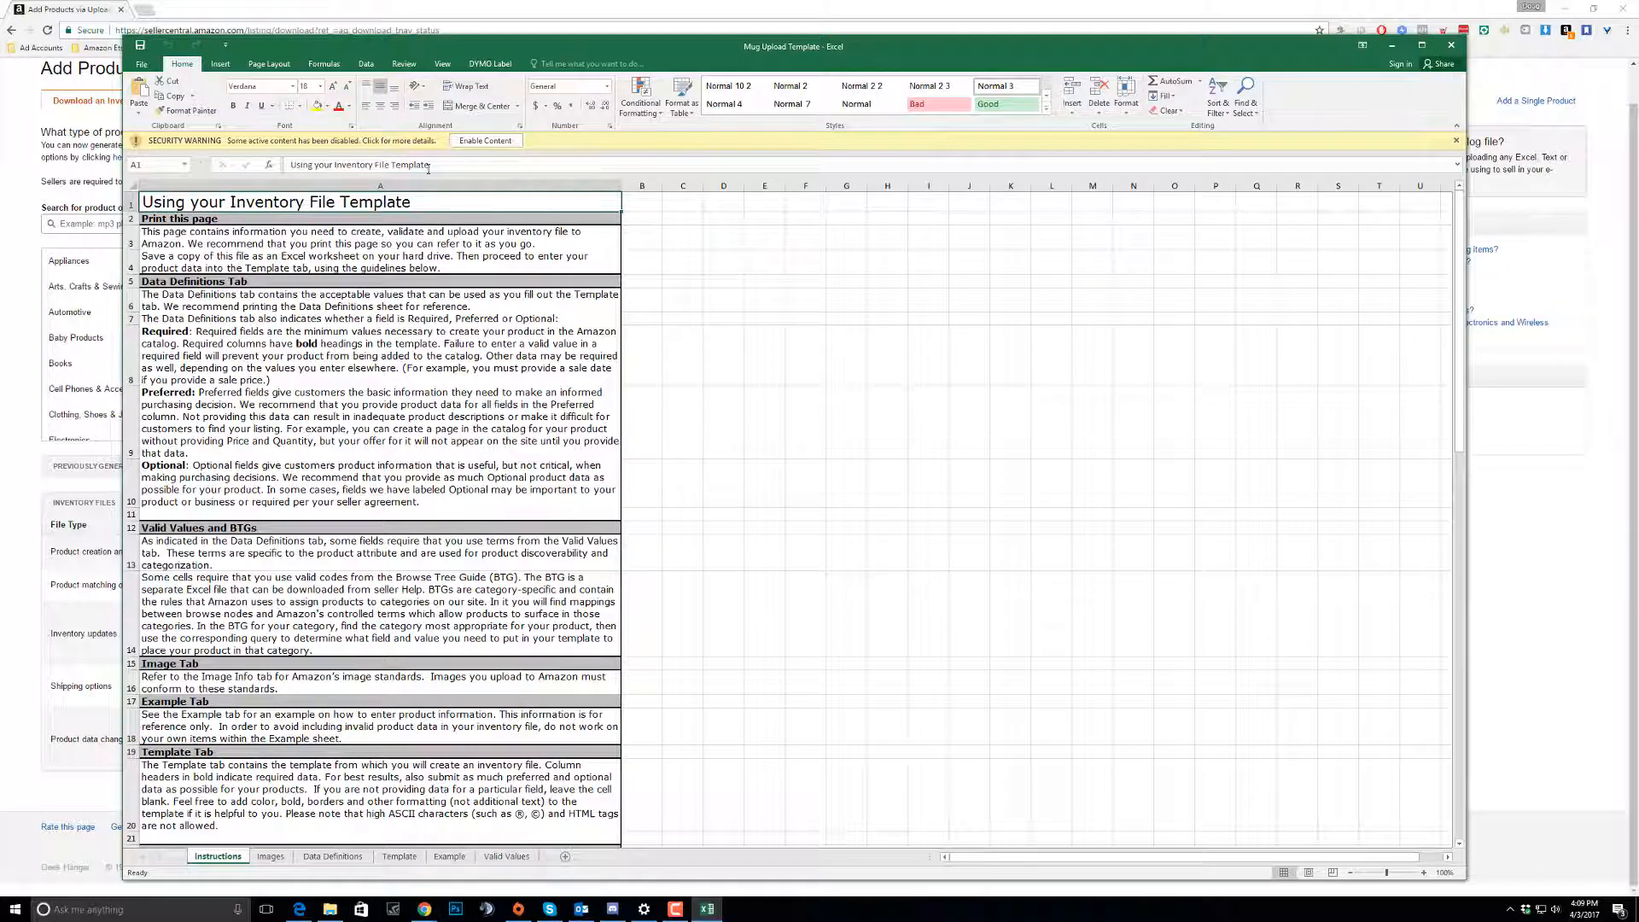
- Enable the workbook's active content and read through the guidelines on the Instructions sheet
{"action": "left_click", "coordinate": [486, 140]}
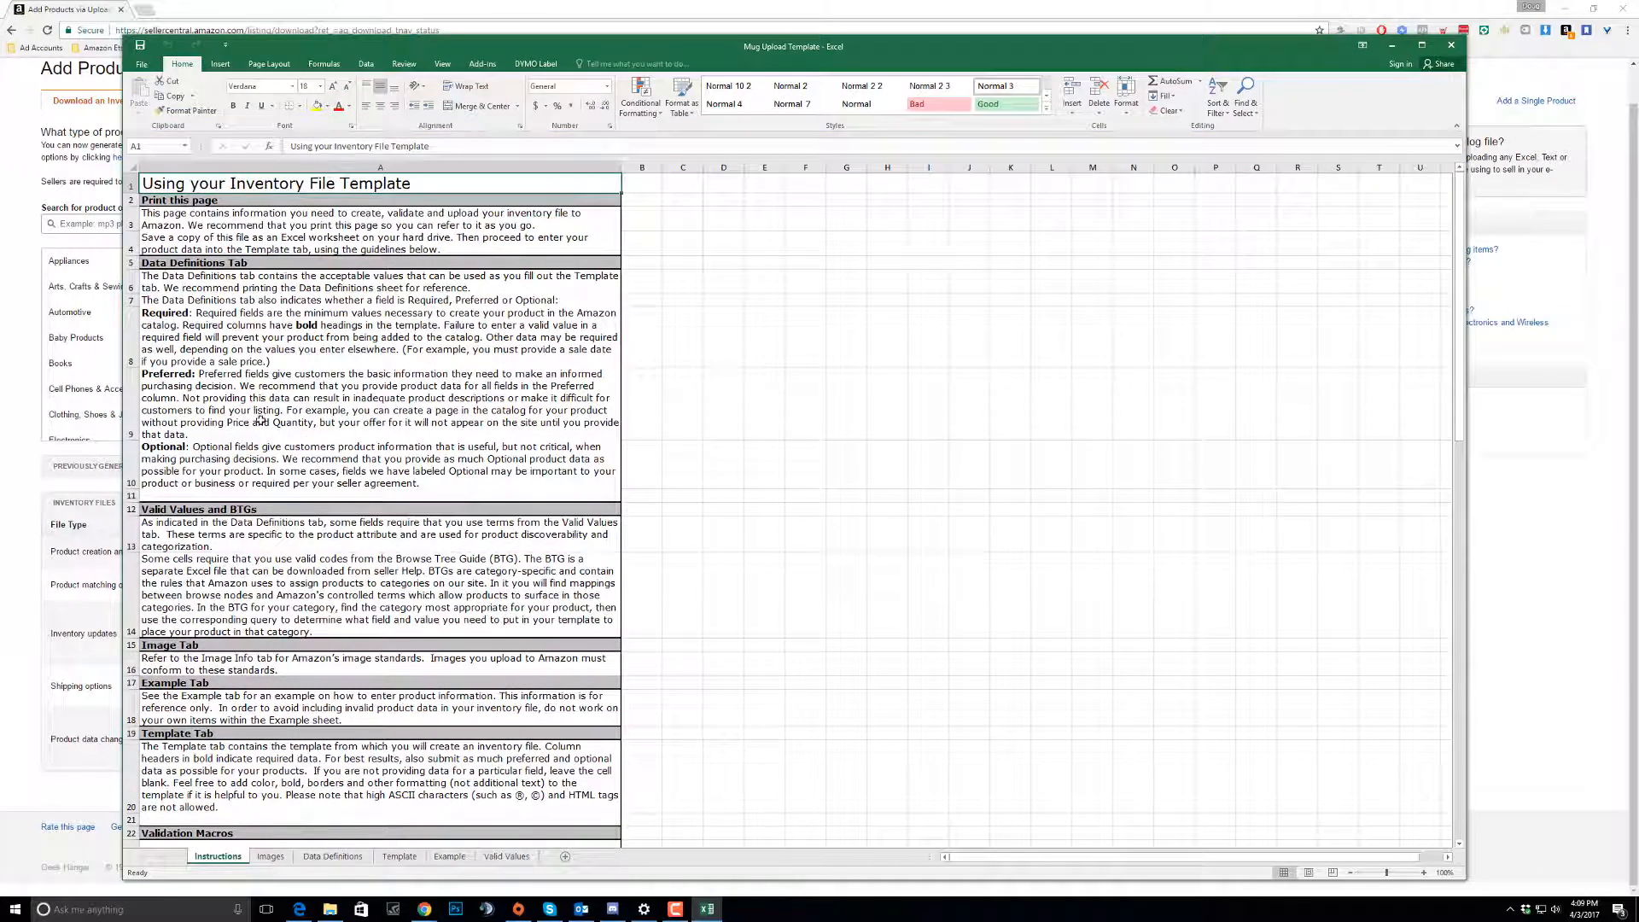
{"action": "scroll", "coordinate": [294, 457], "scroll_direction": "down", "scroll_amount": 4}
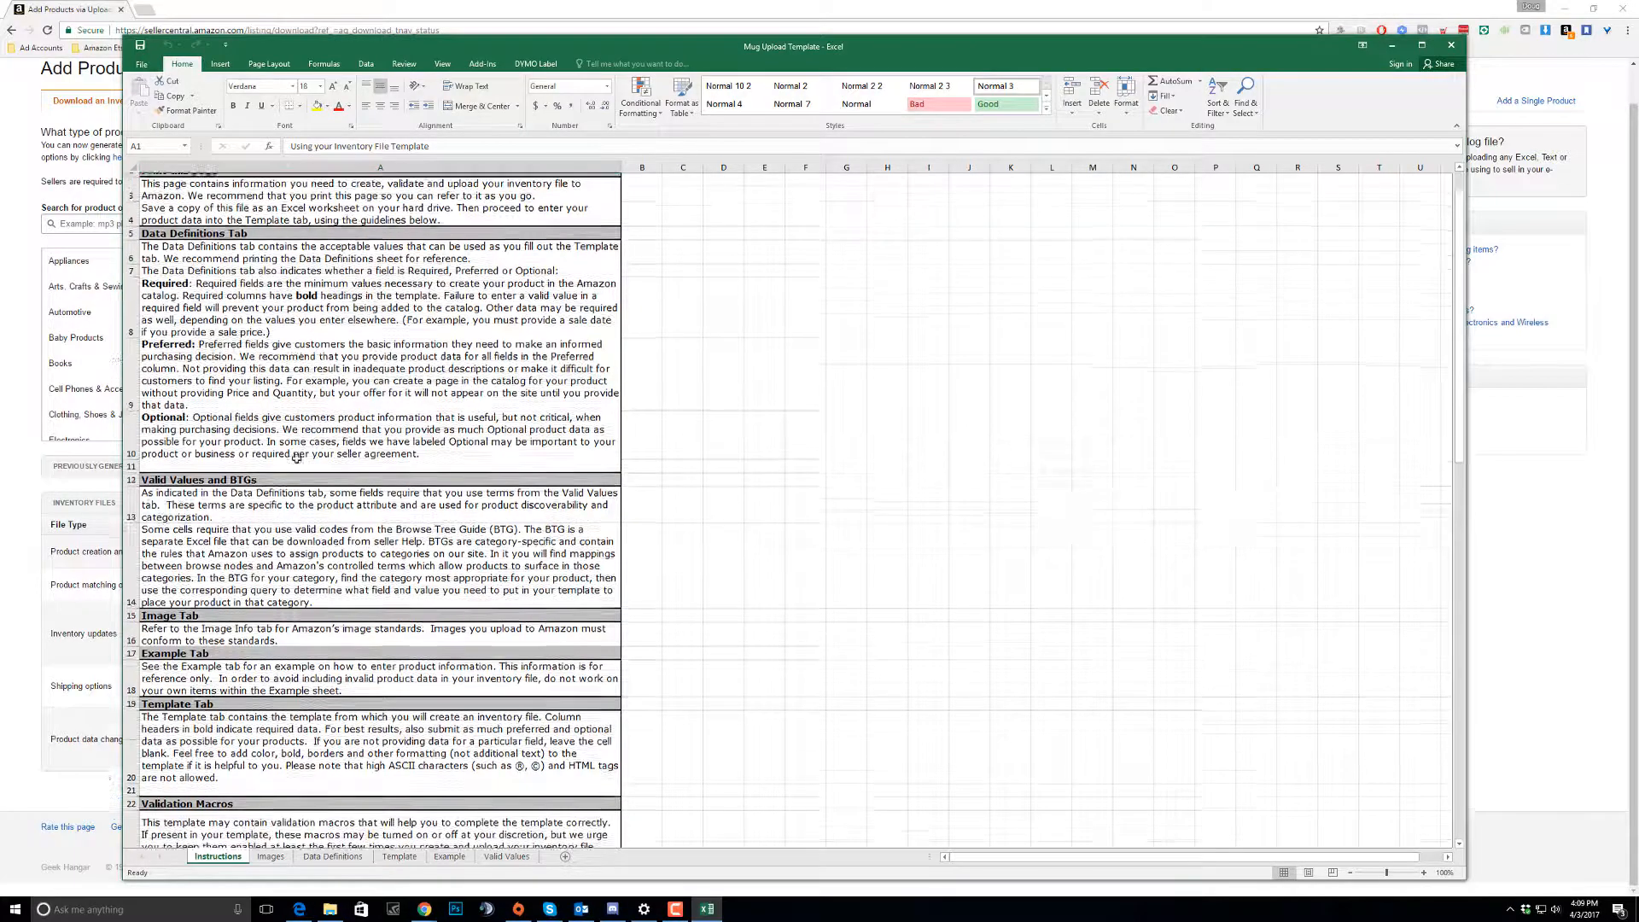
- Examine the image standards on the Images sheet, then open the field definitions on the Data Definitions sheet
{"action": "scroll", "coordinate": [296, 458], "scroll_direction": "up", "scroll_amount": 4}
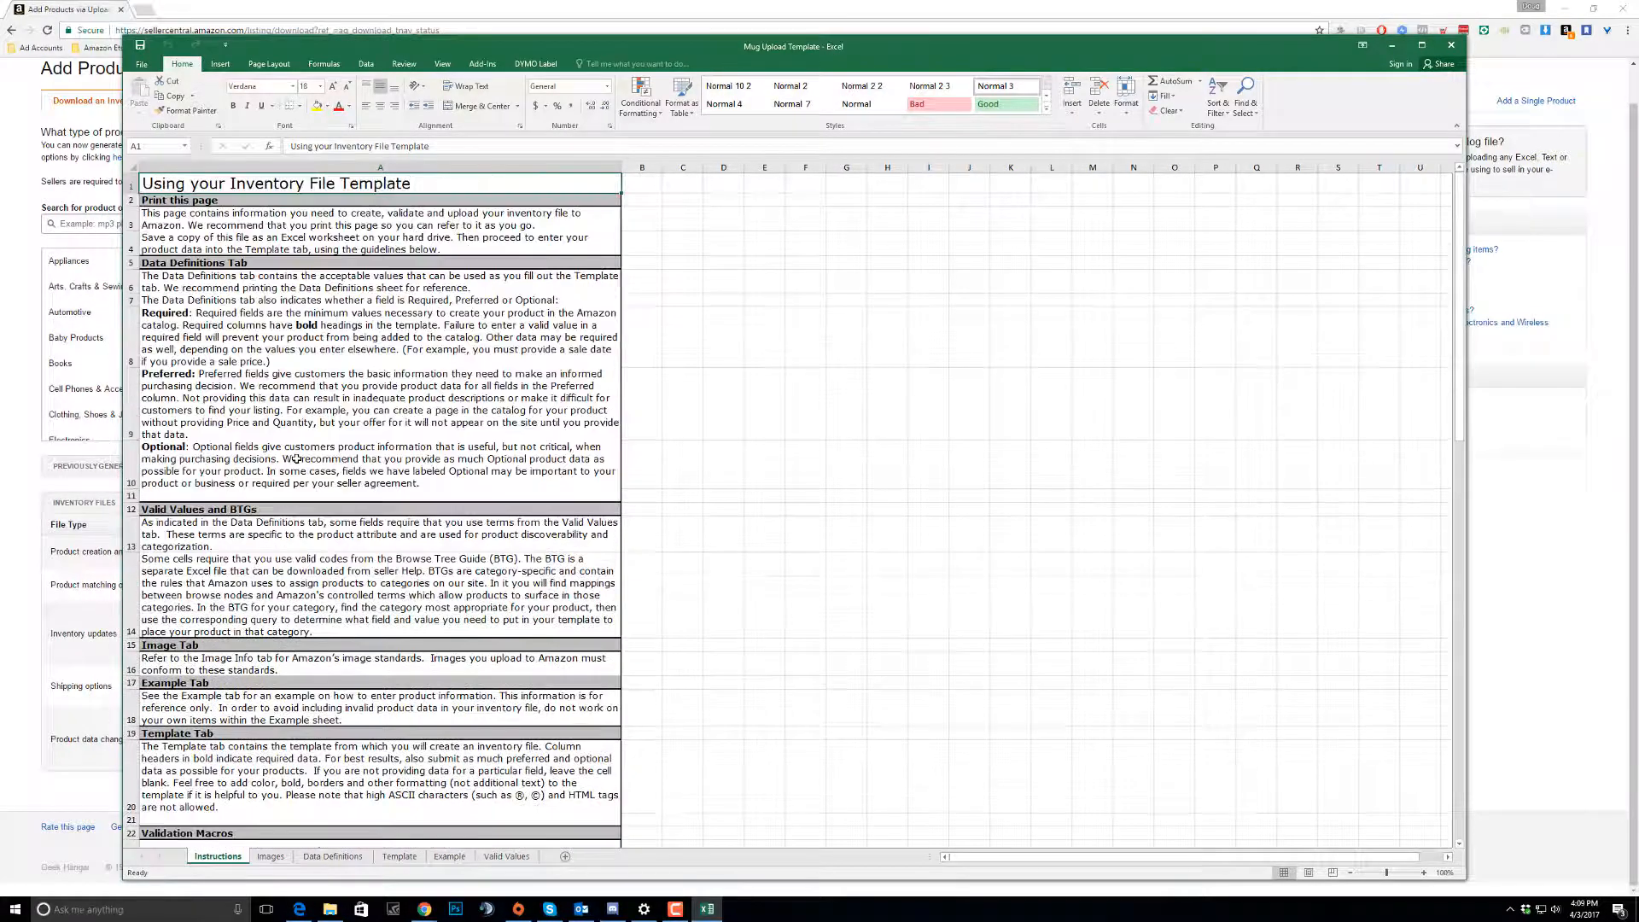
{"action": "left_click", "coordinate": [270, 857]}
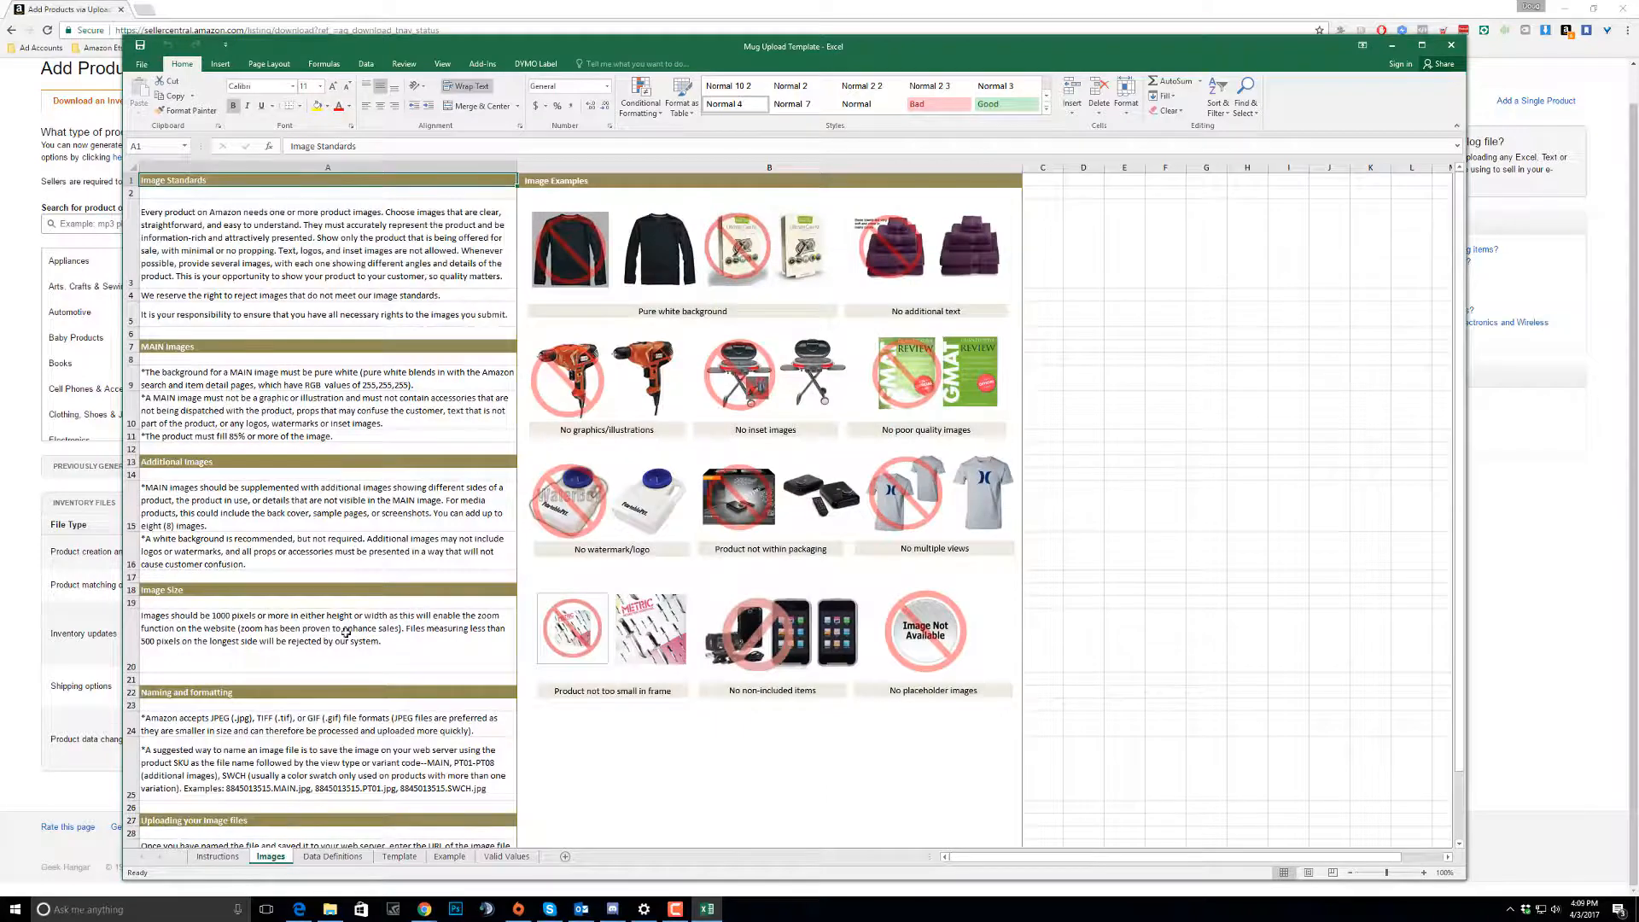
{"action": "scroll", "coordinate": [632, 380], "scroll_direction": "down", "scroll_amount": 3}
{"action": "scroll", "coordinate": [708, 384], "scroll_direction": "up", "scroll_amount": 3}
{"action": "scroll", "coordinate": [600, 436], "scroll_direction": "down", "scroll_amount": 3}
{"action": "left_click", "coordinate": [333, 856]}
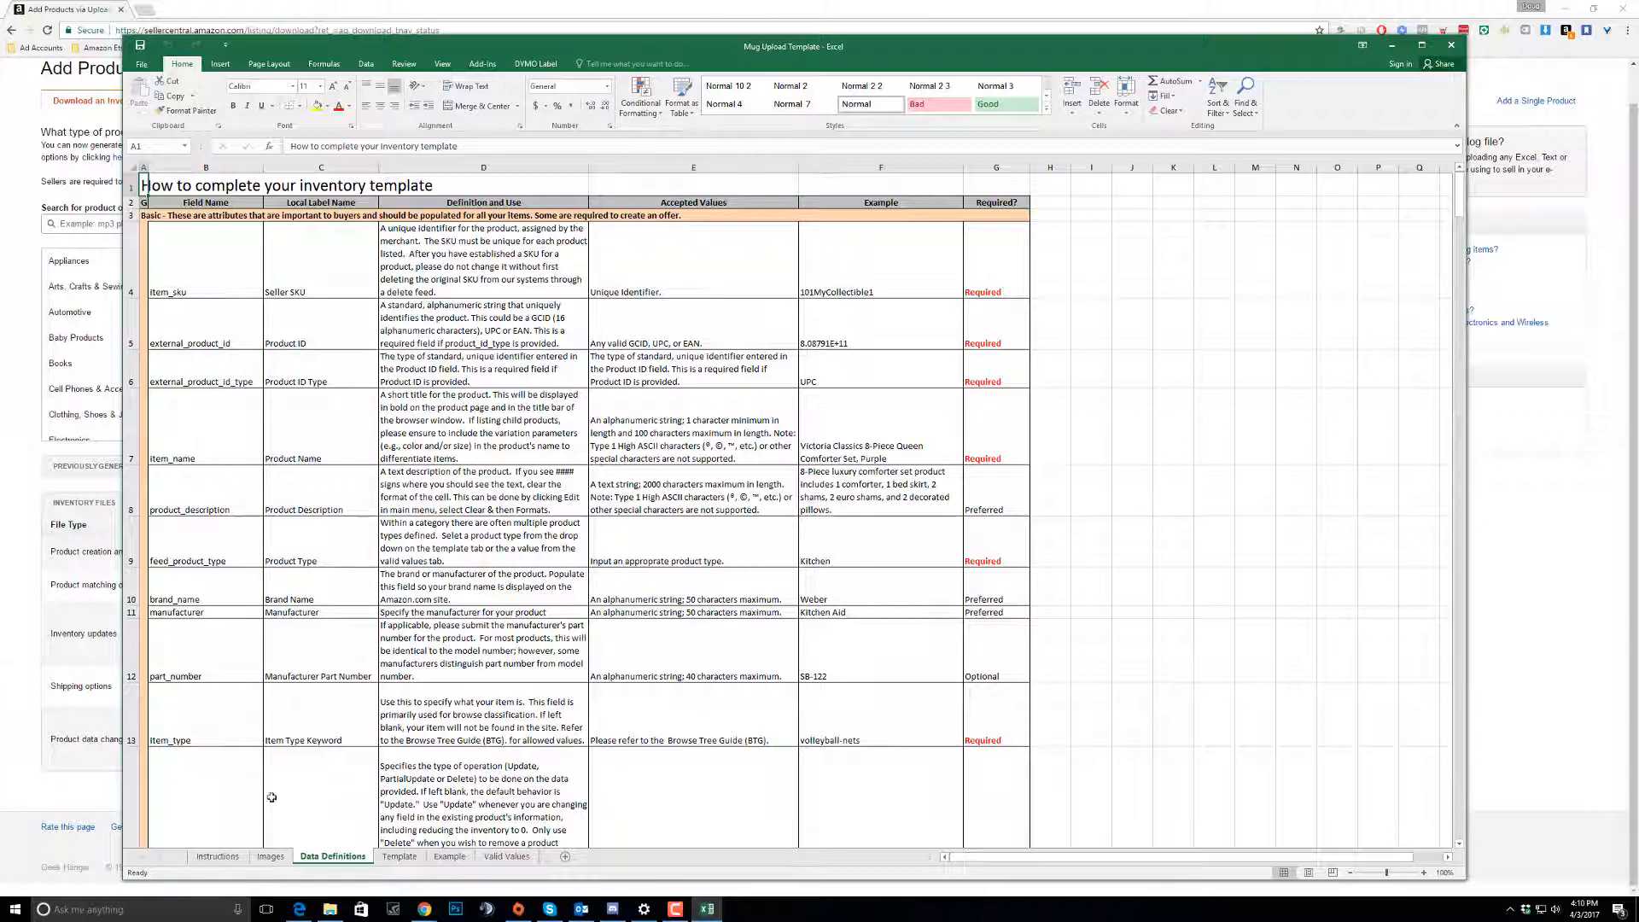
- Open the Template sheet of the mug workbook and look over its column headers
{"action": "left_click", "coordinate": [400, 857]}
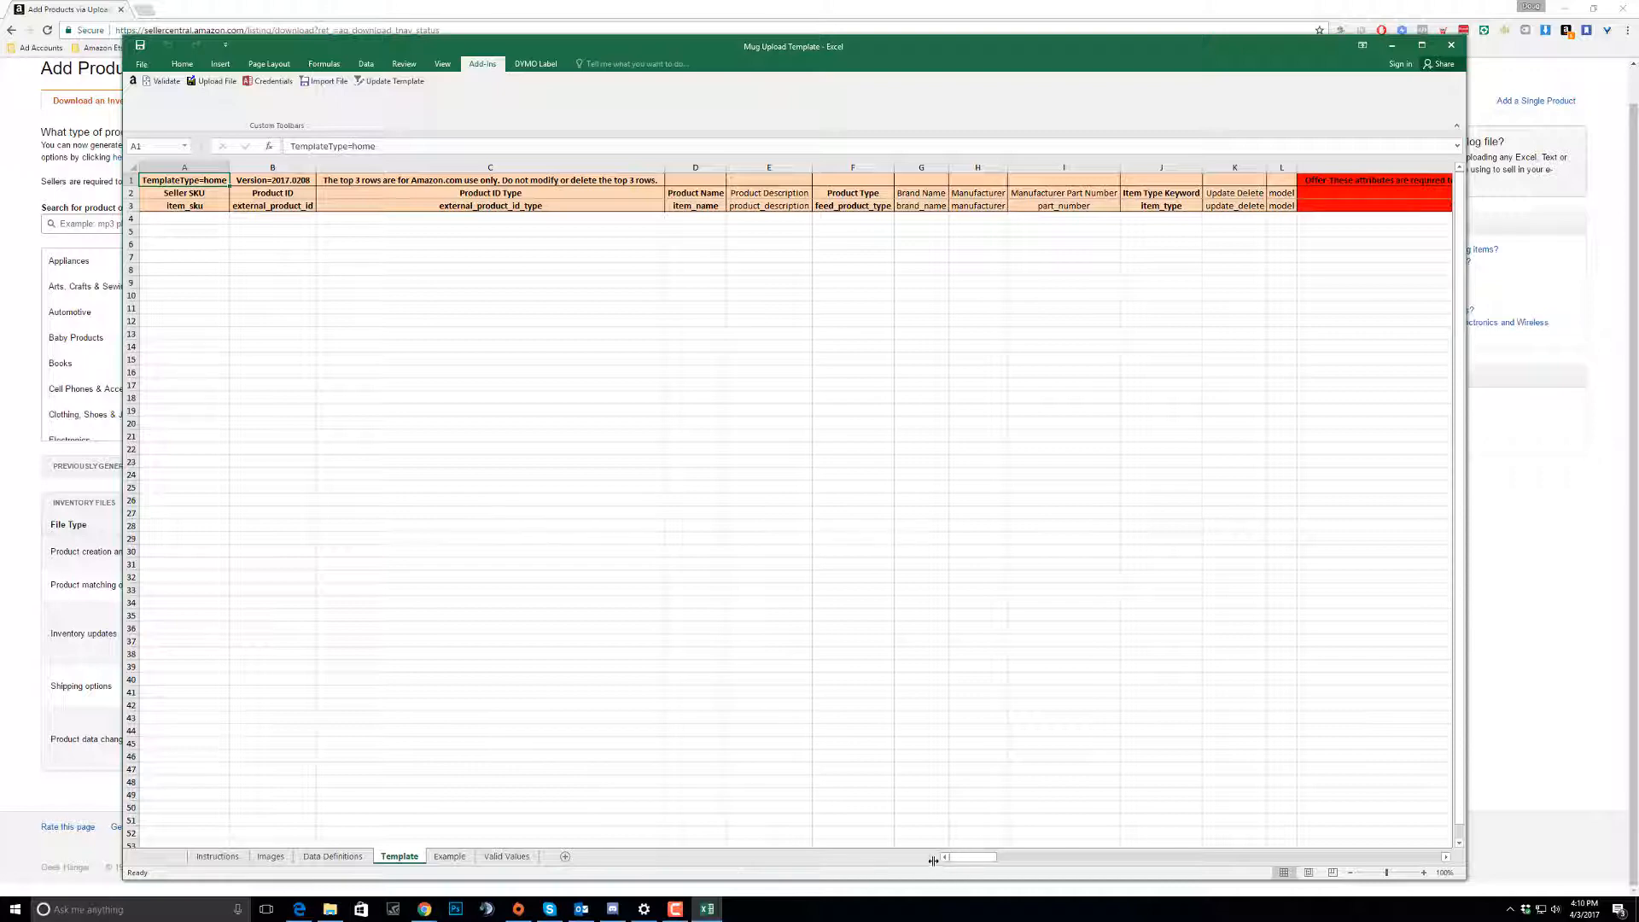
{"action": "mouse_move", "coordinate": [965, 859]}
{"action": "left_mouse_down"}
{"action": "mouse_move", "coordinate": [1065, 865]}
{"action": "mouse_move", "coordinate": [940, 860]}
{"action": "left_mouse_up"}
{"action": "left_click_drag", "start_coordinate": [693, 47], "coordinate": [644, 44]}
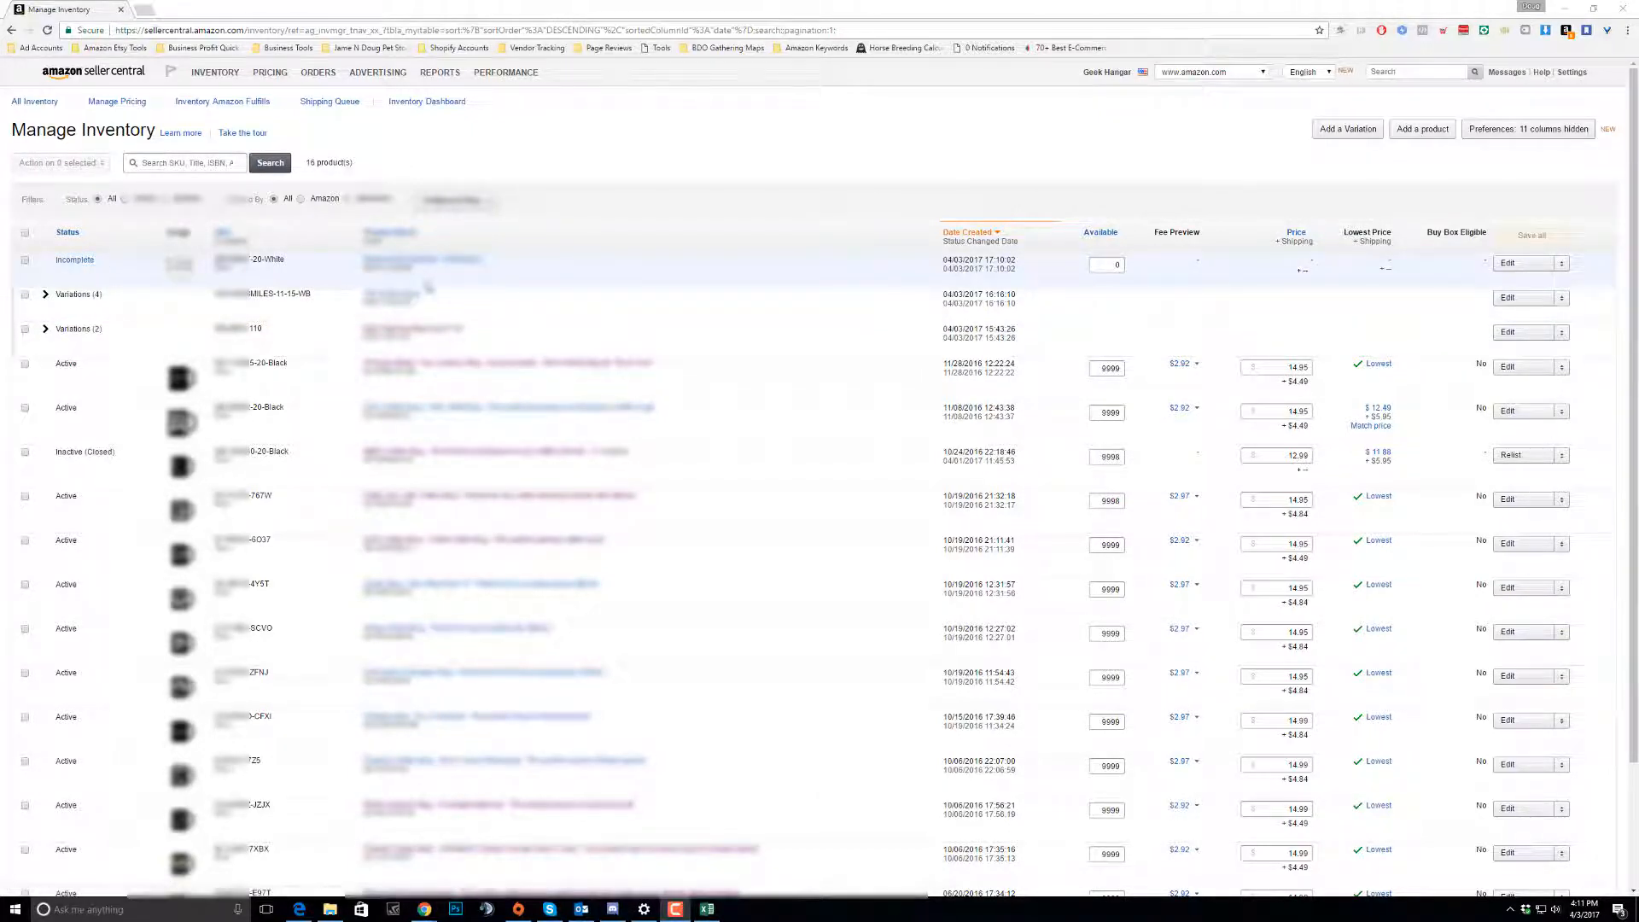
- Switch to Amazon's Manage Inventory page and examine the SKUs and product names of the mug listings
{"action": "left_click", "coordinate": [47, 30]}
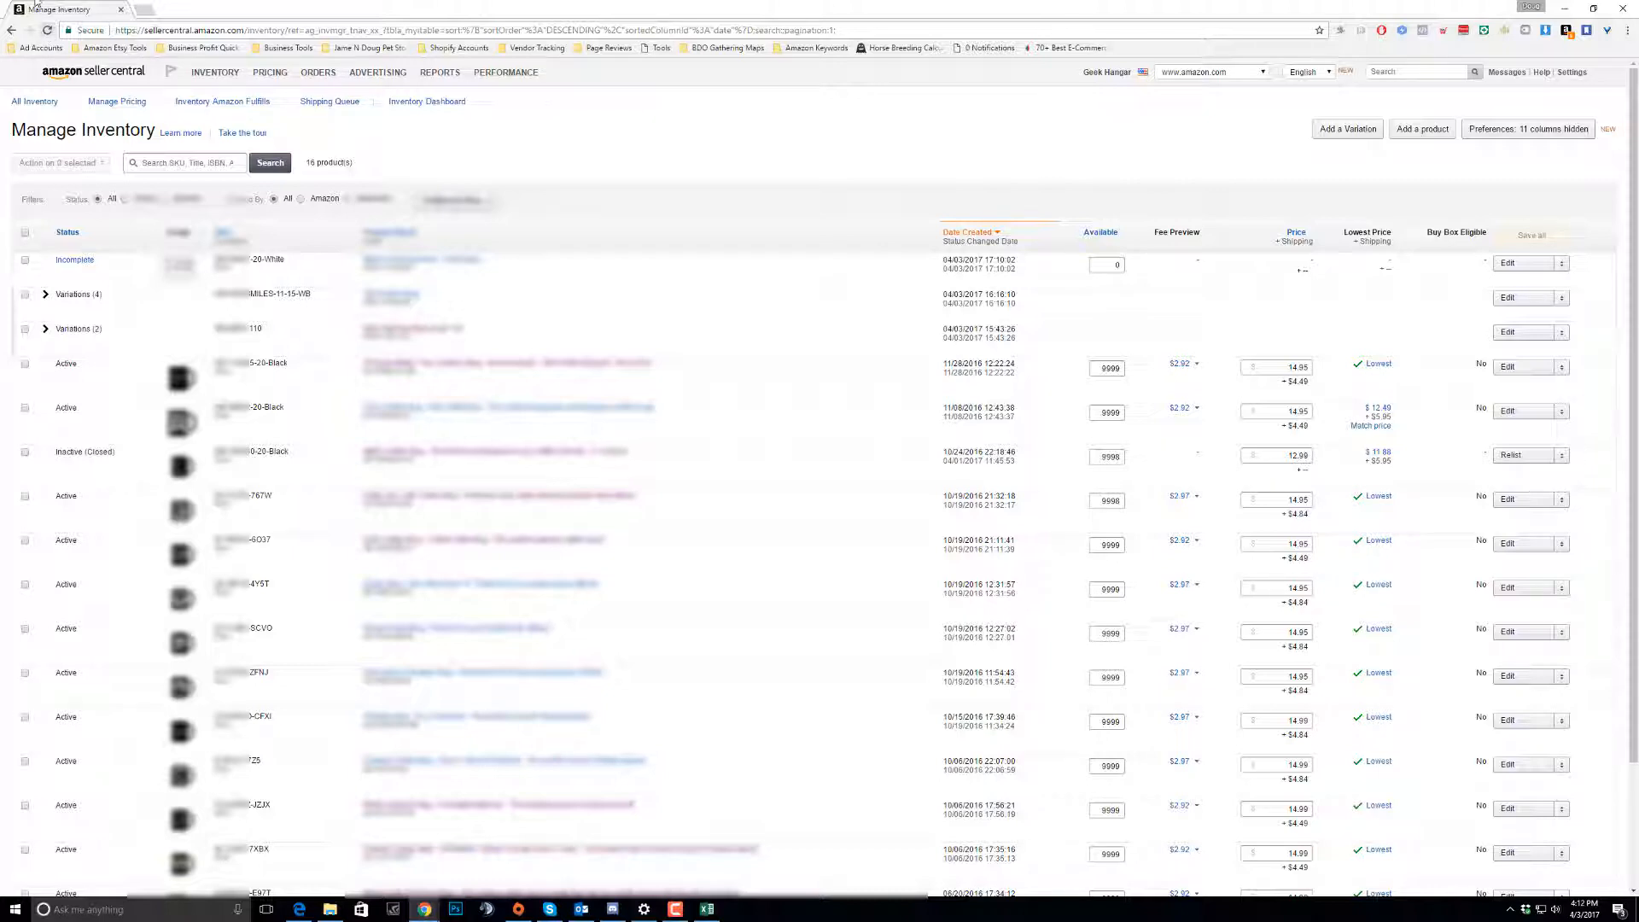
{"action": "left_click_drag", "start_coordinate": [215, 452], "coordinate": [298, 455]}
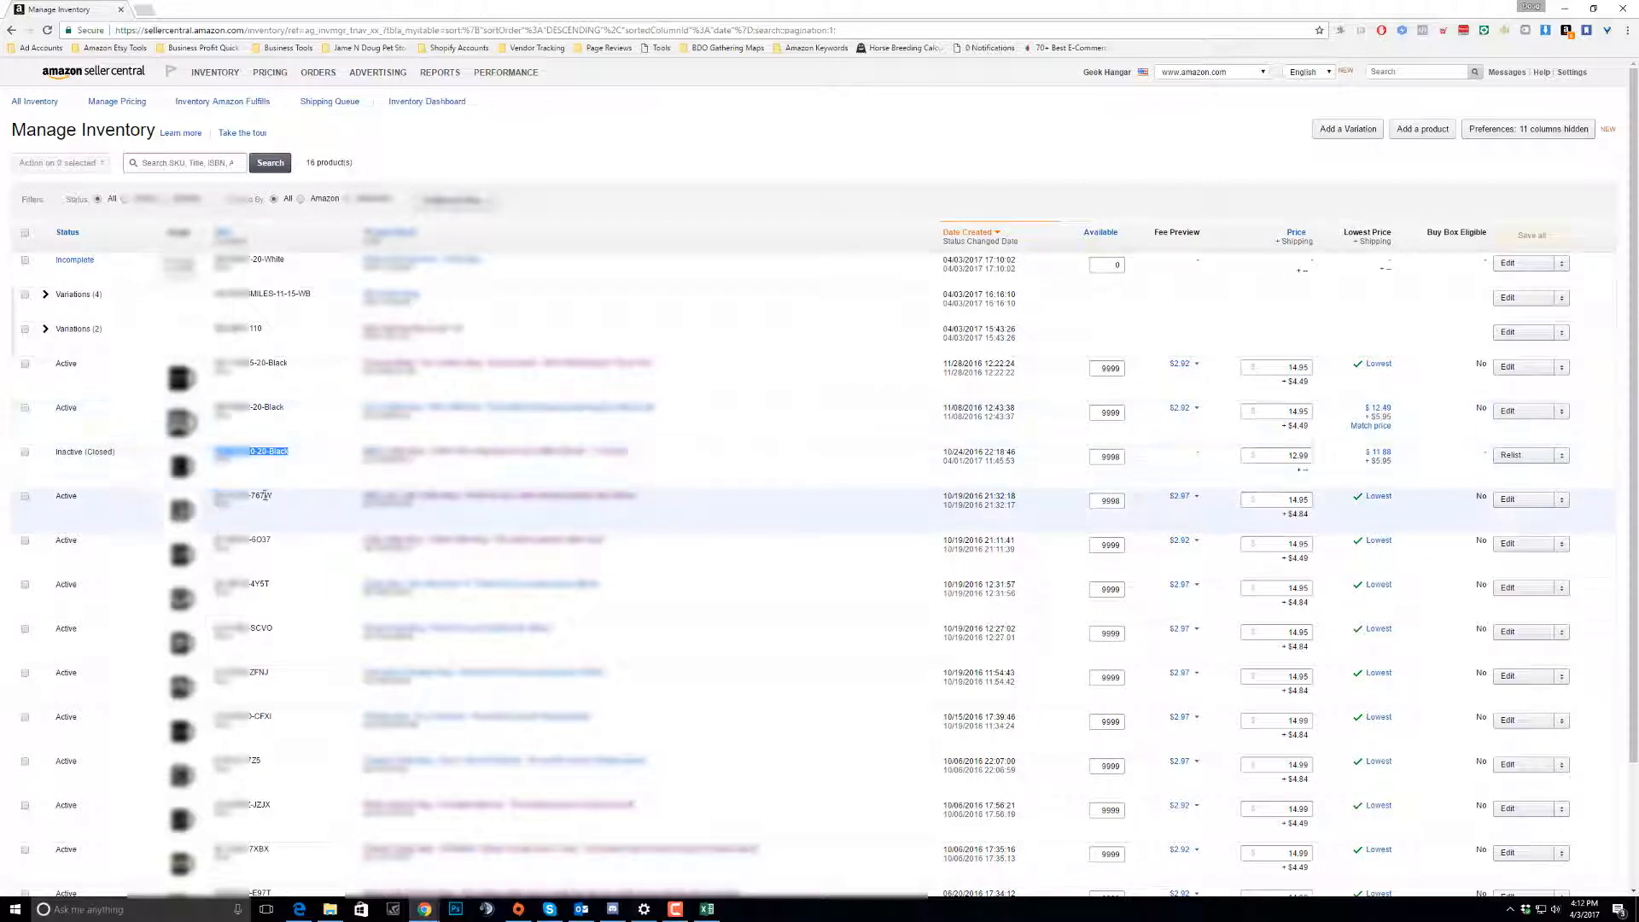
{"action": "triple_click", "coordinate": [327, 501]}
{"action": "left_click", "coordinate": [318, 501]}
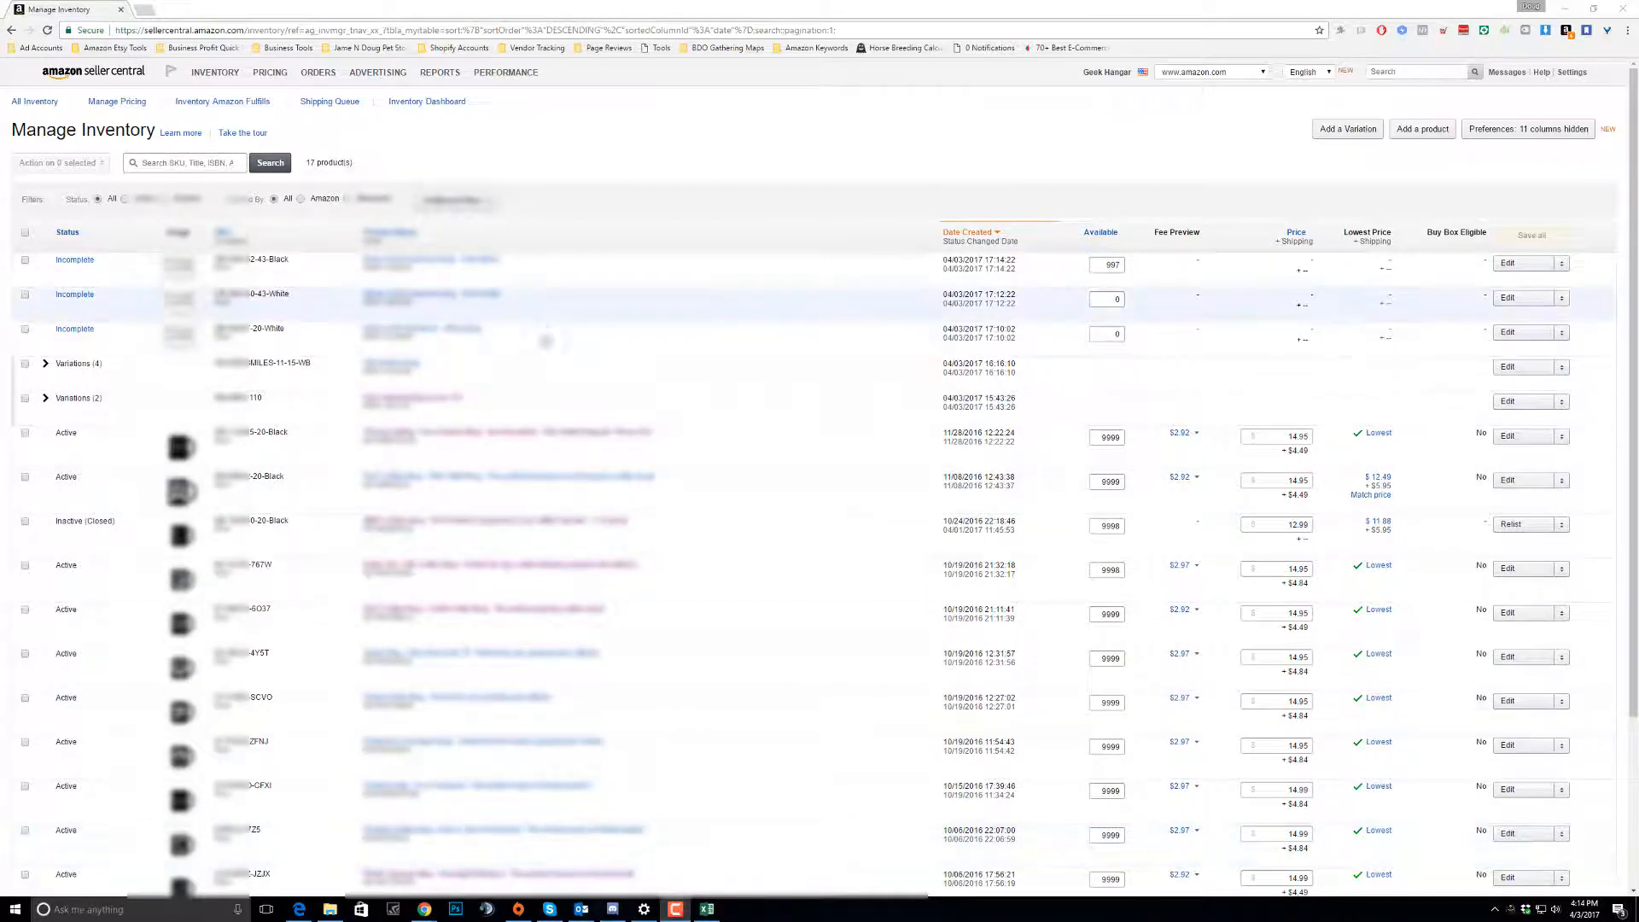
{"action": "left_click_drag", "start_coordinate": [395, 288], "coordinate": [363, 267]}
{"action": "left_click", "coordinate": [532, 266]}
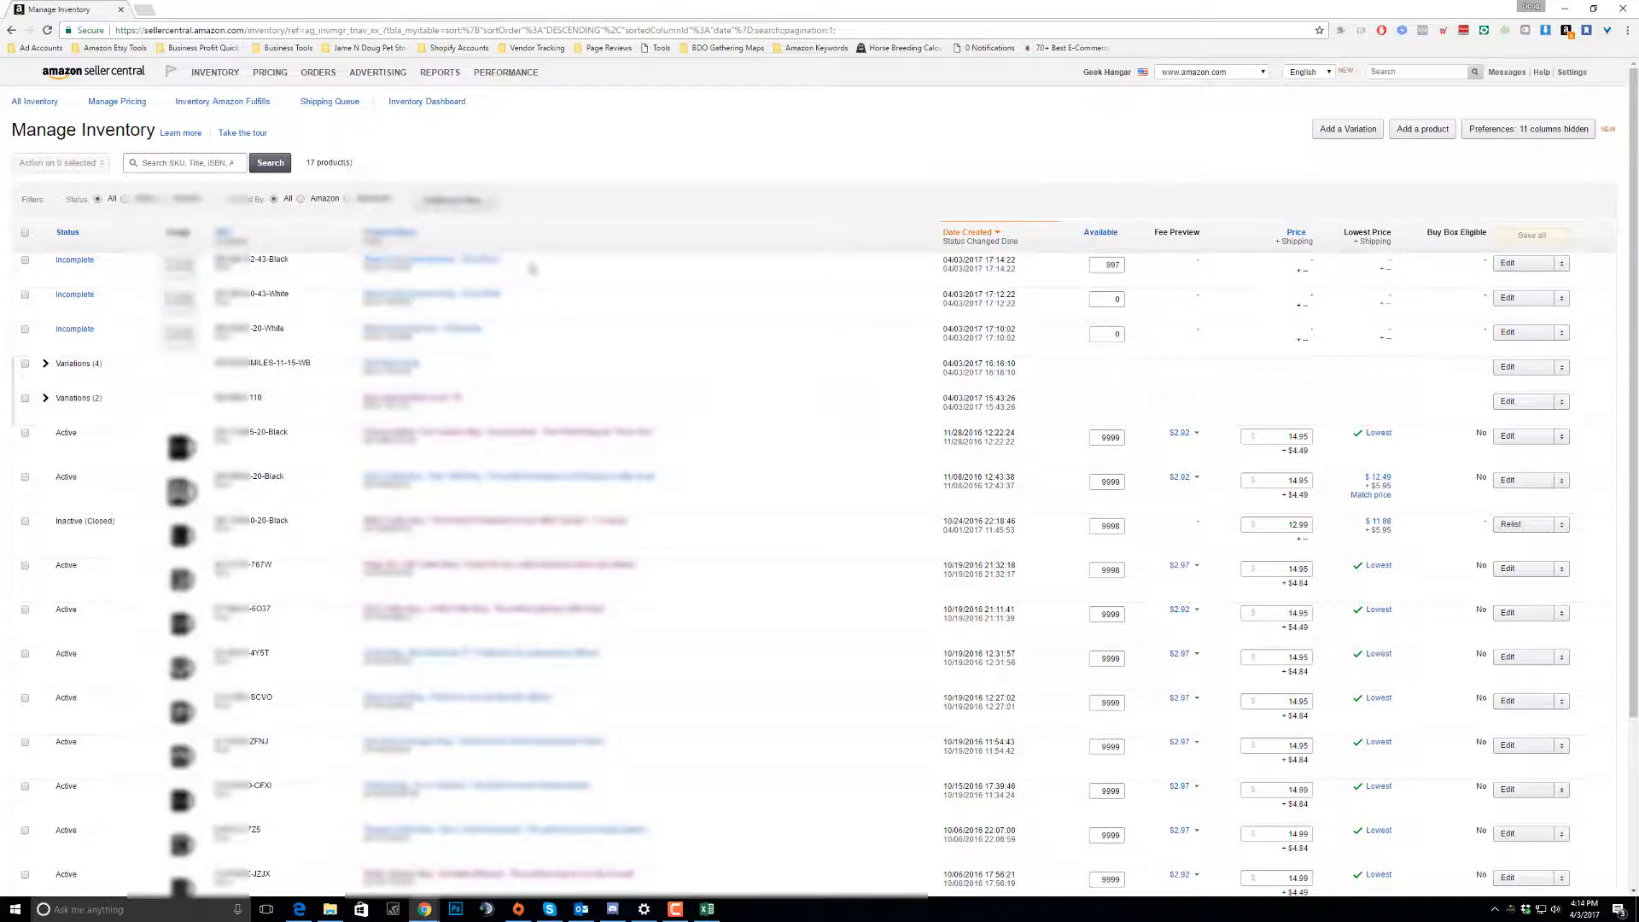
{"action": "scroll", "coordinate": [544, 307], "scroll_direction": "down", "scroll_amount": 2}
{"action": "scroll", "coordinate": [308, 683], "scroll_direction": "down", "scroll_amount": 1}
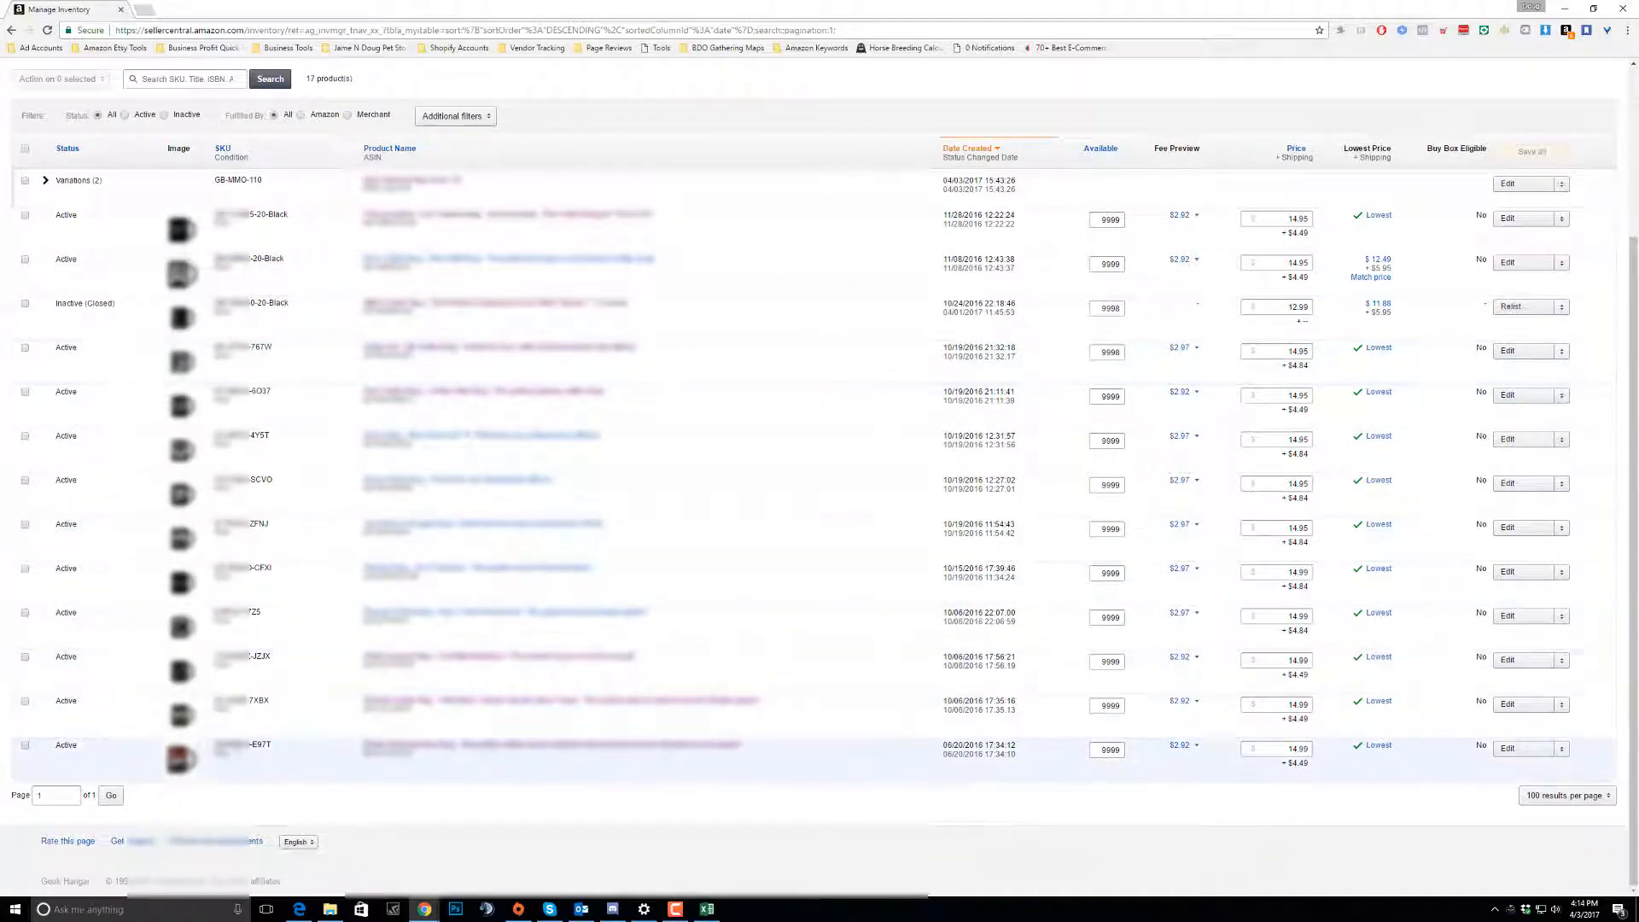
{"action": "double_click", "coordinate": [243, 745]}
{"action": "scroll", "coordinate": [322, 722], "scroll_direction": "up", "scroll_amount": 3}
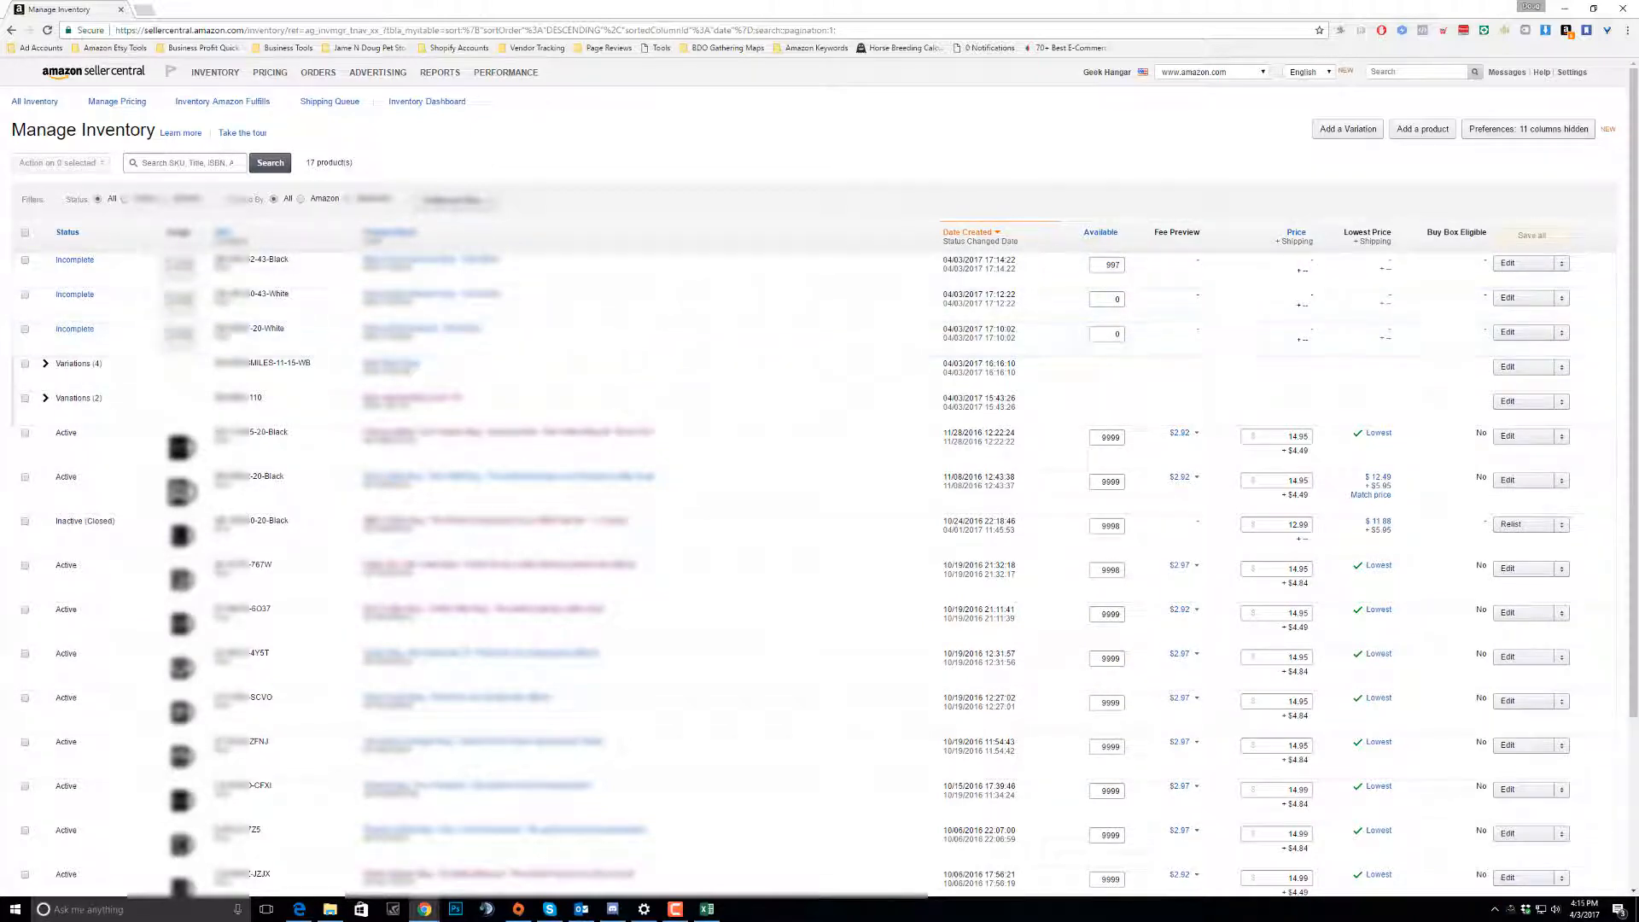
- Arrange the Manage Inventory browser window and the Excel template side by side, with Excel on the right half
{"action": "left_click_drag", "start_coordinate": [0, 50], "coordinate": [936, 44]}
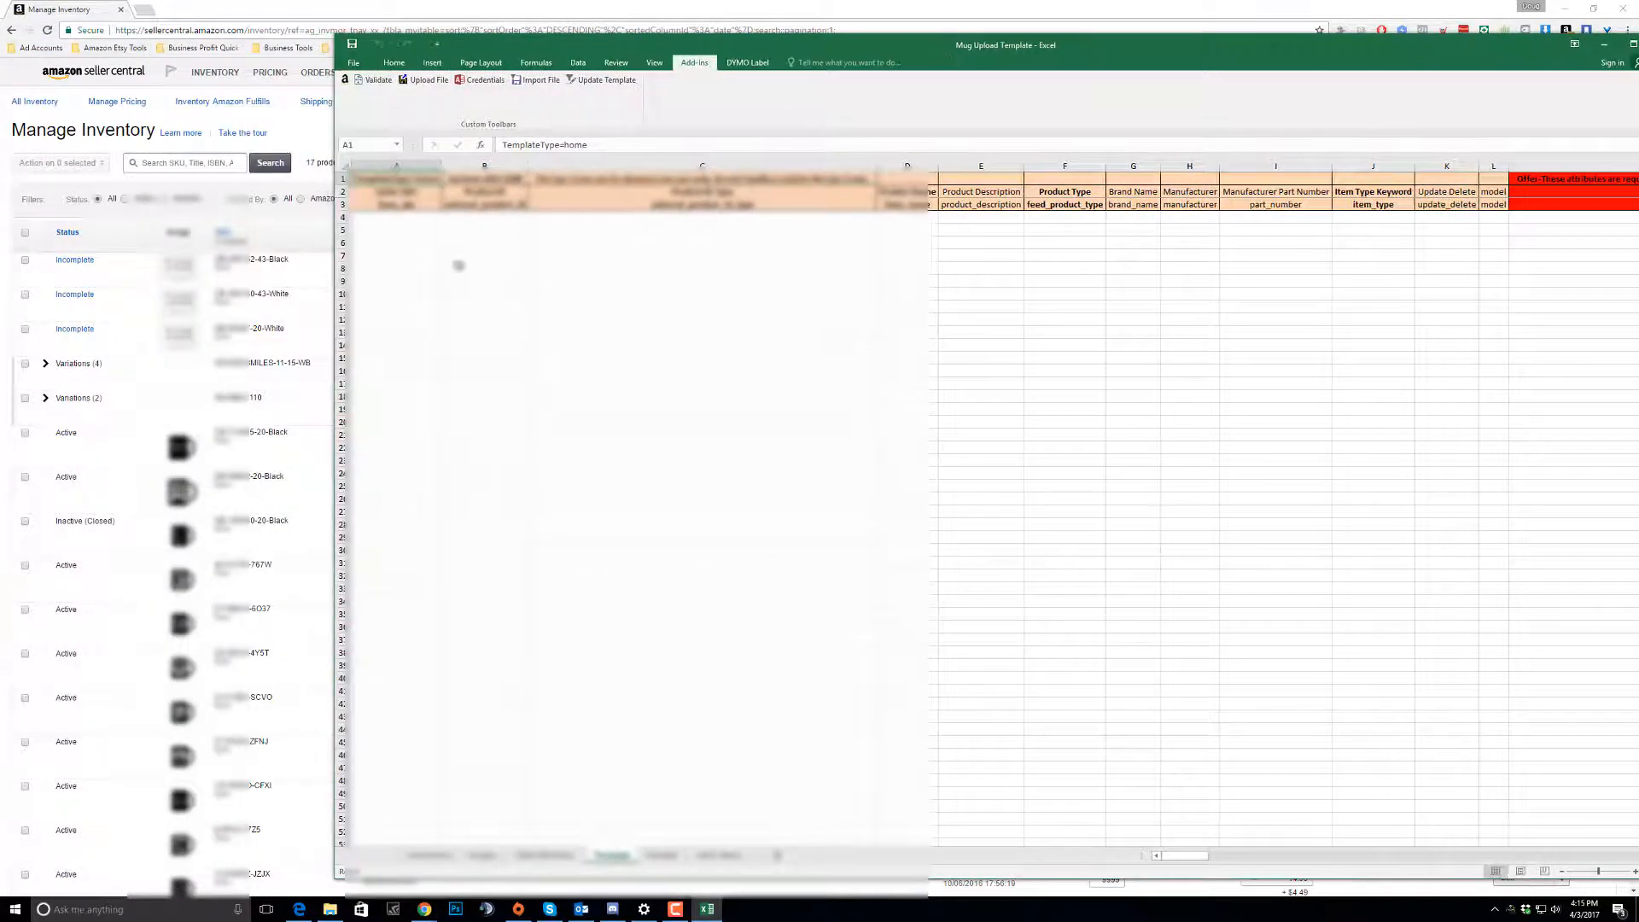
{"action": "key", "text": "super+Right"}
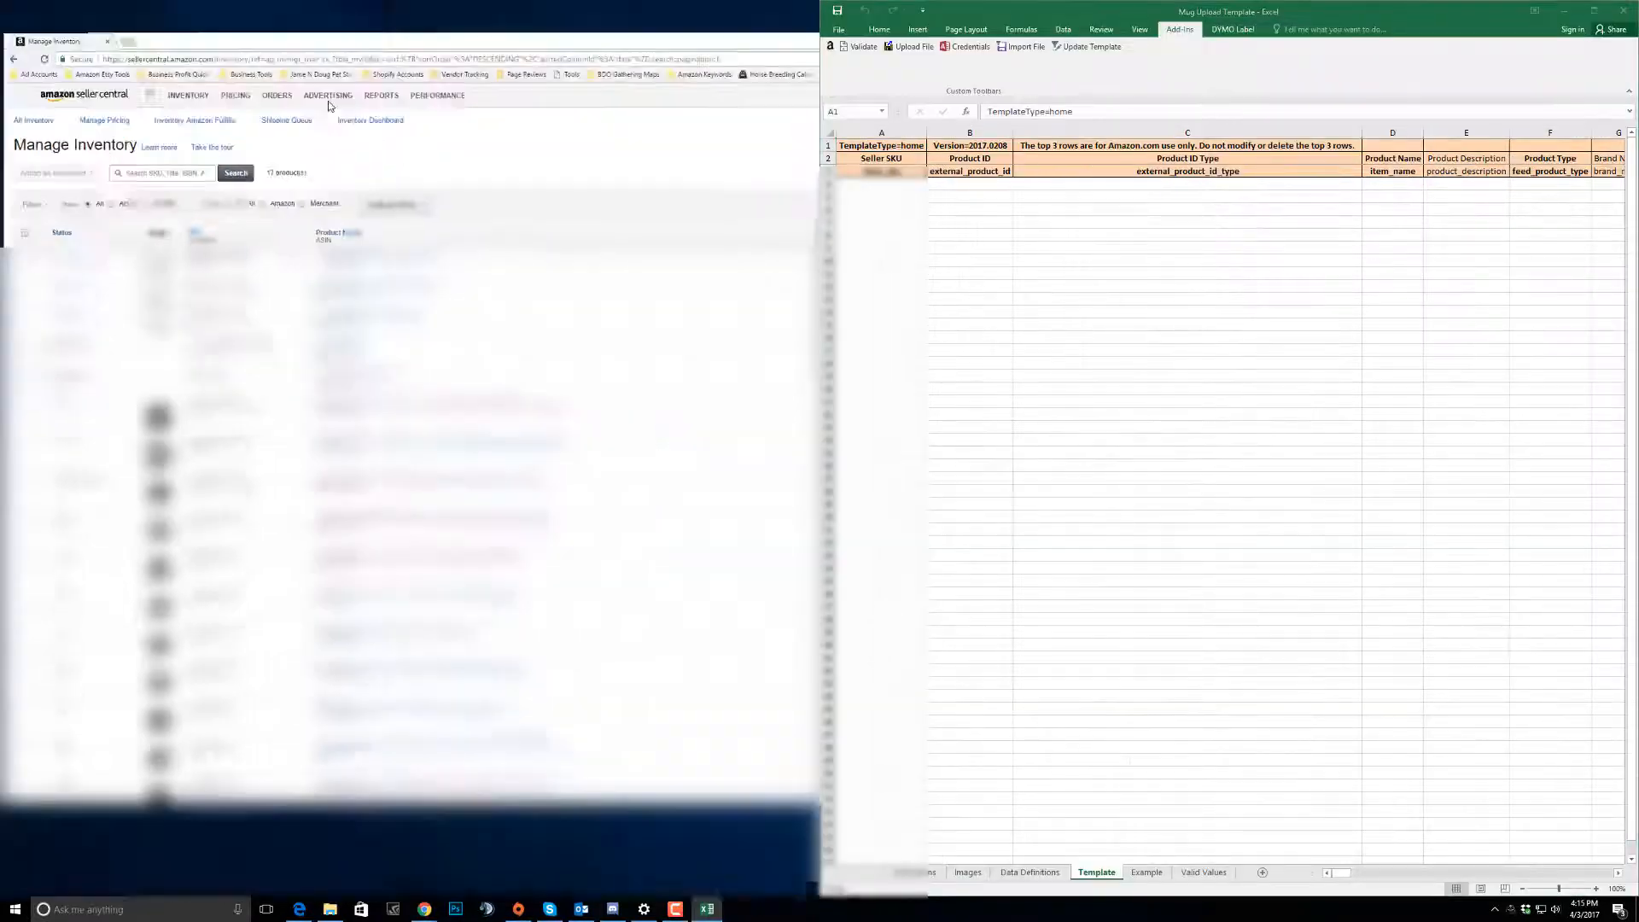
{"action": "key", "text": "Return"}
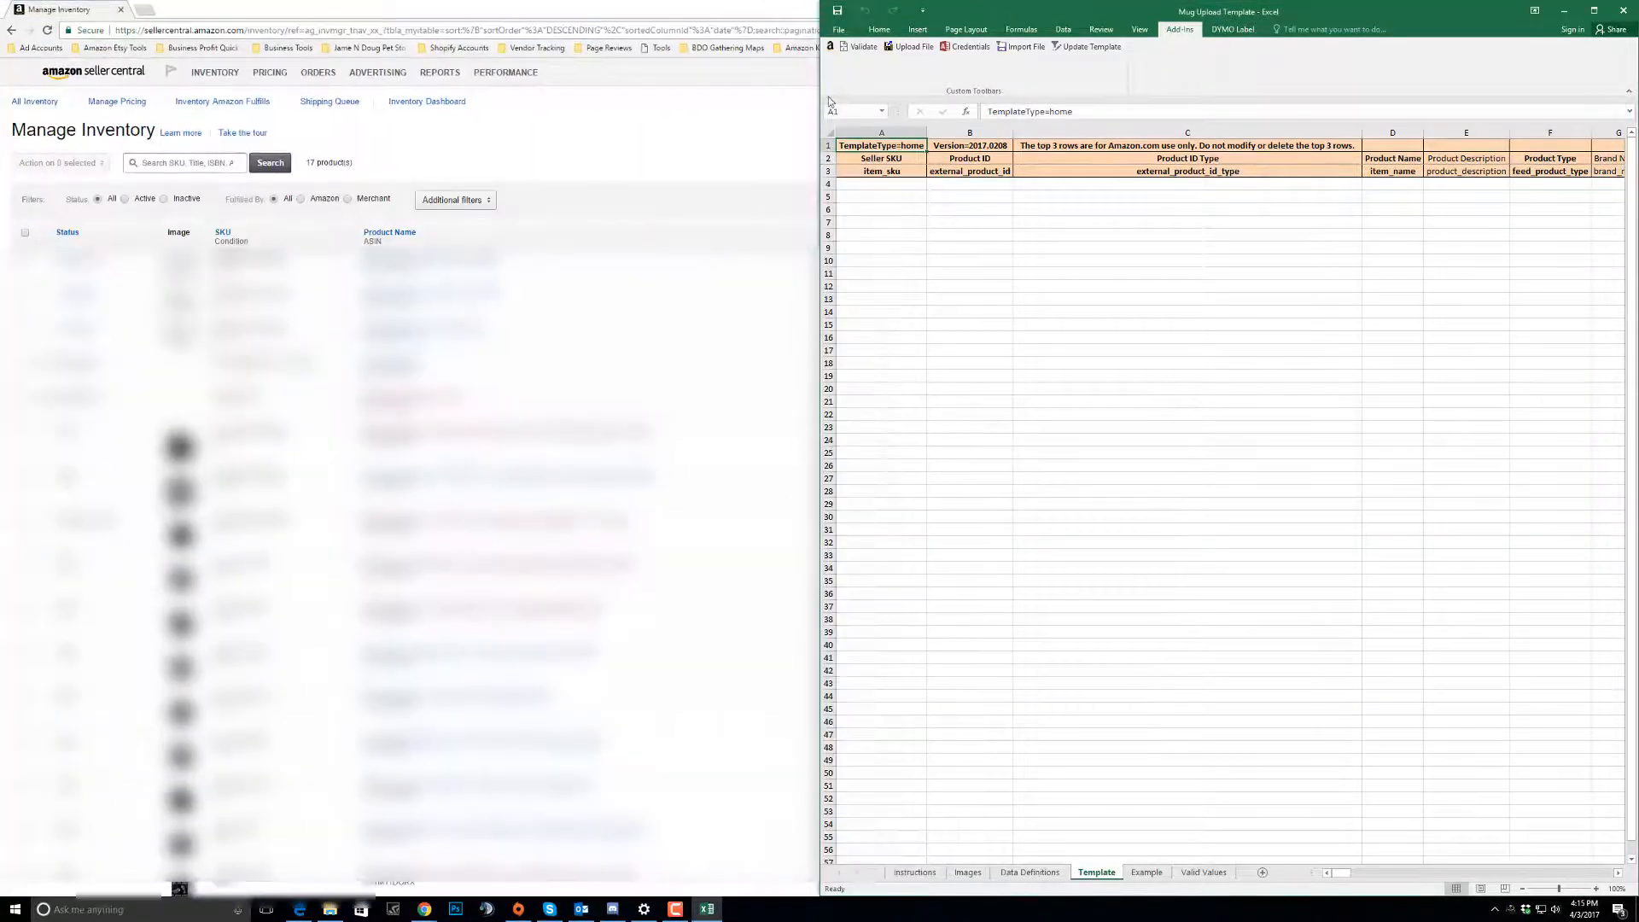
{"action": "double_click", "coordinate": [586, 9]}
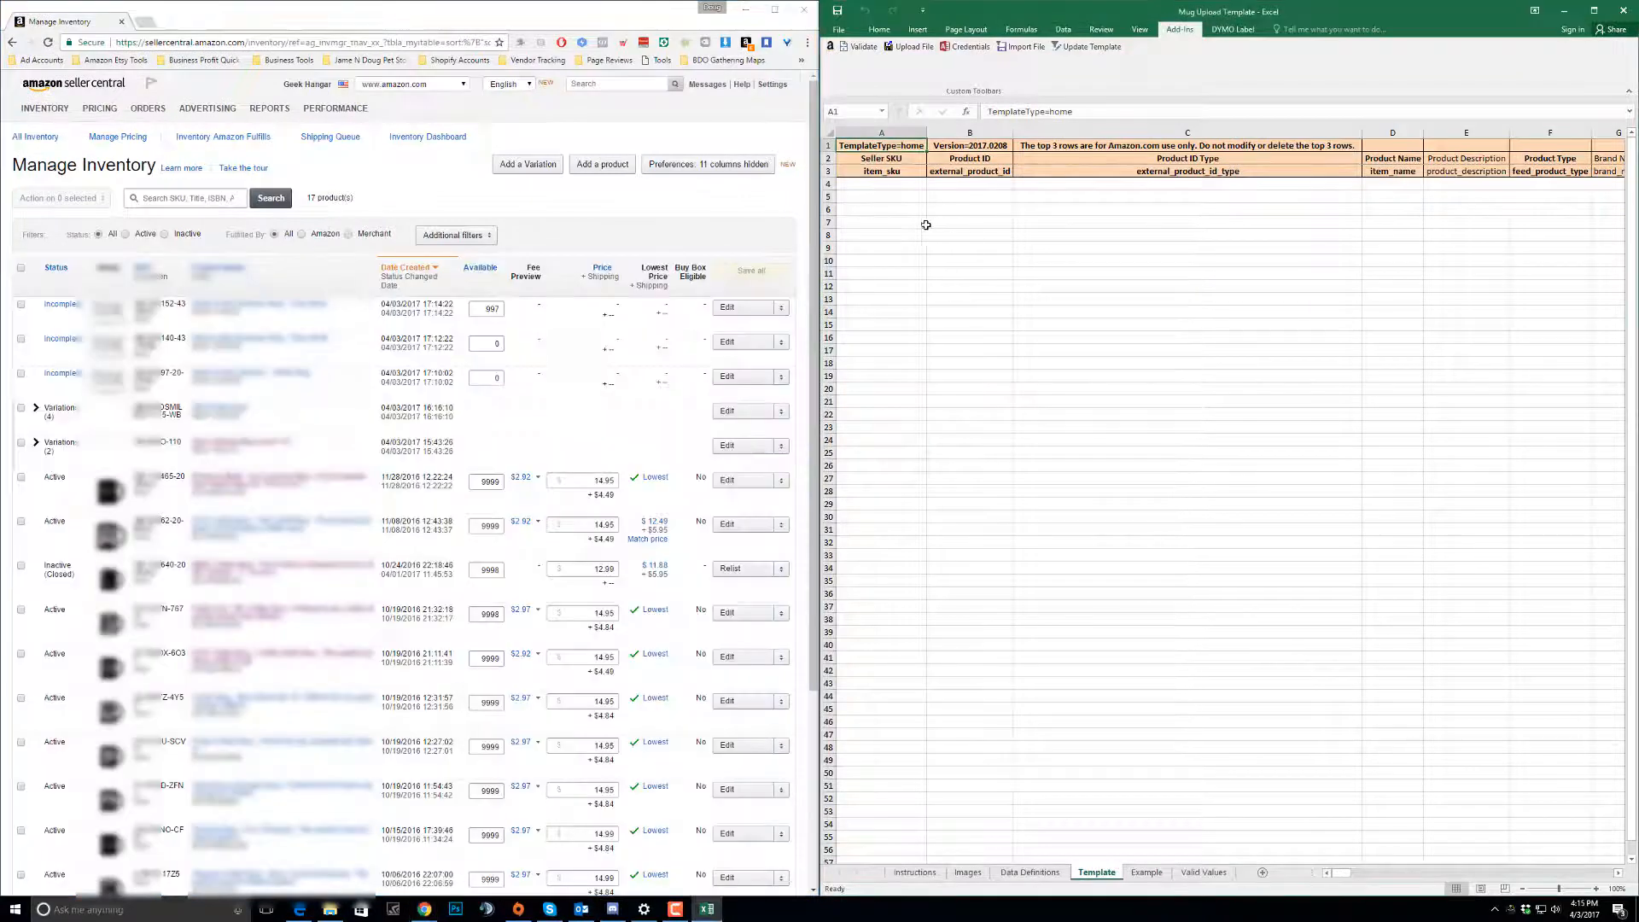
- Enter GB-BOME-11-15WB as the Seller SKU in row 4 of the Template sheet
{"action": "left_click", "coordinate": [889, 190]}
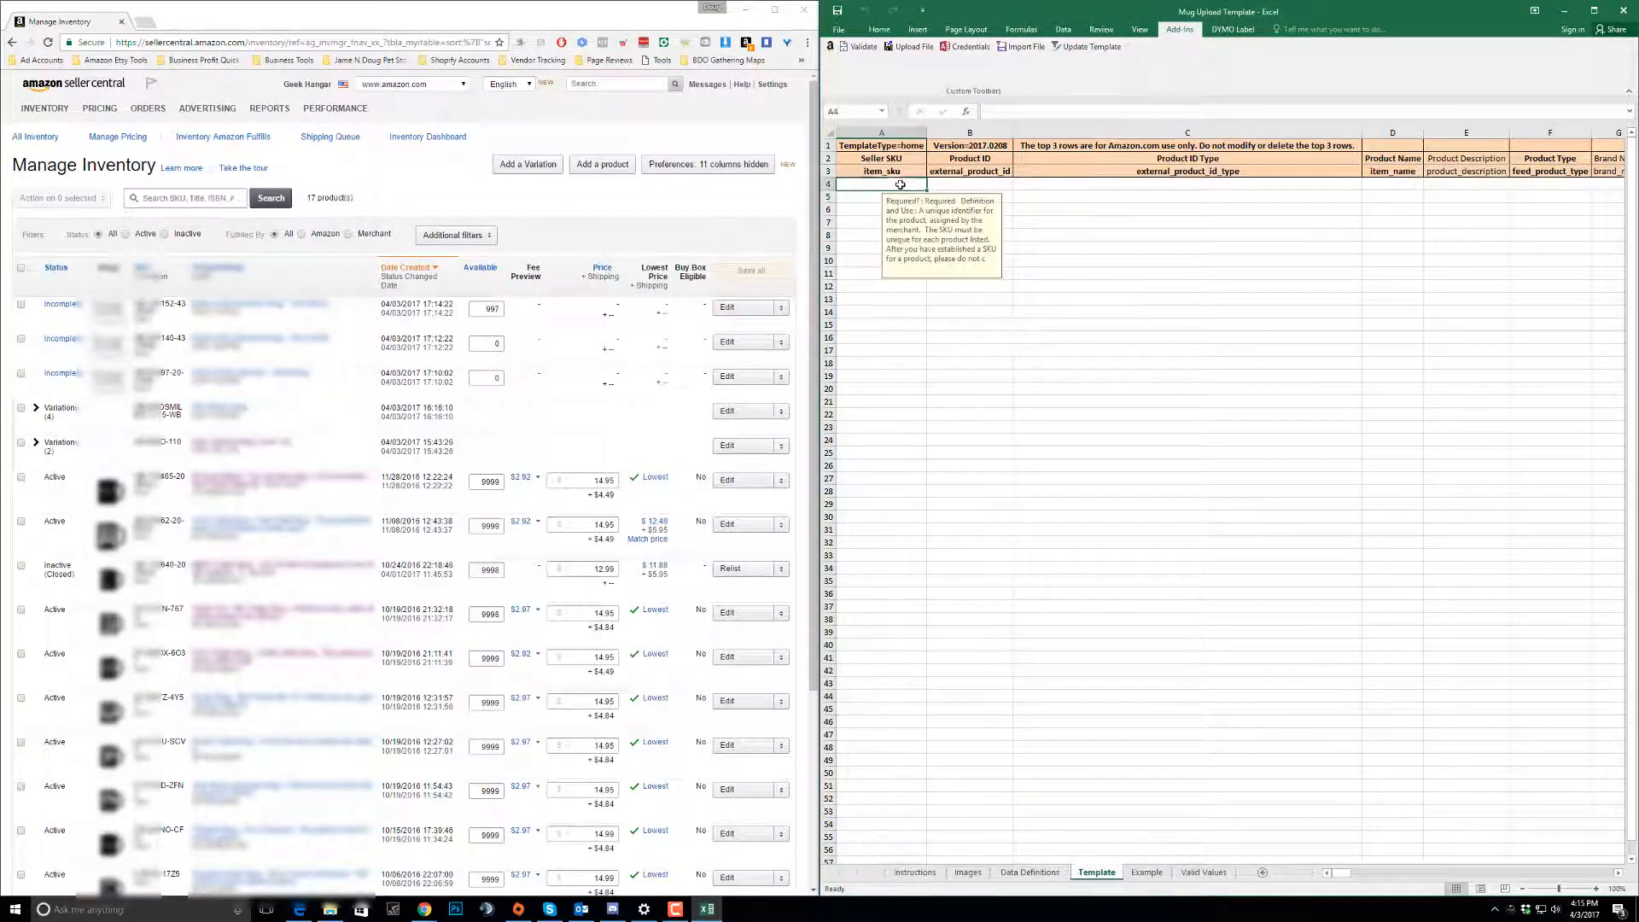
{"action": "left_click", "coordinate": [900, 184]}
{"action": "left_click", "coordinate": [878, 135]}
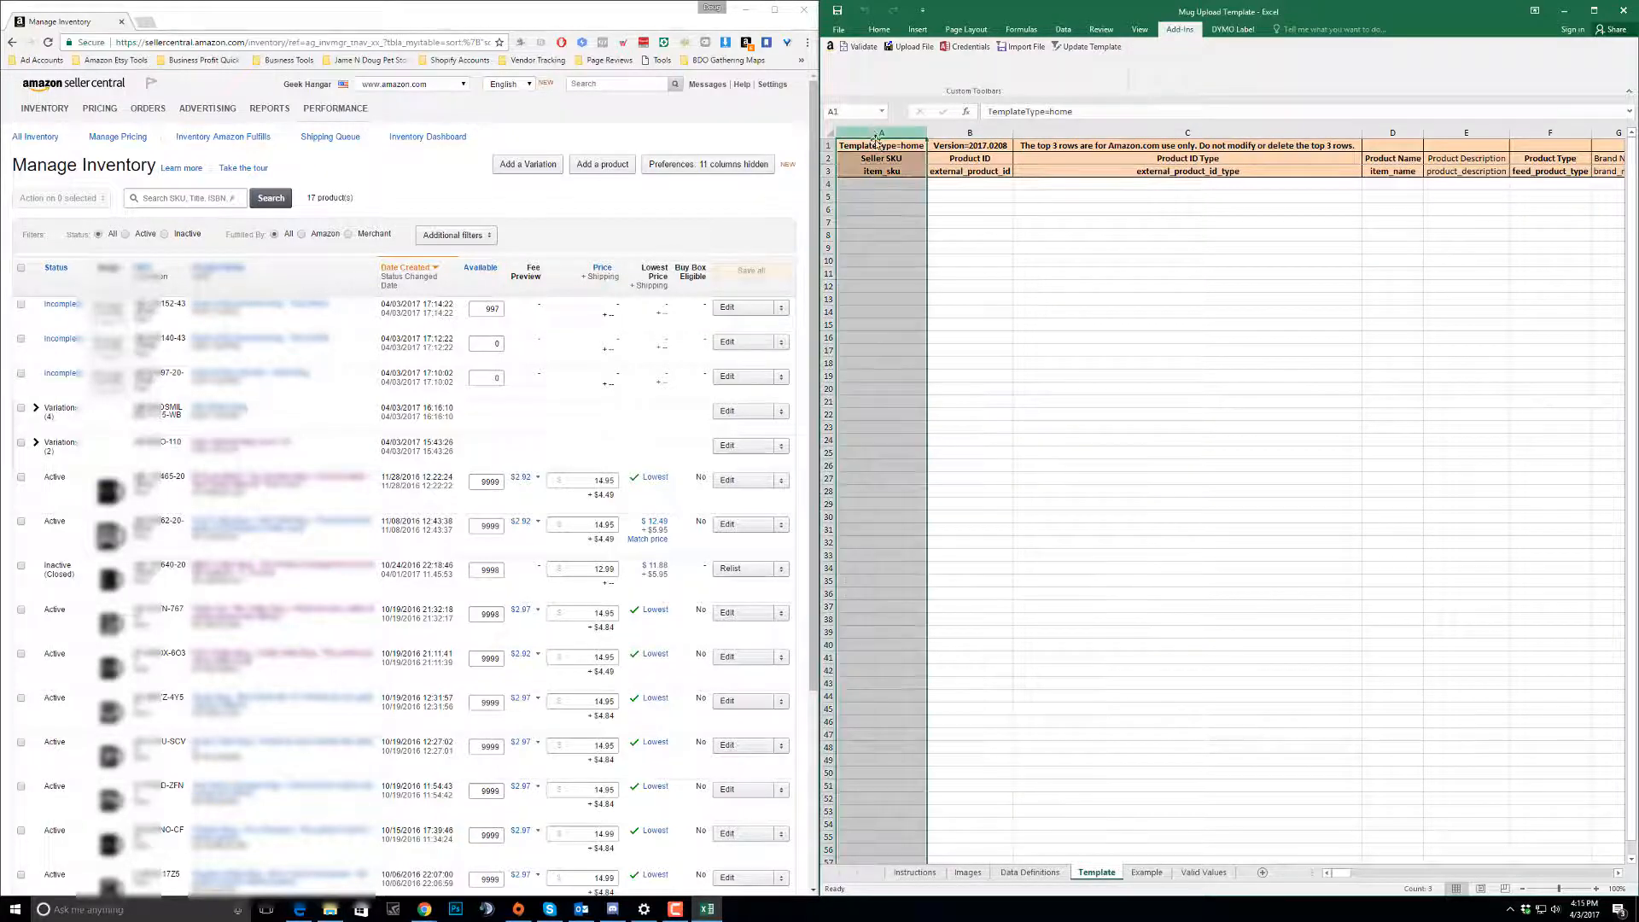
{"action": "left_click", "coordinate": [878, 184]}
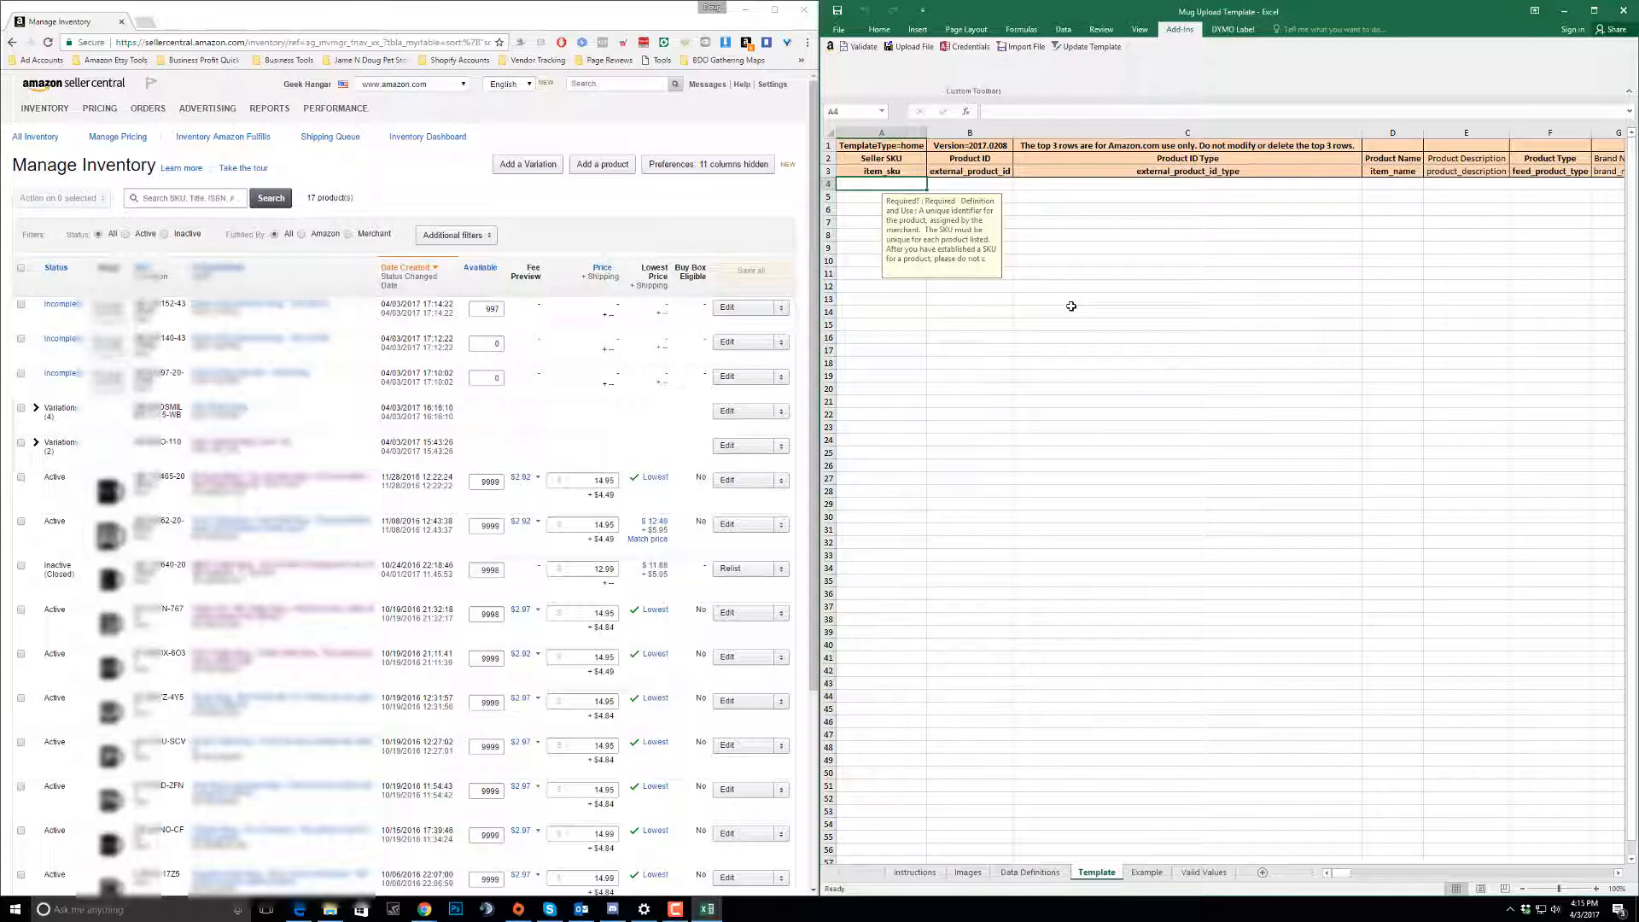
{"action": "type", "text": "GB"}
{"action": "type", "text": "-BOME-11-15WB"}
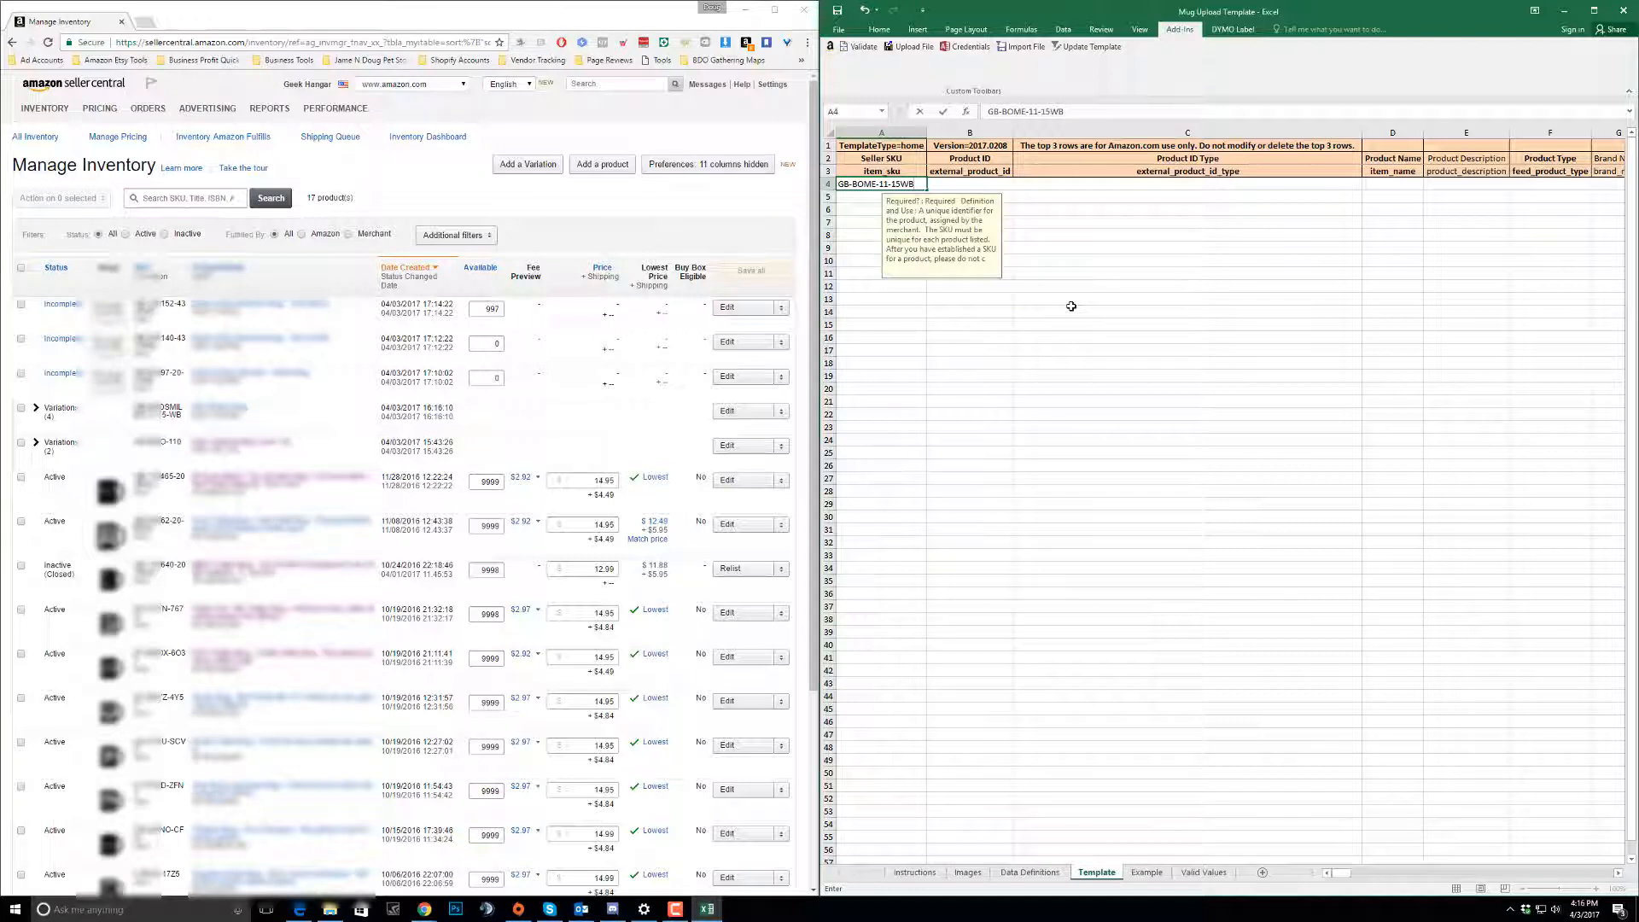
{"action": "left_click", "coordinate": [974, 185]}
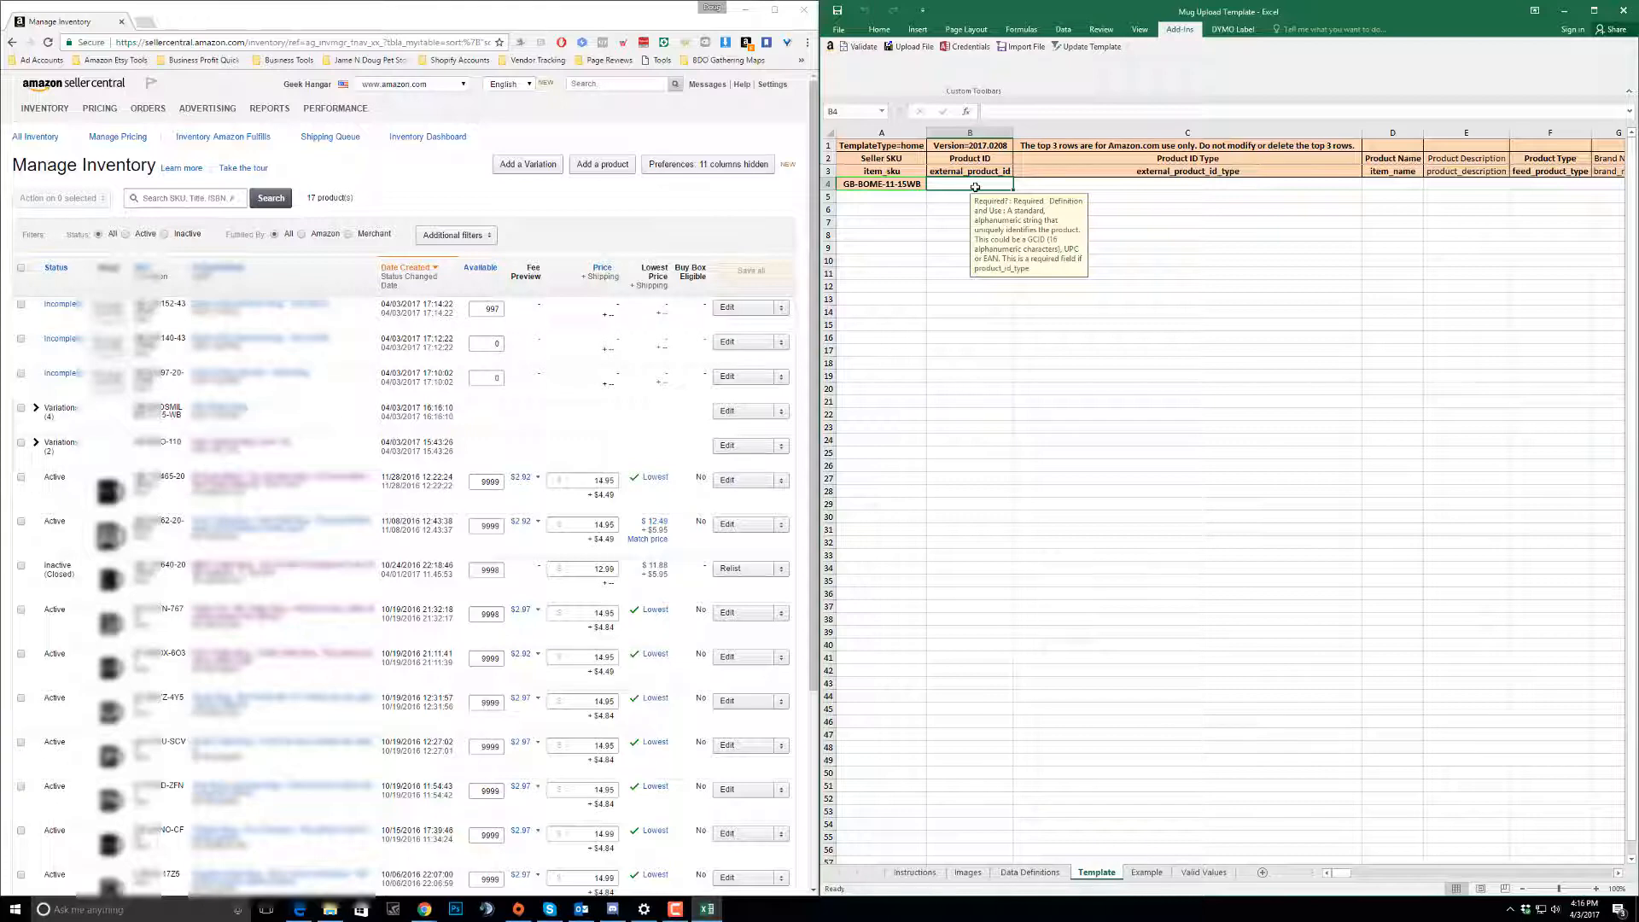
- Enter "Blood of My Enemies Mug" as the Product Name in row 4
{"action": "left_click", "coordinate": [1298, 671]}
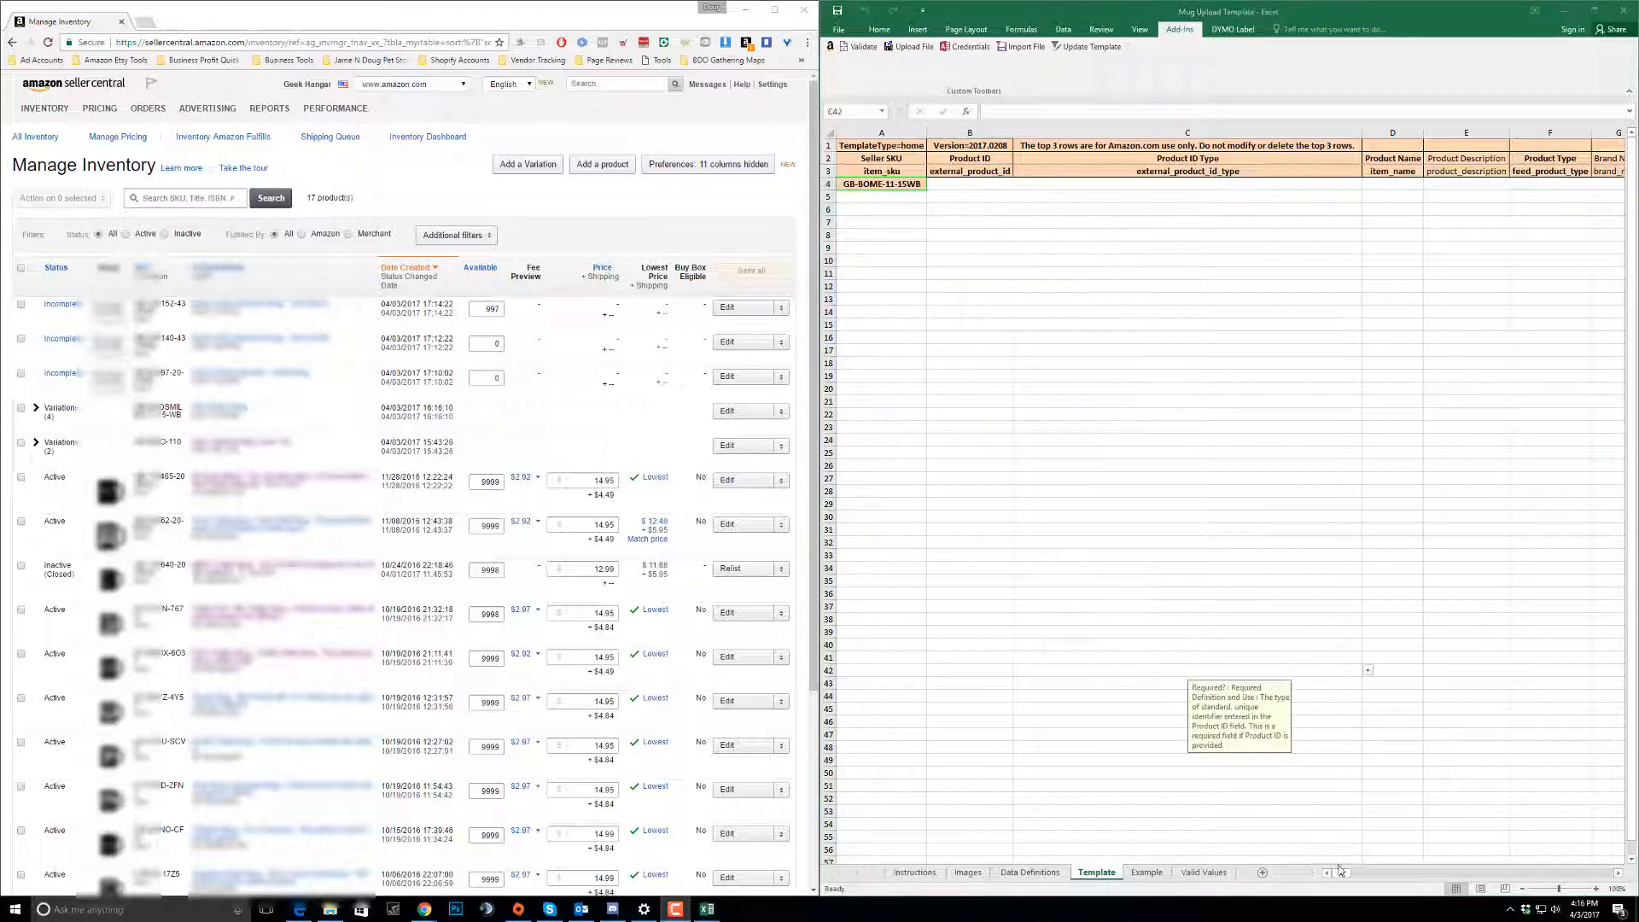
{"action": "key", "text": "shift+Up"}
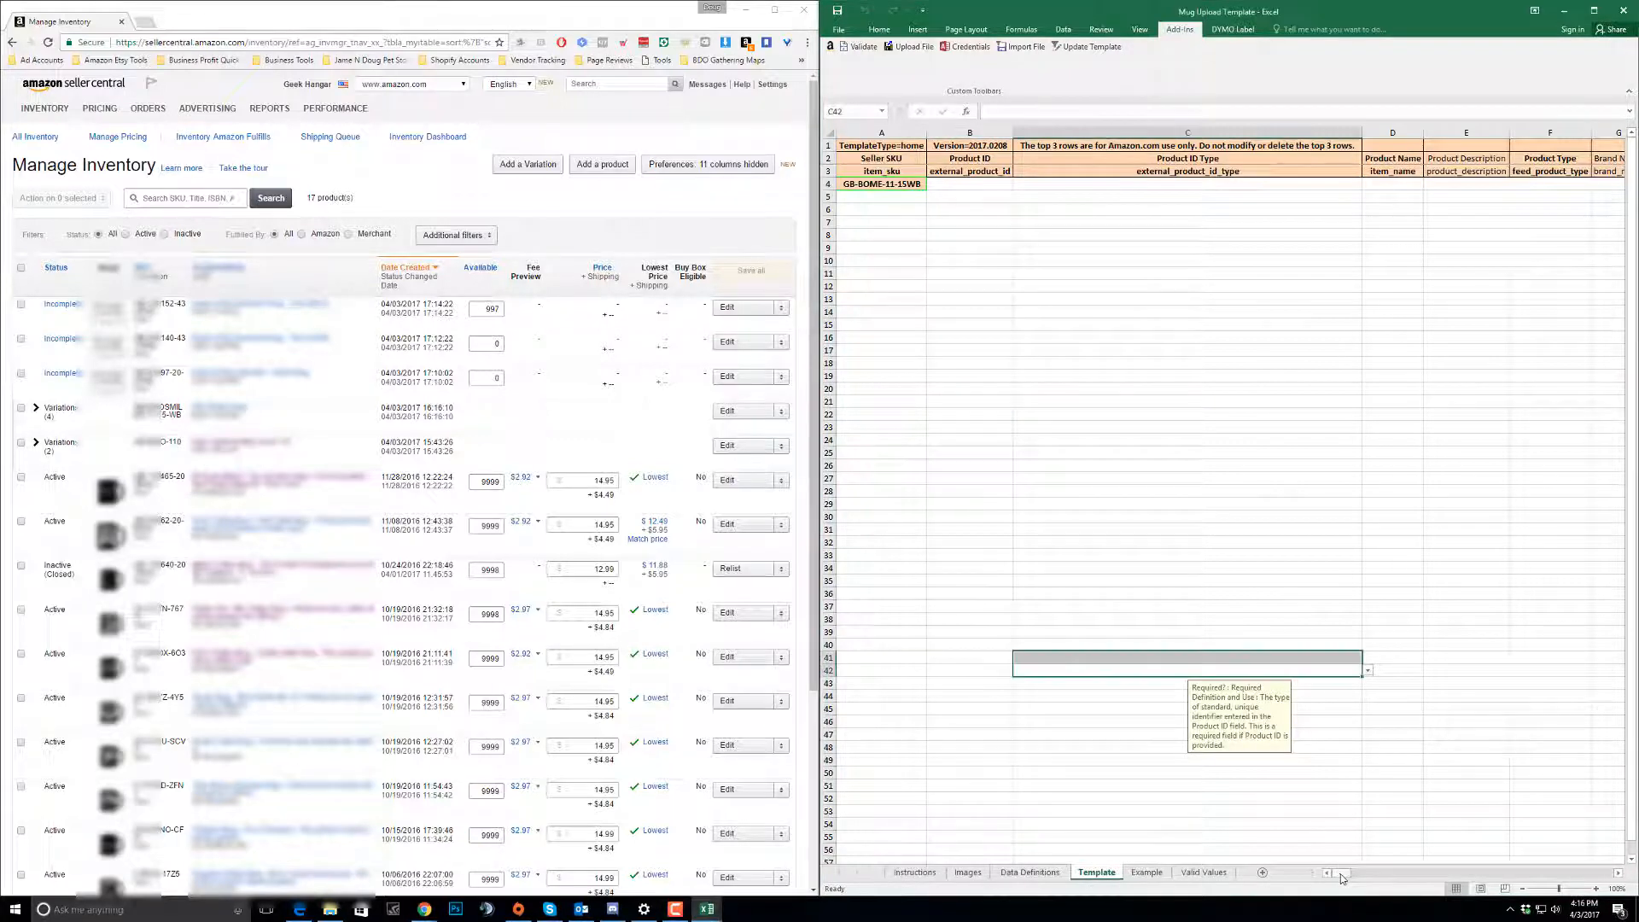
{"action": "left_click_drag", "start_coordinate": [1348, 879], "coordinate": [1353, 879]}
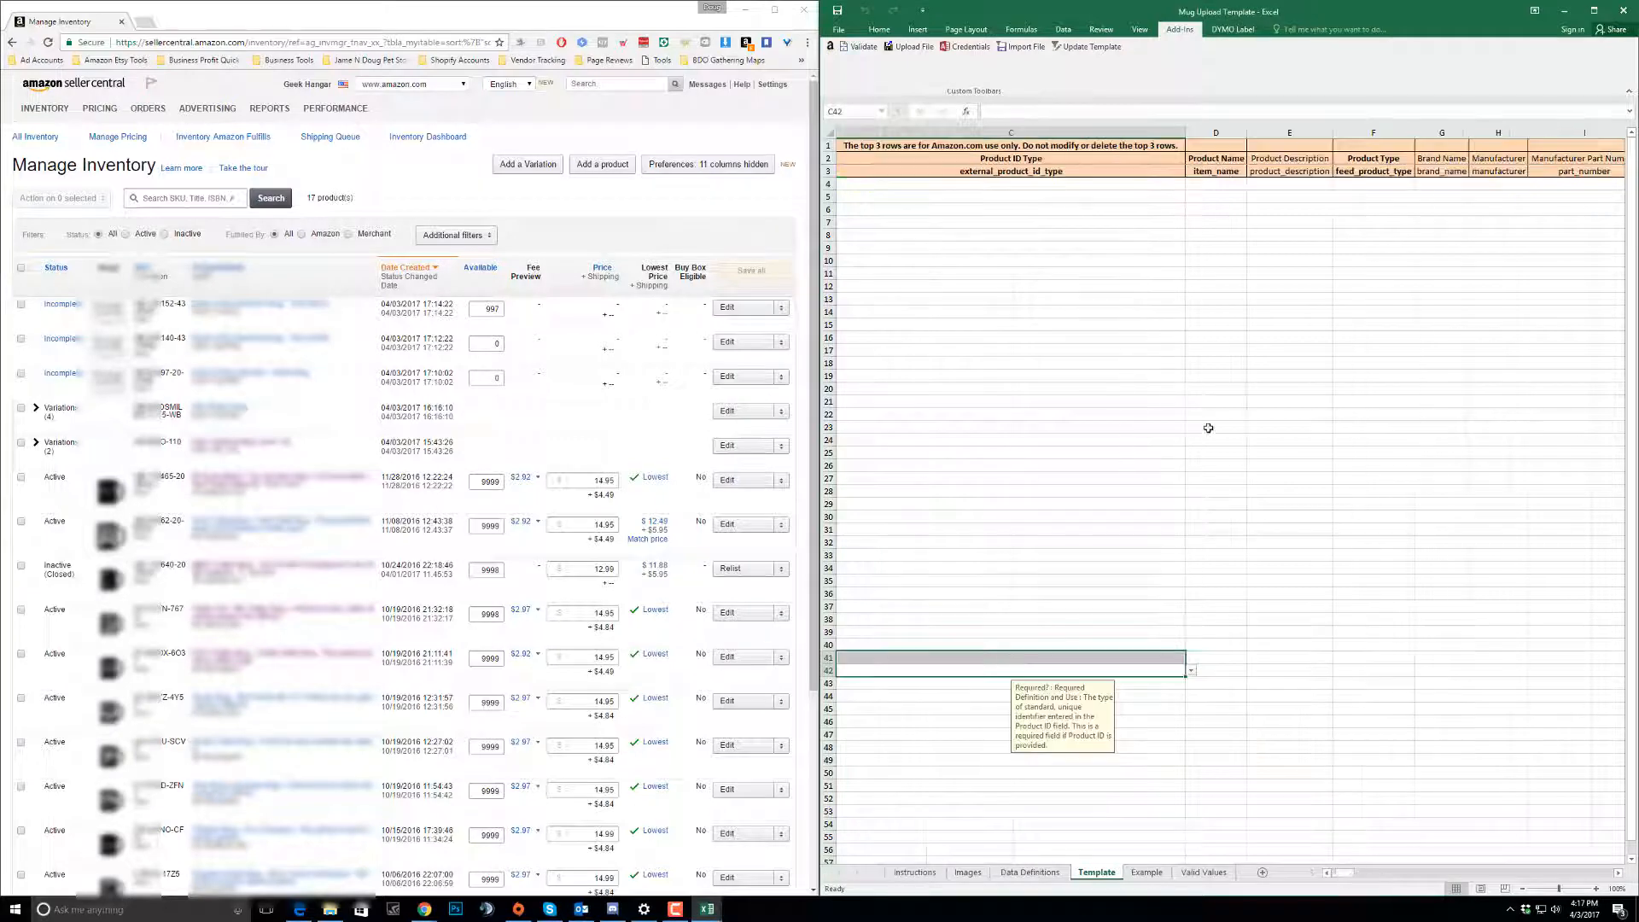
{"action": "left_click", "coordinate": [1187, 193]}
{"action": "left_click", "coordinate": [1188, 183]}
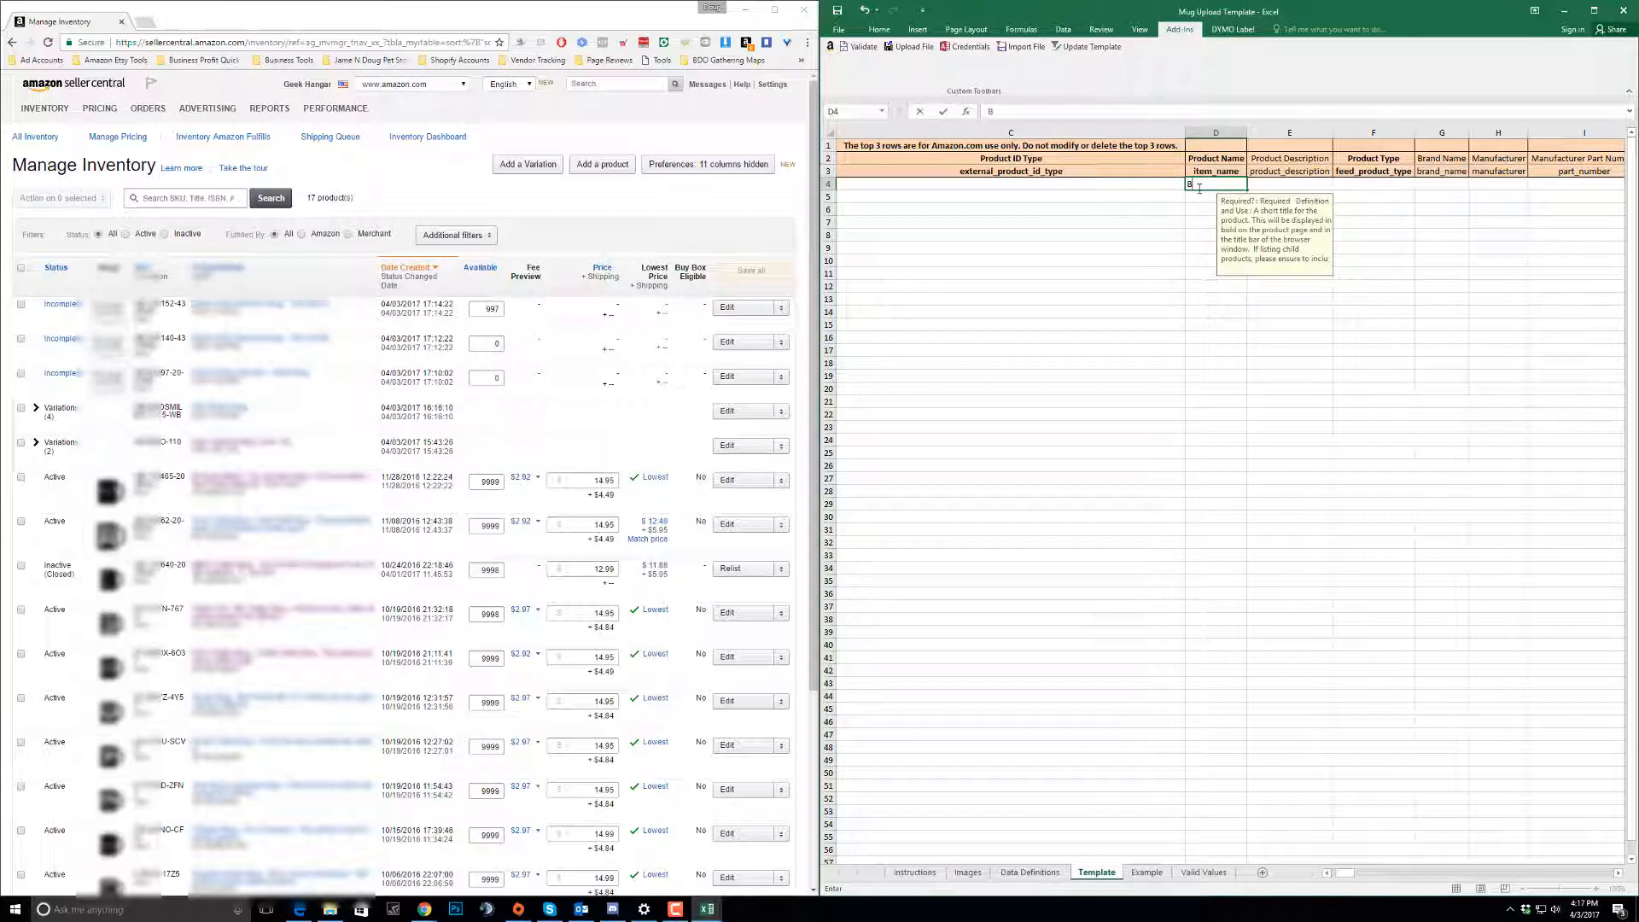
{"action": "type", "text": "lood of My Enemies Mug"}
{"action": "key", "text": "Tab"}
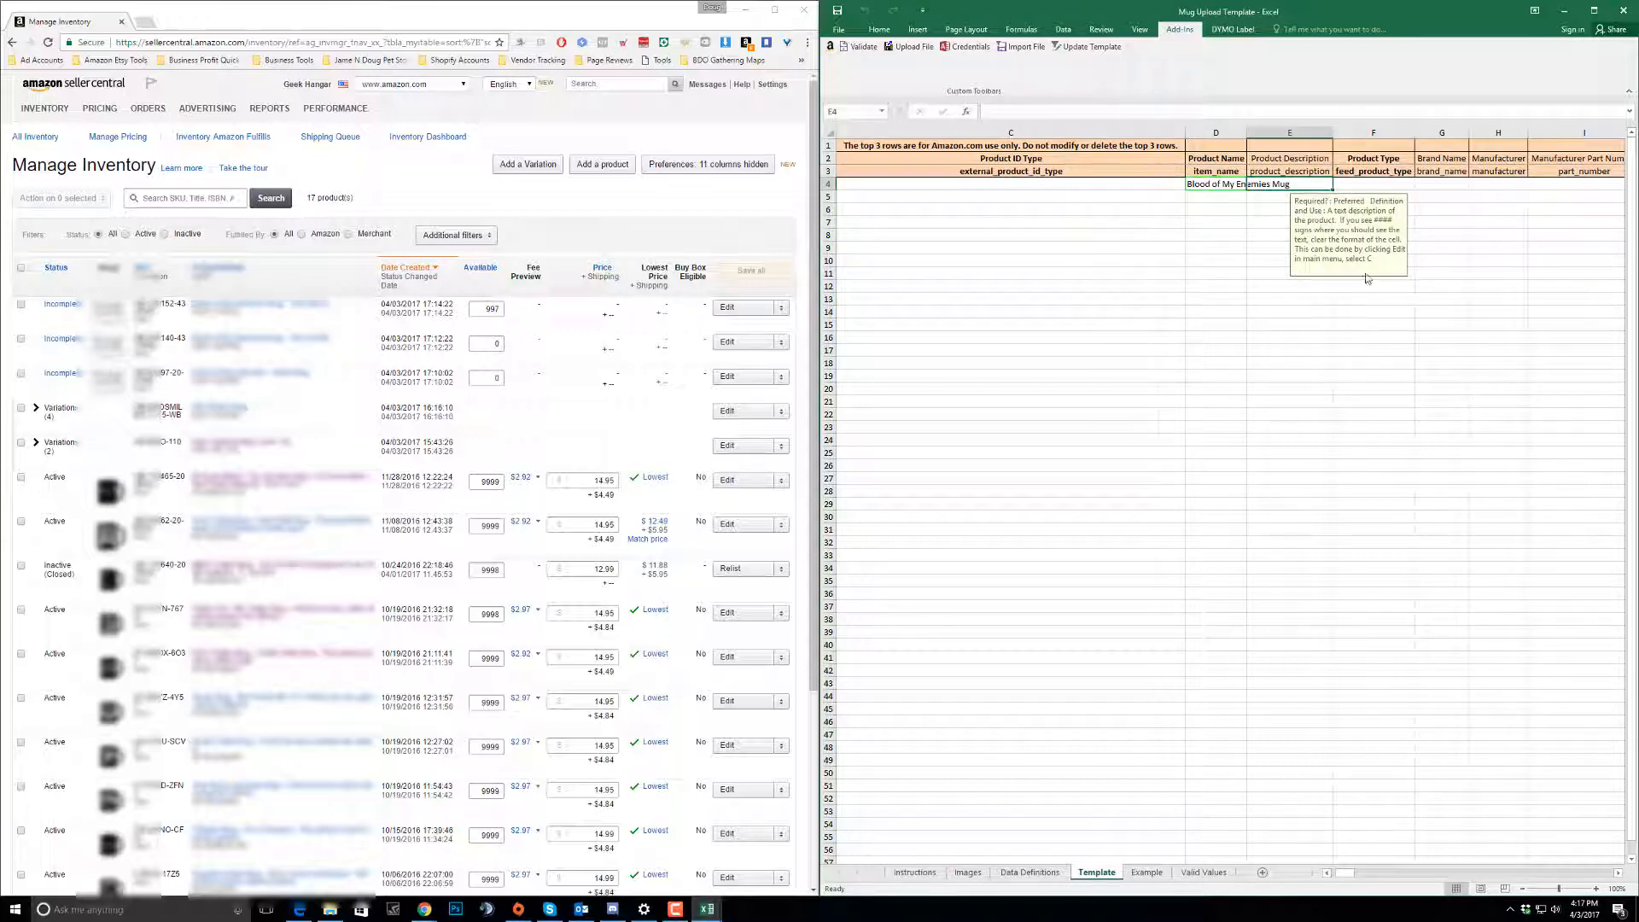
- Set both the Product Type and the Item Type Keyword in row 4 to Kitchen
{"action": "left_click", "coordinate": [1378, 181]}
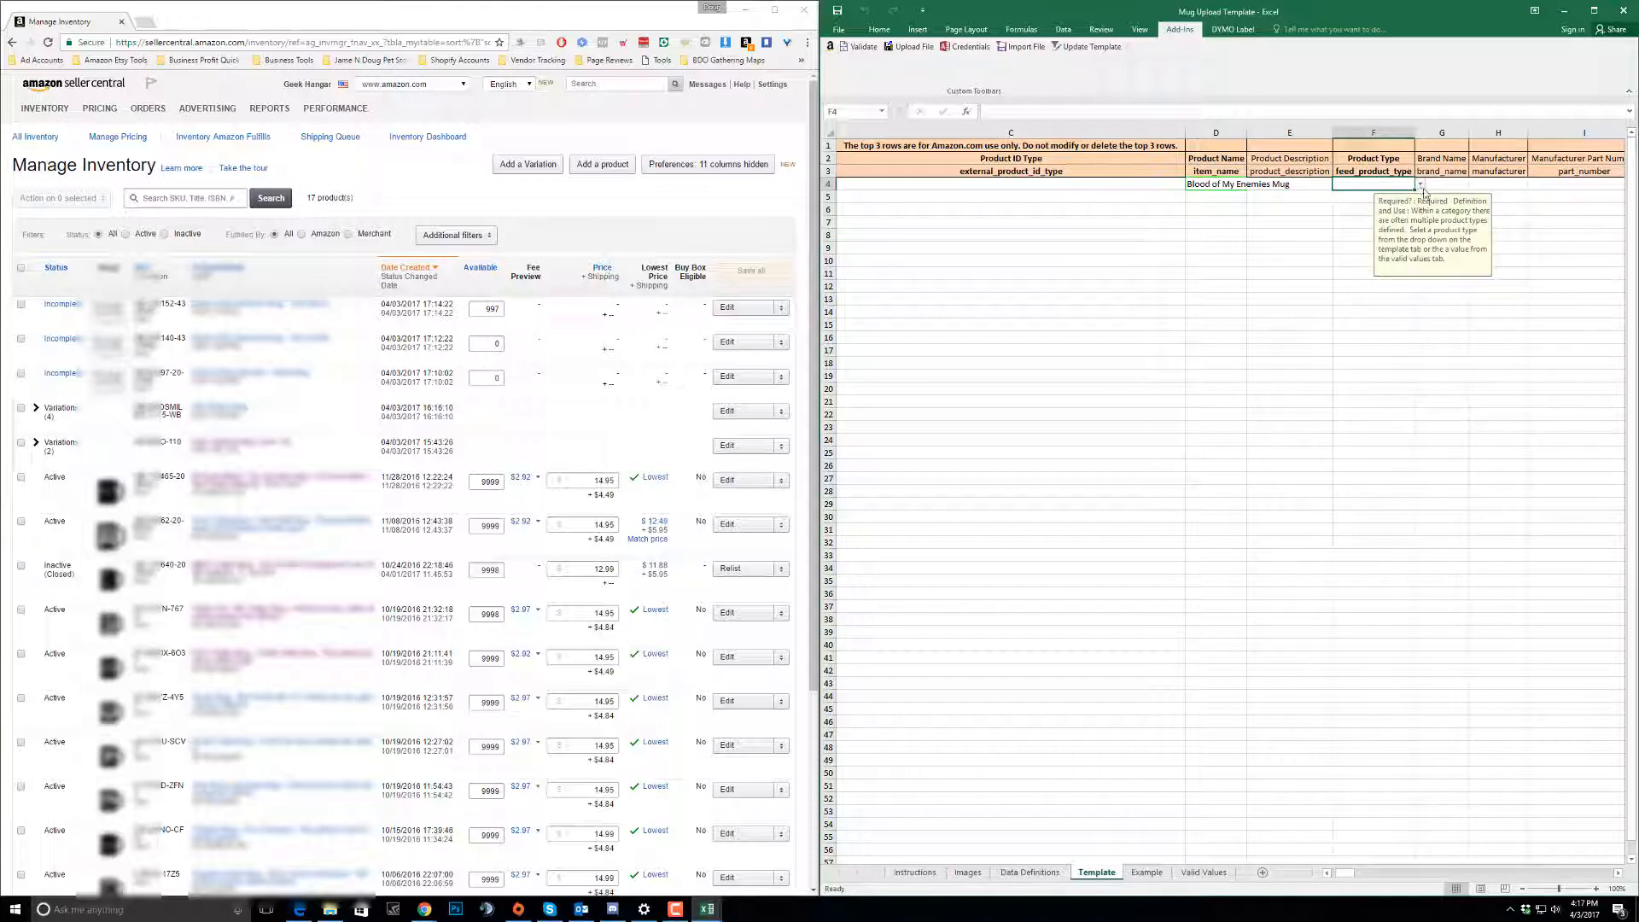
{"action": "left_click", "coordinate": [1421, 185]}
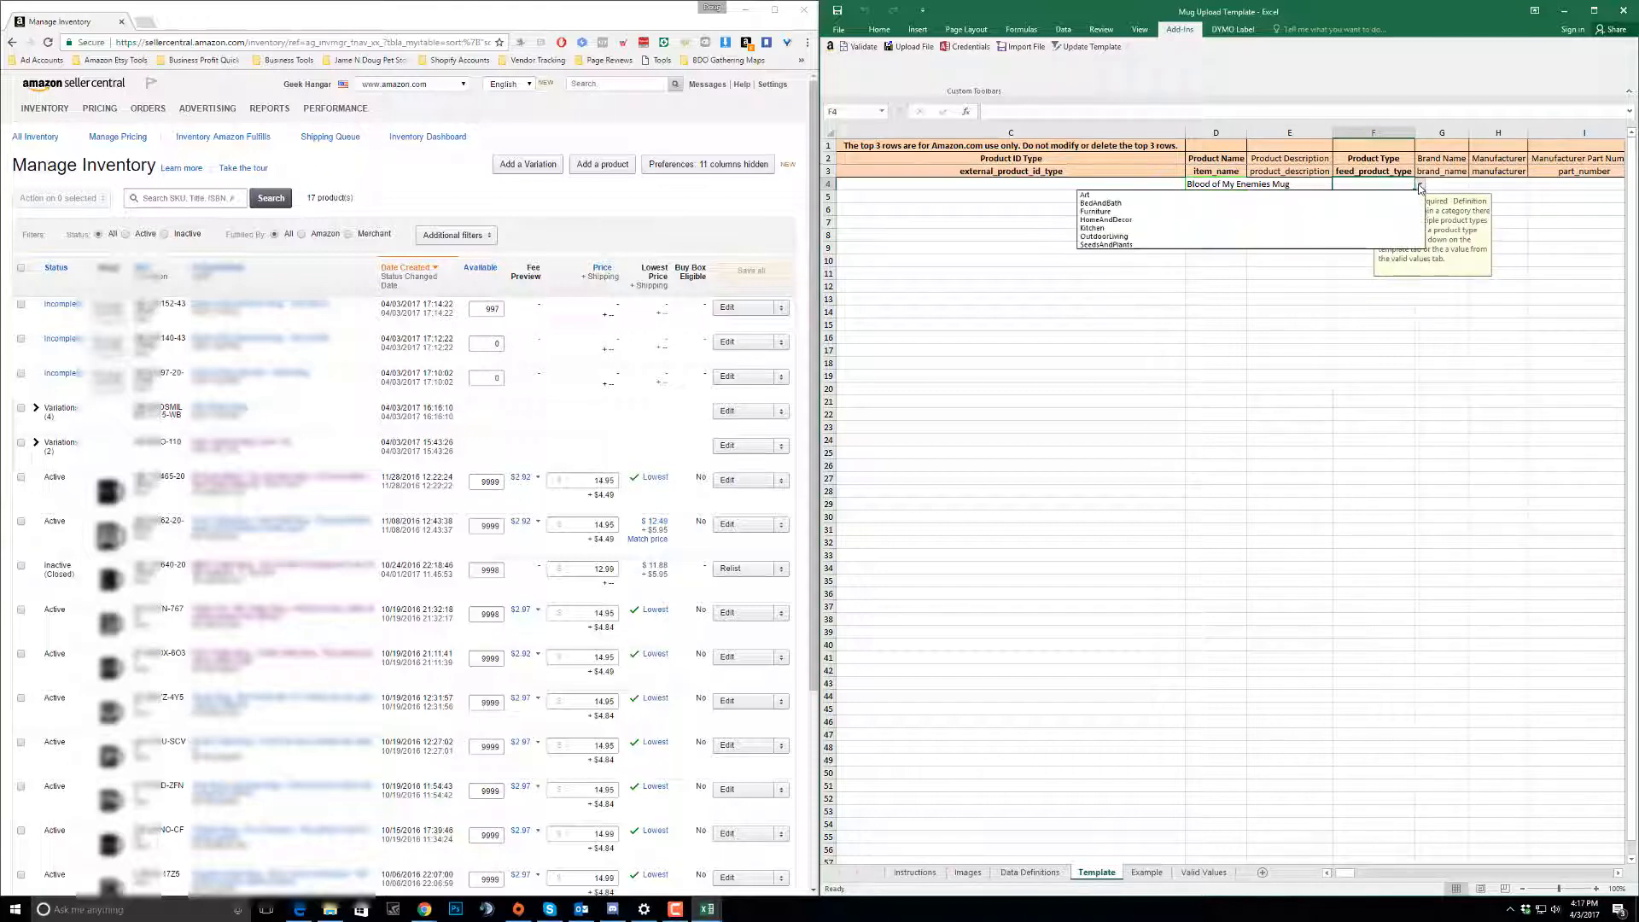
{"action": "left_click", "coordinate": [1243, 232]}
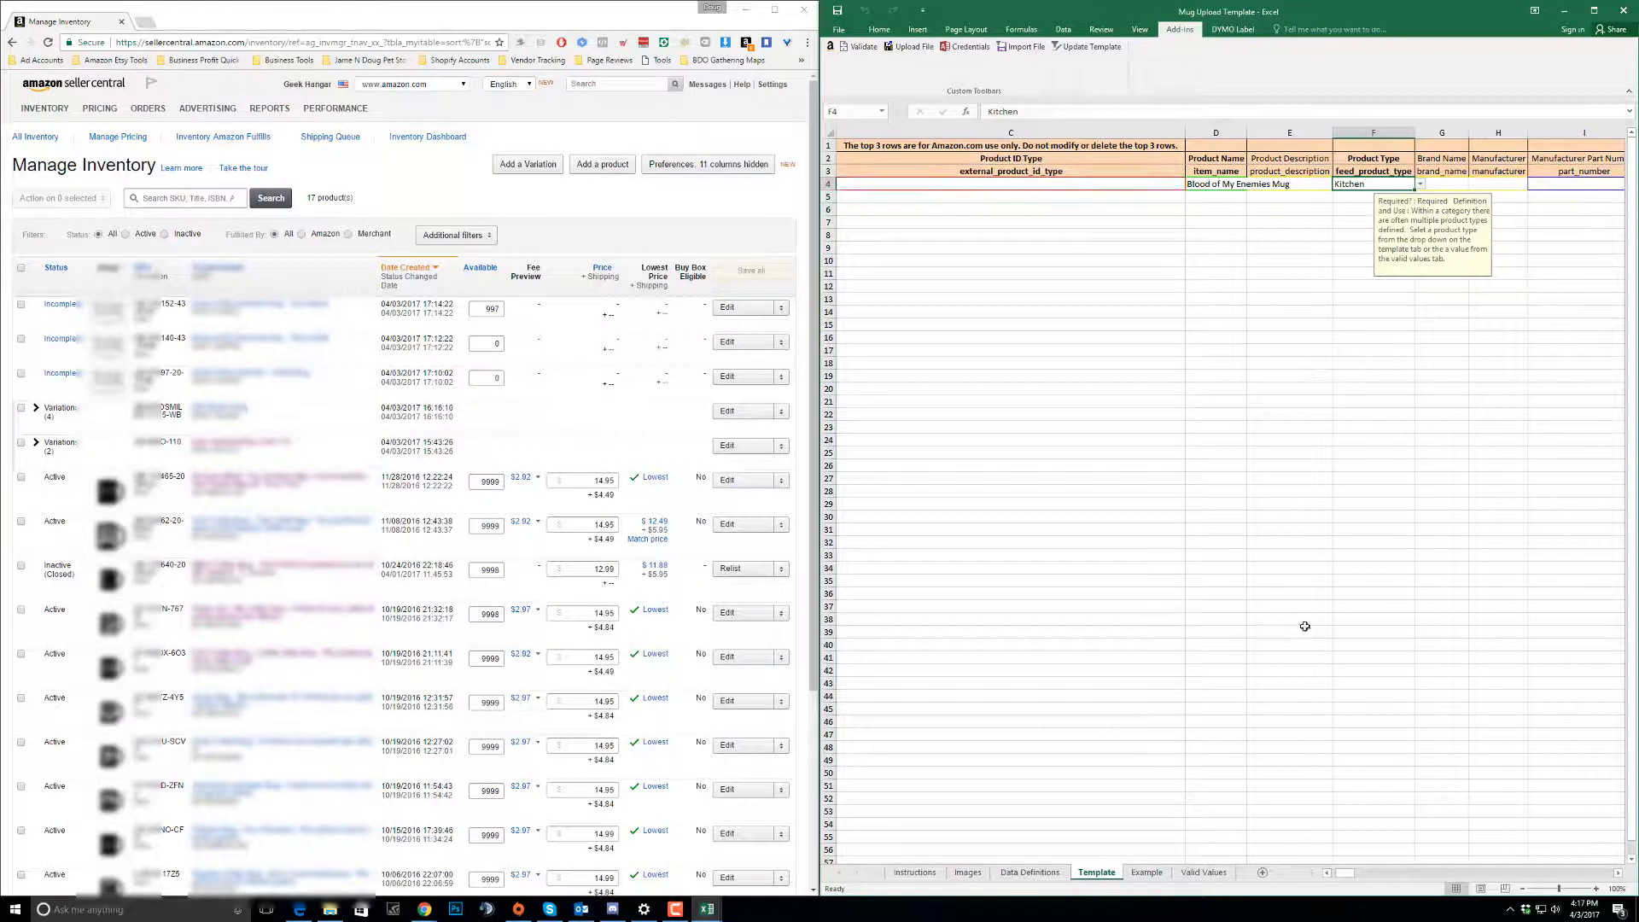
{"action": "left_click_drag", "start_coordinate": [1337, 874], "coordinate": [1348, 871]}
{"action": "left_click", "coordinate": [1166, 182]}
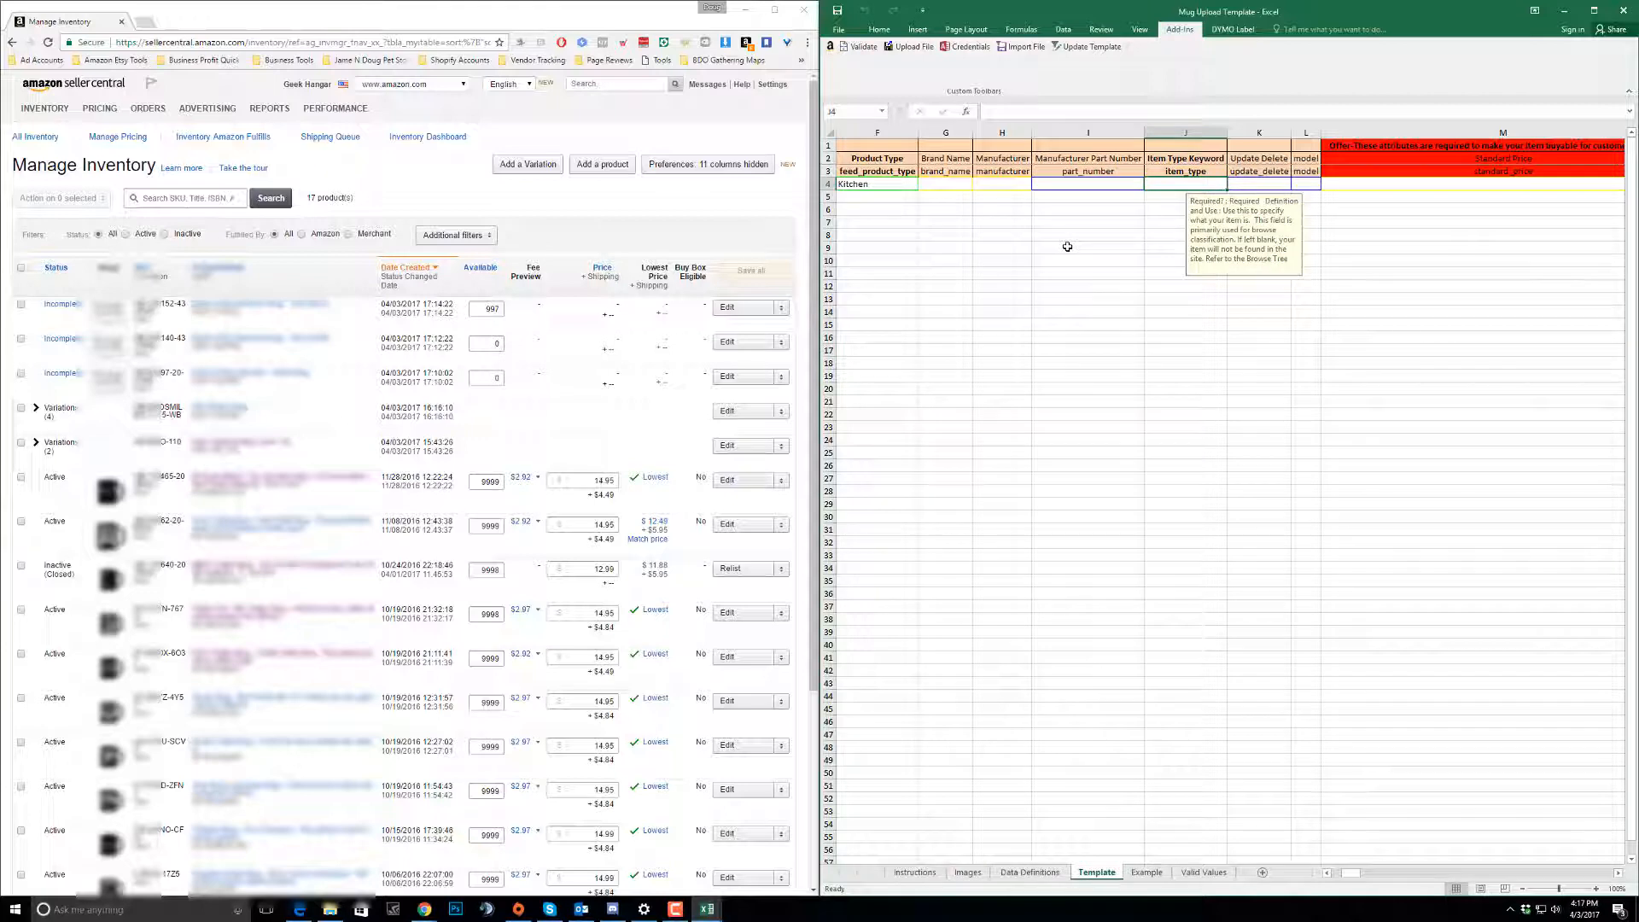
{"action": "type", "text": "Kitchen"}
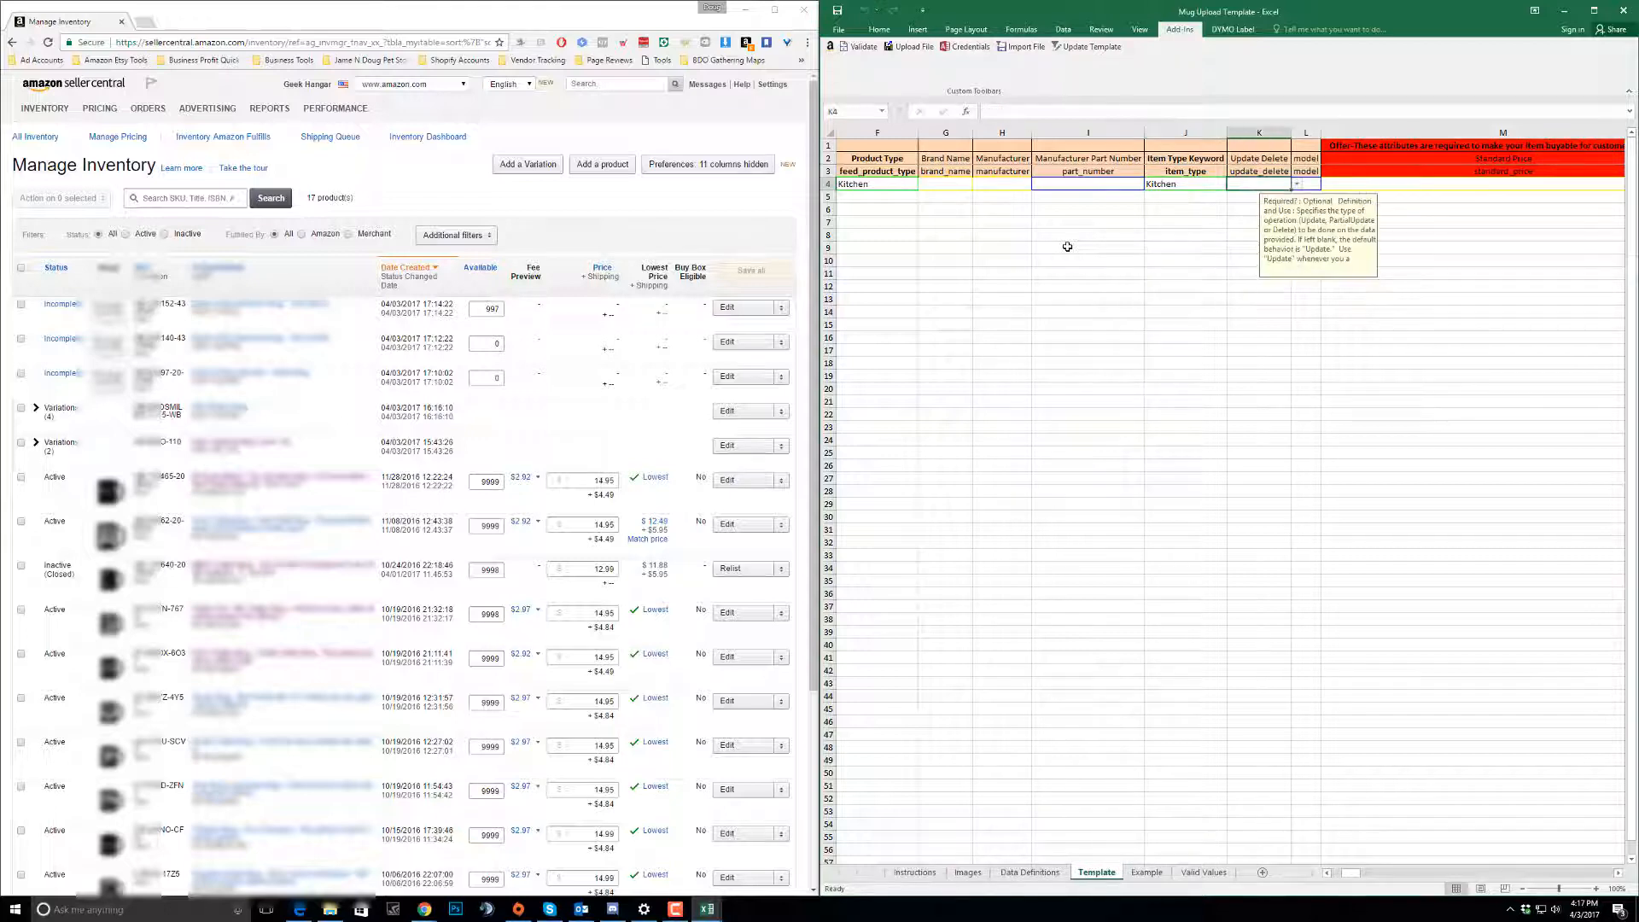
{"action": "key", "text": "Tab"}
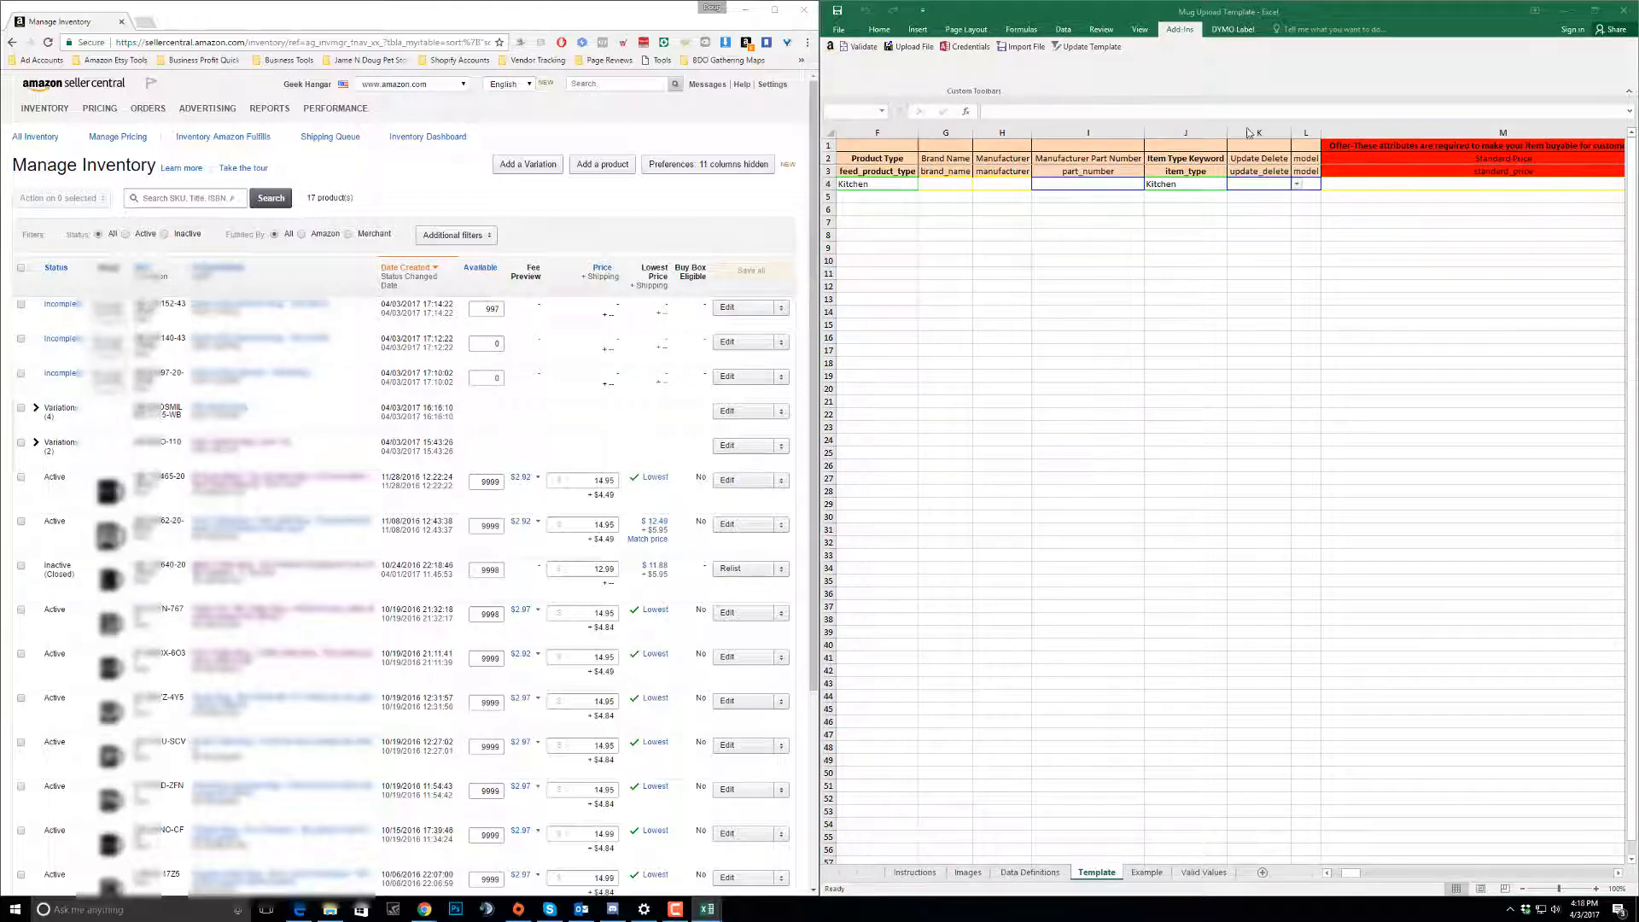
- Set the Update Delete field in row 4 to Update
{"action": "left_click", "coordinate": [1251, 133]}
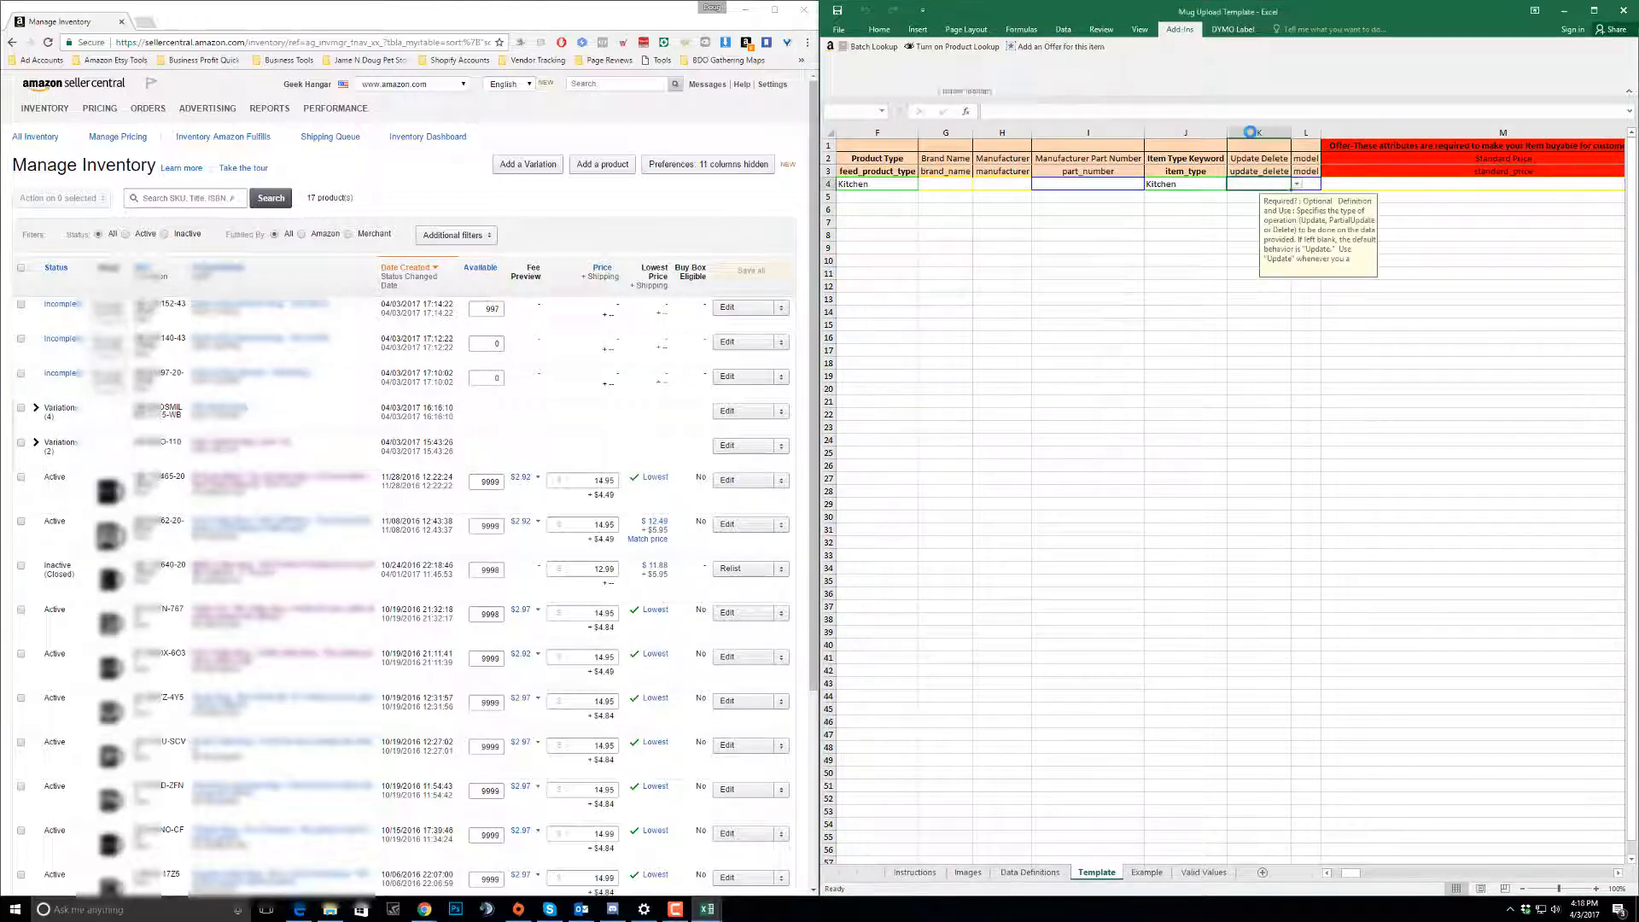
{"action": "left_click", "coordinate": [1257, 183]}
{"action": "left_click", "coordinate": [1299, 183]}
{"action": "left_click", "coordinate": [1276, 186]}
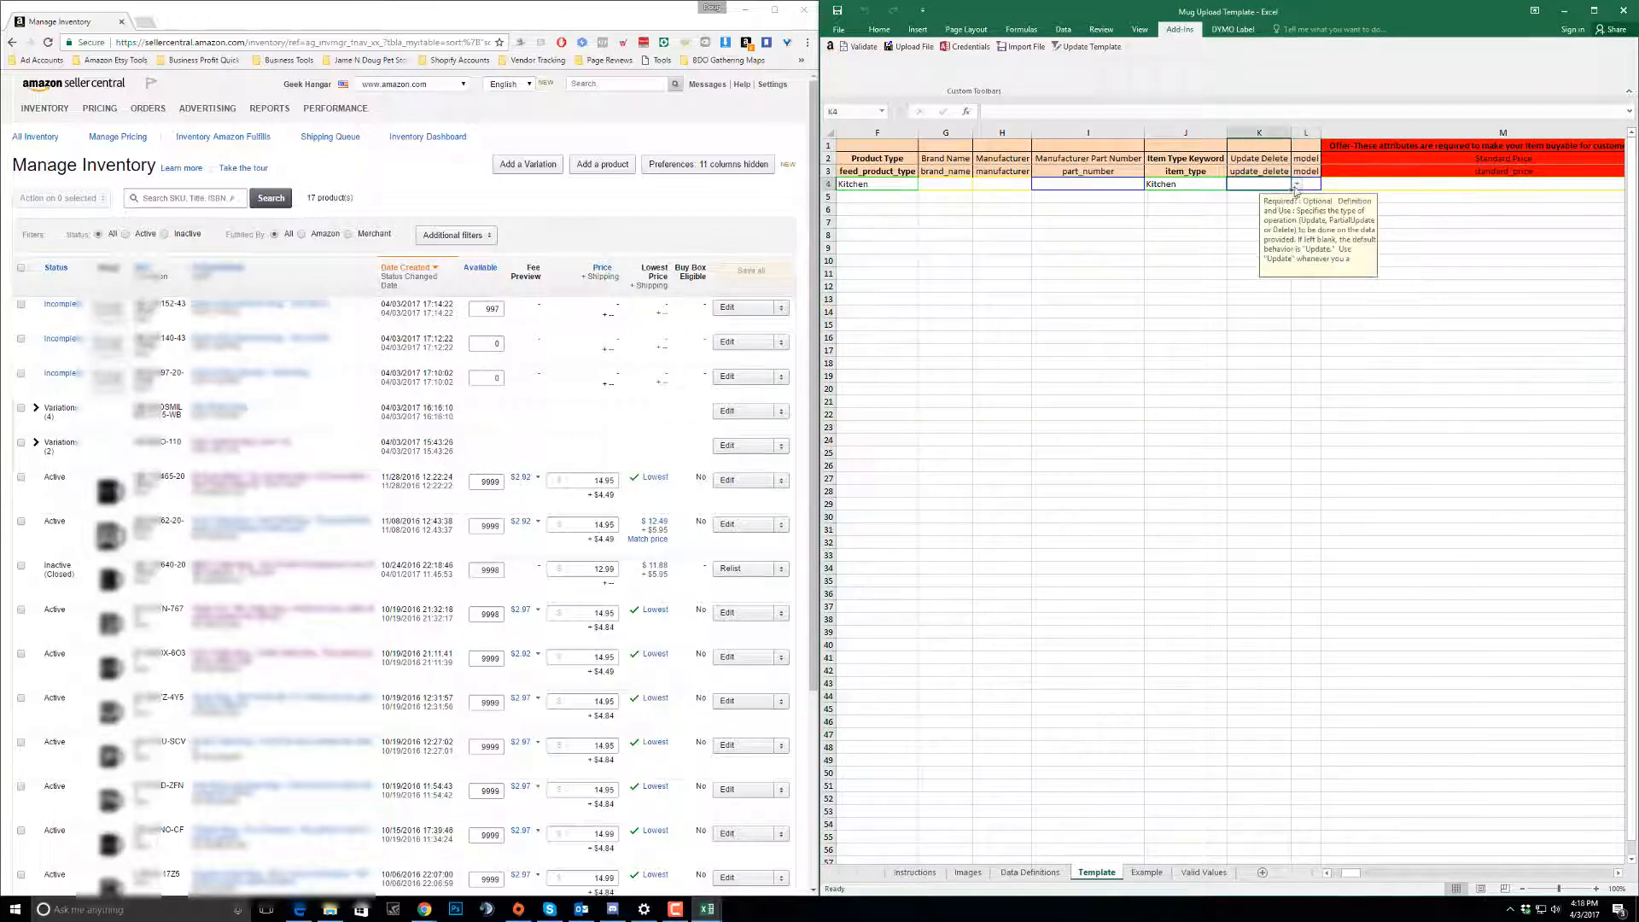
{"action": "left_click", "coordinate": [1297, 183]}
{"action": "left_click", "coordinate": [1179, 212]}
{"action": "left_click", "coordinate": [1194, 221]}
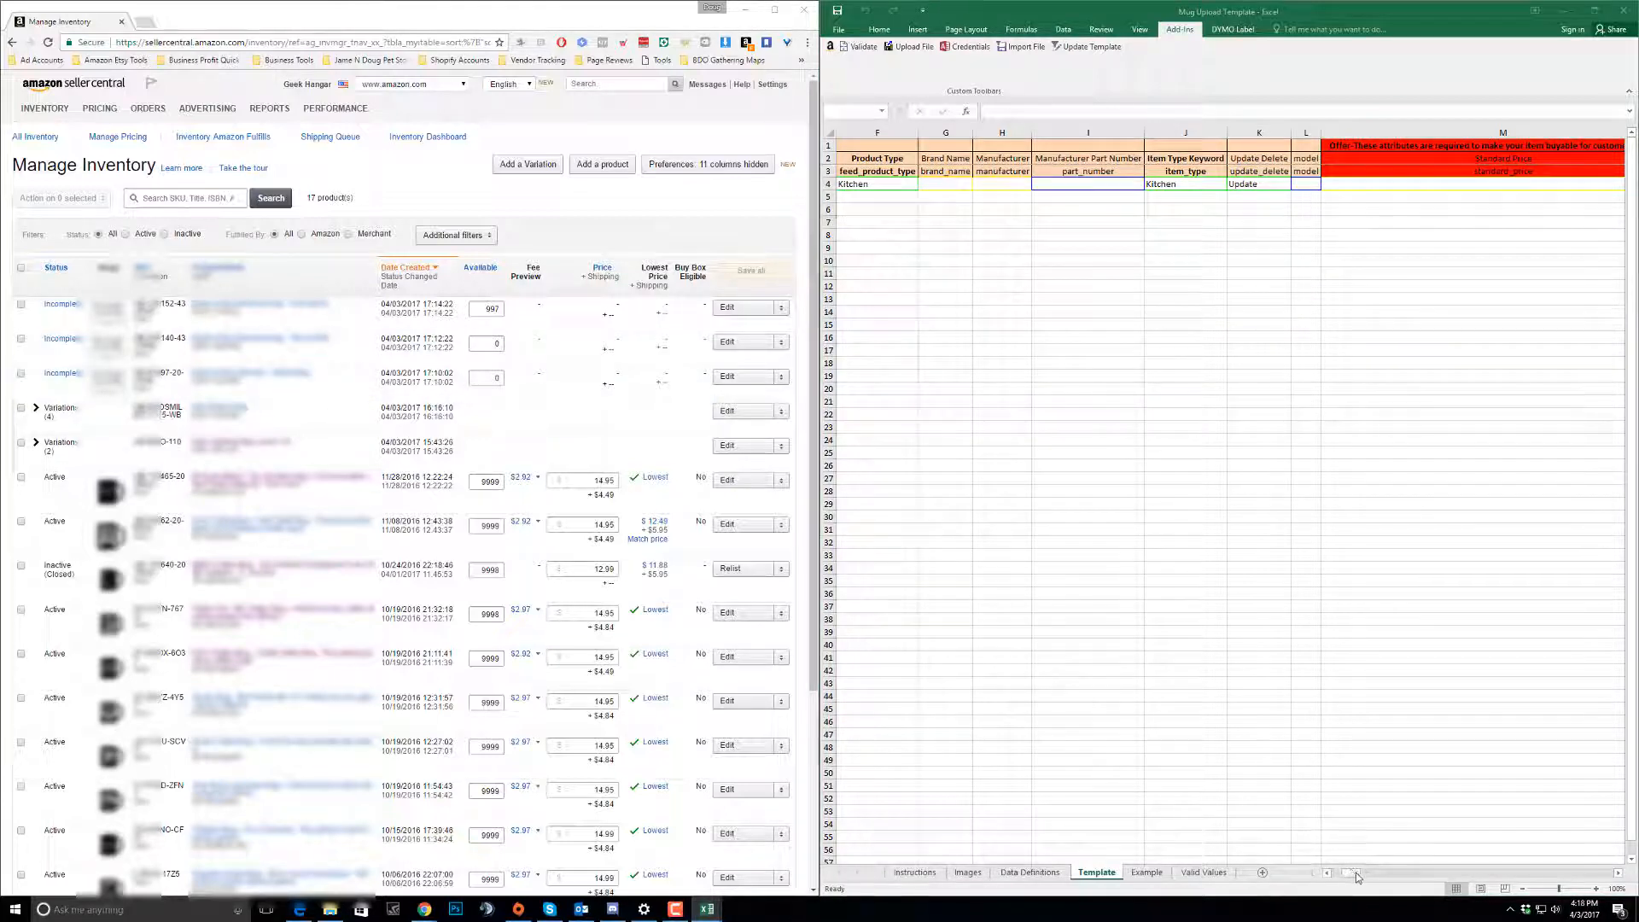
- Set the Parentage field in row 4 of the Template sheet to Parent
{"action": "left_click_drag", "start_coordinate": [1358, 876], "coordinate": [1503, 875]}
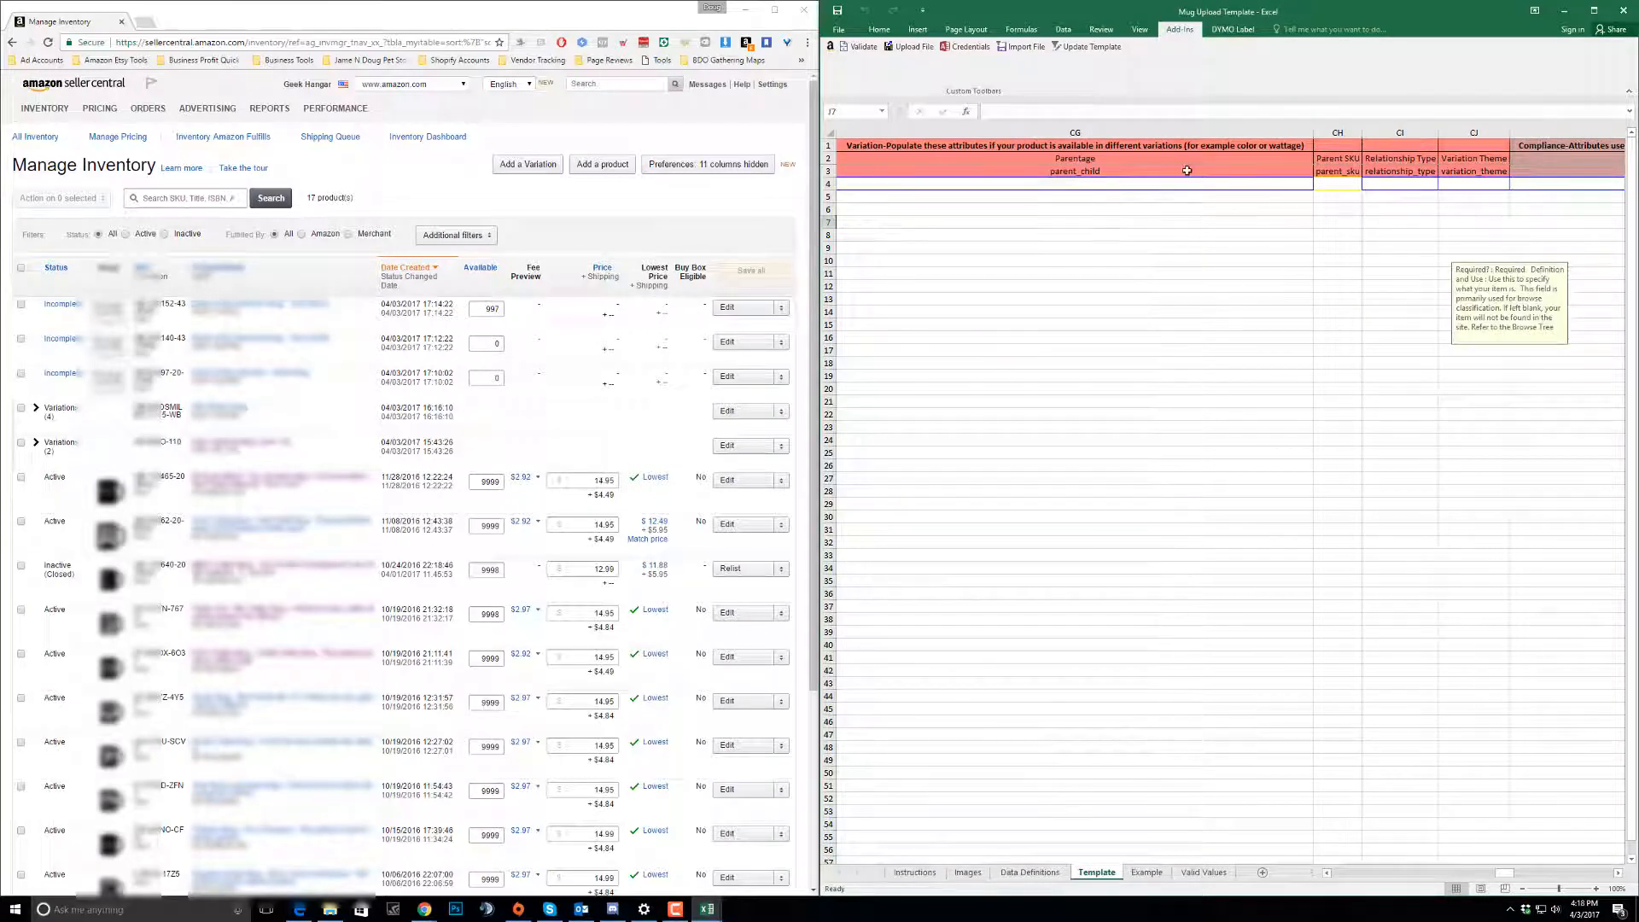
{"action": "left_click", "coordinate": [1029, 184]}
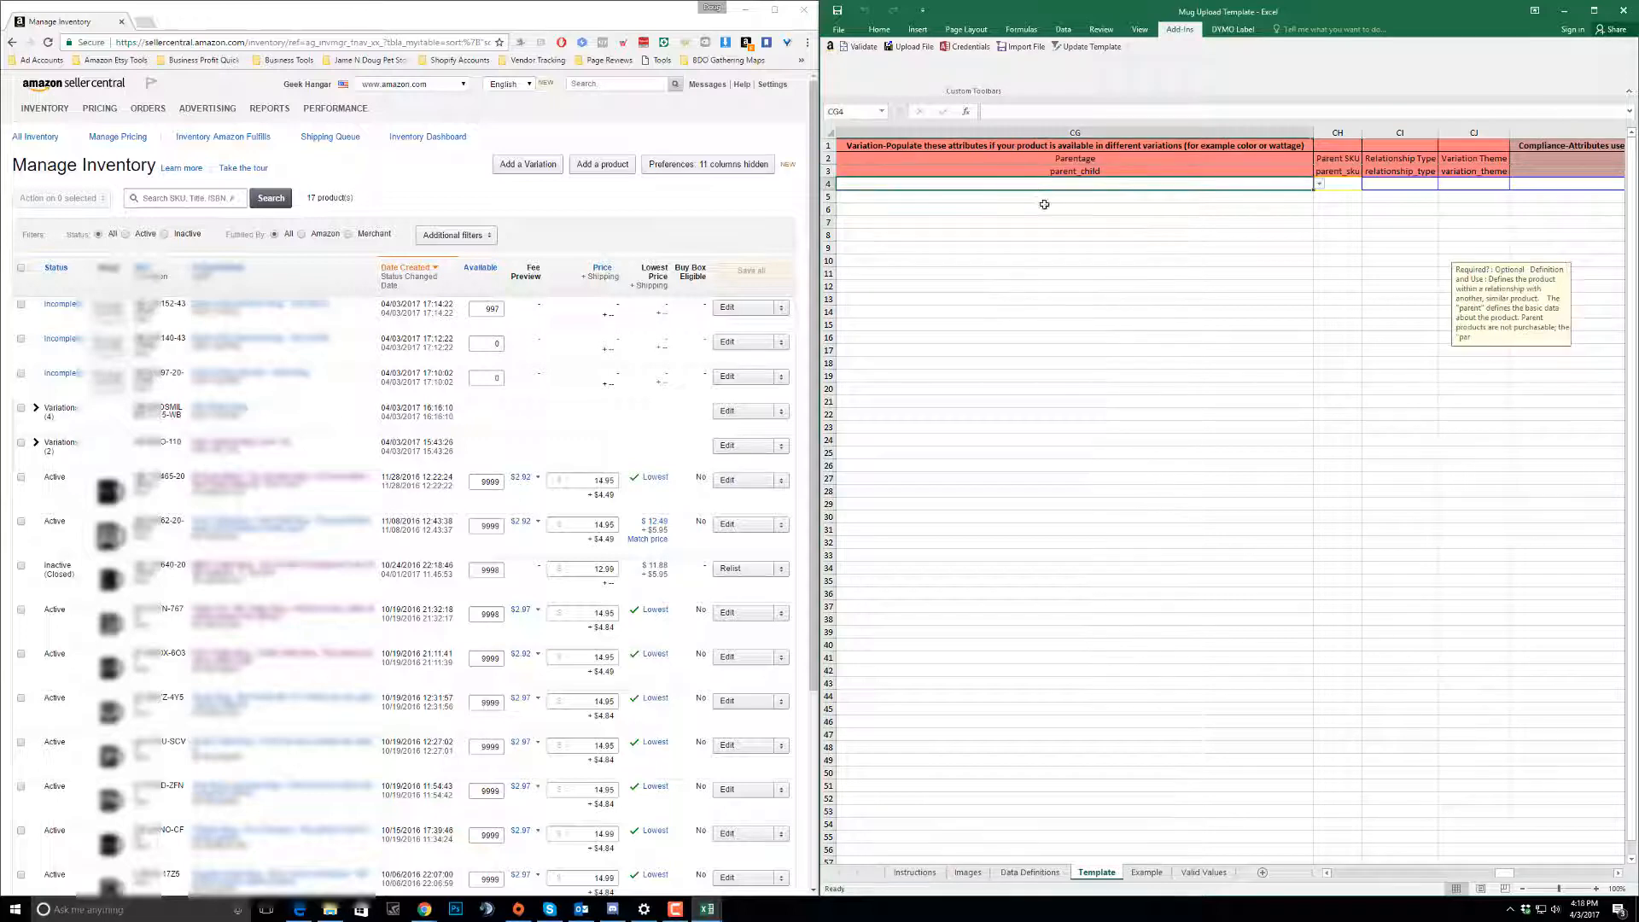
{"action": "left_click", "coordinate": [1320, 186]}
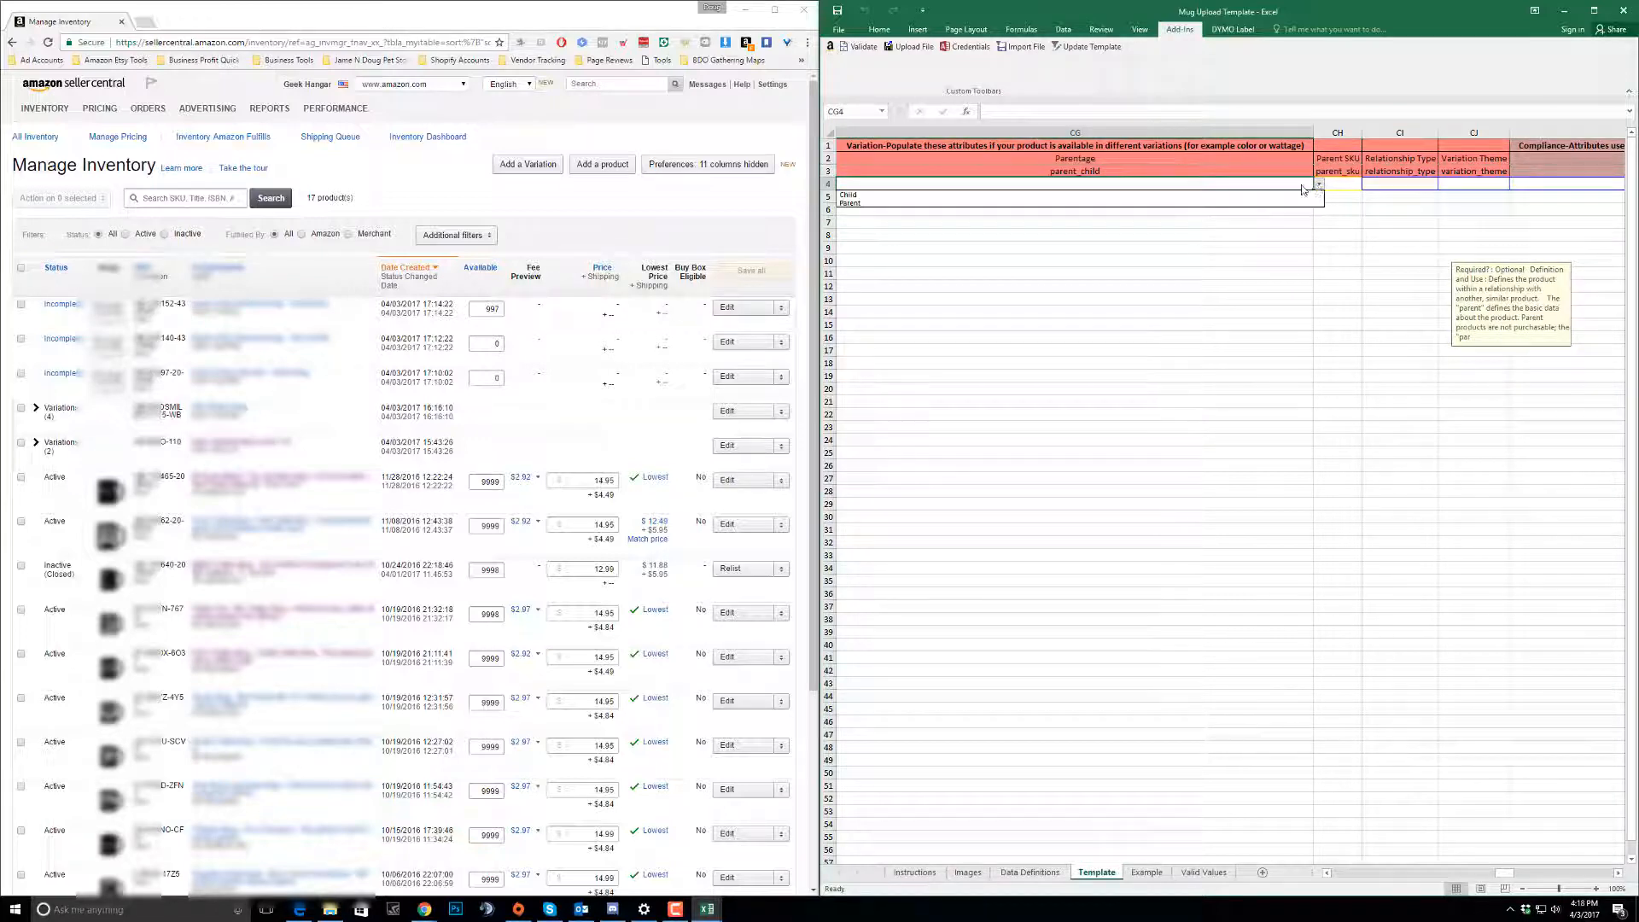
{"action": "left_click", "coordinate": [1182, 198]}
- Set the Variation Theme in row 4 to Sizename-Colorname, leaving Parent SKU and Relationship Type blank
{"action": "left_click", "coordinate": [1347, 185]}
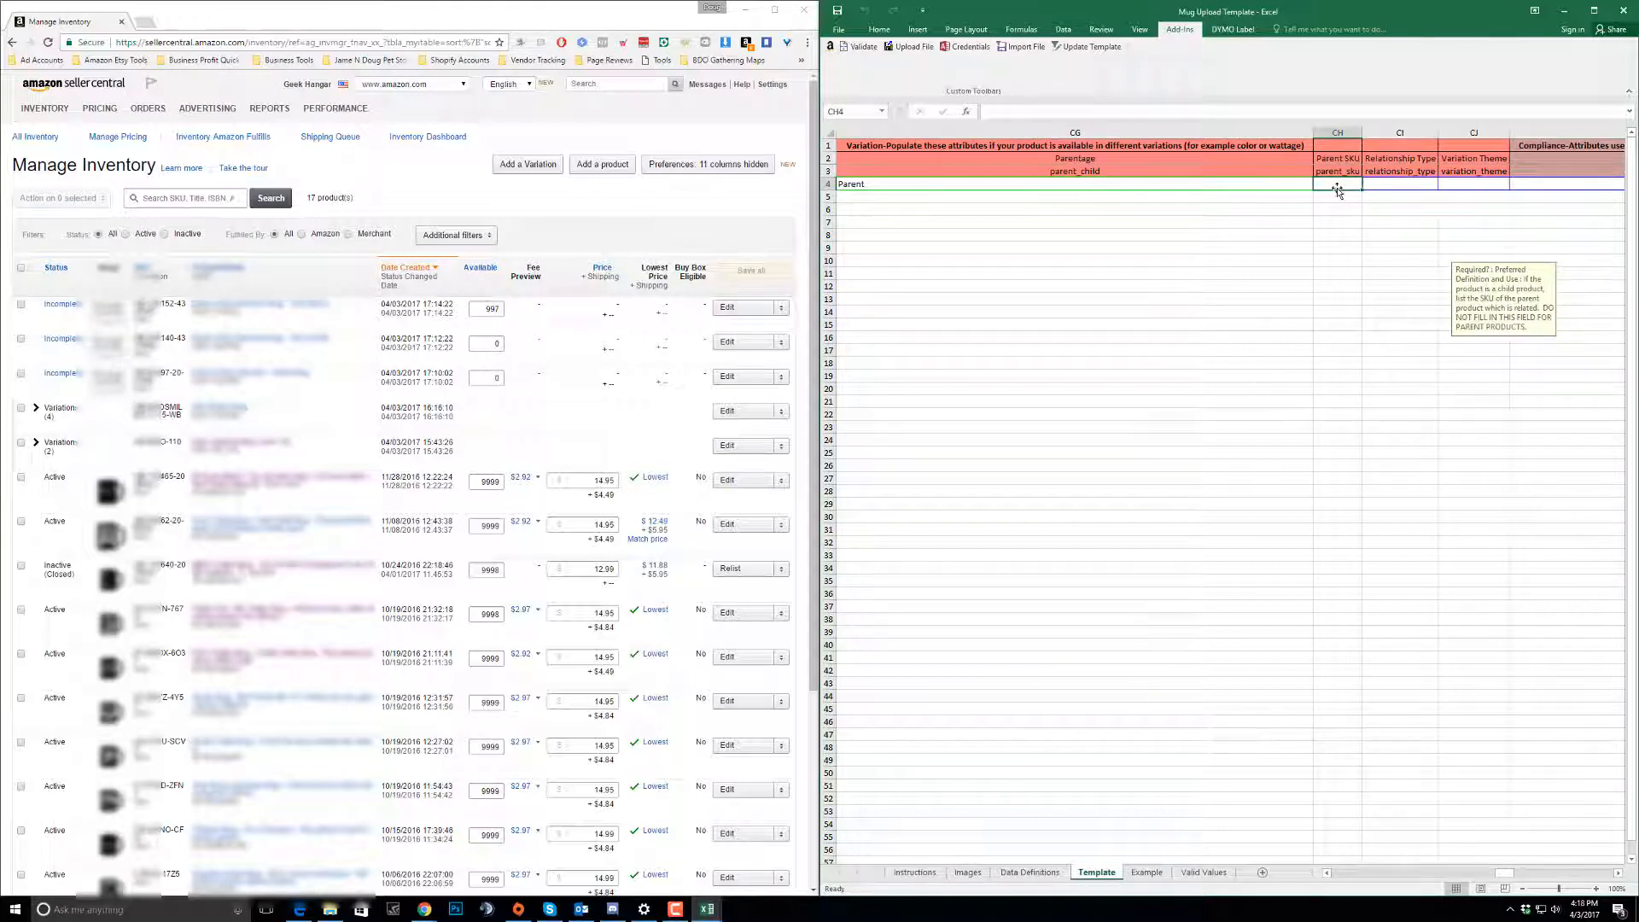
{"action": "left_click", "coordinate": [1391, 185]}
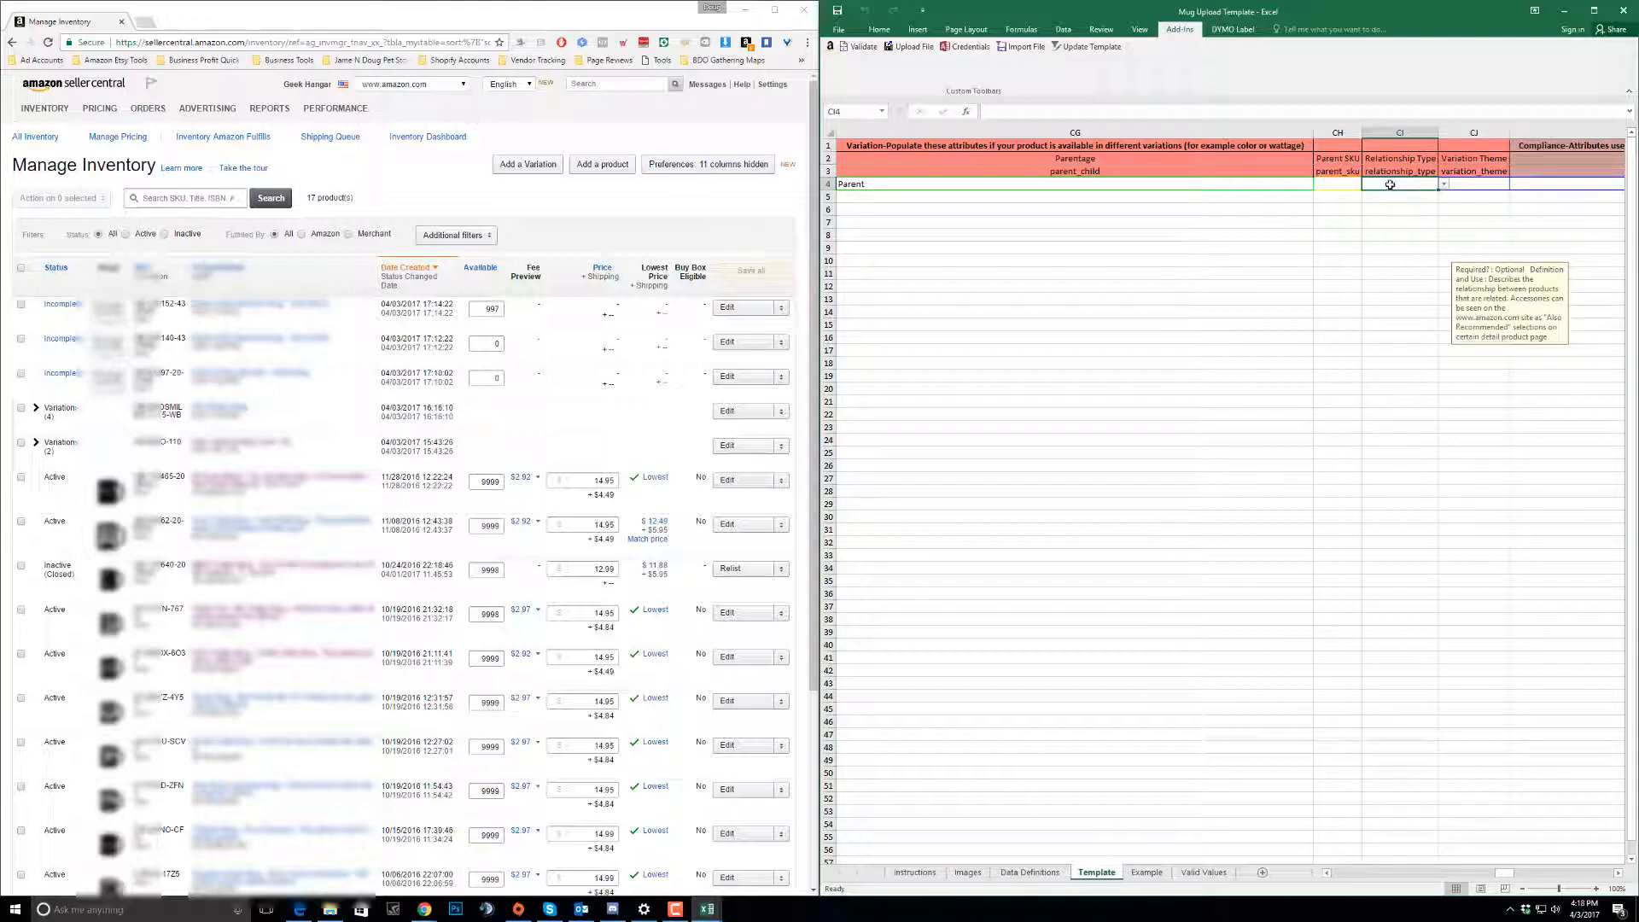
{"action": "left_click", "coordinate": [1476, 183]}
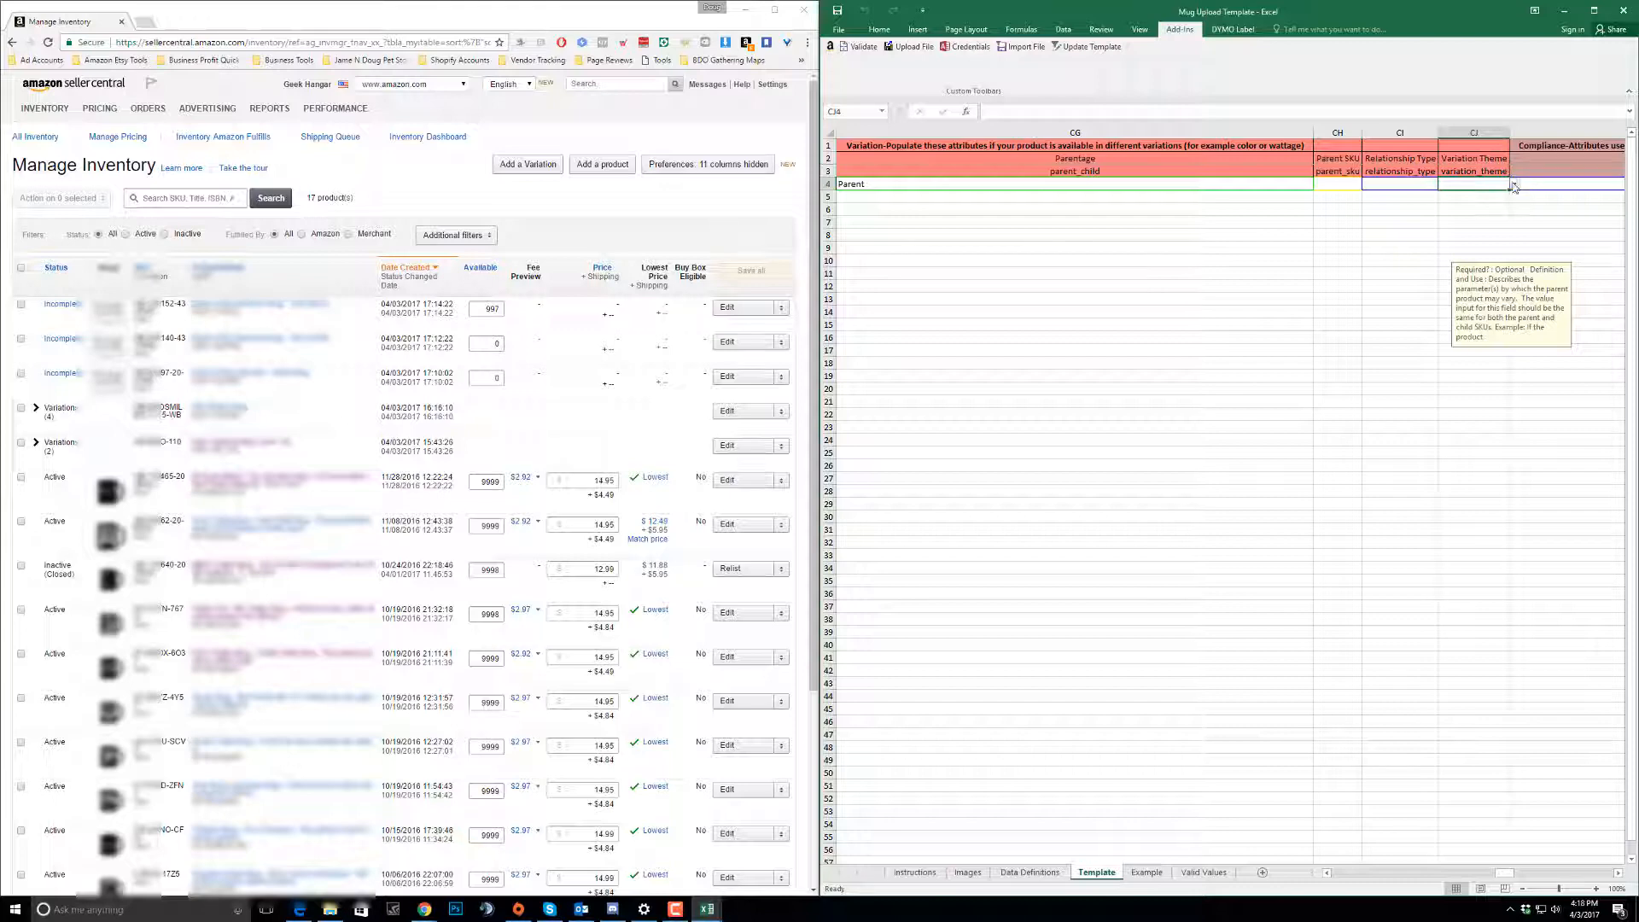
{"action": "left_click", "coordinate": [1515, 185]}
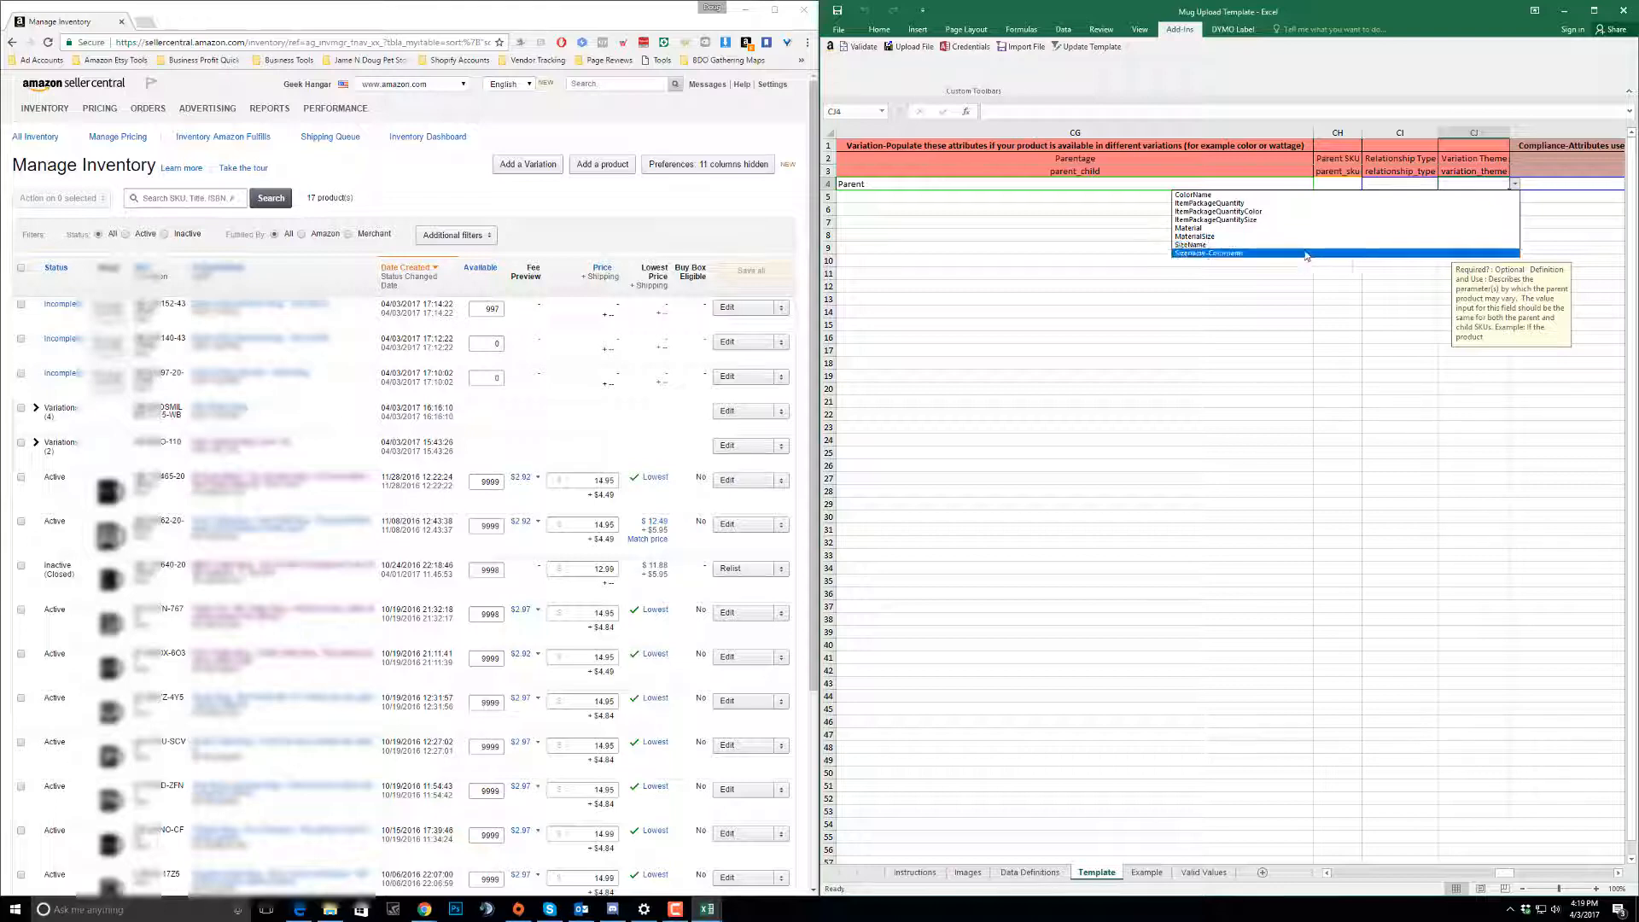
{"action": "left_click", "coordinate": [1208, 254]}
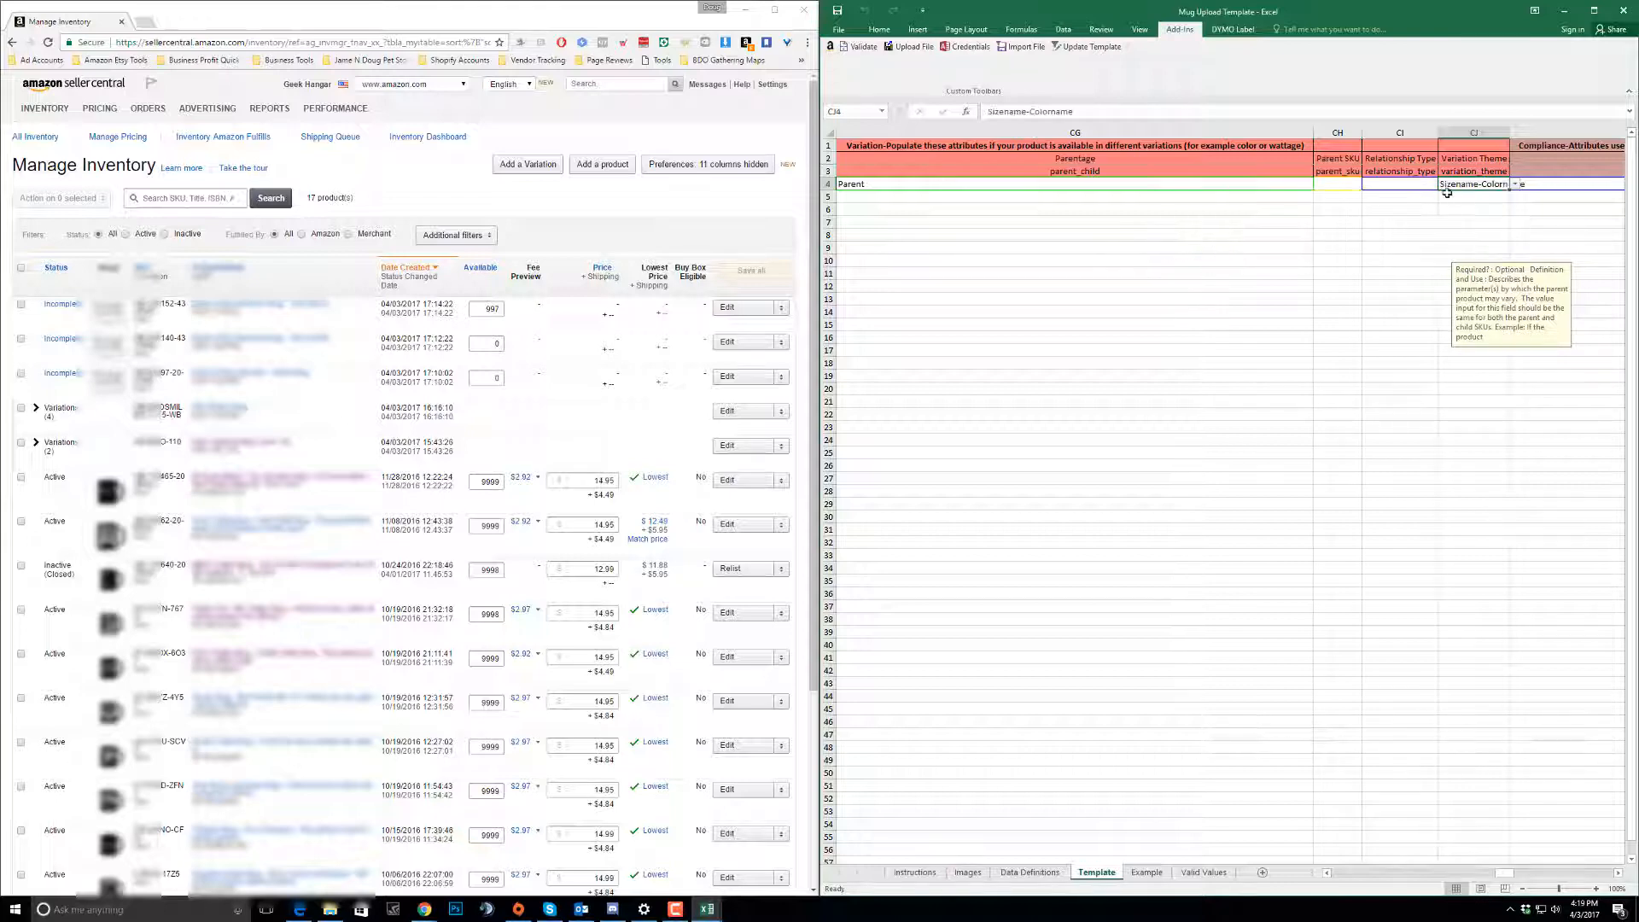
{"action": "left_click", "coordinate": [1336, 221]}
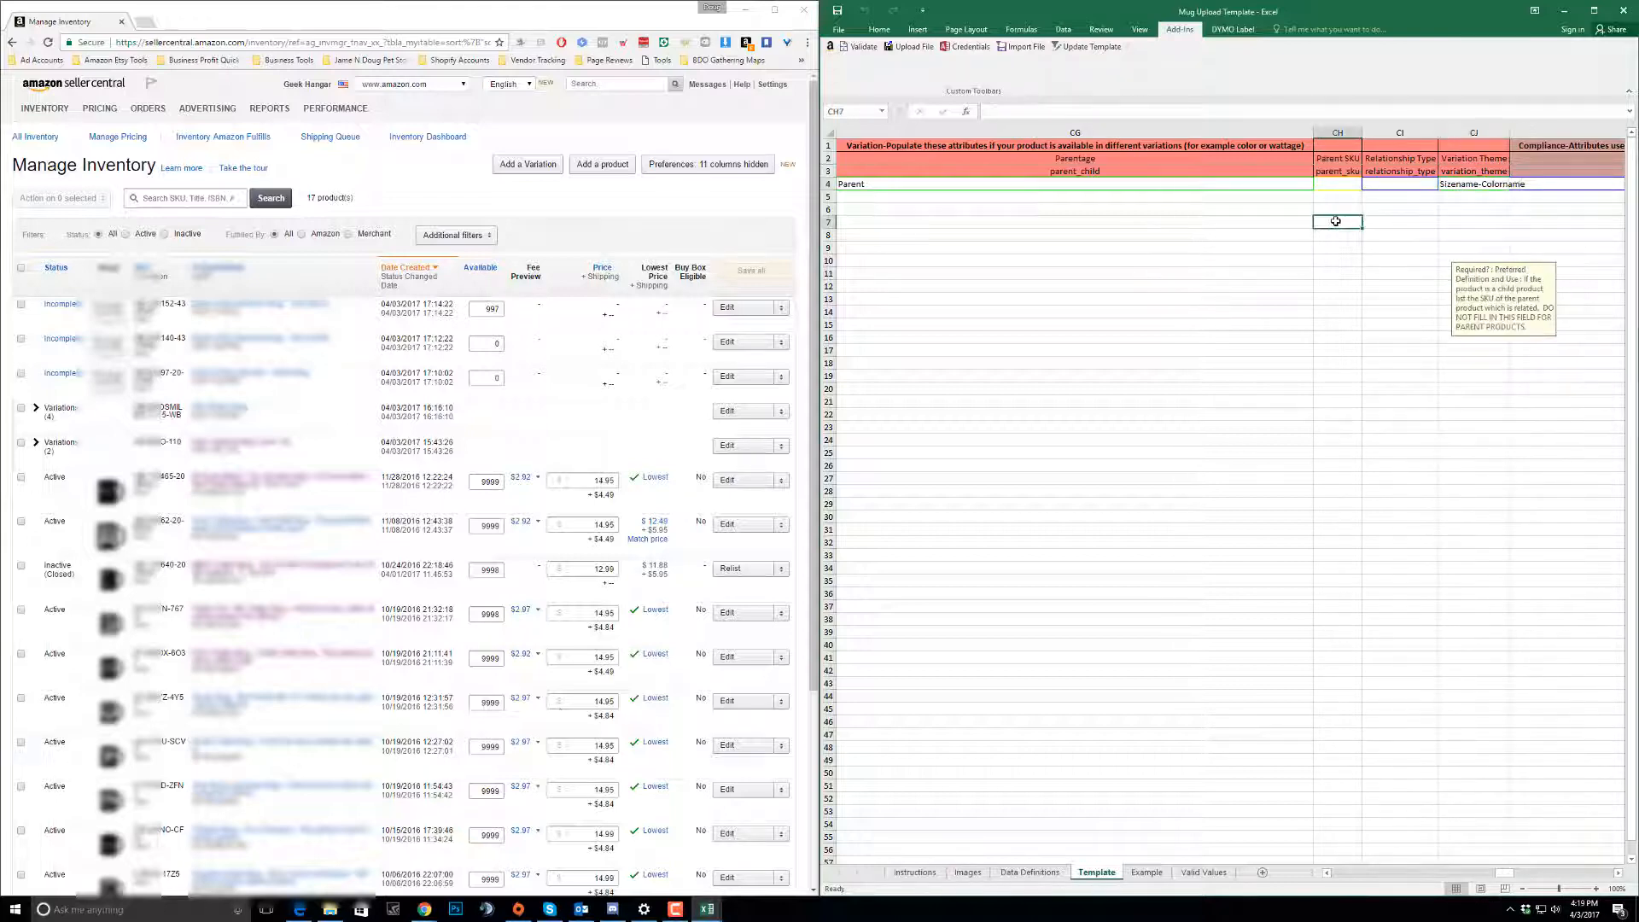
- Copy the SKU G9-RDYO-E97T of the last mug listed in Manage Inventory into the Seller SKU field of row 5
{"action": "left_click", "coordinate": [618, 746]}
{"action": "left_click", "coordinate": [997, 617]}
{"action": "left_click_drag", "start_coordinate": [1507, 880], "coordinate": [1204, 876]}
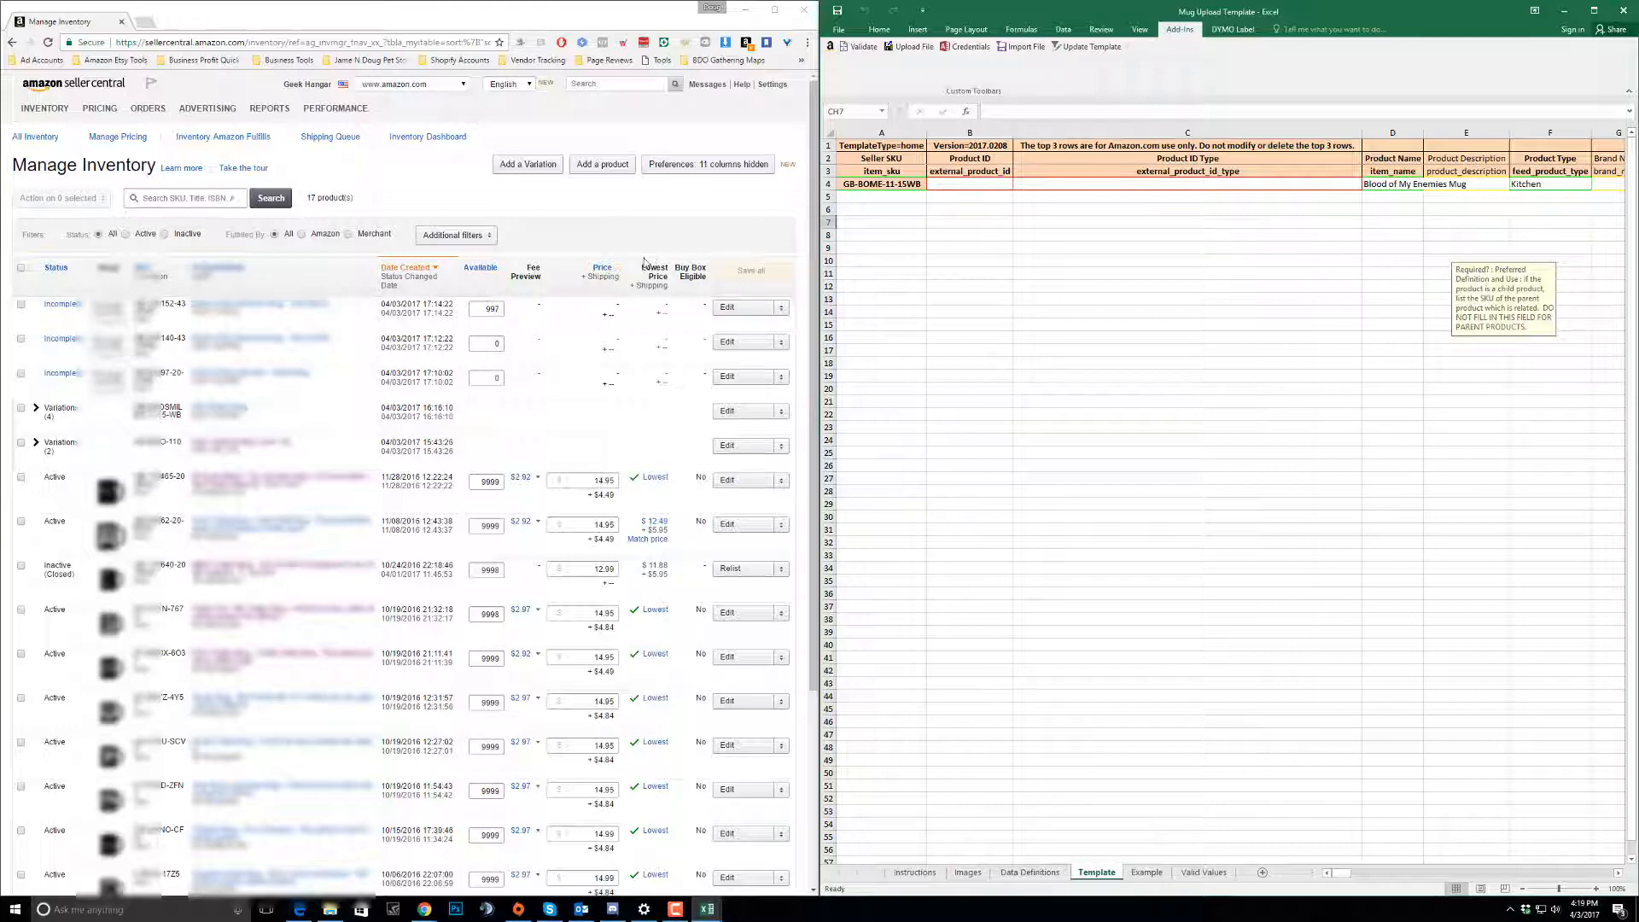
{"action": "scroll", "coordinate": [416, 419], "scroll_direction": "down", "scroll_amount": 9}
{"action": "scroll", "coordinate": [415, 419], "scroll_direction": "down", "scroll_amount": 8}
{"action": "left_click", "coordinate": [513, 451]}
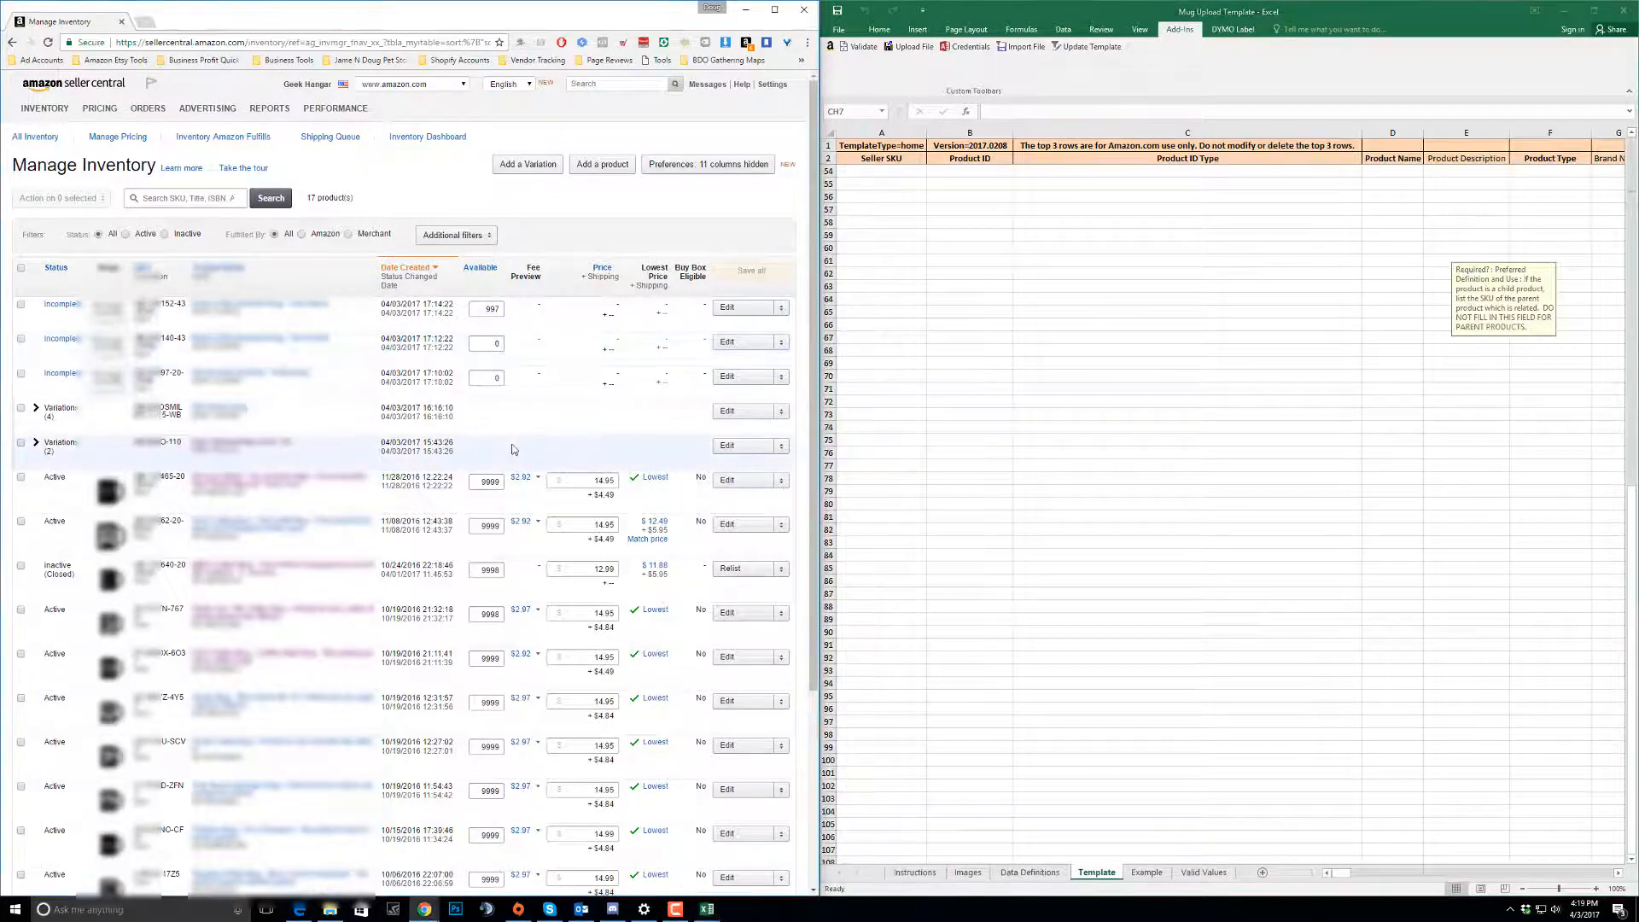
{"action": "scroll", "coordinate": [514, 451], "scroll_direction": "down", "scroll_amount": 4}
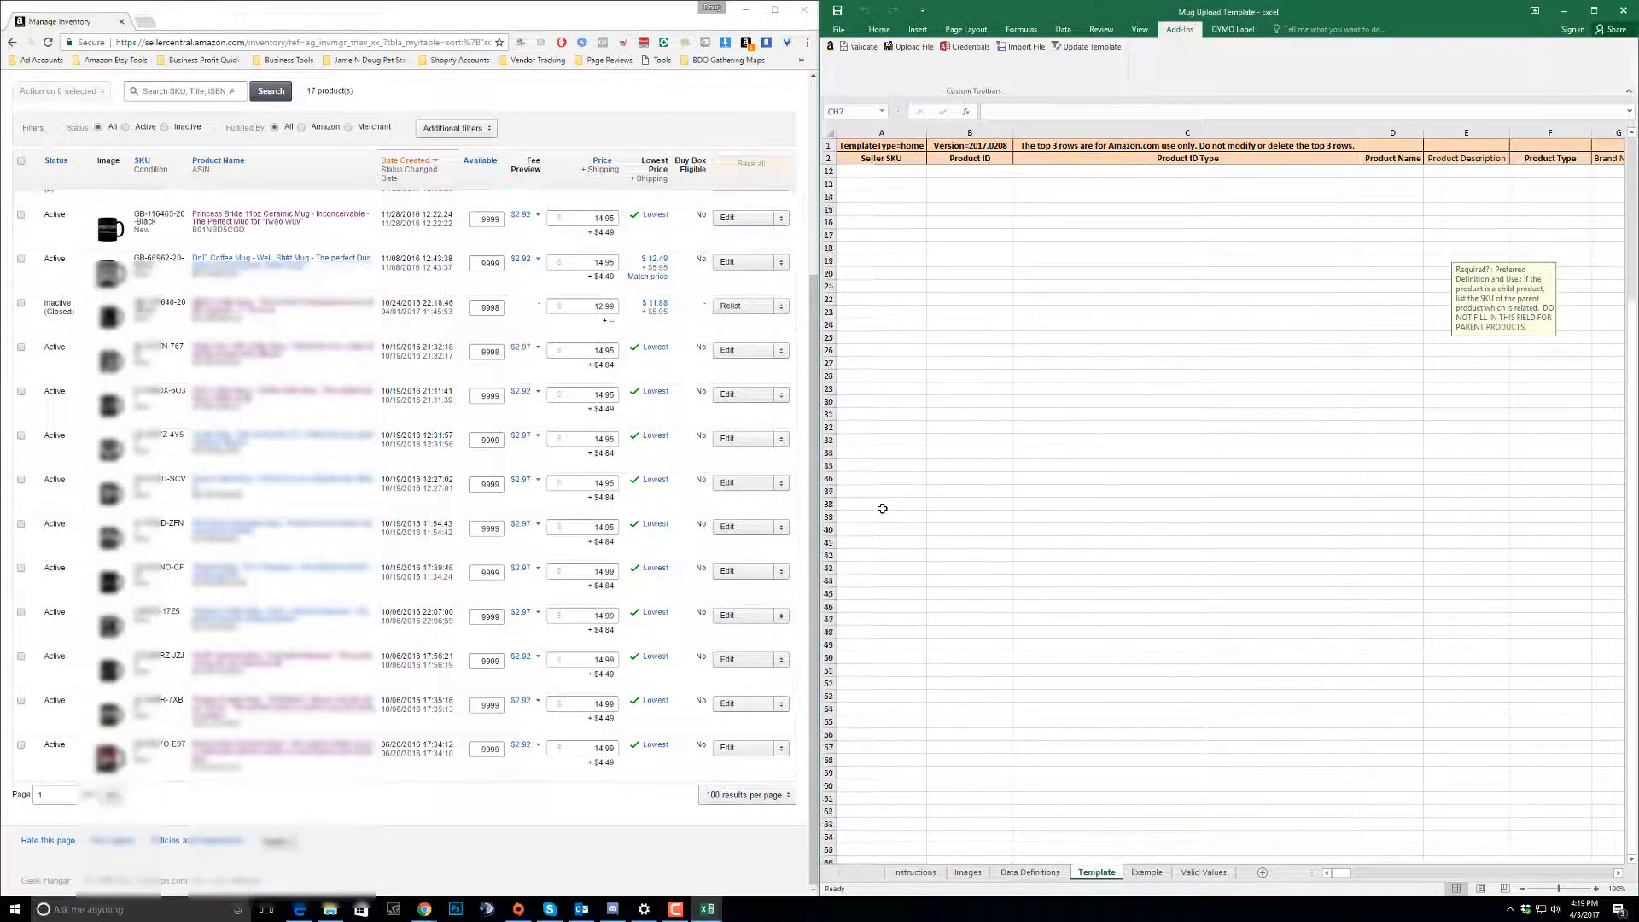
{"action": "scroll", "coordinate": [884, 510], "scroll_direction": "up", "scroll_amount": 17}
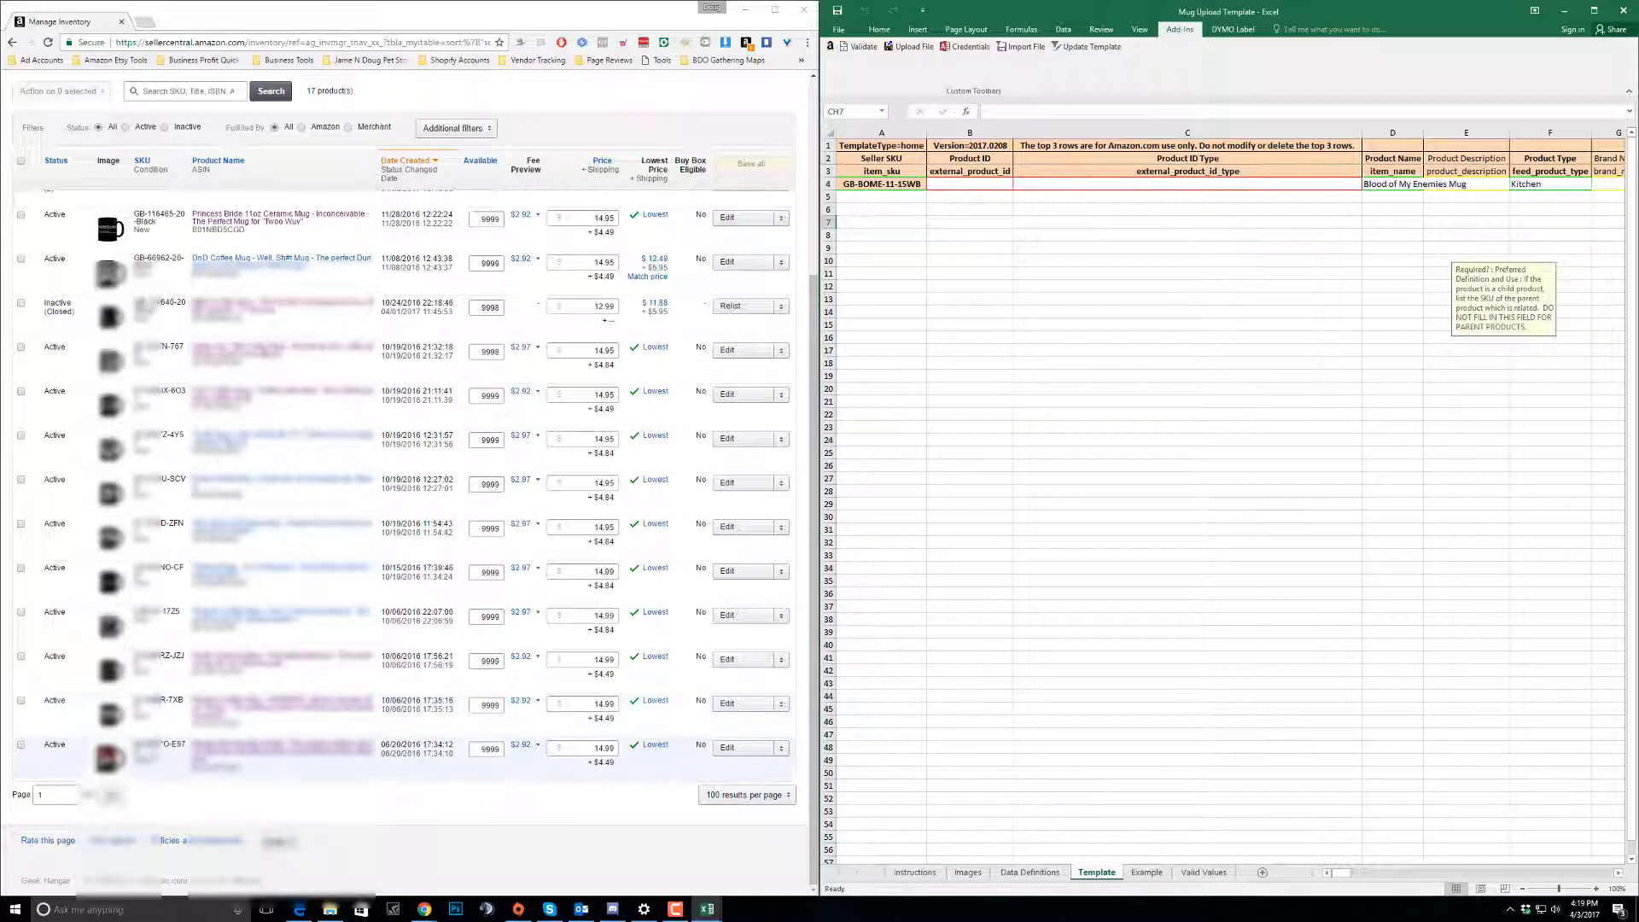
{"action": "double_click", "coordinate": [162, 743]}
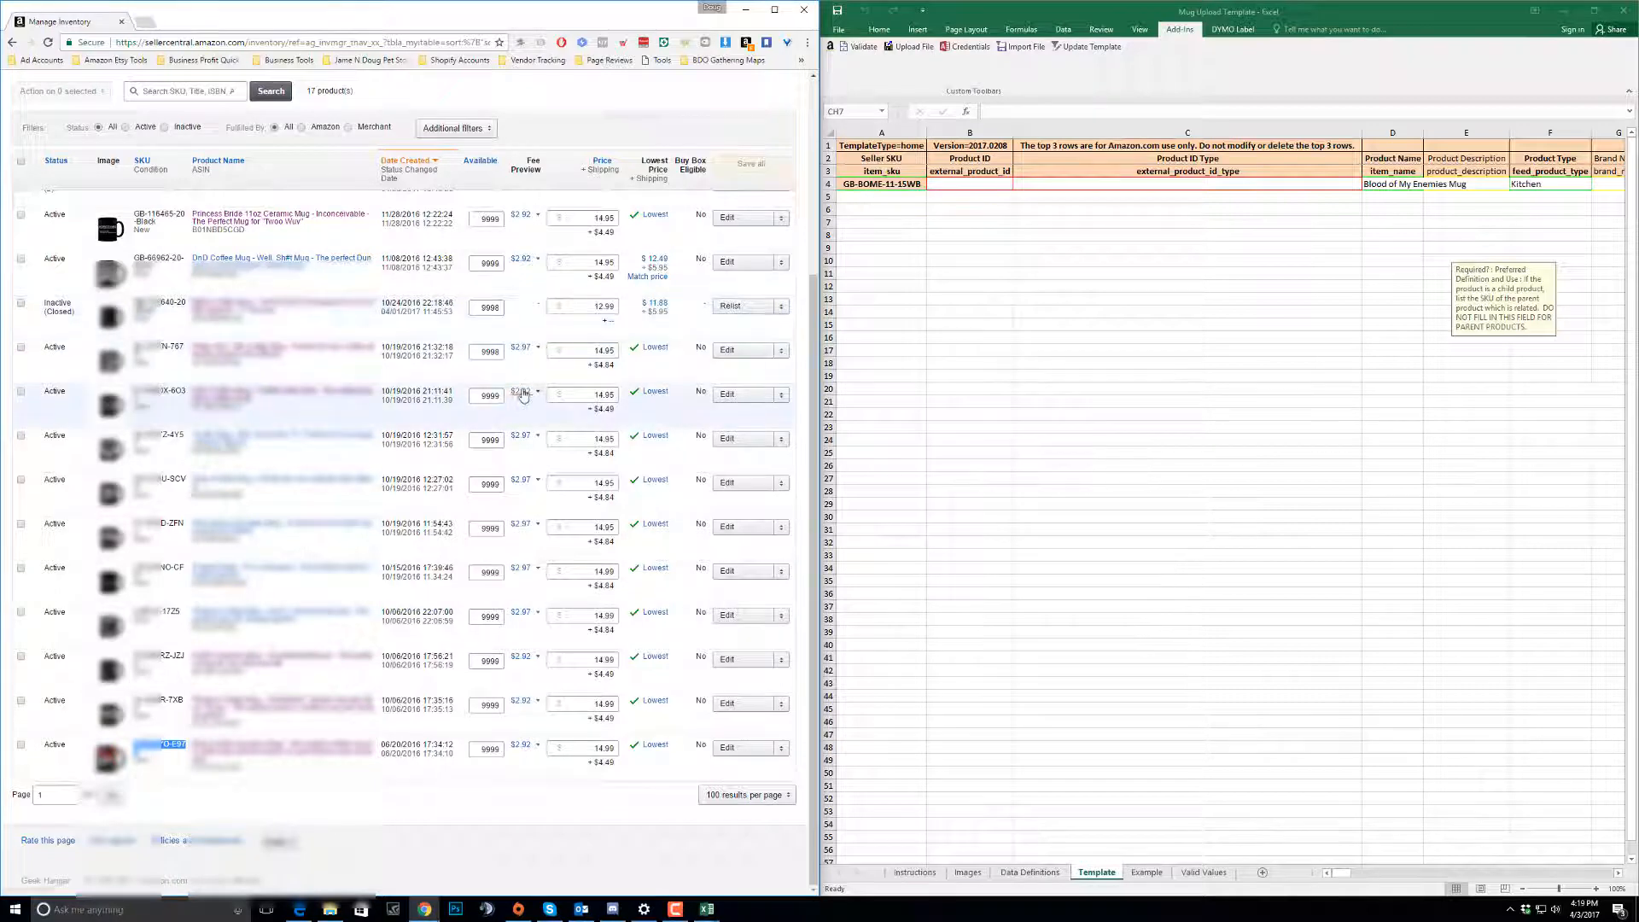
{"action": "left_click", "coordinate": [882, 196]}
{"action": "left_click_drag", "start_coordinate": [140, 755], "coordinate": [133, 747]}
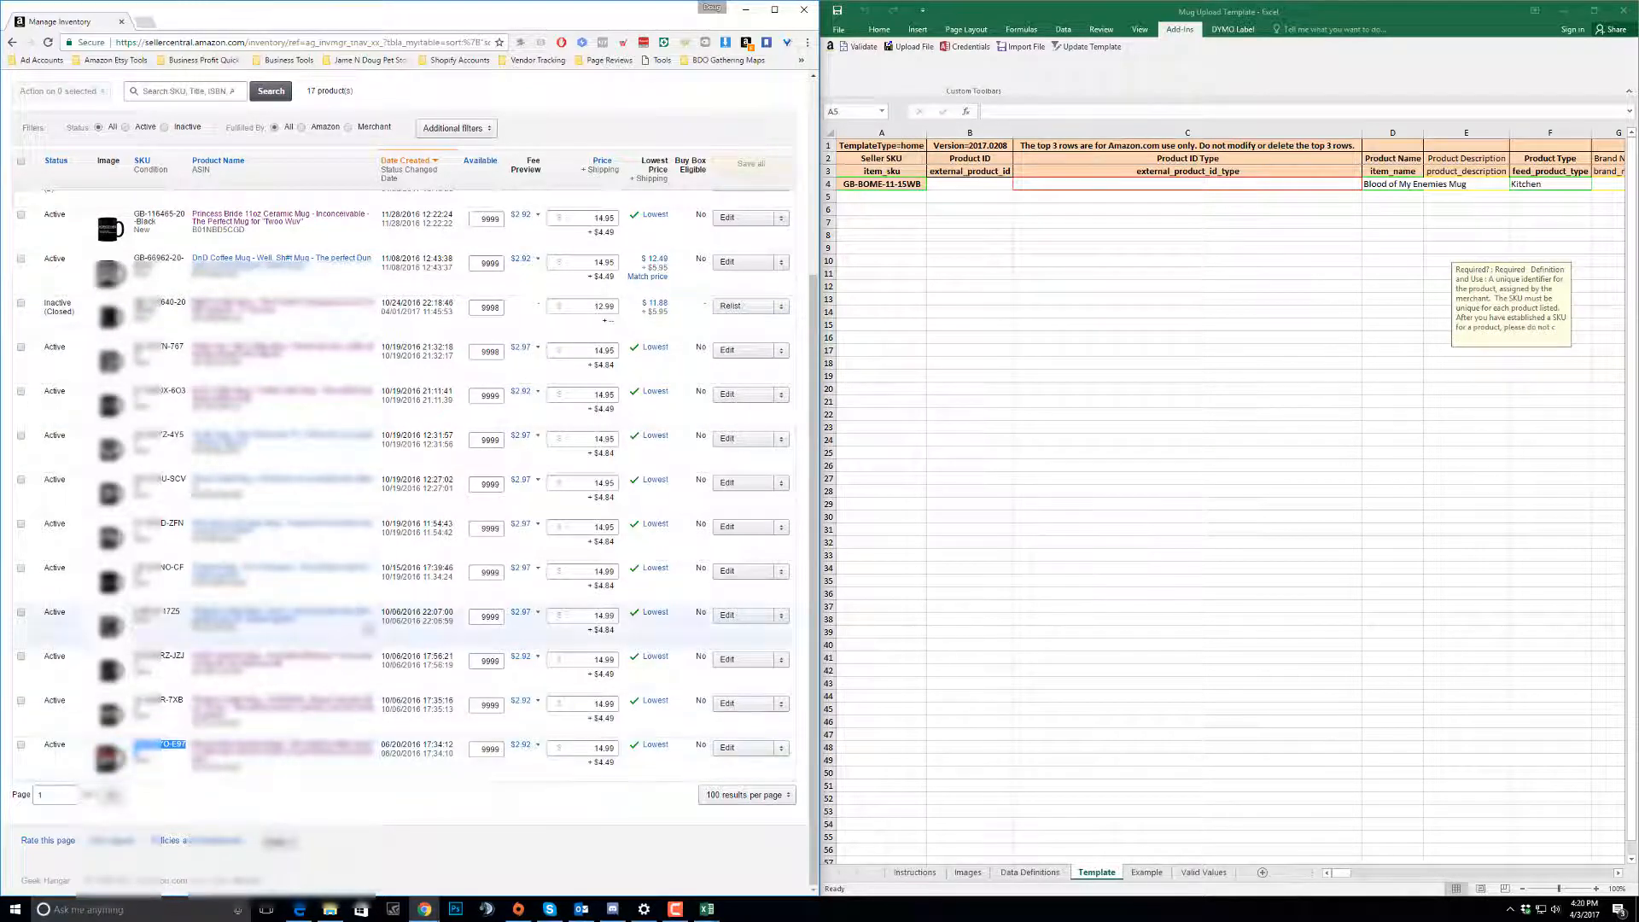
{"action": "left_click", "coordinate": [882, 198]}
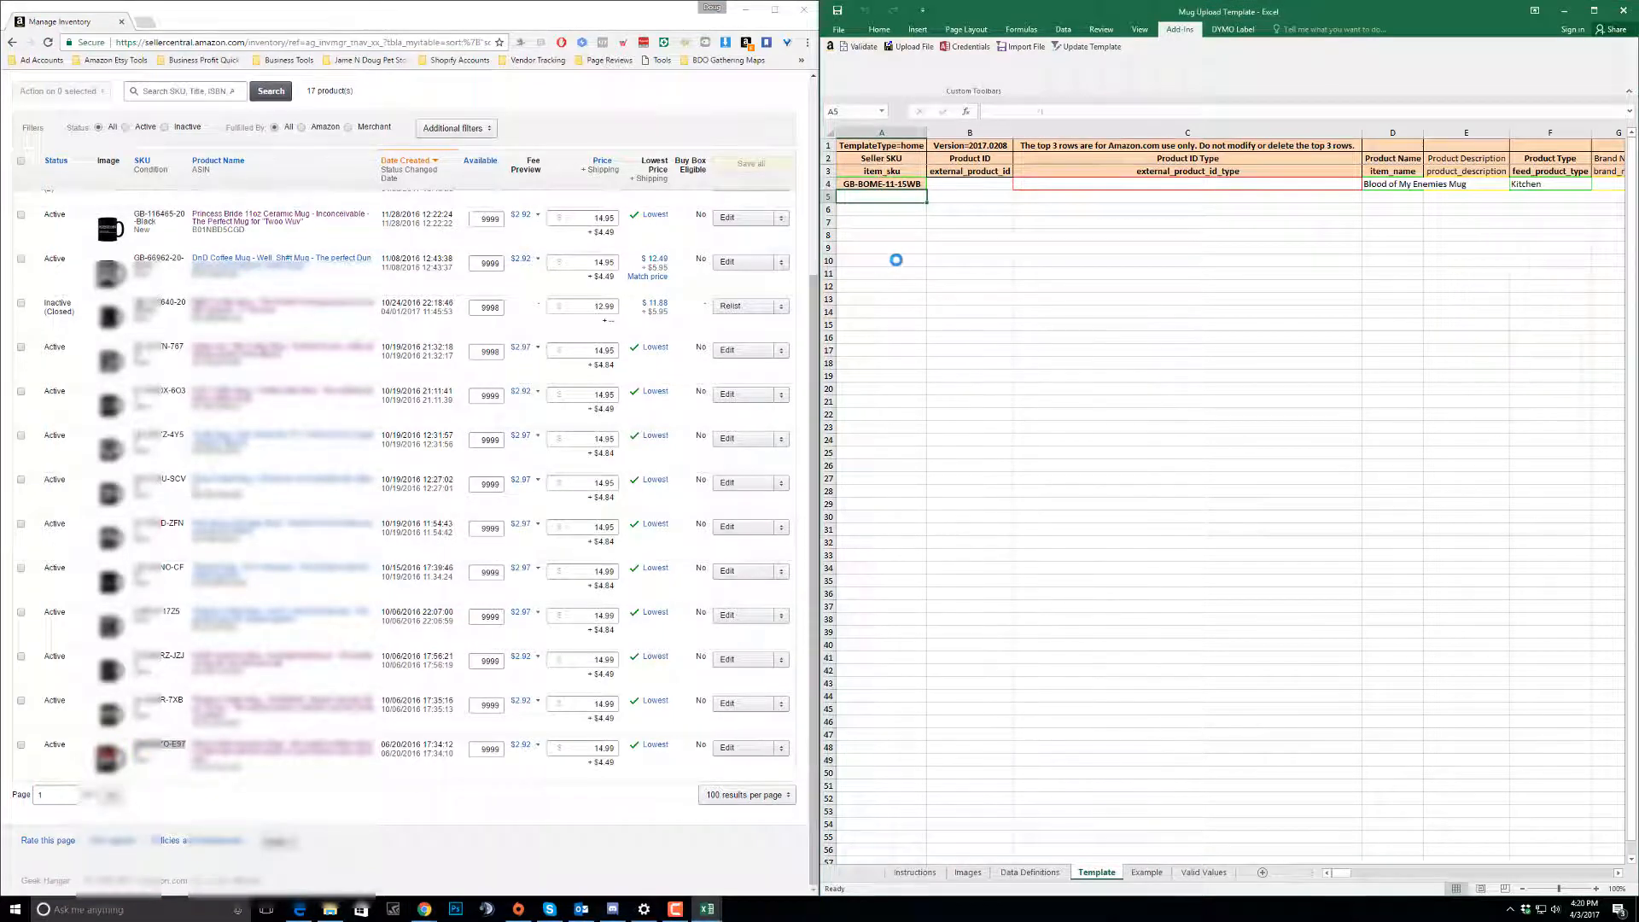
{"action": "type", "text": "G9-RDYO-E97T"}
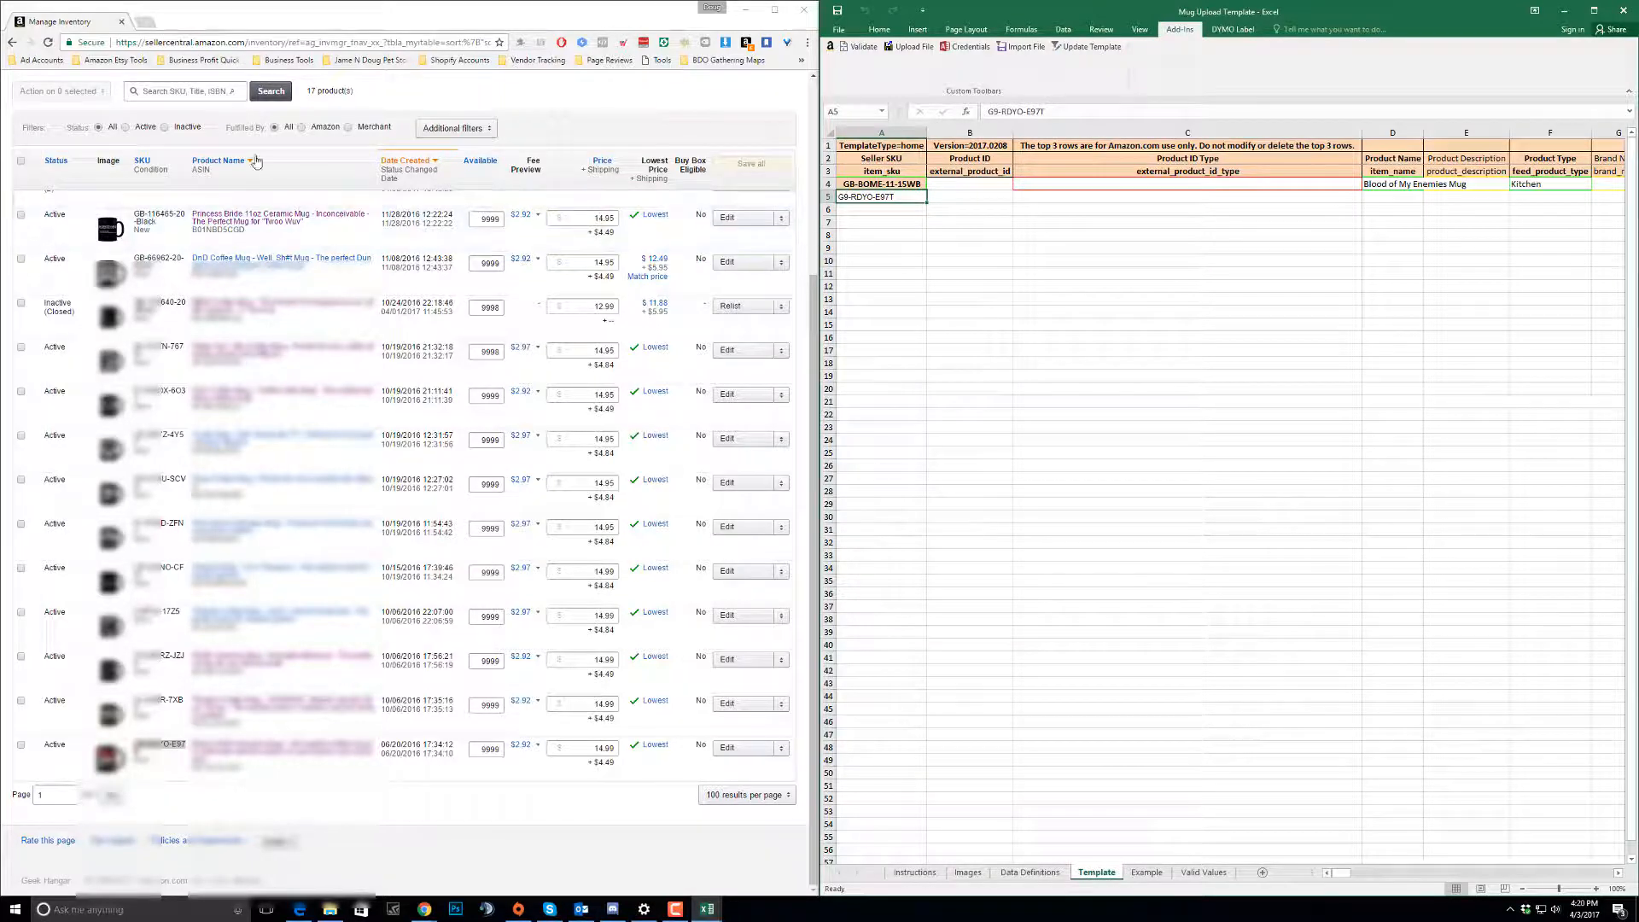
- Copy the last listed mug's ASIN, B01HC5J25O, from Manage Inventory into the Product ID field of row 5
{"action": "left_click_drag", "start_coordinate": [183, 156], "coordinate": [265, 168]}
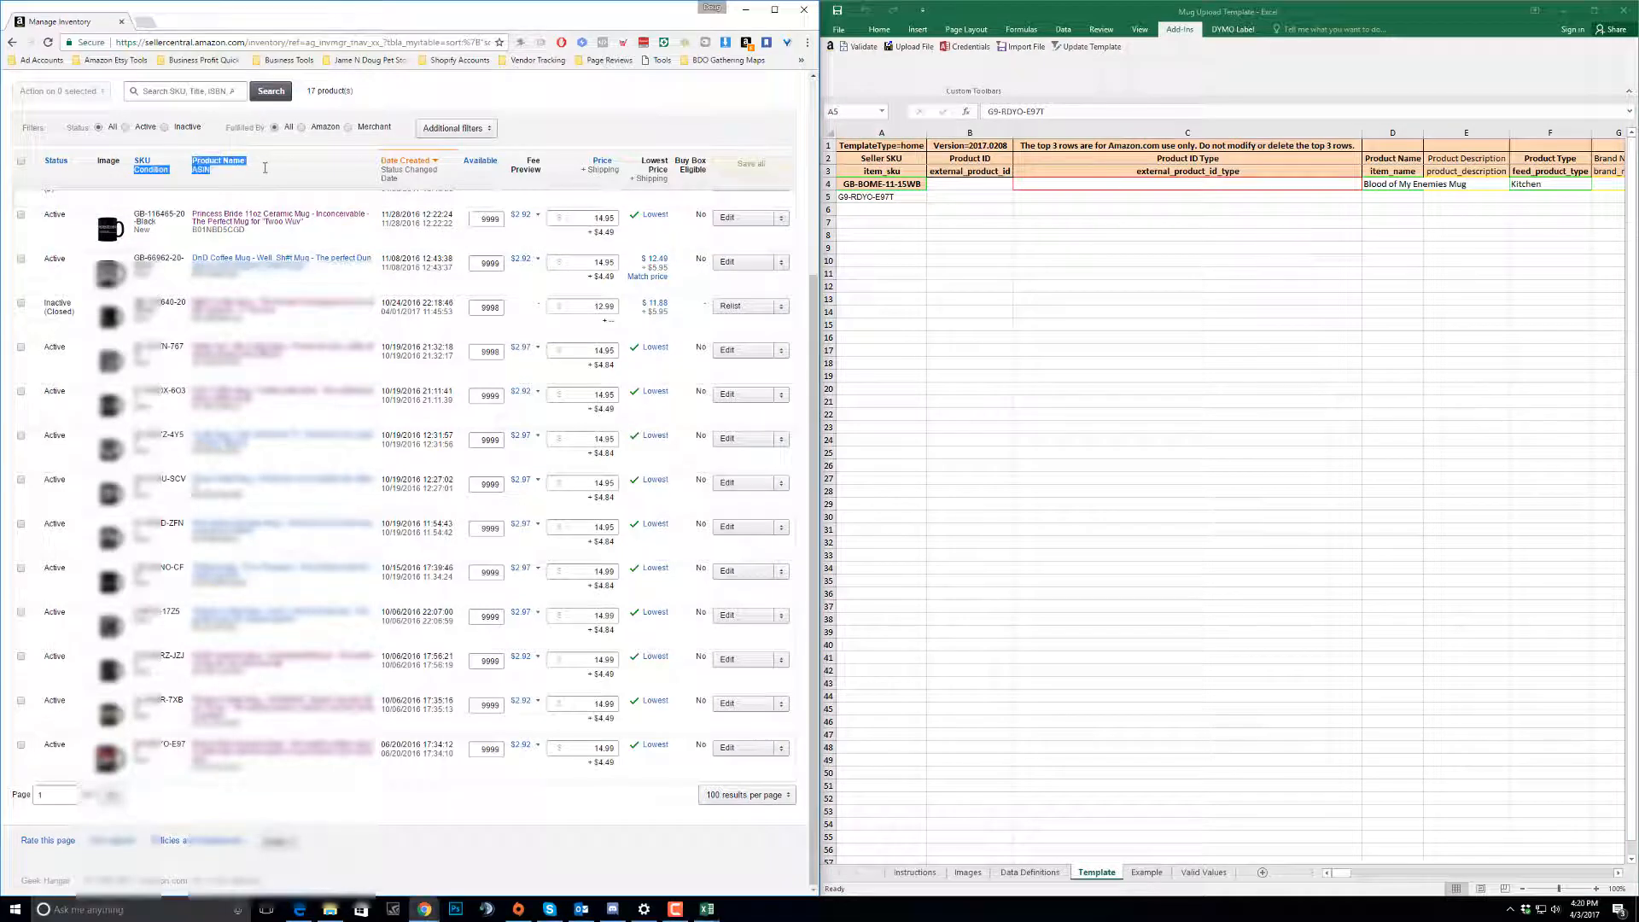
{"action": "left_click", "coordinate": [264, 174]}
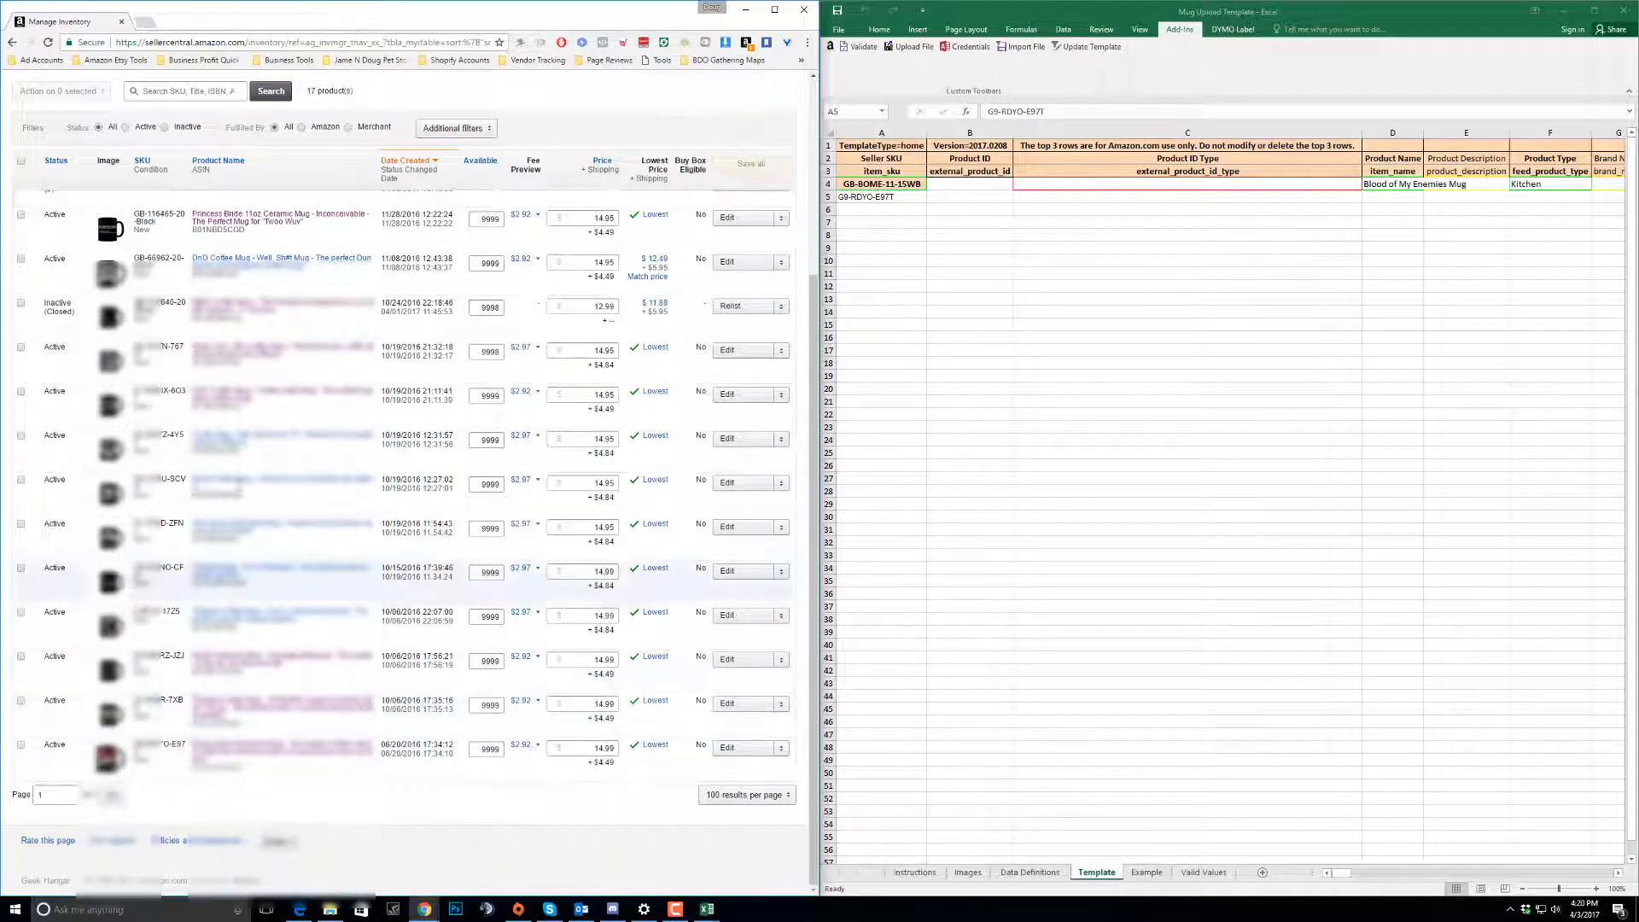
{"action": "left_click_drag", "start_coordinate": [246, 229], "coordinate": [192, 230]}
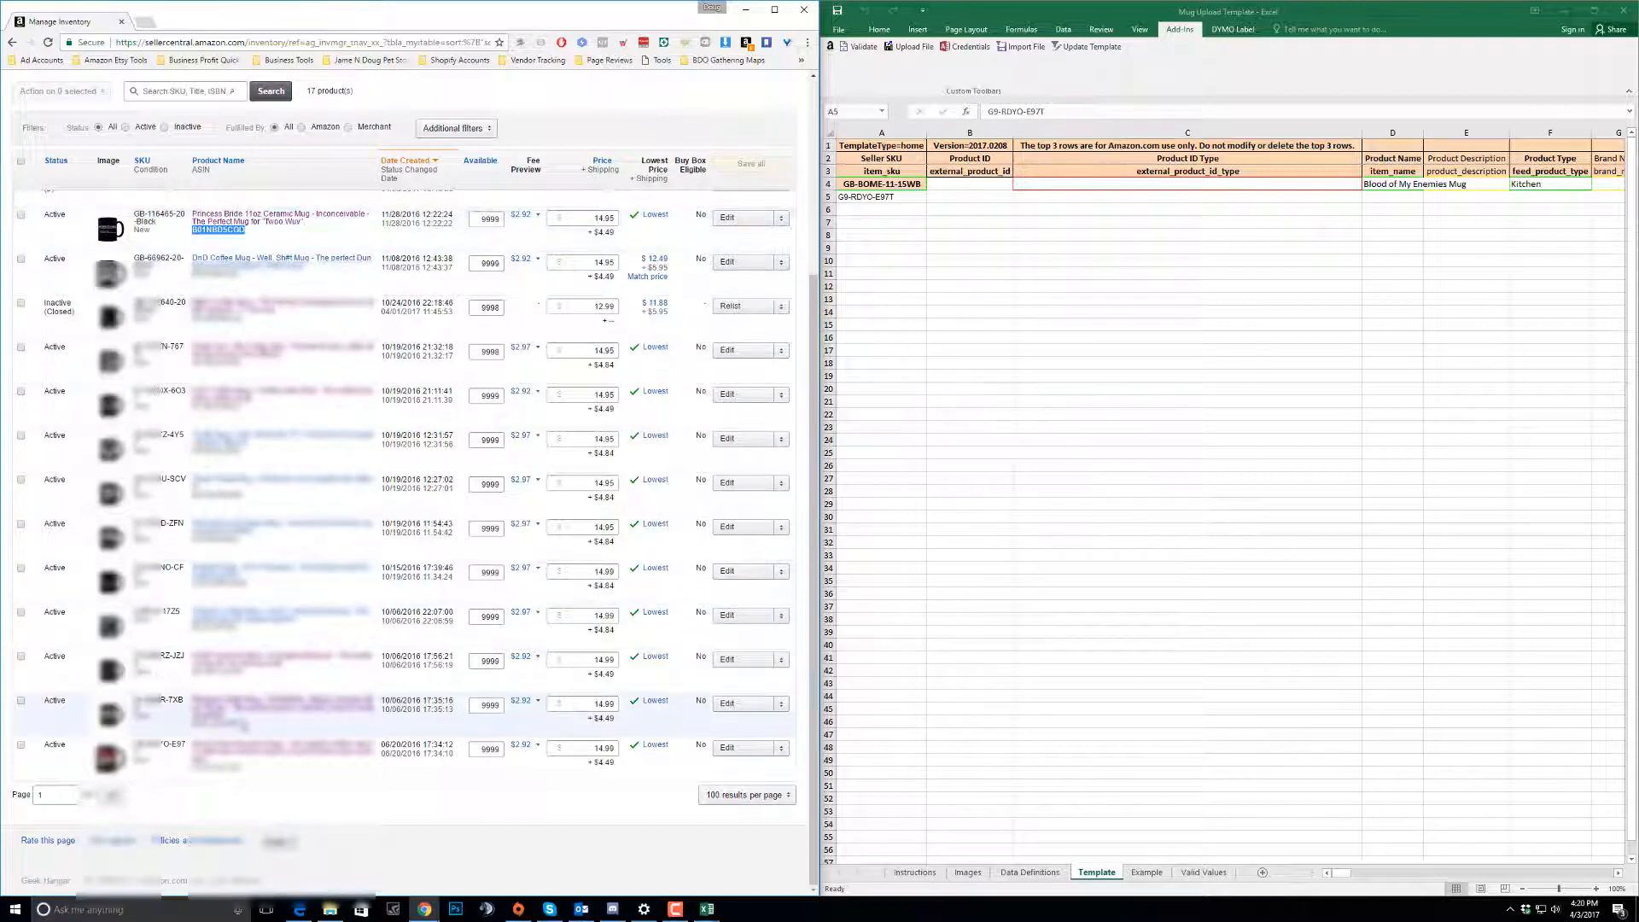
{"action": "left_click_drag", "start_coordinate": [244, 766], "coordinate": [191, 767]}
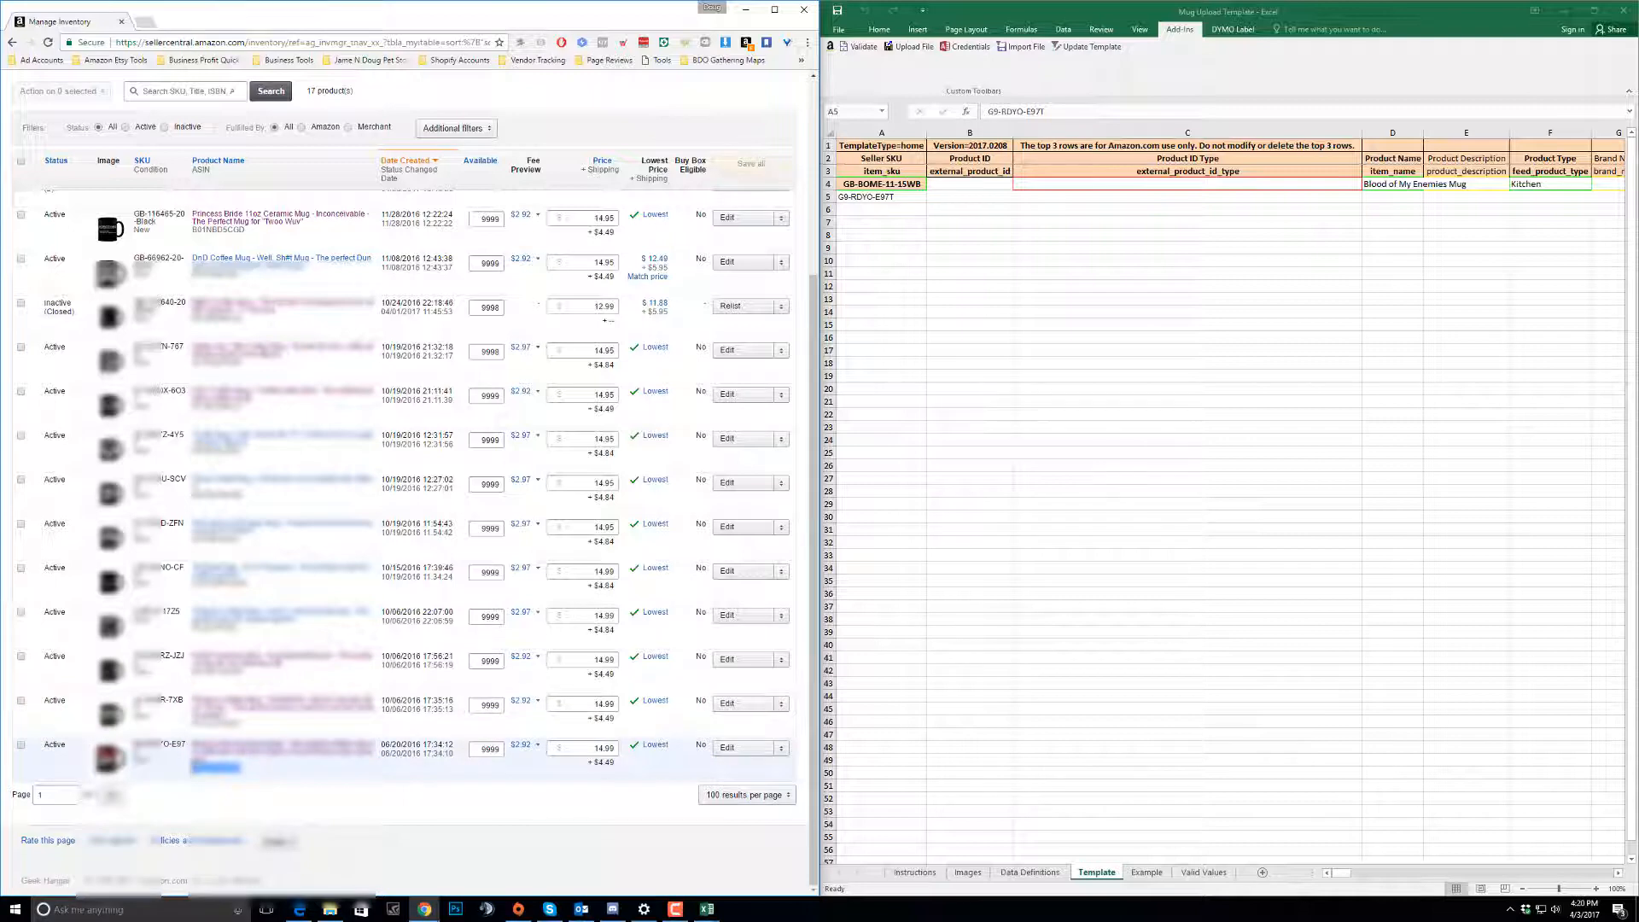
{"action": "double_click", "coordinate": [952, 197]}
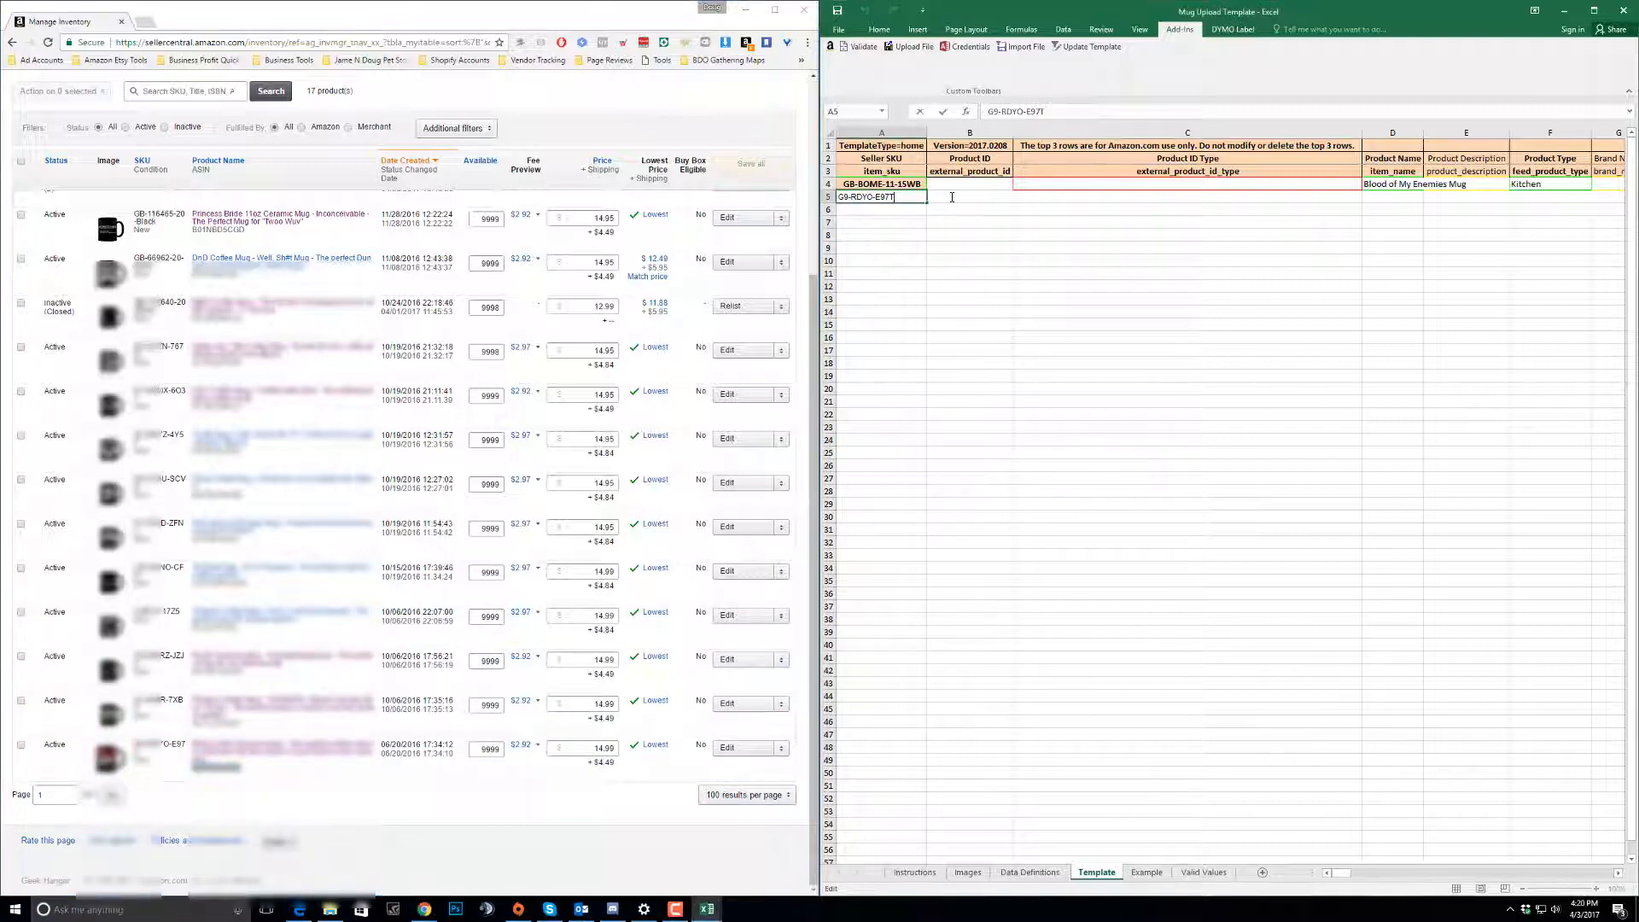
{"action": "left_click", "coordinate": [952, 197]}
{"action": "type", "text": "B01HC5J25O"}
- Enter ASIN as the Product ID Type in row 5
{"action": "left_click", "coordinate": [1046, 195]}
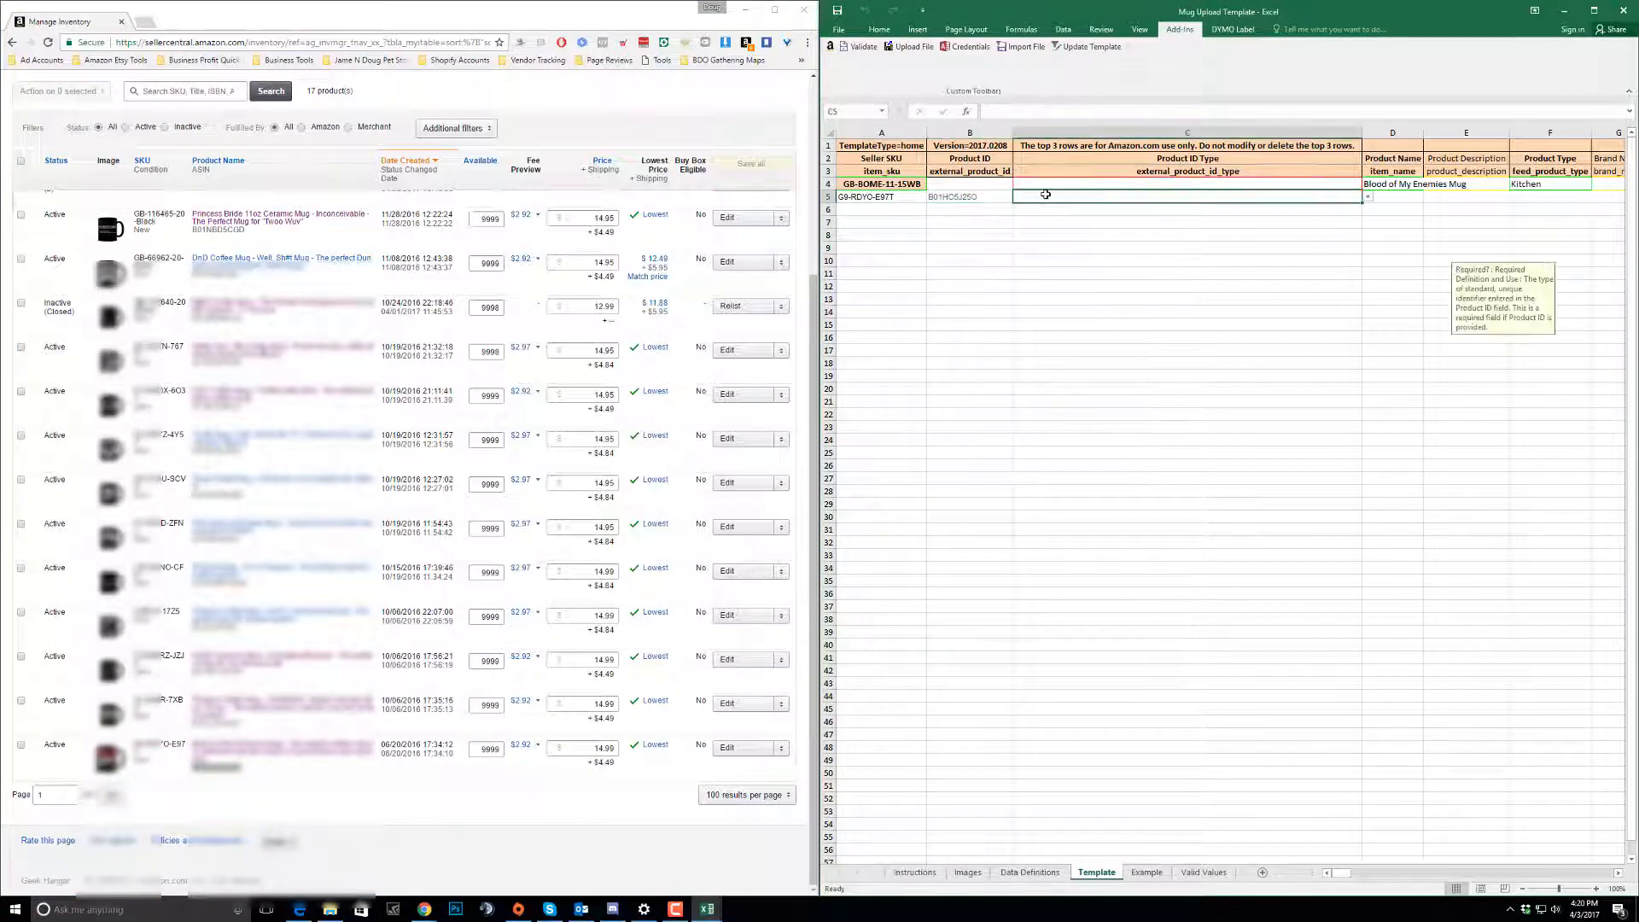
{"action": "left_click", "coordinate": [1369, 199]}
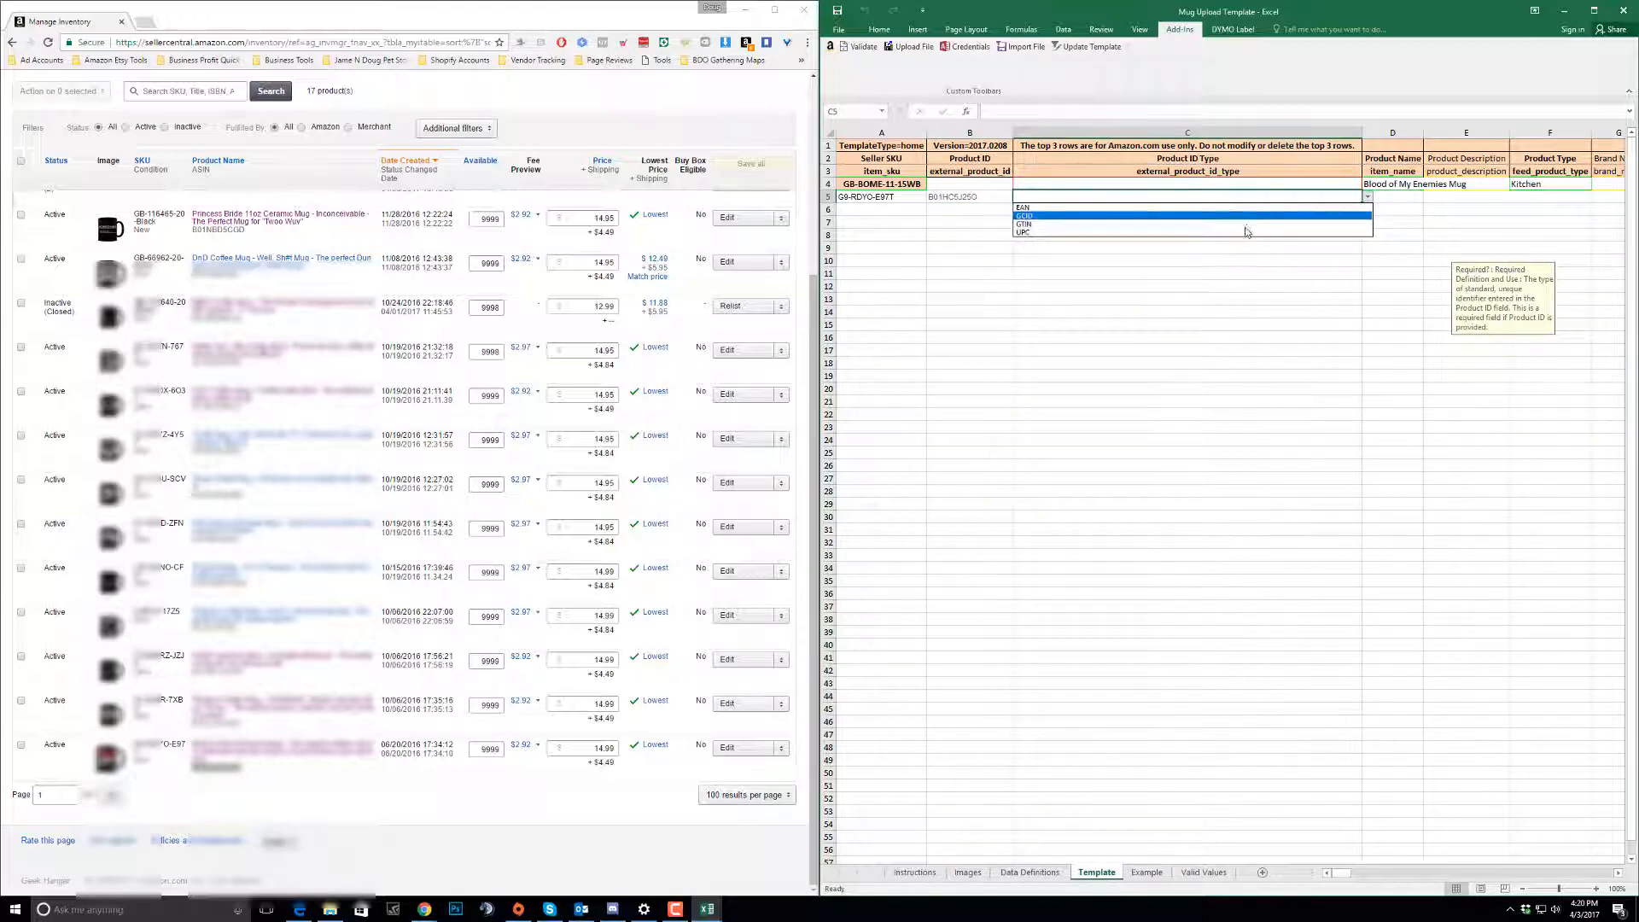
{"action": "left_click", "coordinate": [1210, 197]}
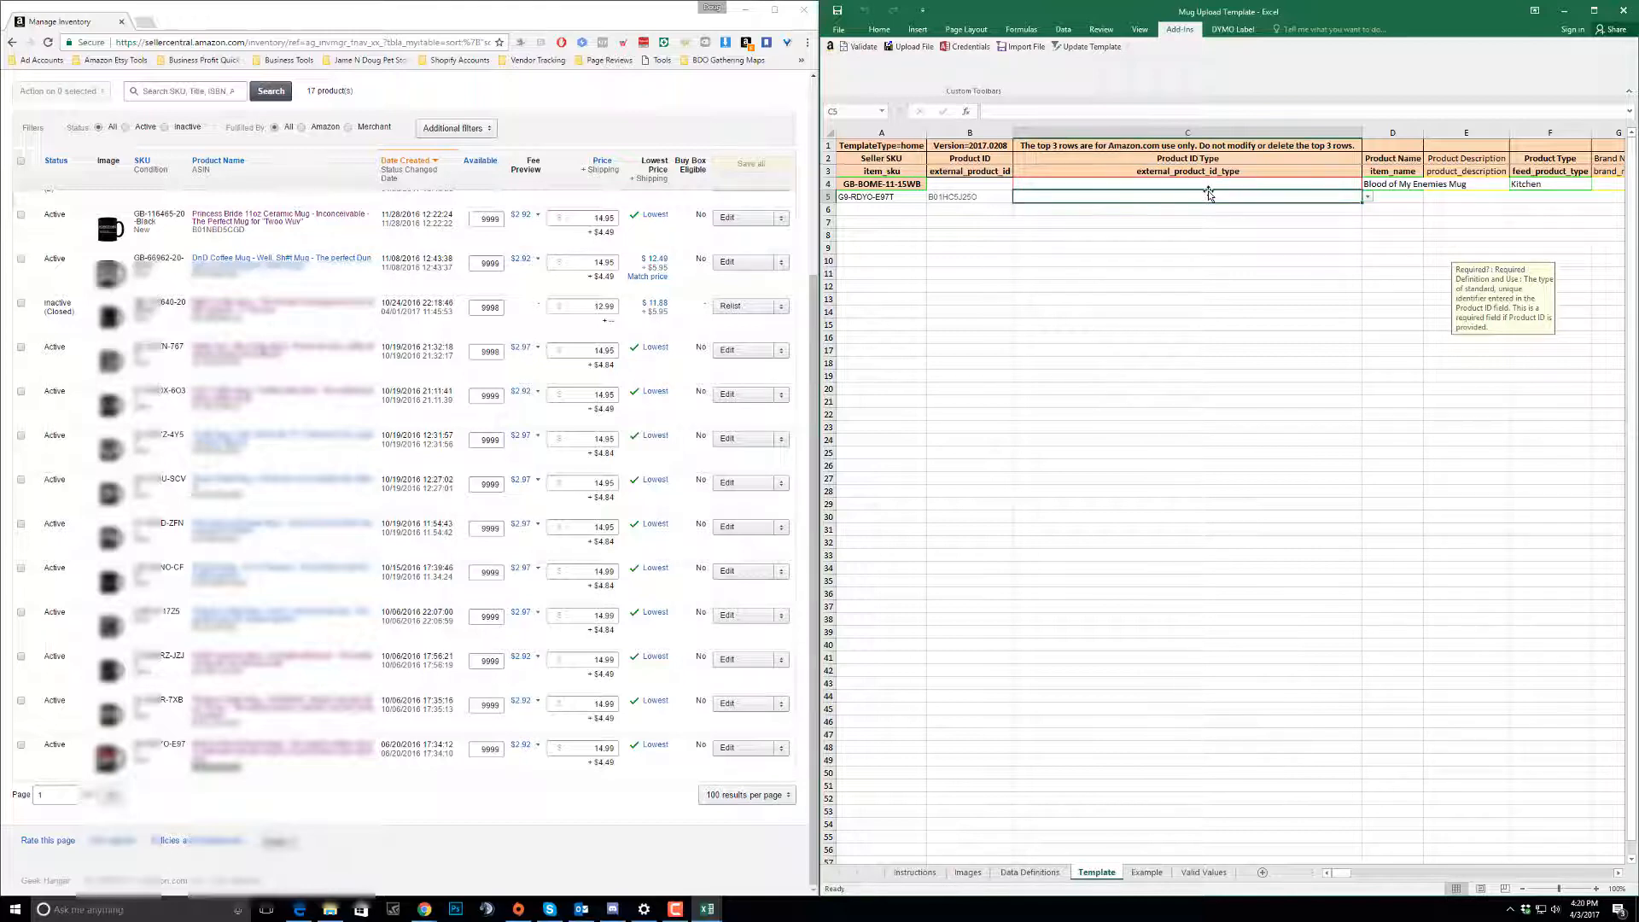
{"action": "type", "text": "ASIN"}
{"action": "left_click", "coordinate": [1187, 210]}
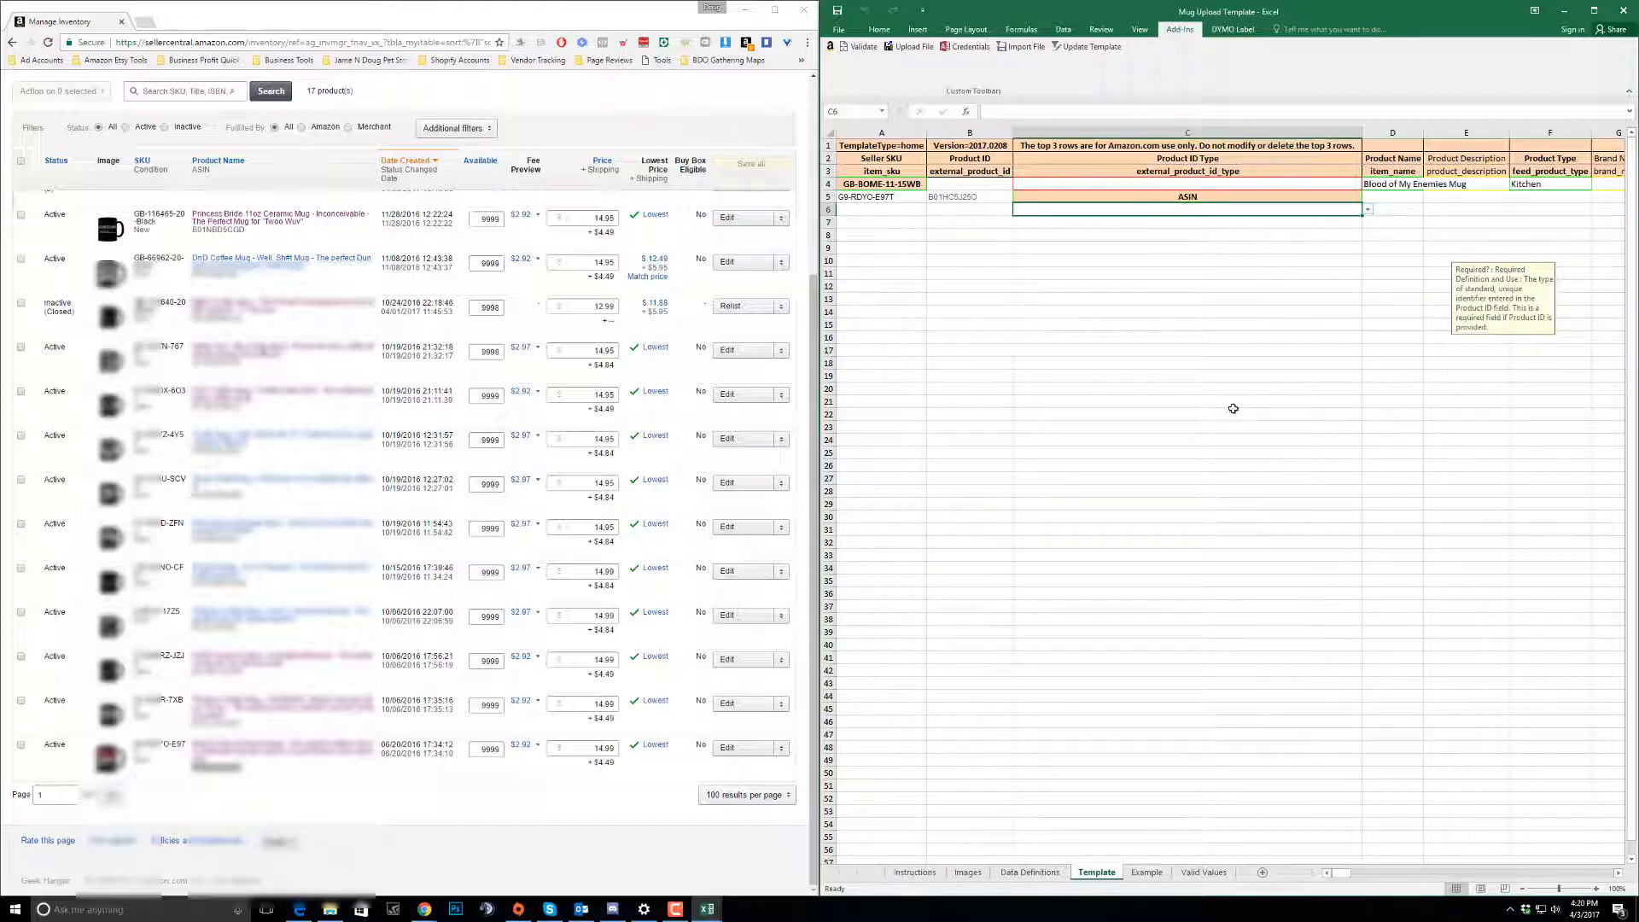
- Copy the last listed mug's full title, starting "Blood of My Enemies Mug - The perfect coffee mug", into the Product Name of row 5
{"action": "left_click", "coordinate": [1397, 199]}
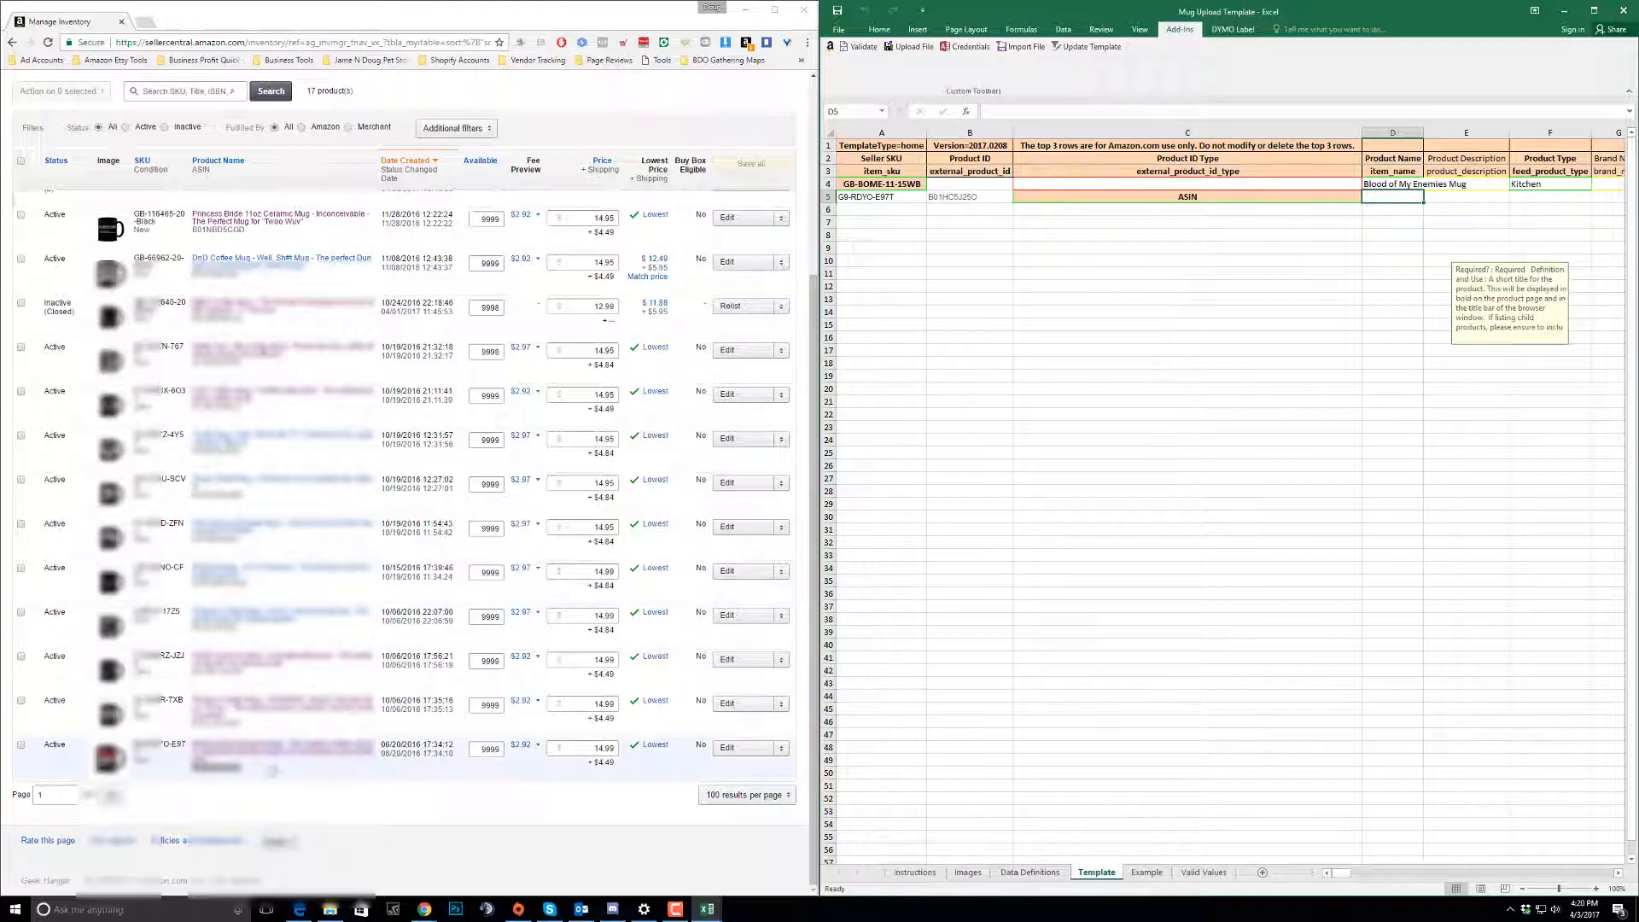
{"action": "left_click_drag", "start_coordinate": [208, 759], "coordinate": [196, 751]}
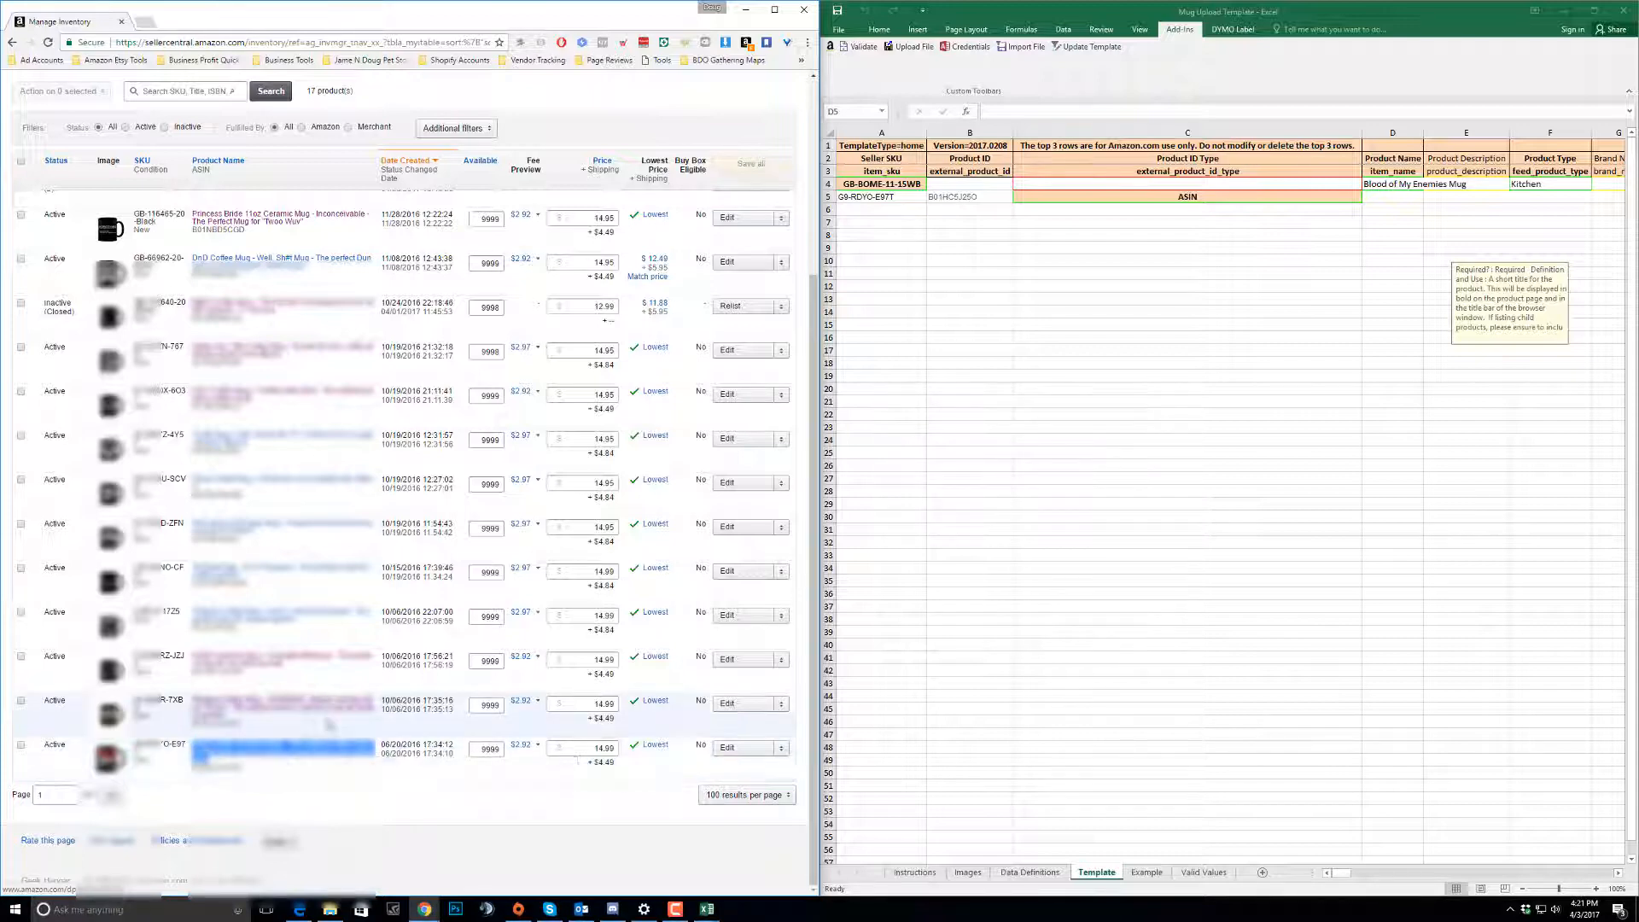
{"action": "left_click", "coordinate": [270, 769]}
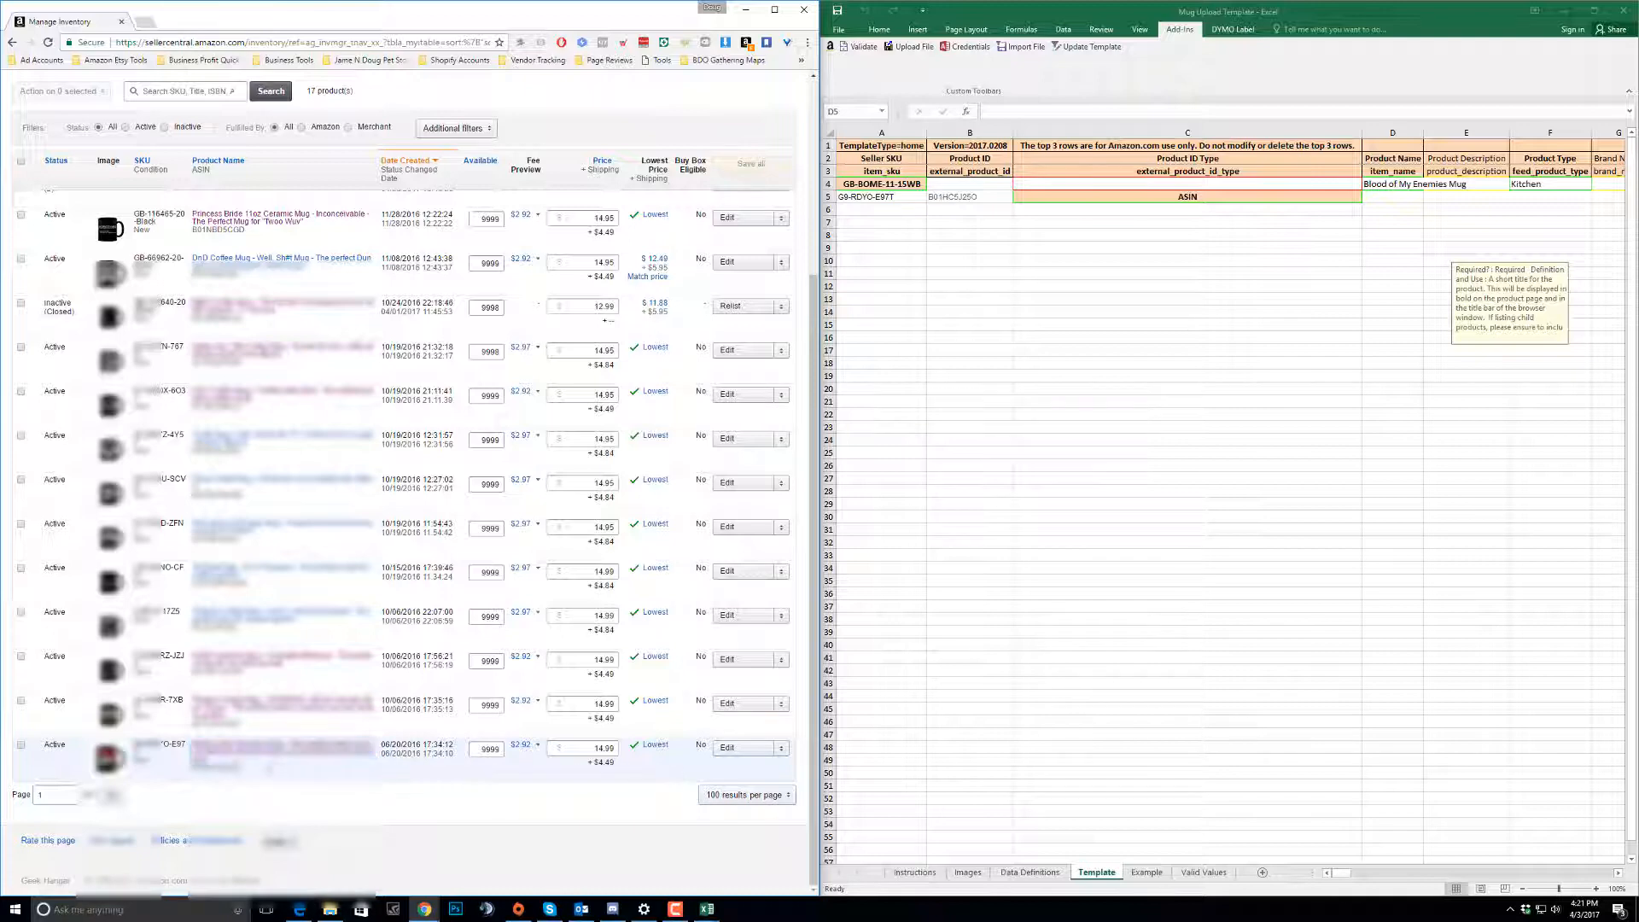
{"action": "left_click_drag", "start_coordinate": [211, 760], "coordinate": [194, 743]}
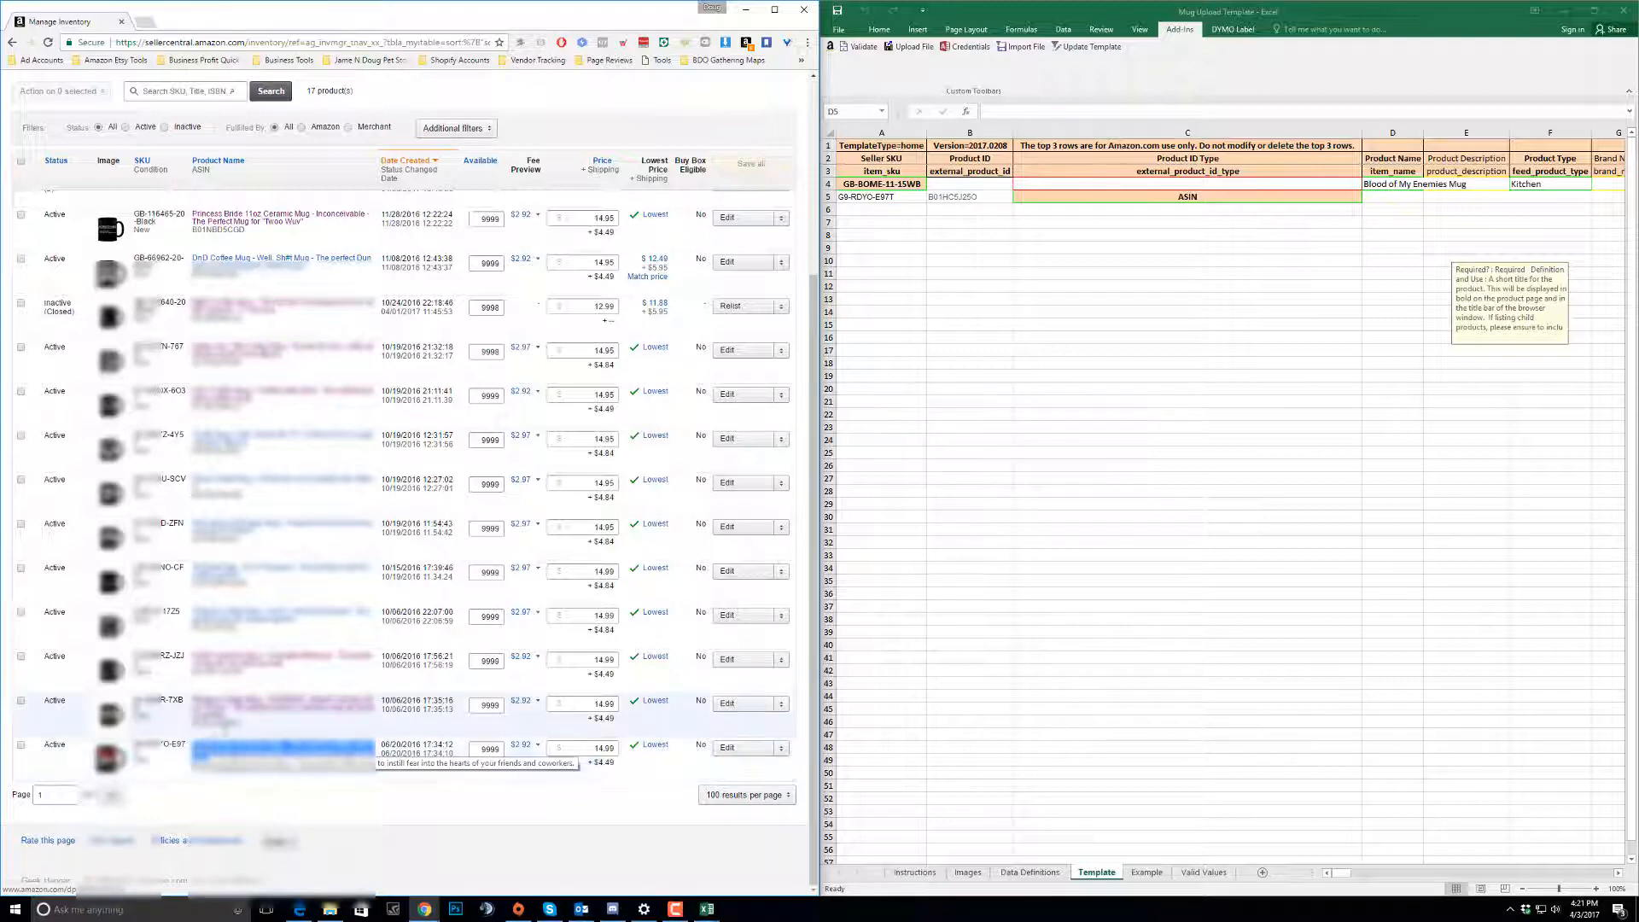
{"action": "left_click", "coordinate": [1381, 196]}
{"action": "right_click", "coordinate": [1382, 197]}
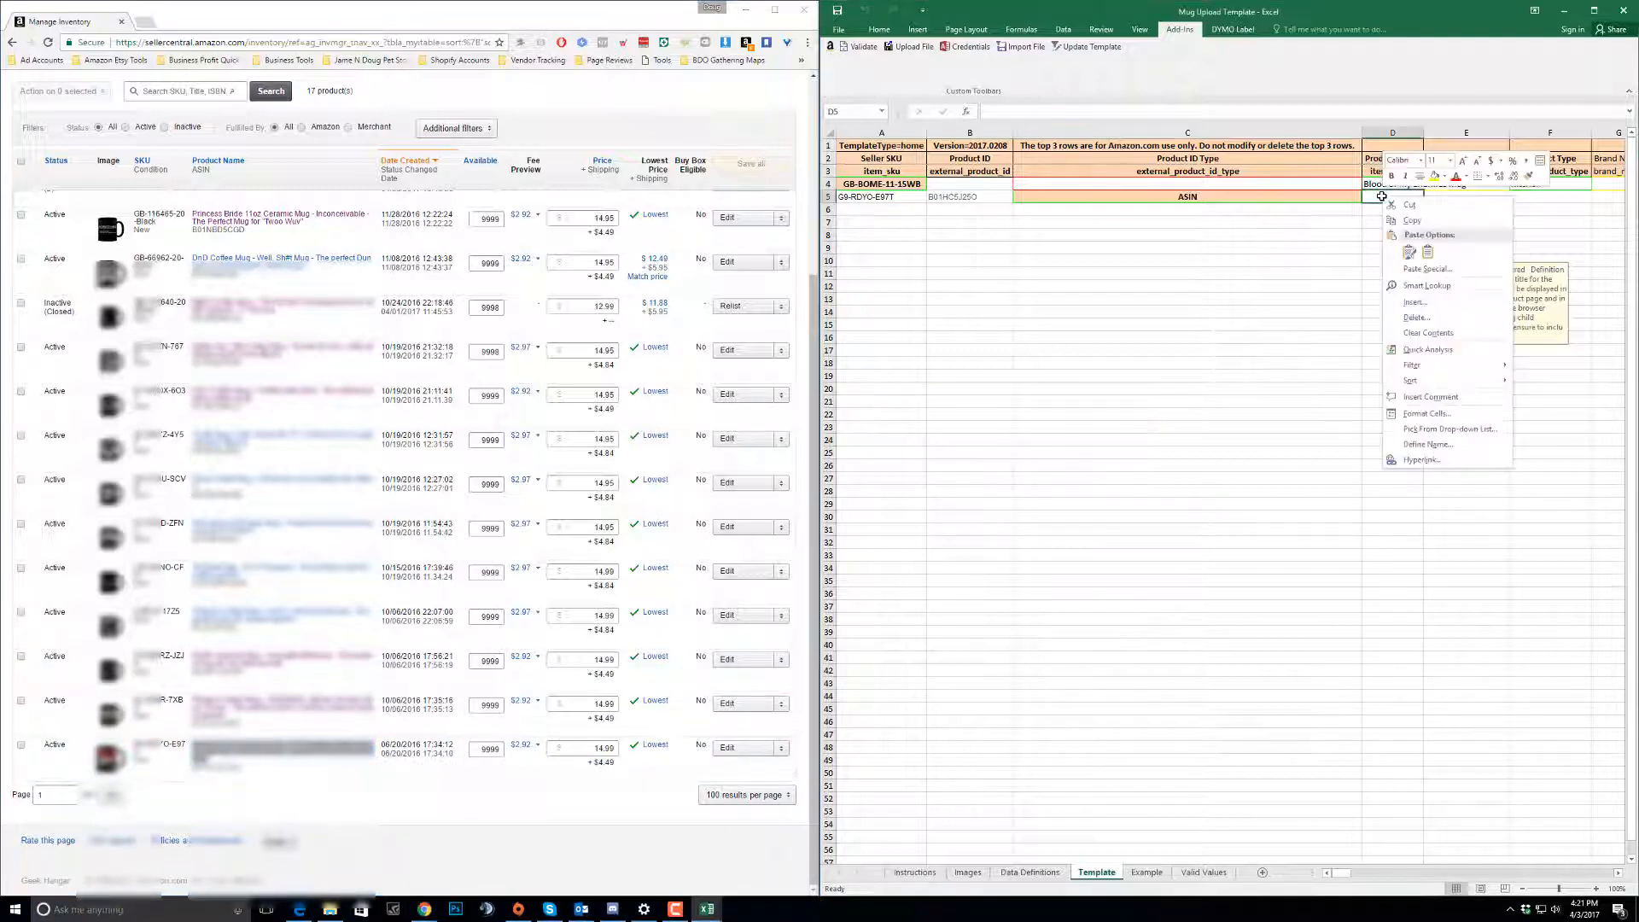
{"action": "left_click", "coordinate": [1409, 252]}
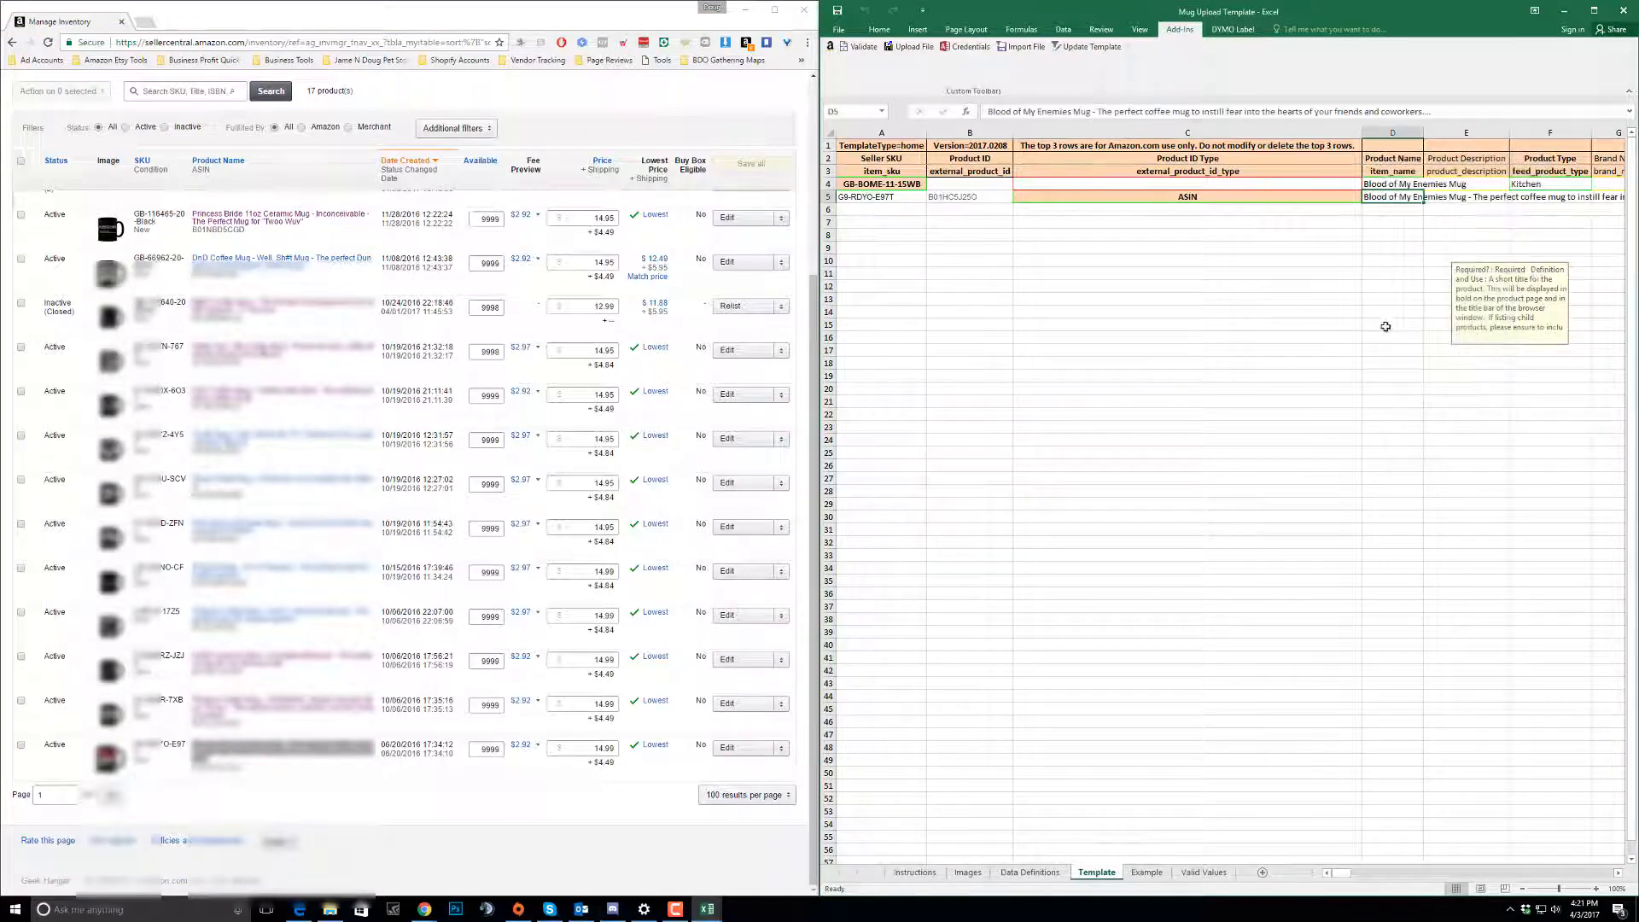
- Set the Product Type of row 5 to Kitchen
{"action": "left_click_drag", "start_coordinate": [1339, 873], "coordinate": [1347, 875]}
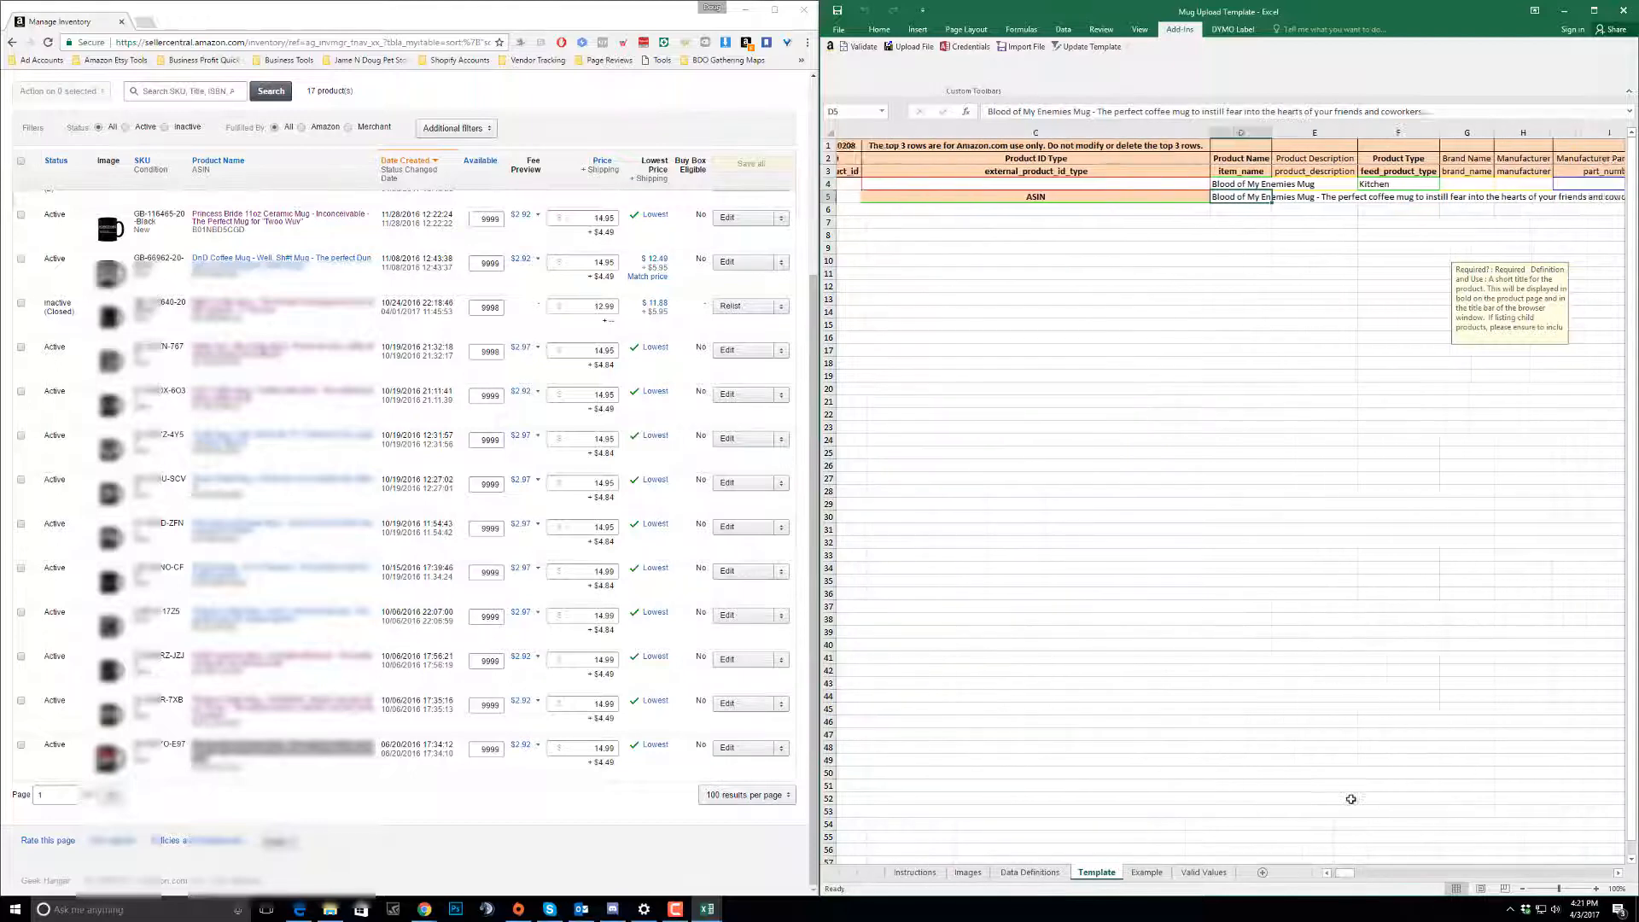
{"action": "left_click", "coordinate": [1290, 186]}
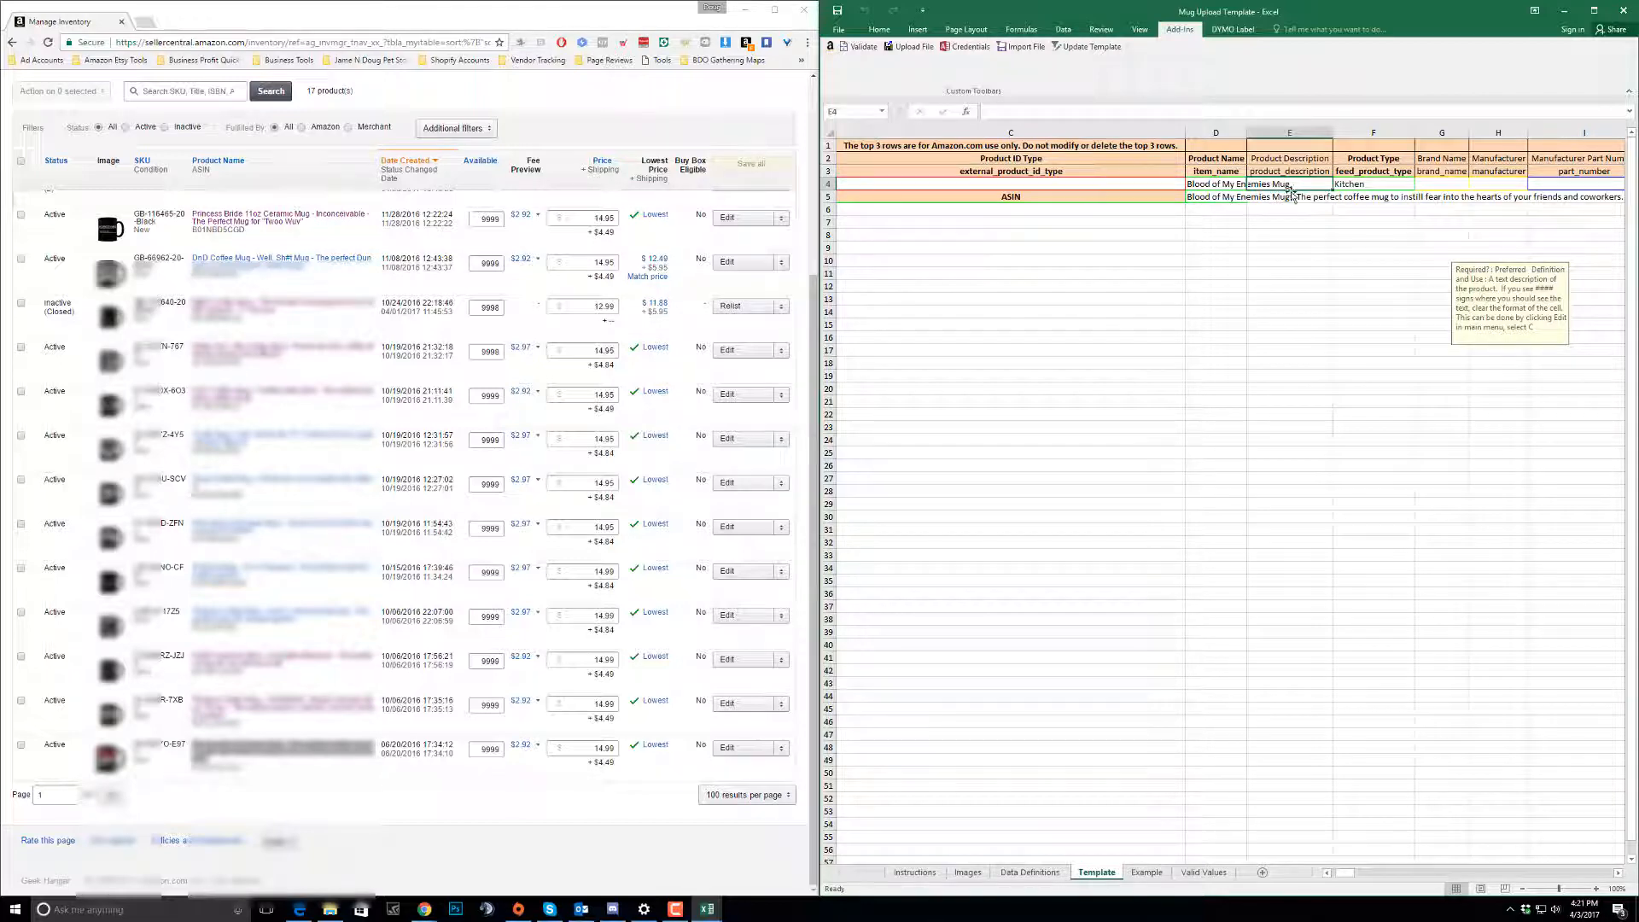
{"action": "left_click", "coordinate": [1354, 193]}
{"action": "left_click", "coordinate": [1421, 197]}
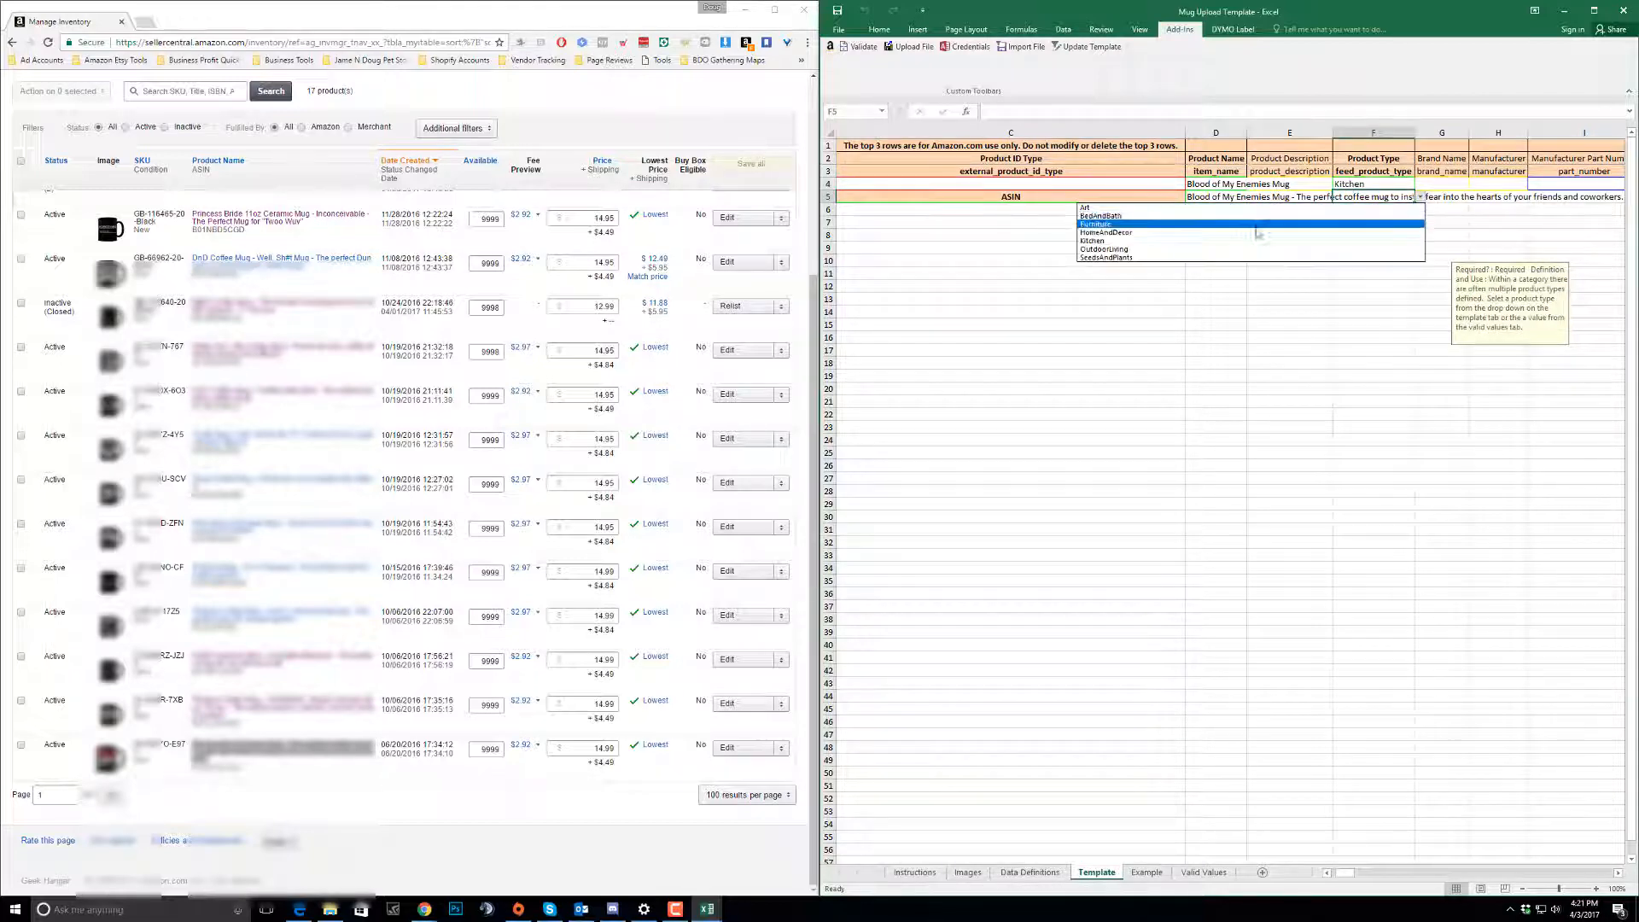
{"action": "left_click", "coordinate": [1325, 238]}
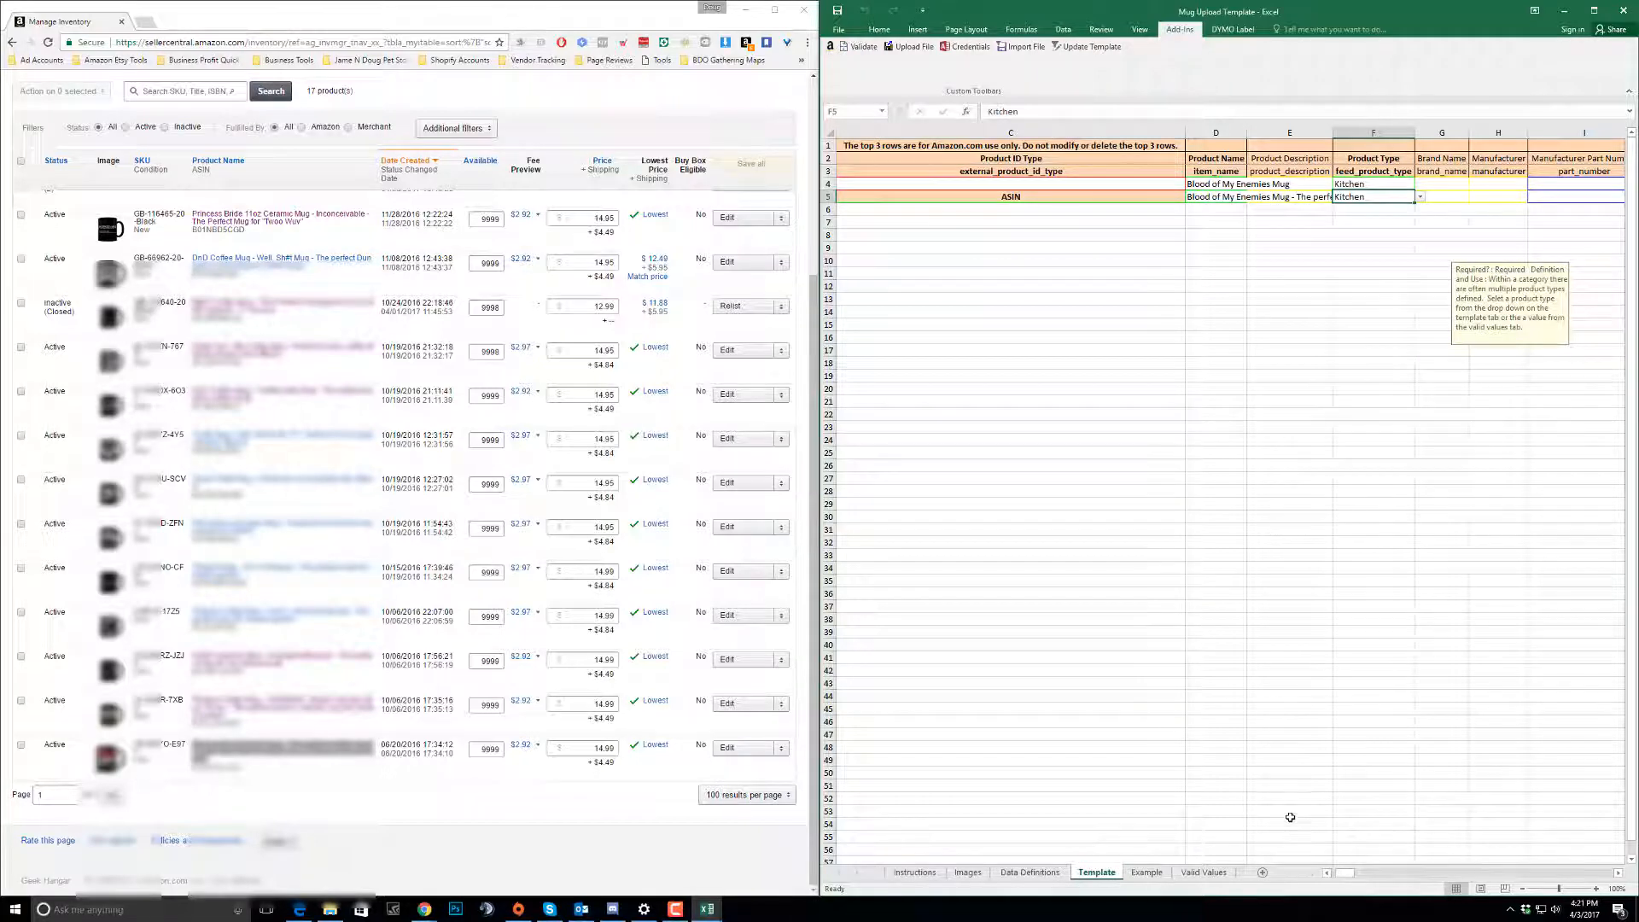
- Enter Kitchen as the Item Type Keyword in row 5
{"action": "left_click_drag", "start_coordinate": [1345, 874], "coordinate": [1354, 877]}
{"action": "left_click", "coordinate": [1252, 198]}
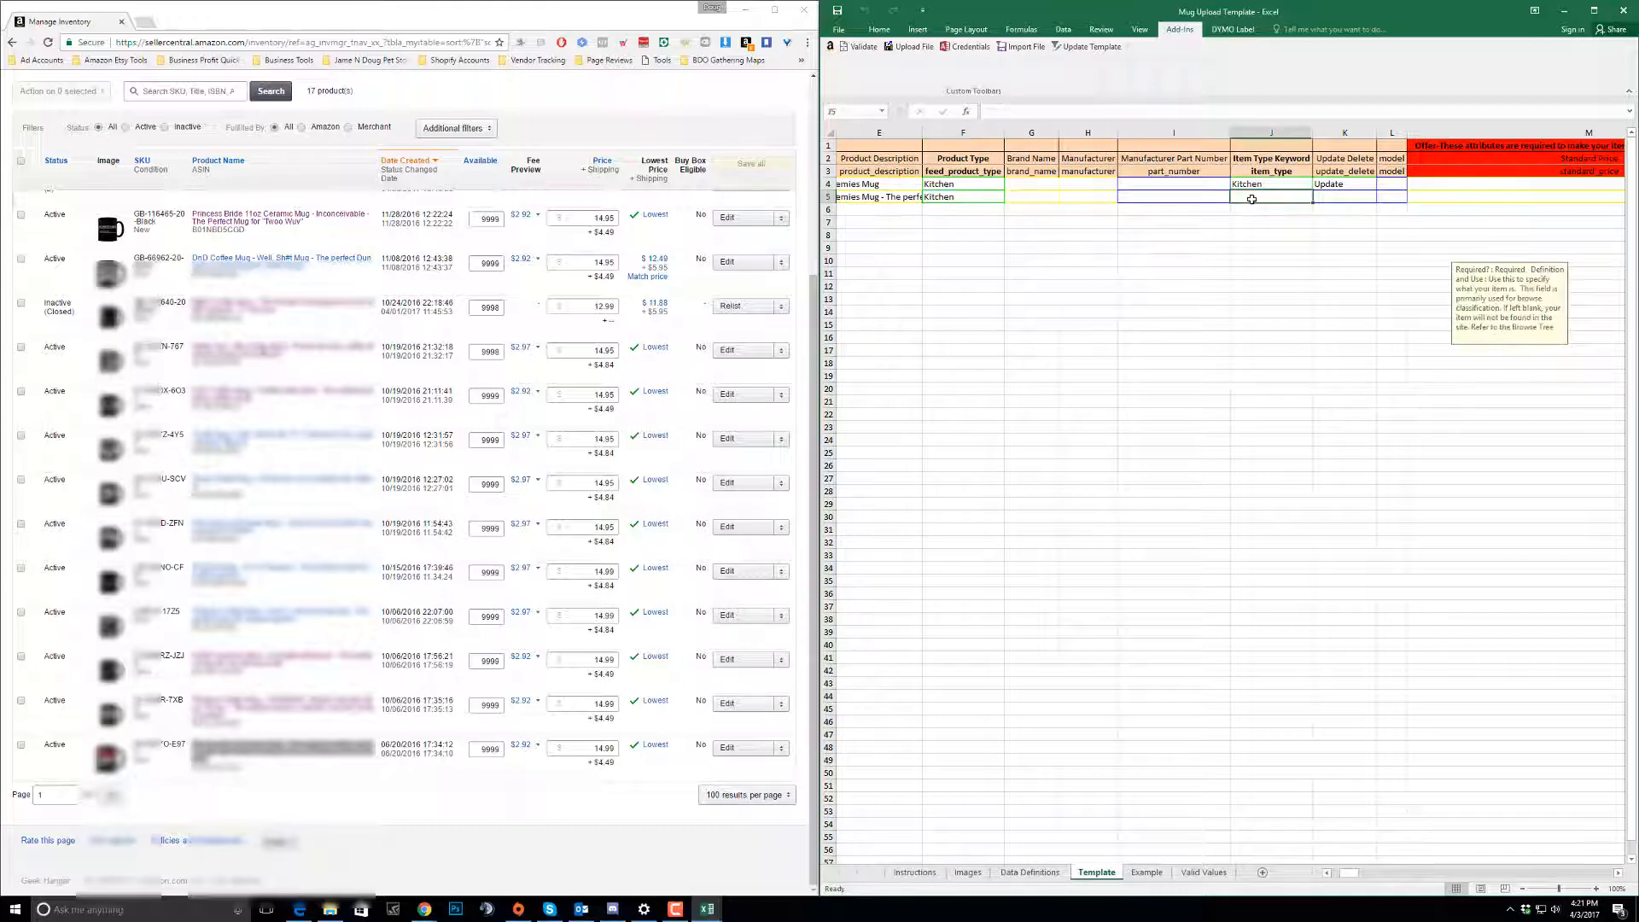
{"action": "type", "text": "Kitchen"}
{"action": "key", "text": "Tab"}
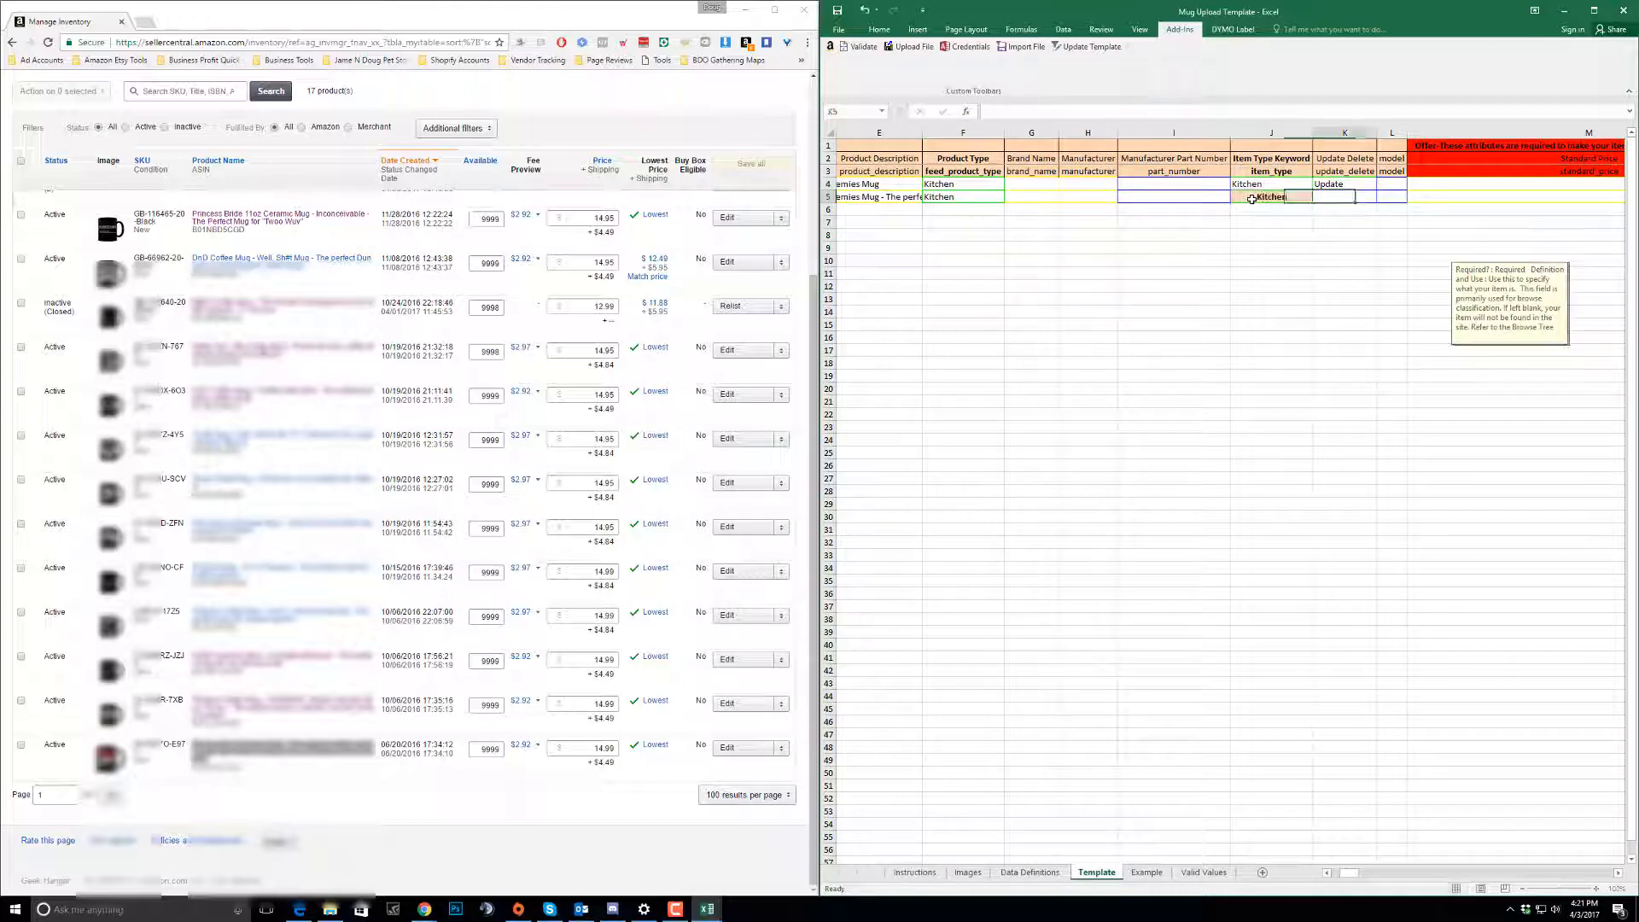
- Set the Update Delete field of row 5 to Update
{"action": "type", "text": "YU"}
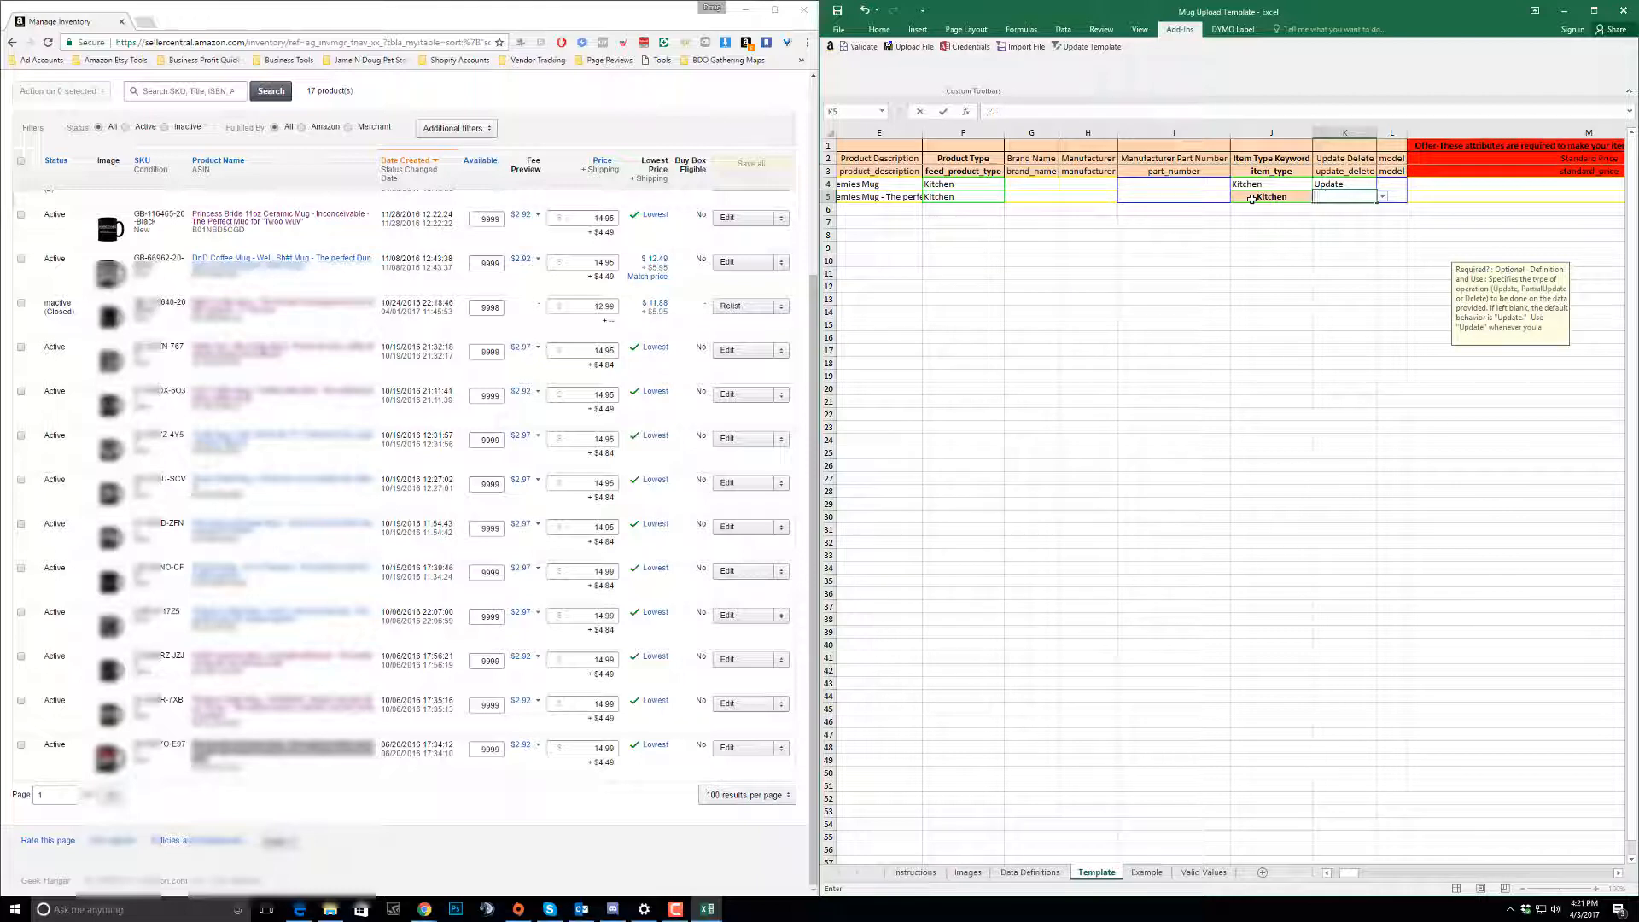
{"action": "left_click", "coordinate": [1382, 199]}
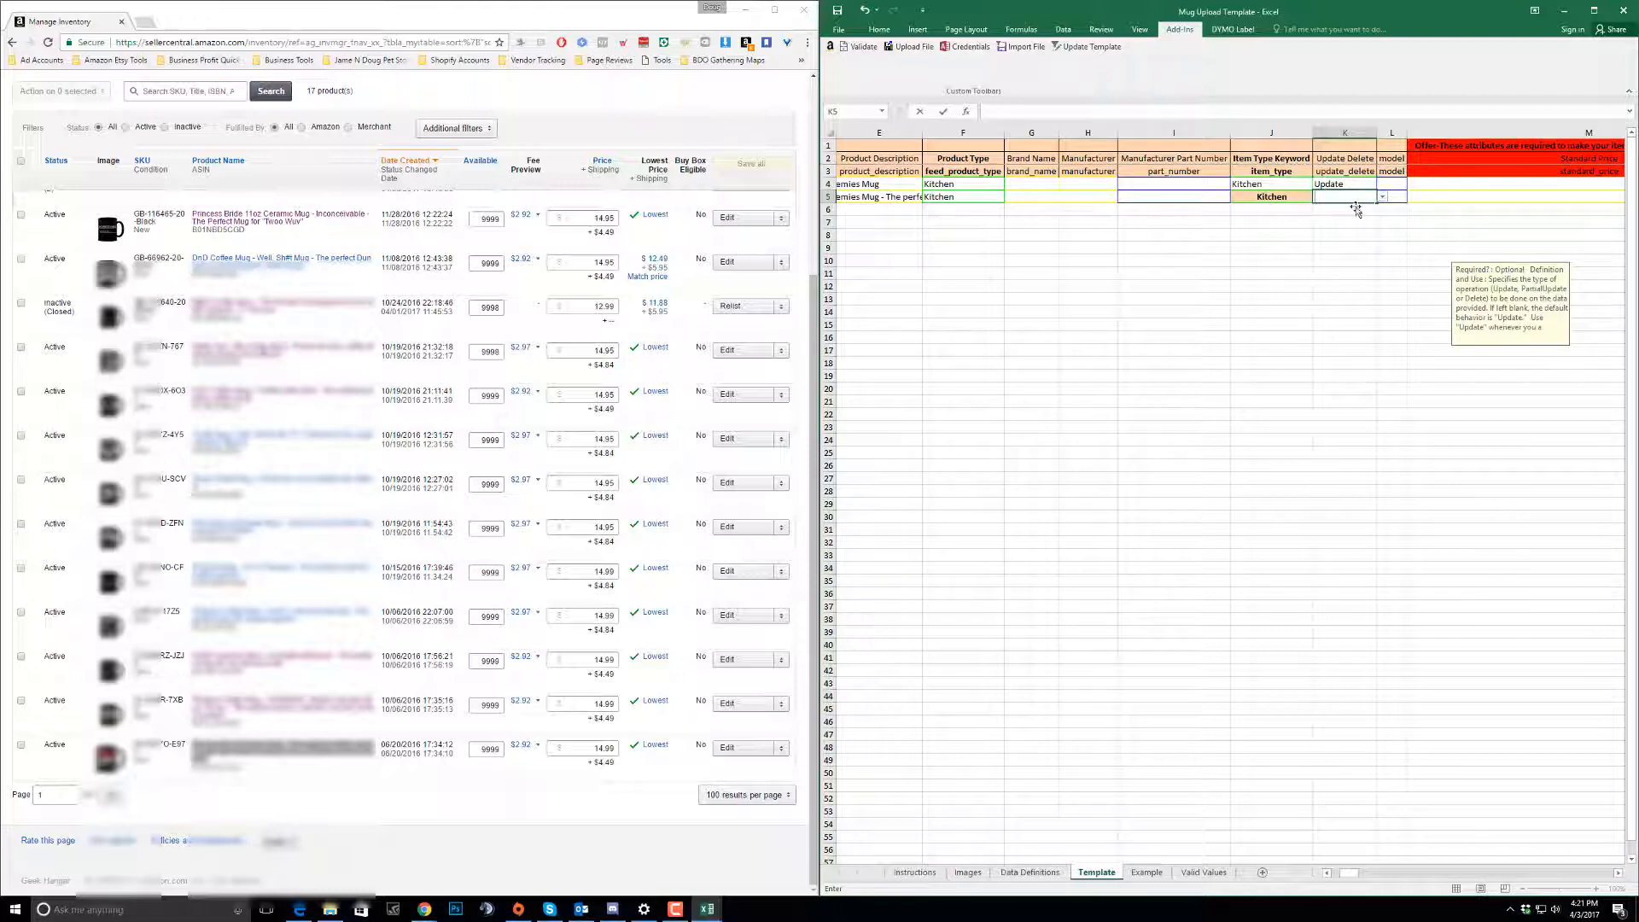
{"action": "left_click", "coordinate": [1227, 225]}
{"action": "left_click", "coordinate": [1261, 283]}
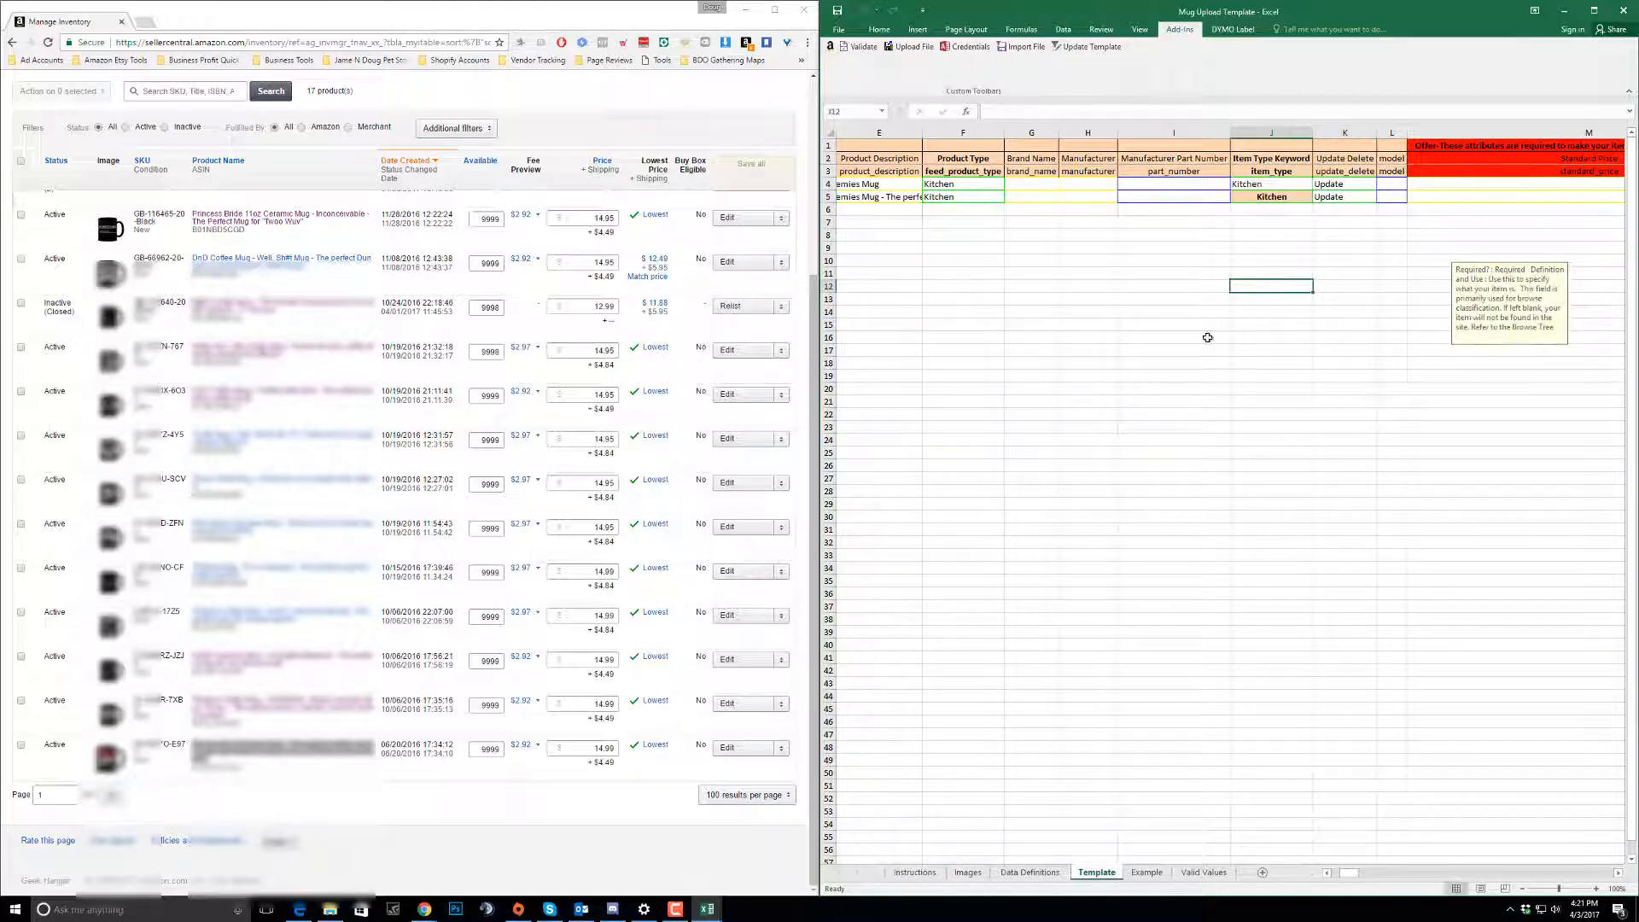
- Set the Parentage of row 5 to Child in the variation columns
{"action": "left_click_drag", "start_coordinate": [1372, 877], "coordinate": [1505, 875]}
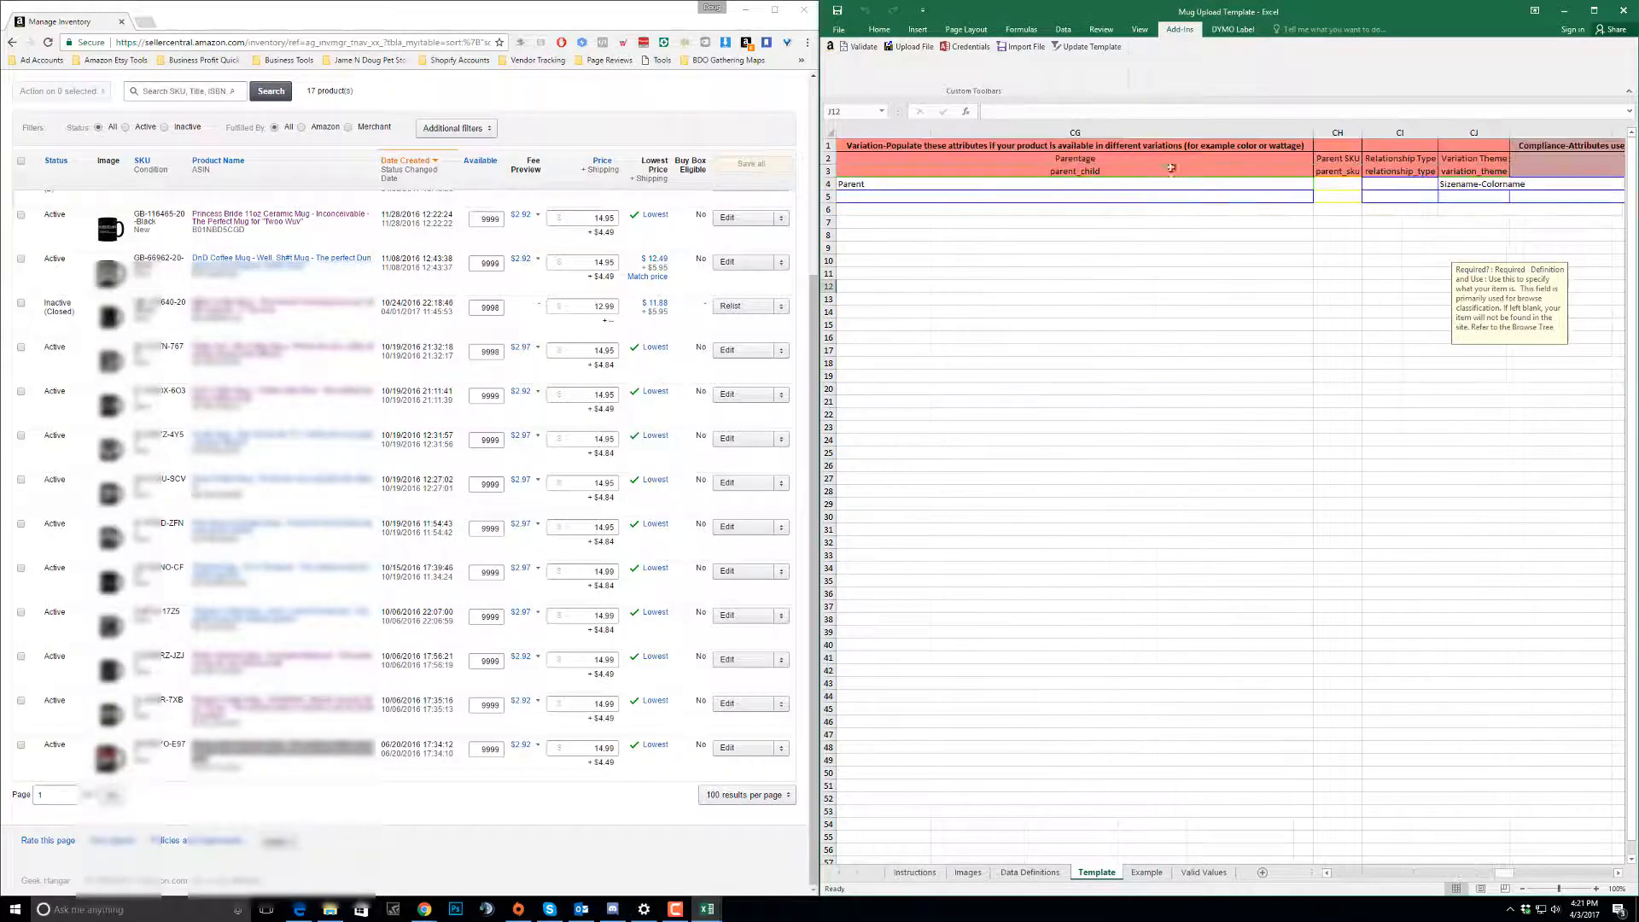
{"action": "left_click", "coordinate": [1218, 196]}
{"action": "left_click", "coordinate": [1320, 196]}
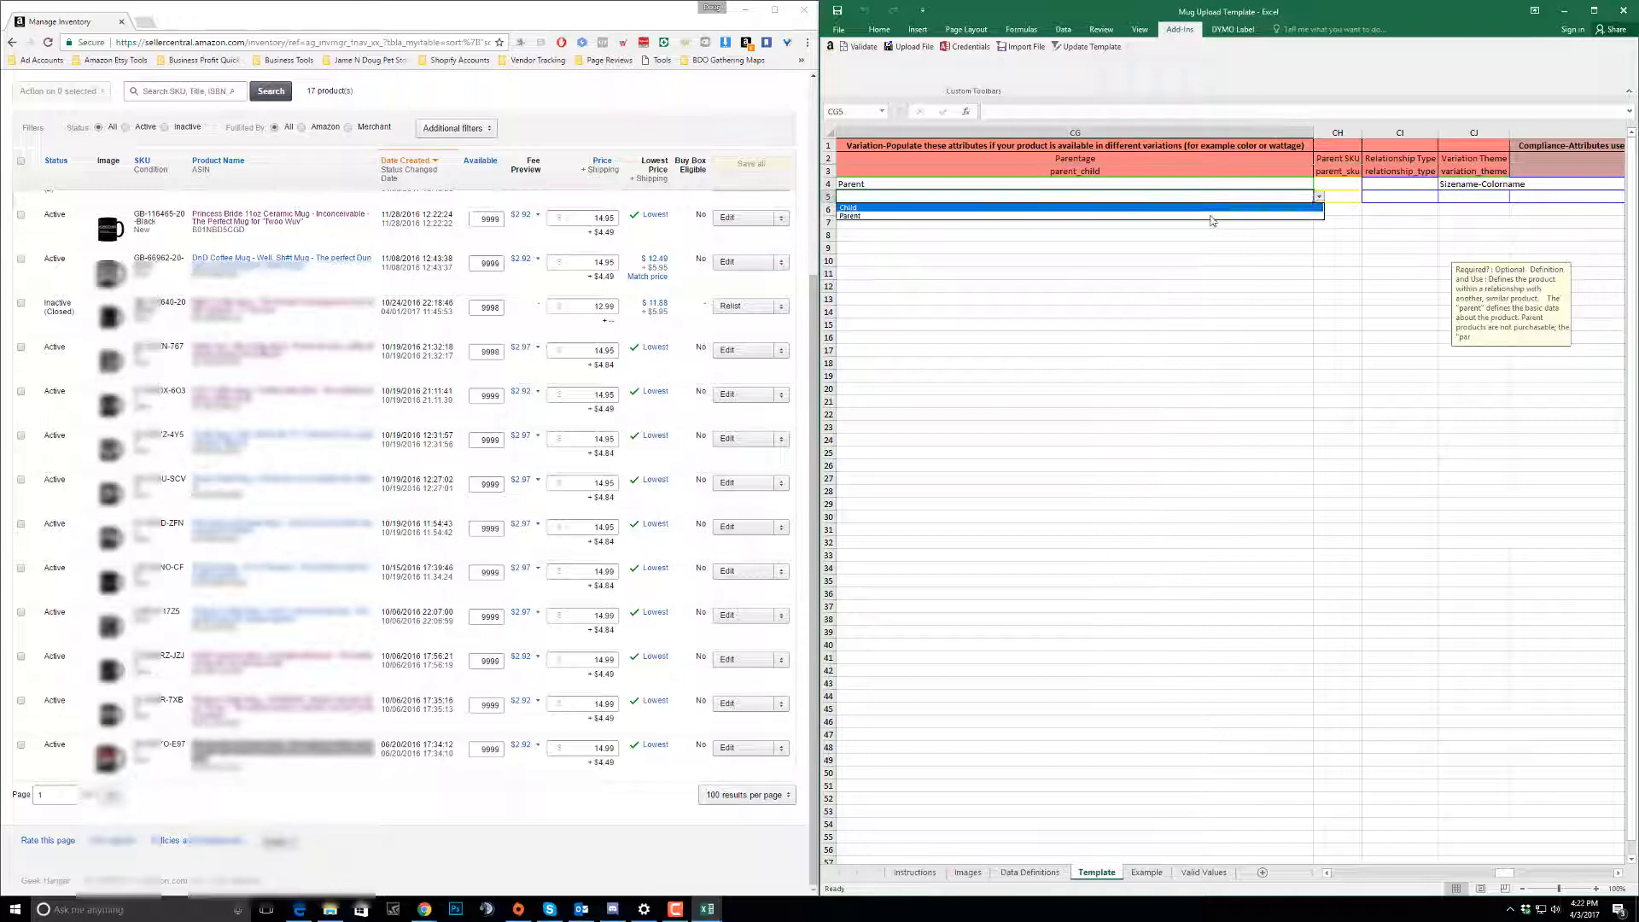
{"action": "left_click", "coordinate": [1141, 209]}
- Copy the parent listing's SKU, GB-BOME-11-15WB, from row 4 into the Parent SKU field of row 5
{"action": "left_click", "coordinate": [1335, 195]}
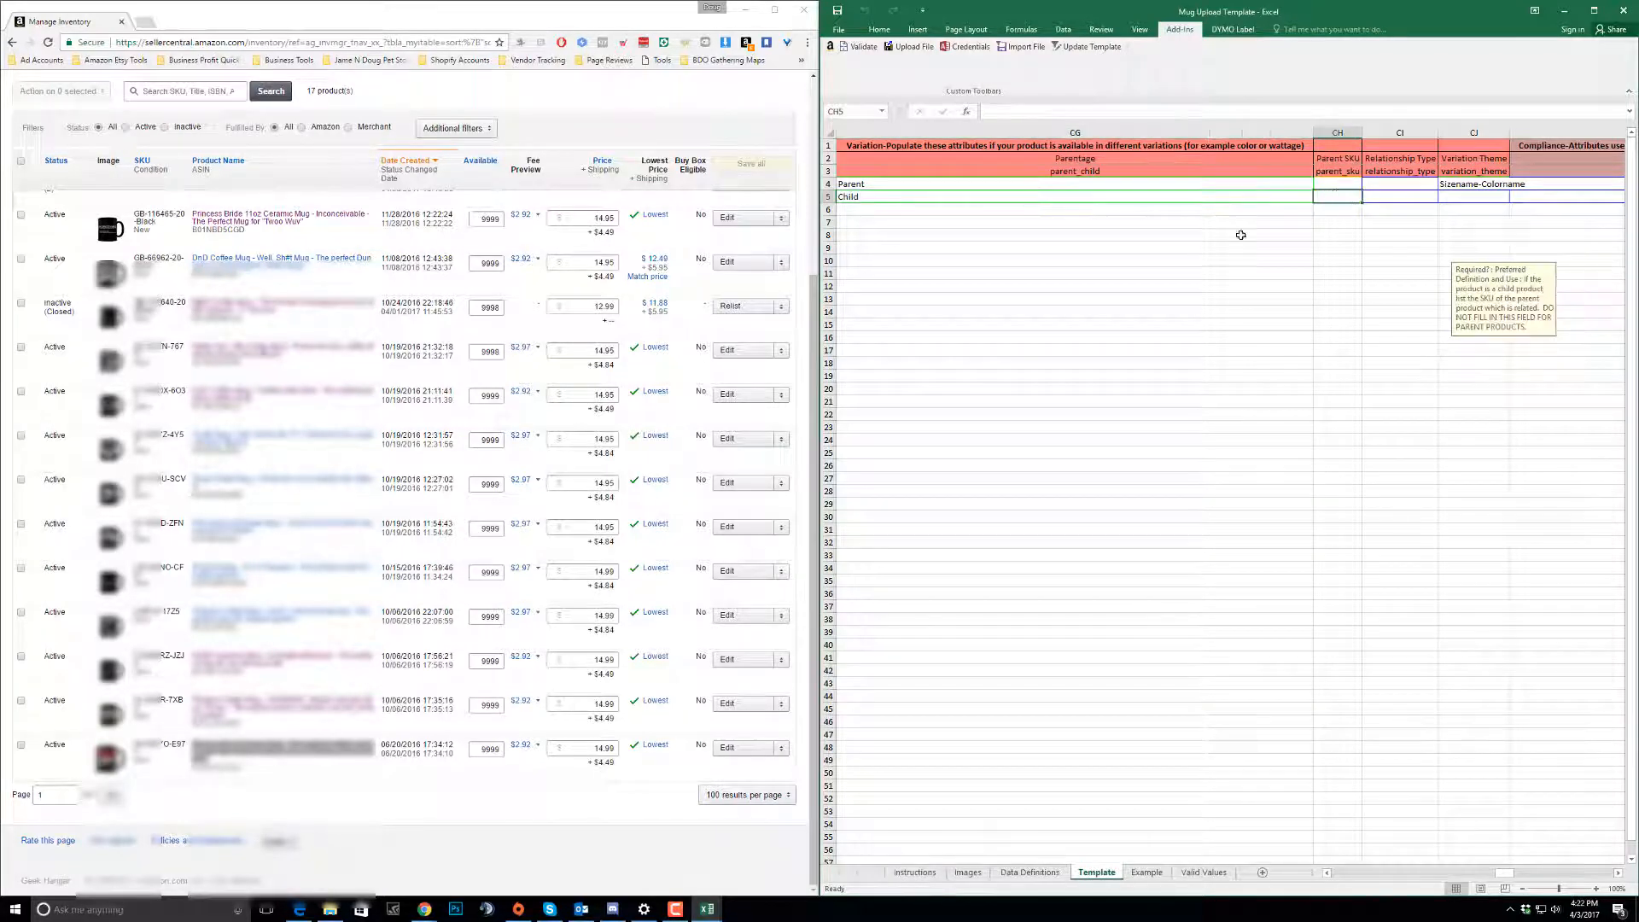
{"action": "left_click_drag", "start_coordinate": [1504, 876], "coordinate": [1343, 876]}
{"action": "left_click", "coordinate": [877, 184]}
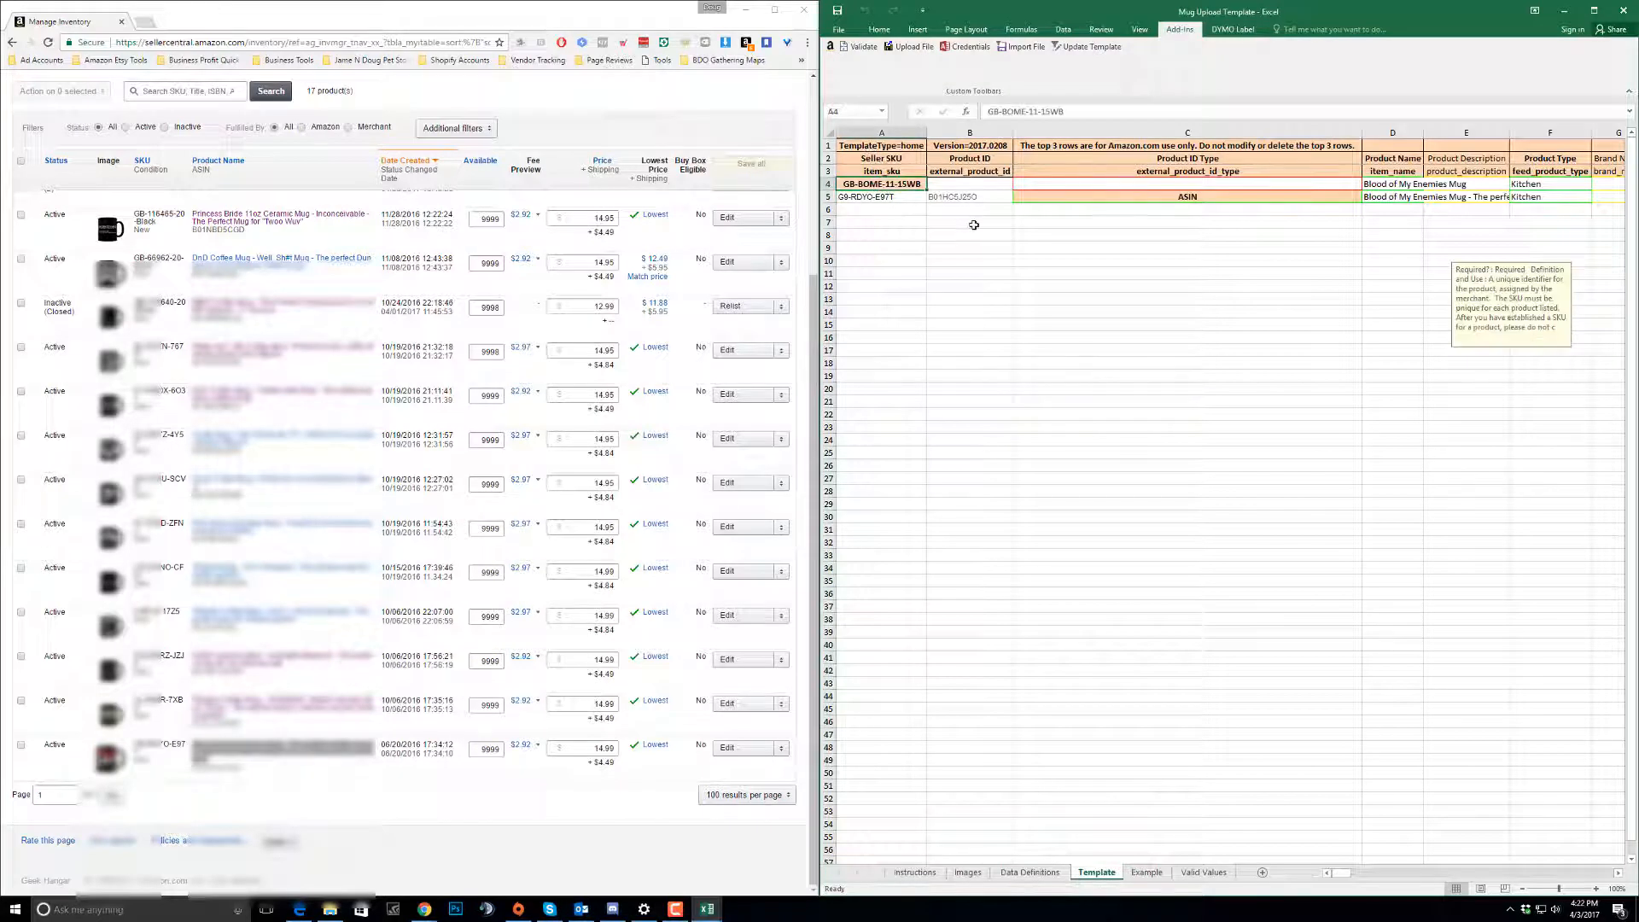
{"action": "key", "text": "ctrl+c"}
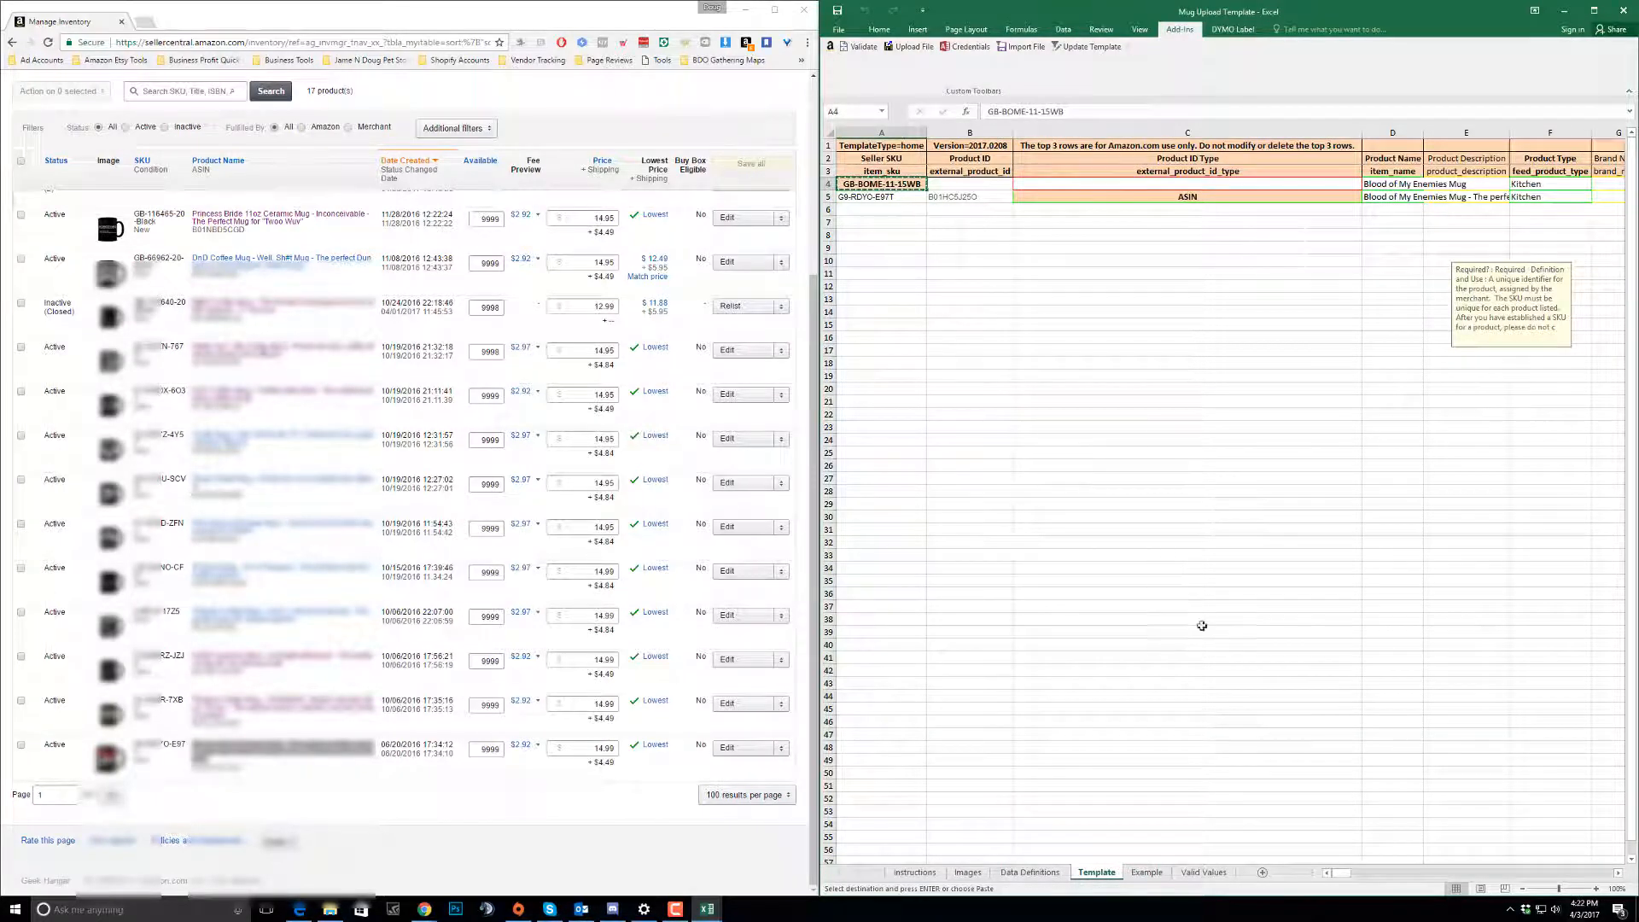
{"action": "left_click_drag", "start_coordinate": [1343, 874], "coordinate": [1504, 874]}
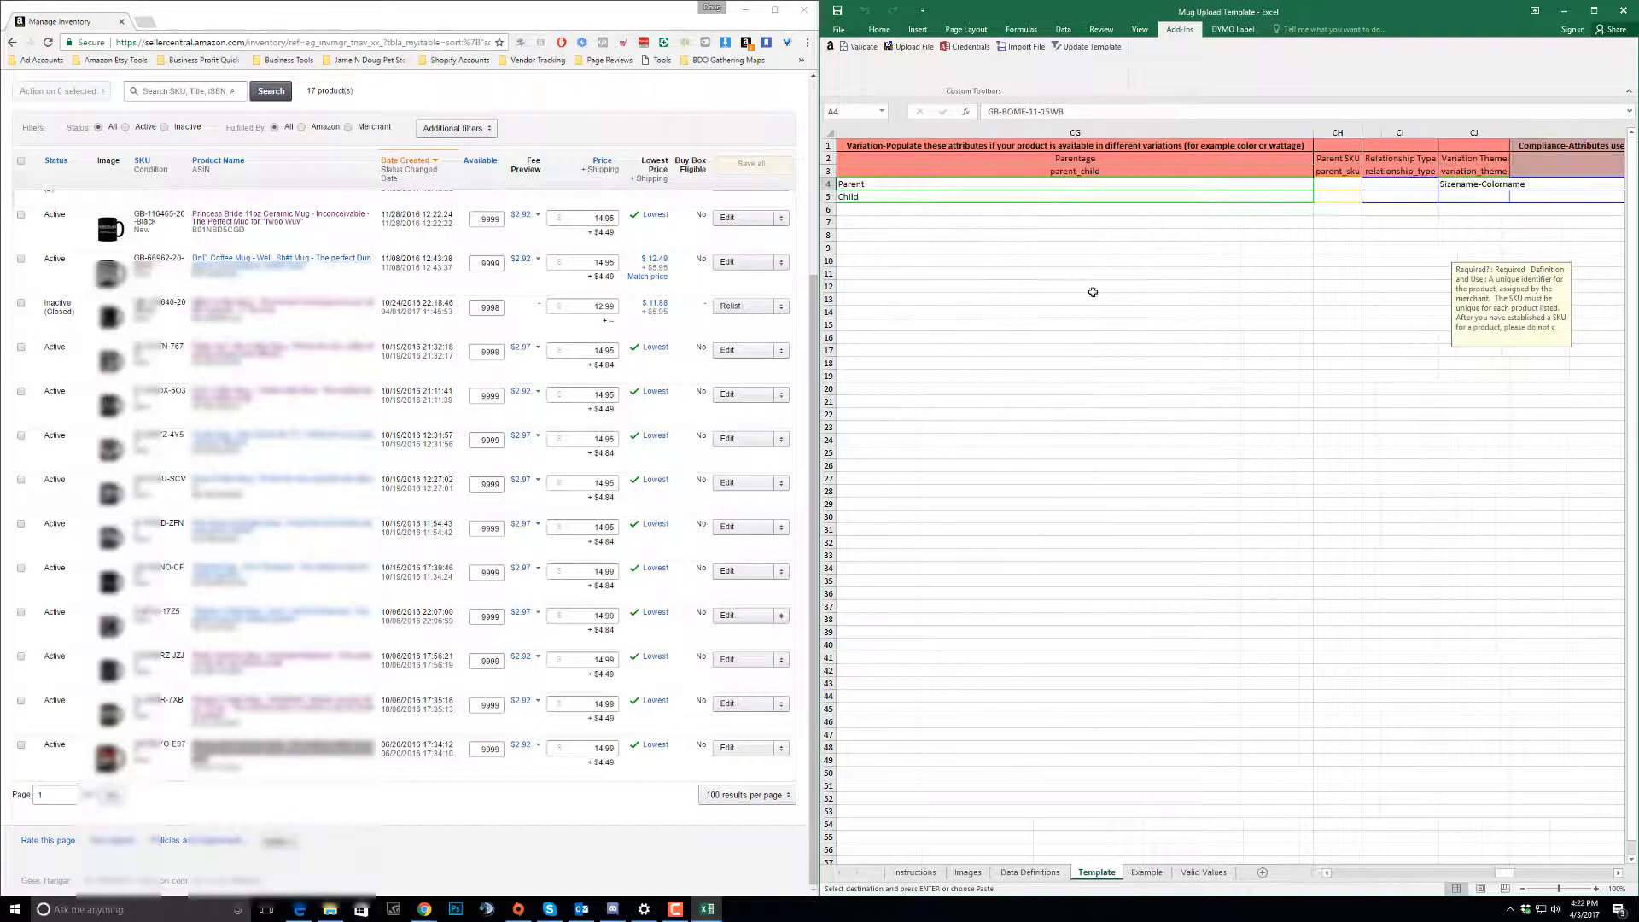
{"action": "left_click", "coordinate": [1324, 197]}
{"action": "key", "text": "ctrl+v"}
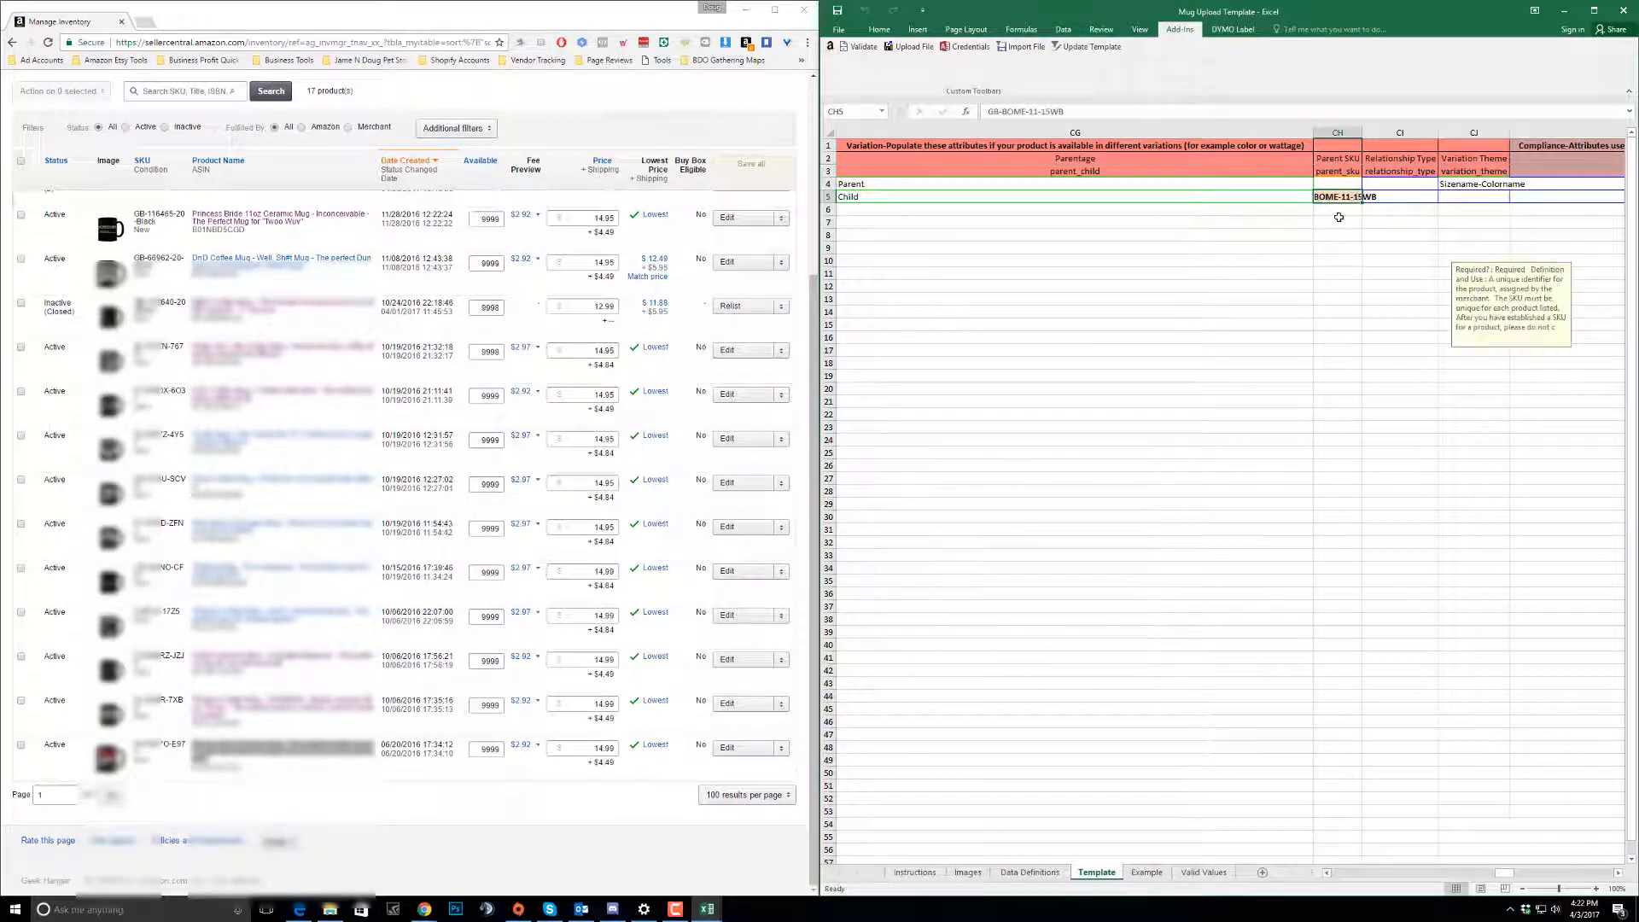
- Set the Relationship Type of row 5 to Variation and its Variation Theme to Sizename-Colorname
{"action": "left_click", "coordinate": [1381, 198]}
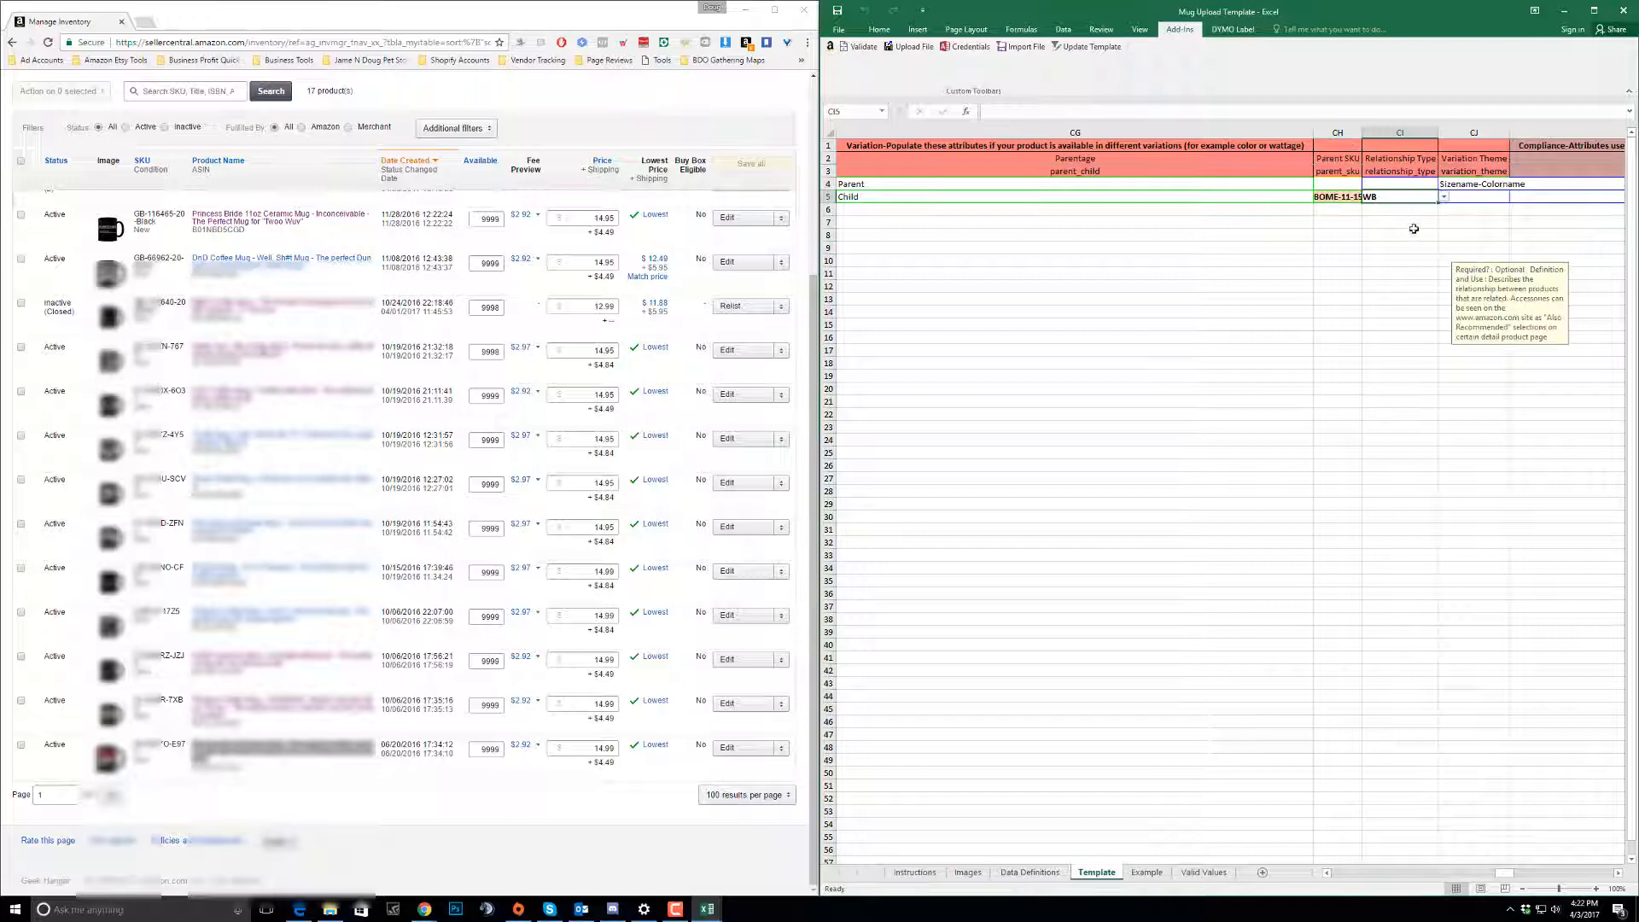
{"action": "left_click", "coordinate": [1445, 197]}
{"action": "left_click", "coordinate": [1395, 211]}
{"action": "left_click", "coordinate": [1471, 198]}
{"action": "left_click", "coordinate": [1517, 198]}
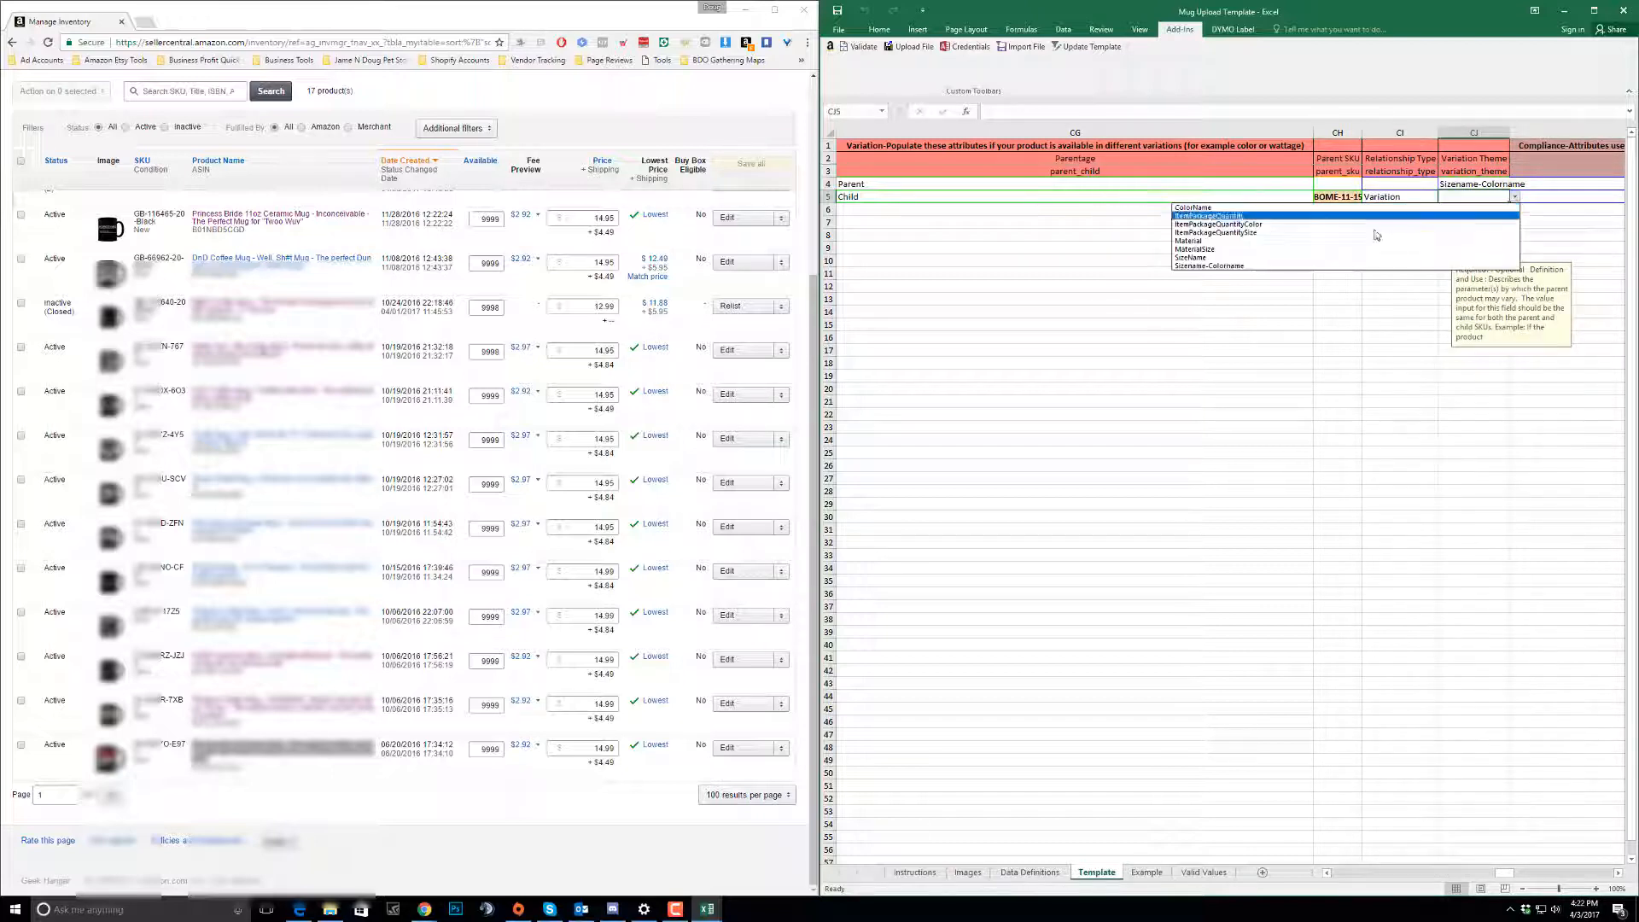
{"action": "left_click", "coordinate": [1326, 266]}
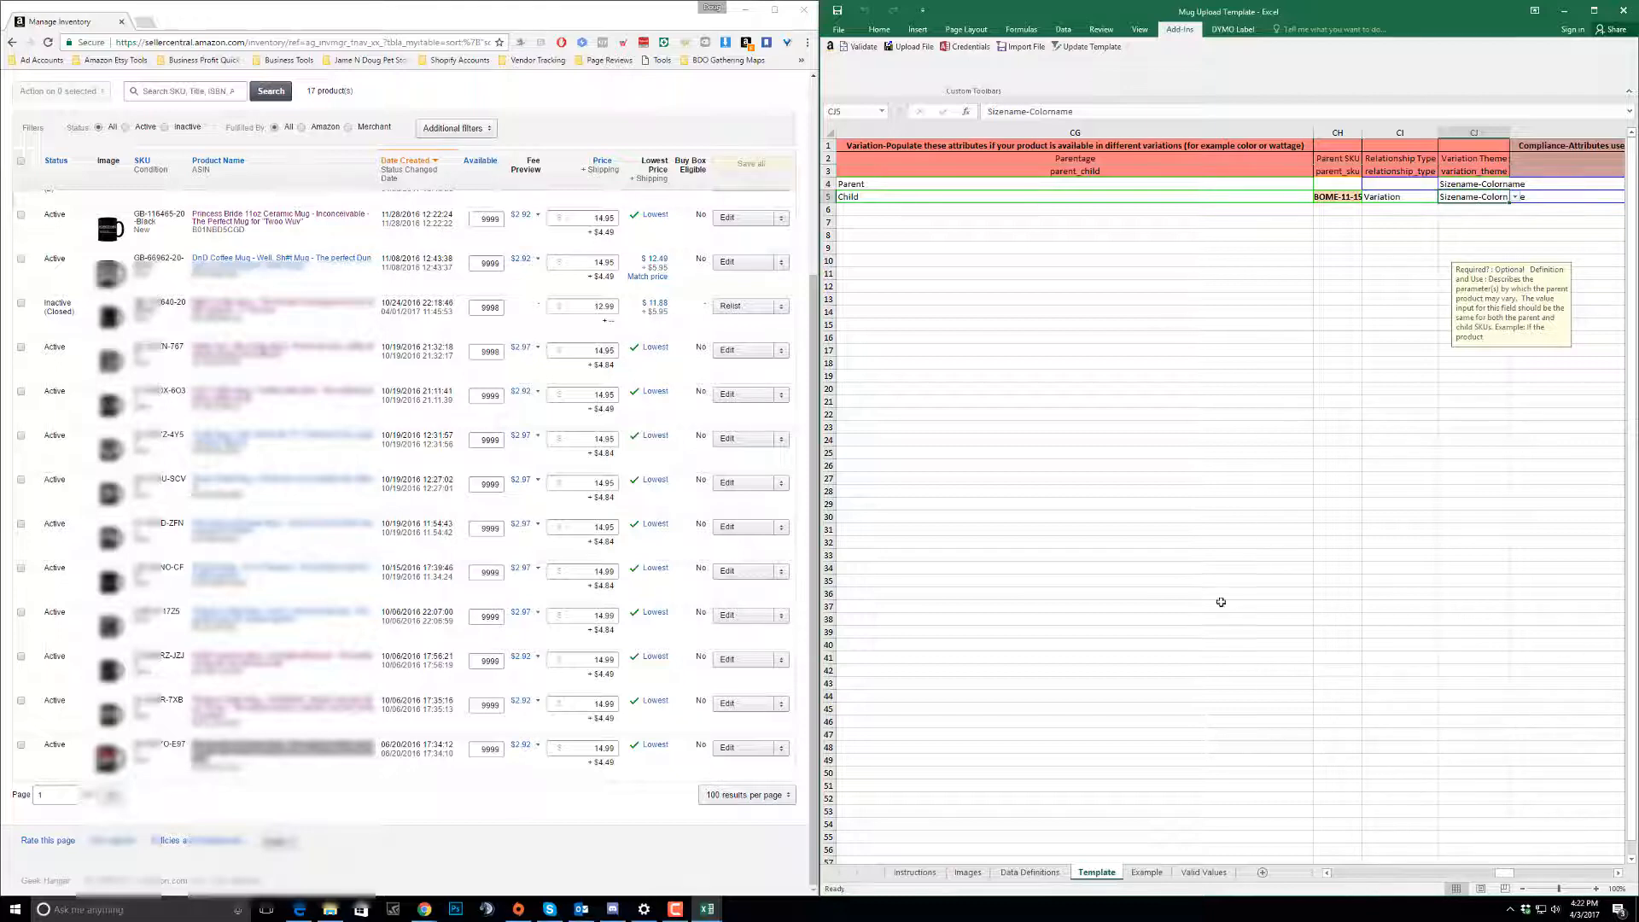
- Enter Black as the Color of the child mug in row 5
{"action": "left_click_drag", "start_coordinate": [1506, 875], "coordinate": [1564, 878]}
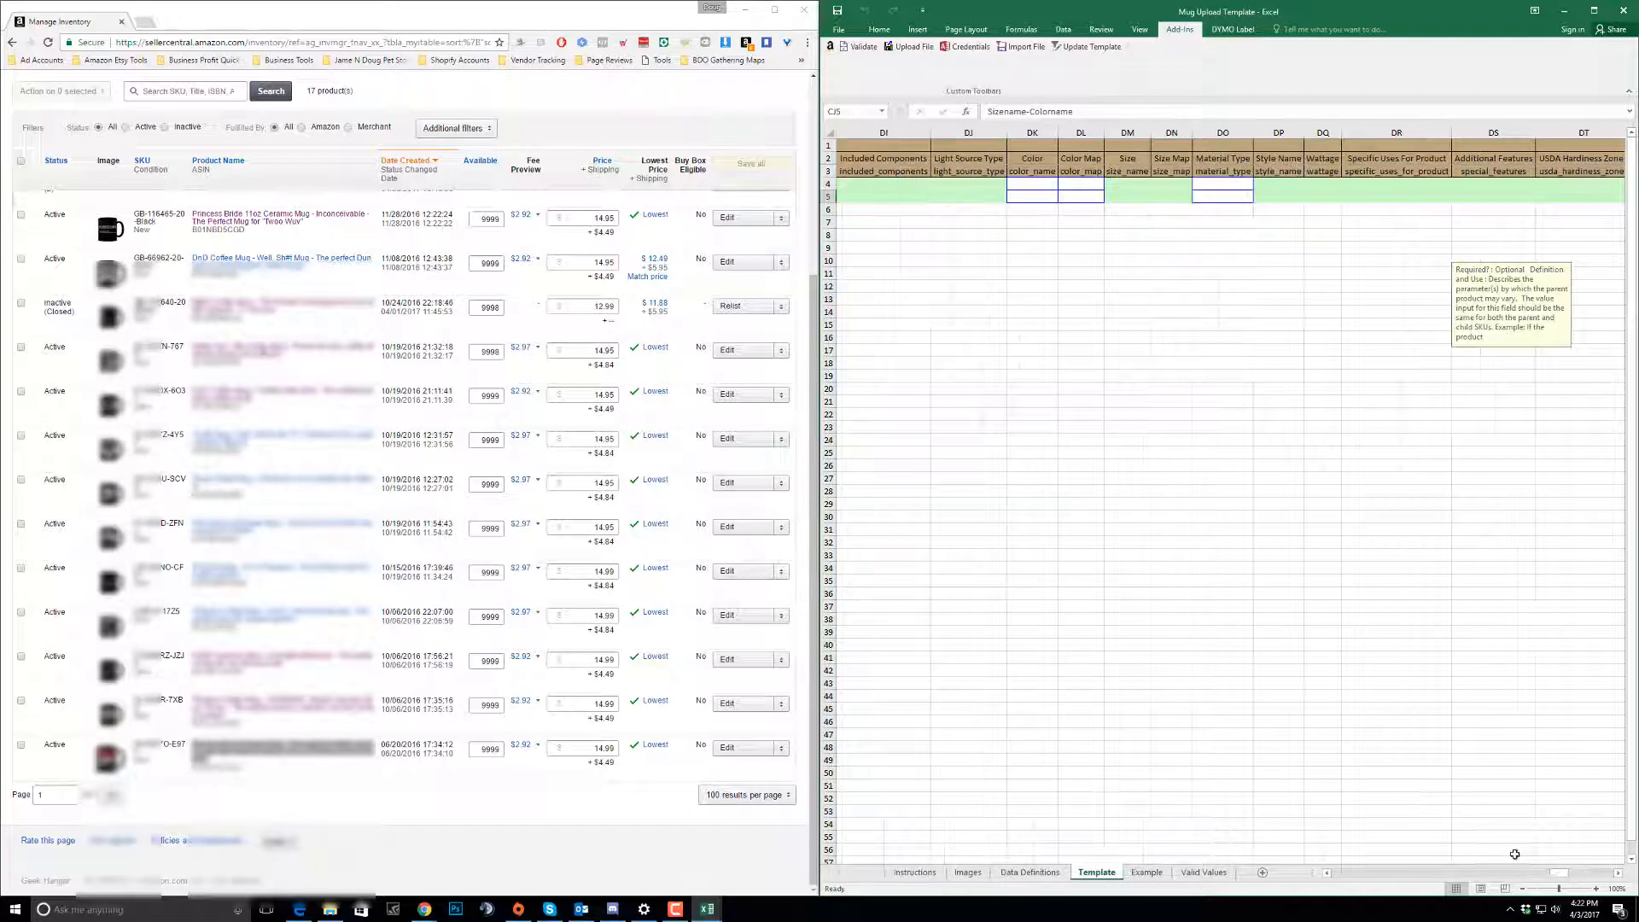
{"action": "left_click", "coordinate": [1030, 133]}
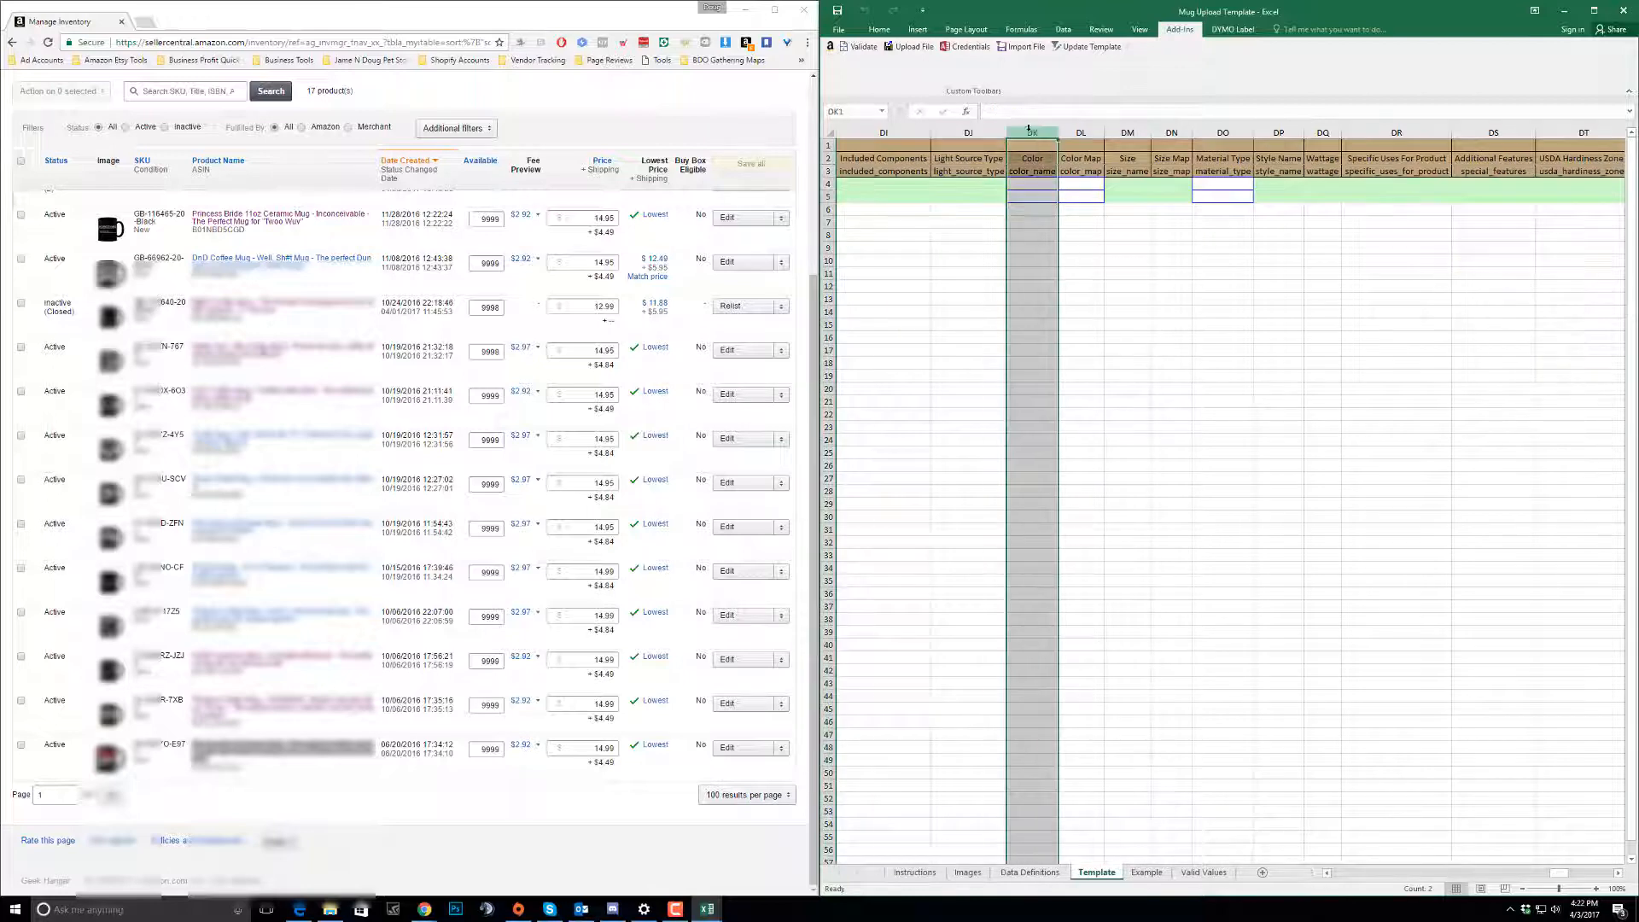
{"action": "left_click", "coordinate": [1033, 197]}
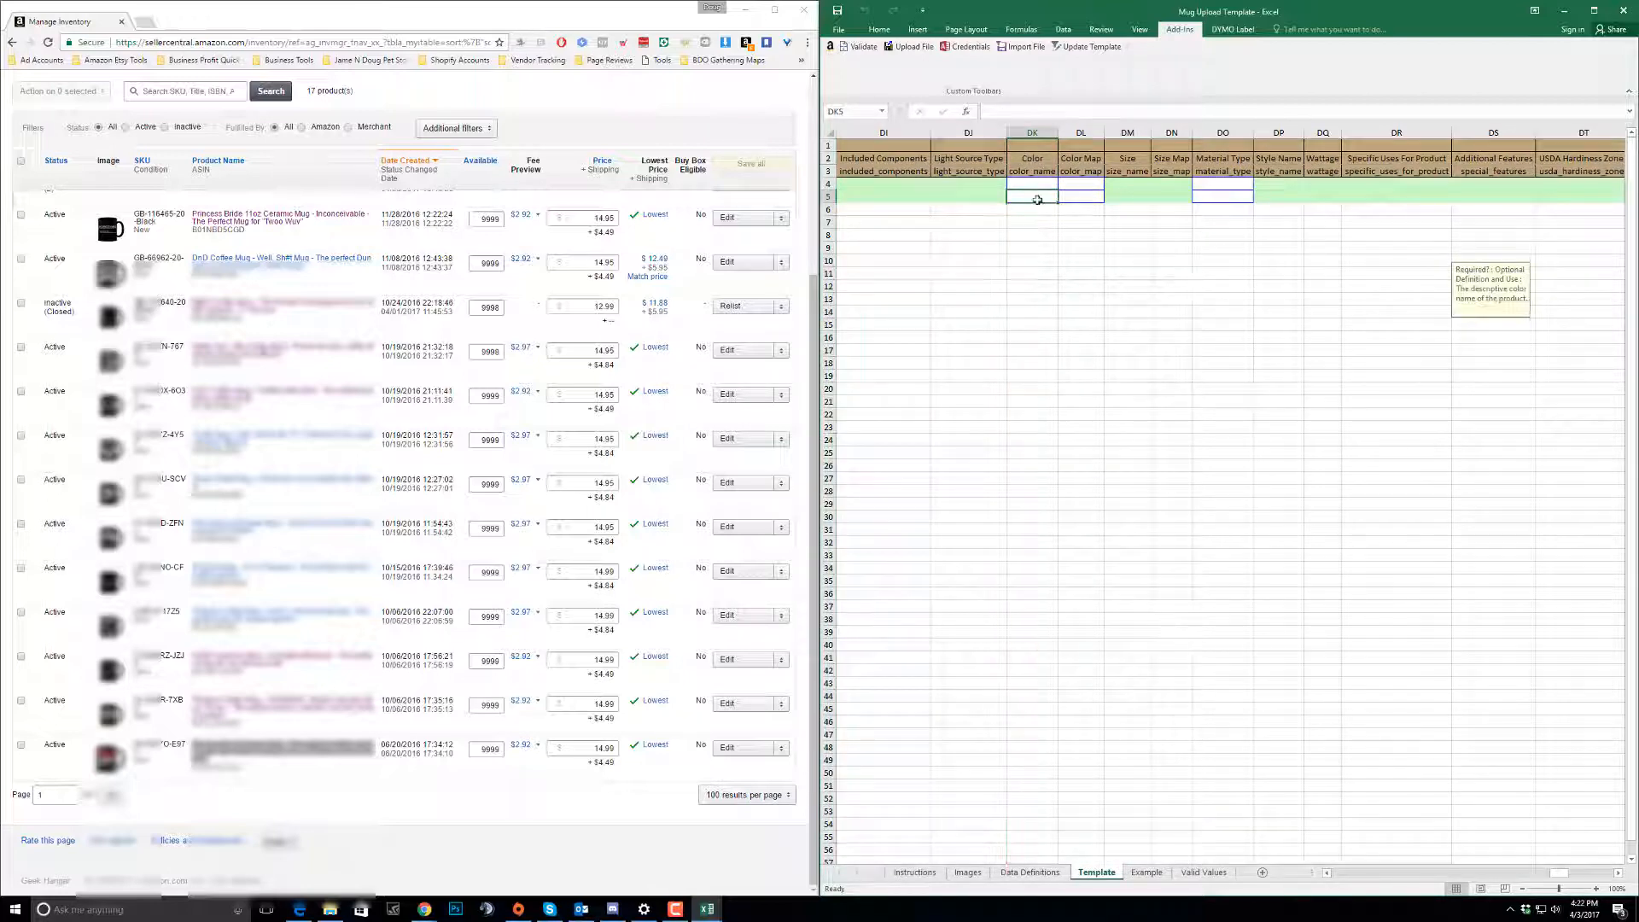
{"action": "left_click", "coordinate": [397, 290]}
{"action": "left_click", "coordinate": [1040, 187]}
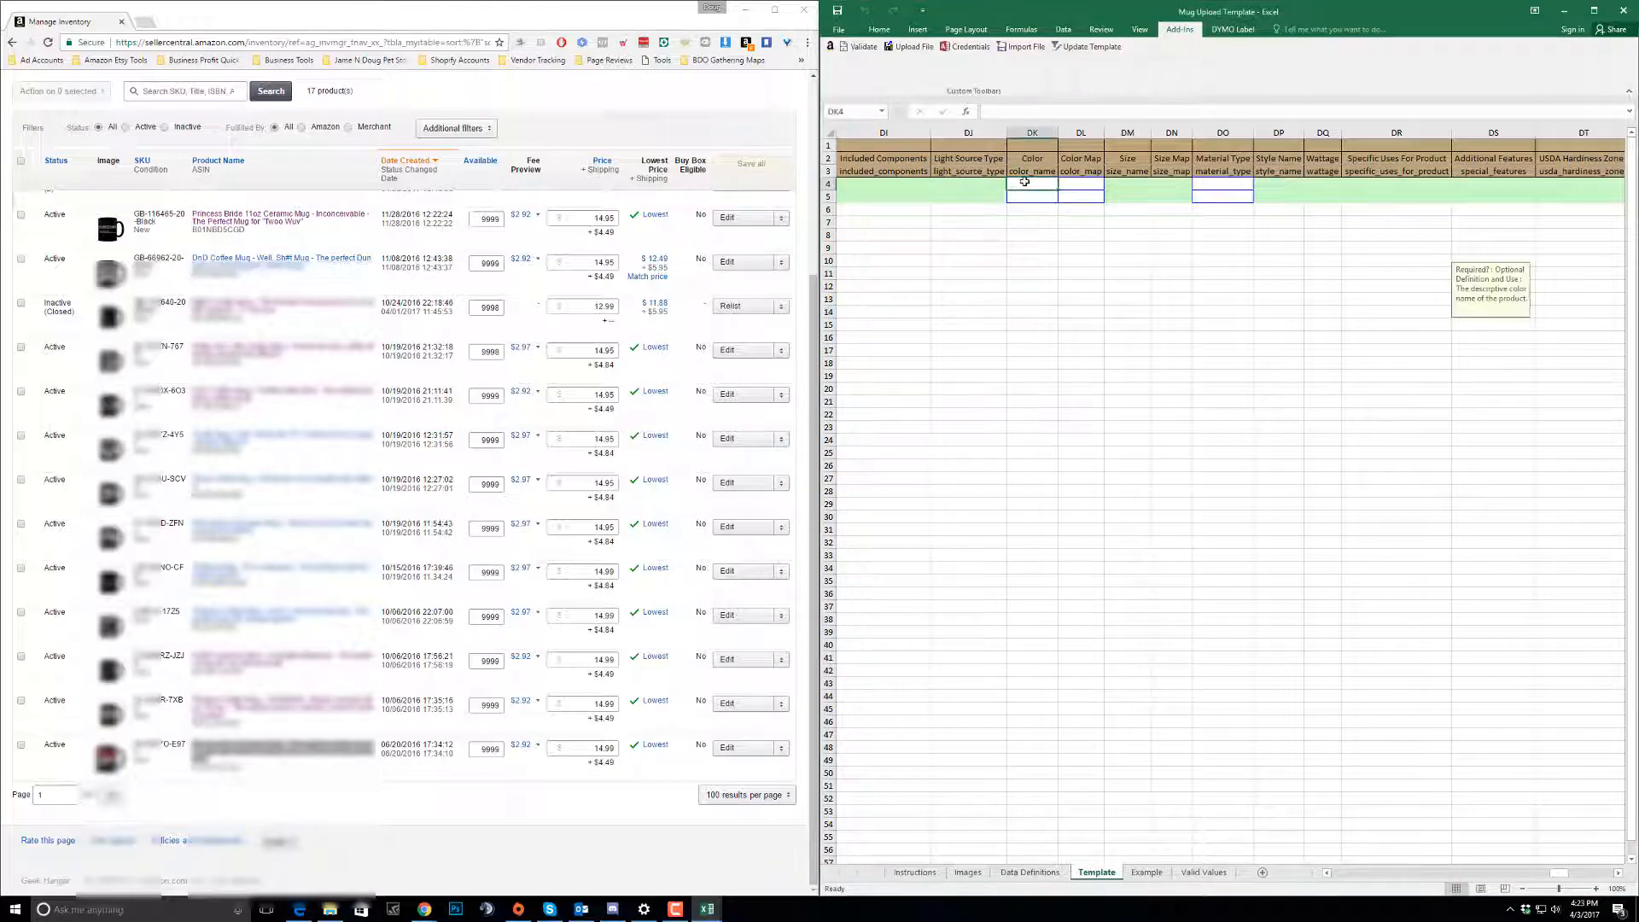
{"action": "left_click", "coordinate": [821, 185]}
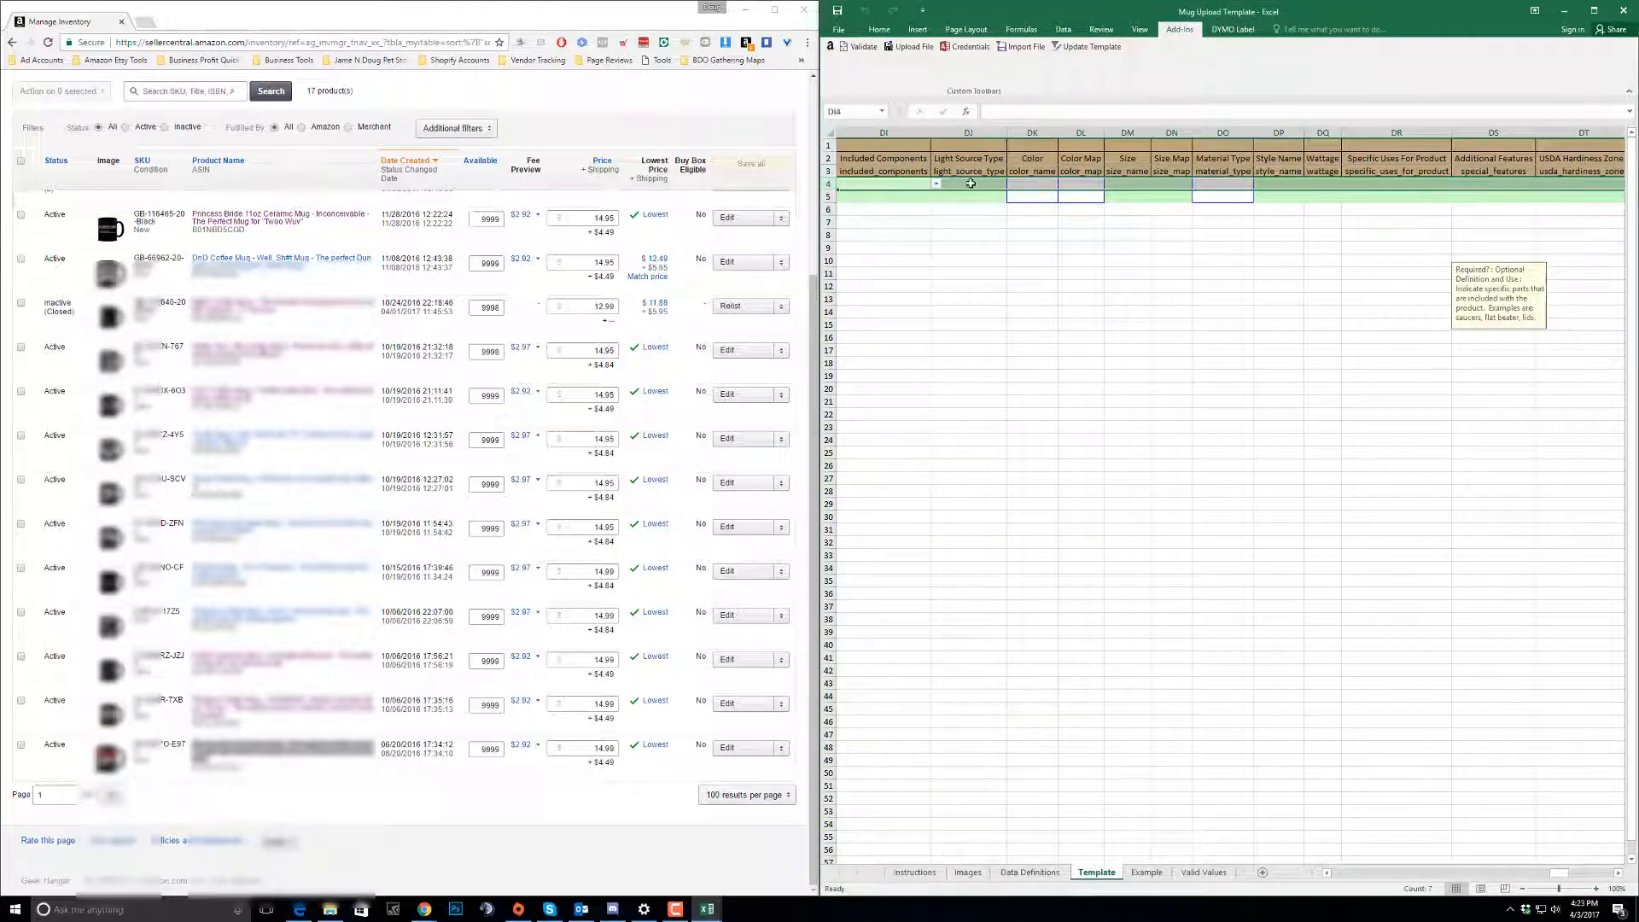
{"action": "left_click", "coordinate": [1033, 195]}
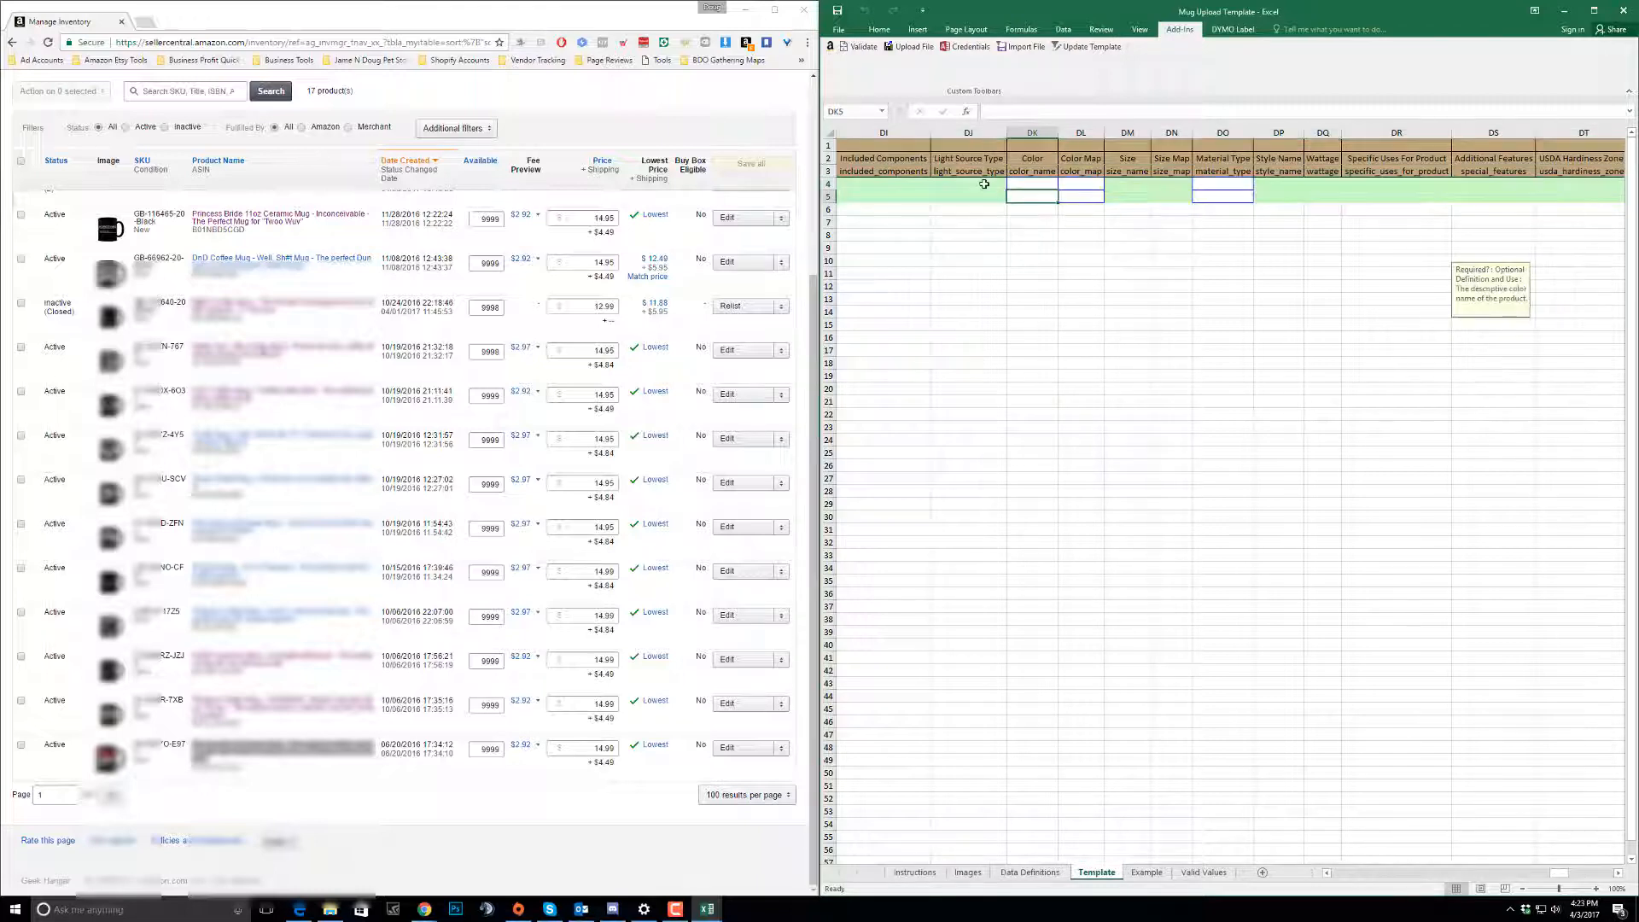
{"action": "type", "text": "Black"}
{"action": "key", "text": "Tab"}
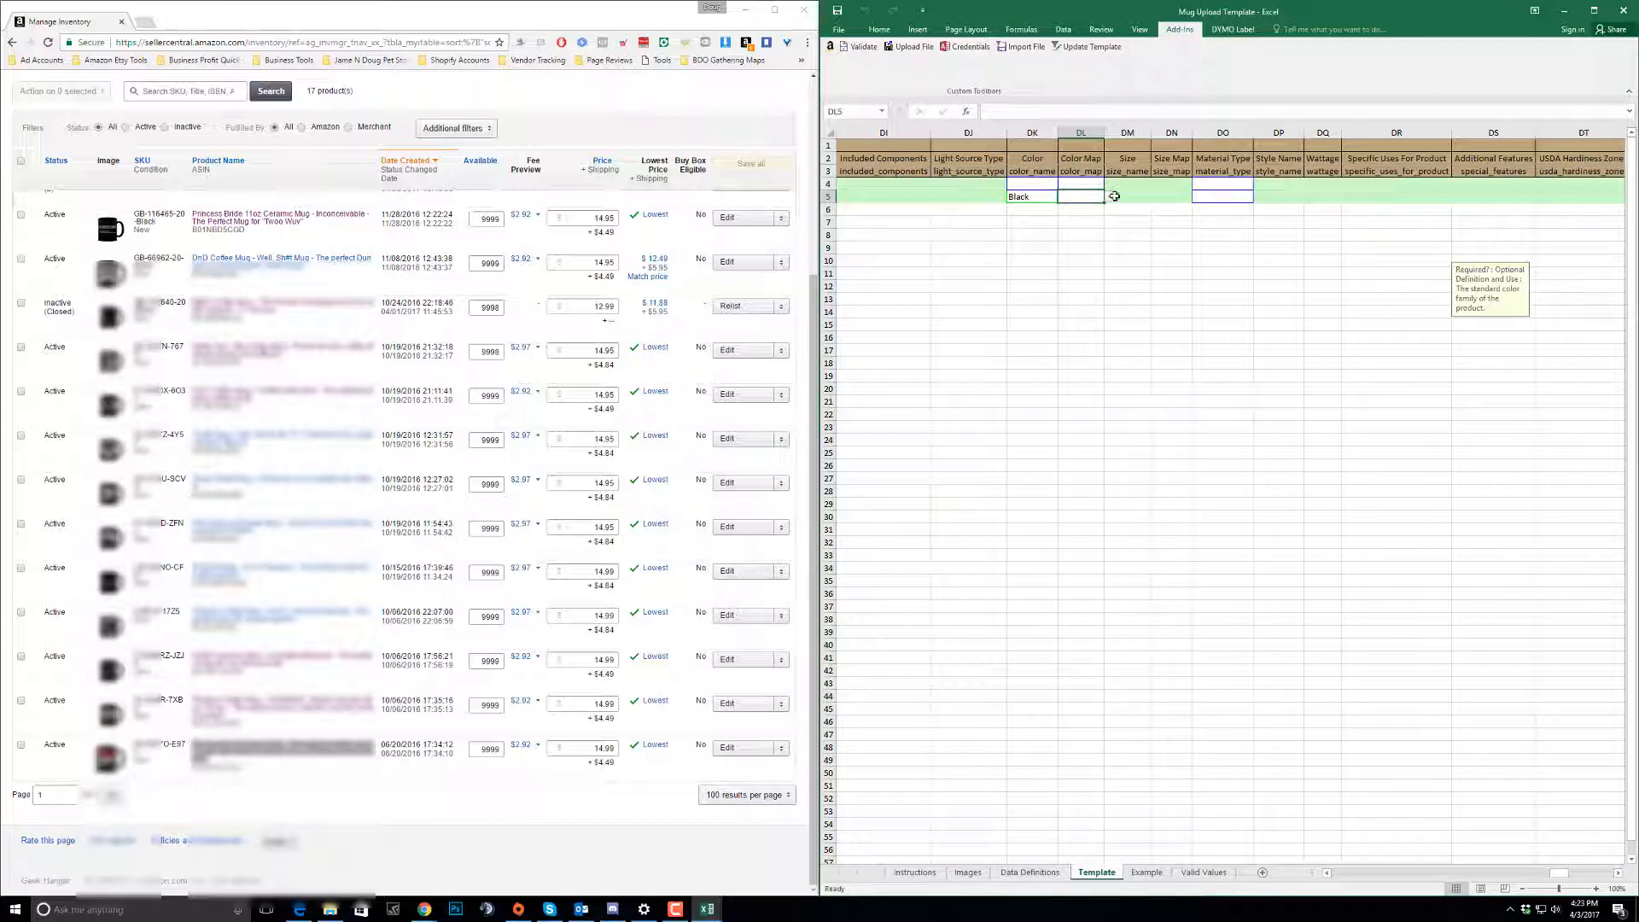
- Enter 11oz as the Size of the child mug in row 5
{"action": "left_click", "coordinate": [1110, 199]}
{"action": "left_click", "coordinate": [1086, 195]}
{"action": "left_click", "coordinate": [1128, 193]}
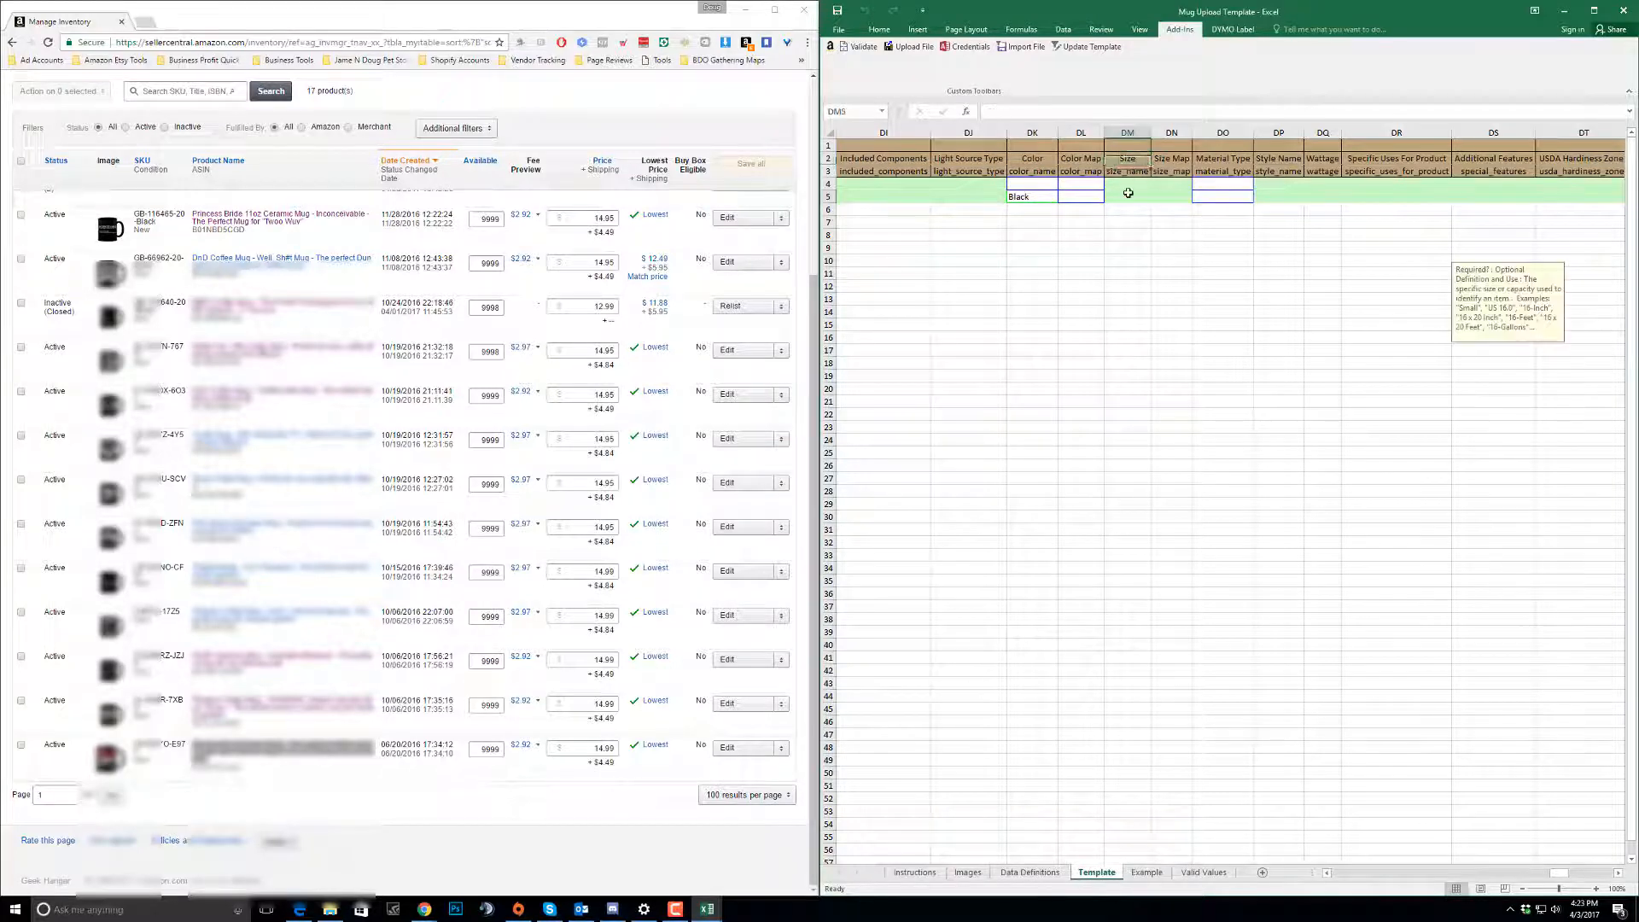
{"action": "type", "text": "11oz"}
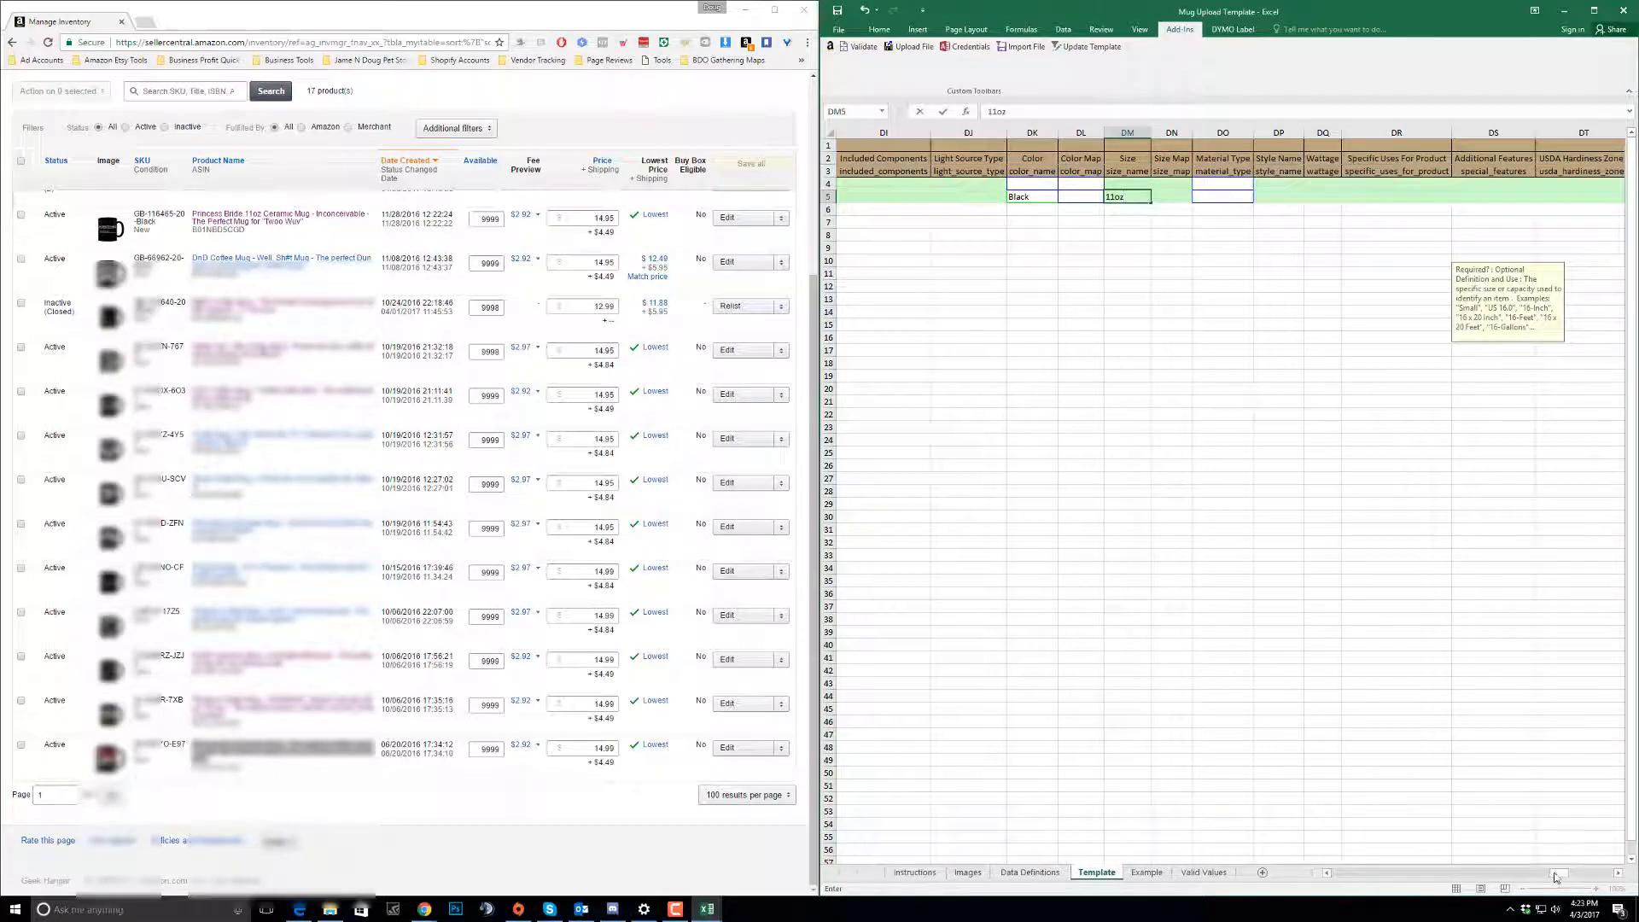
- Copy the SKU GB-296152-43-Black of the first item listed in Manage Inventory into the Seller SKU field of row 6
{"action": "left_click_drag", "start_coordinate": [1556, 877], "coordinate": [1336, 876]}
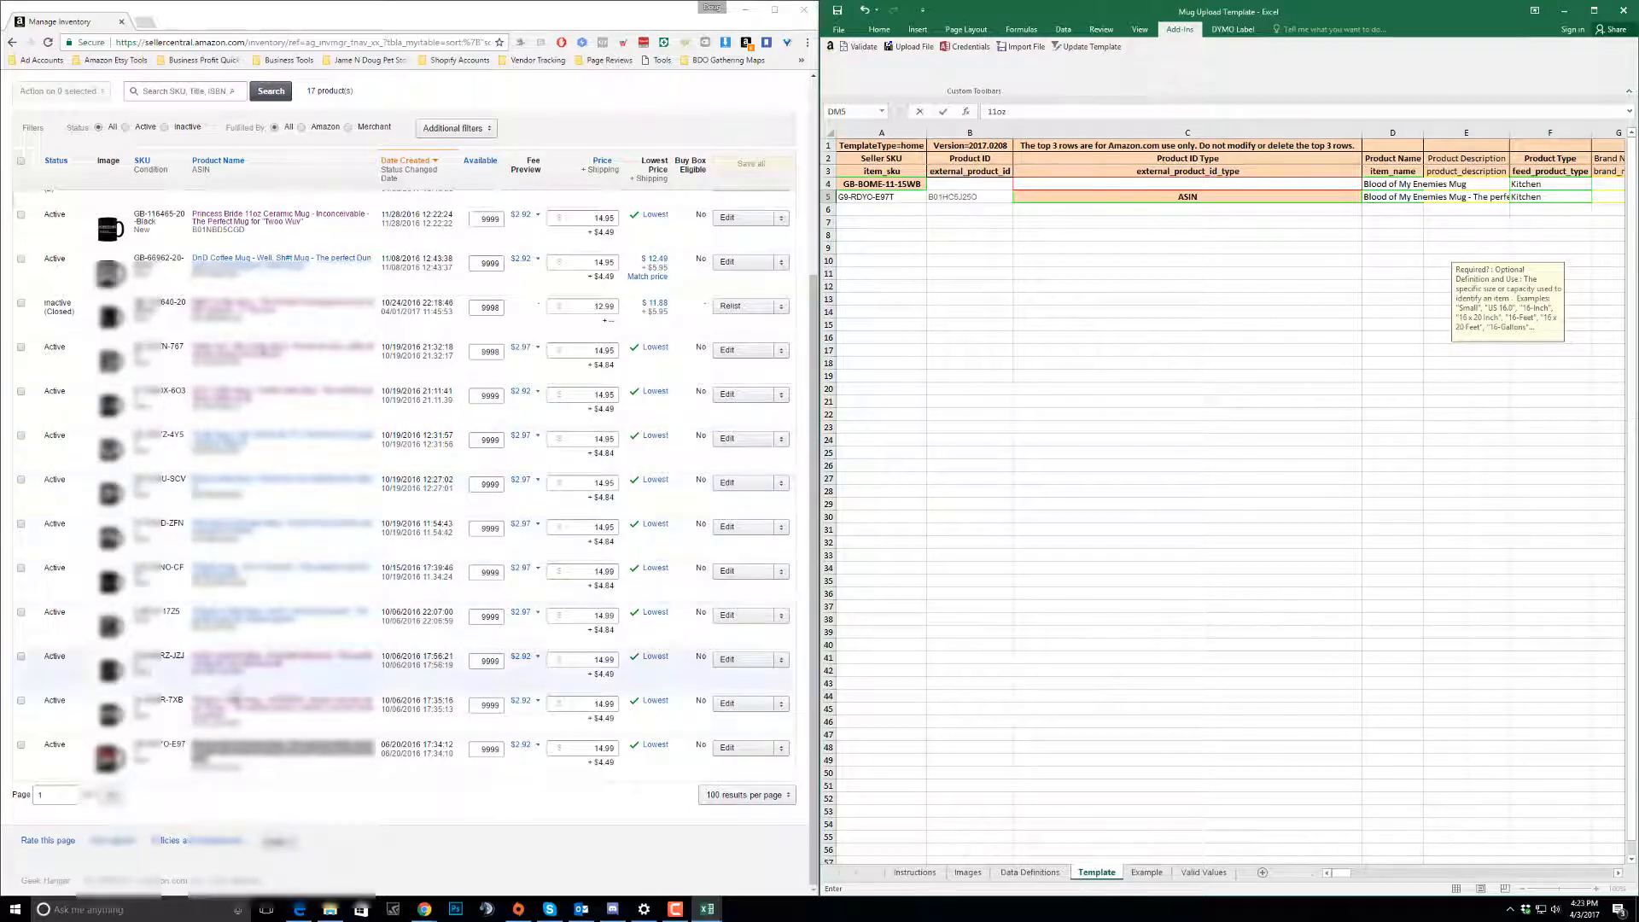
{"action": "scroll", "coordinate": [256, 560], "scroll_direction": "up", "scroll_amount": 3}
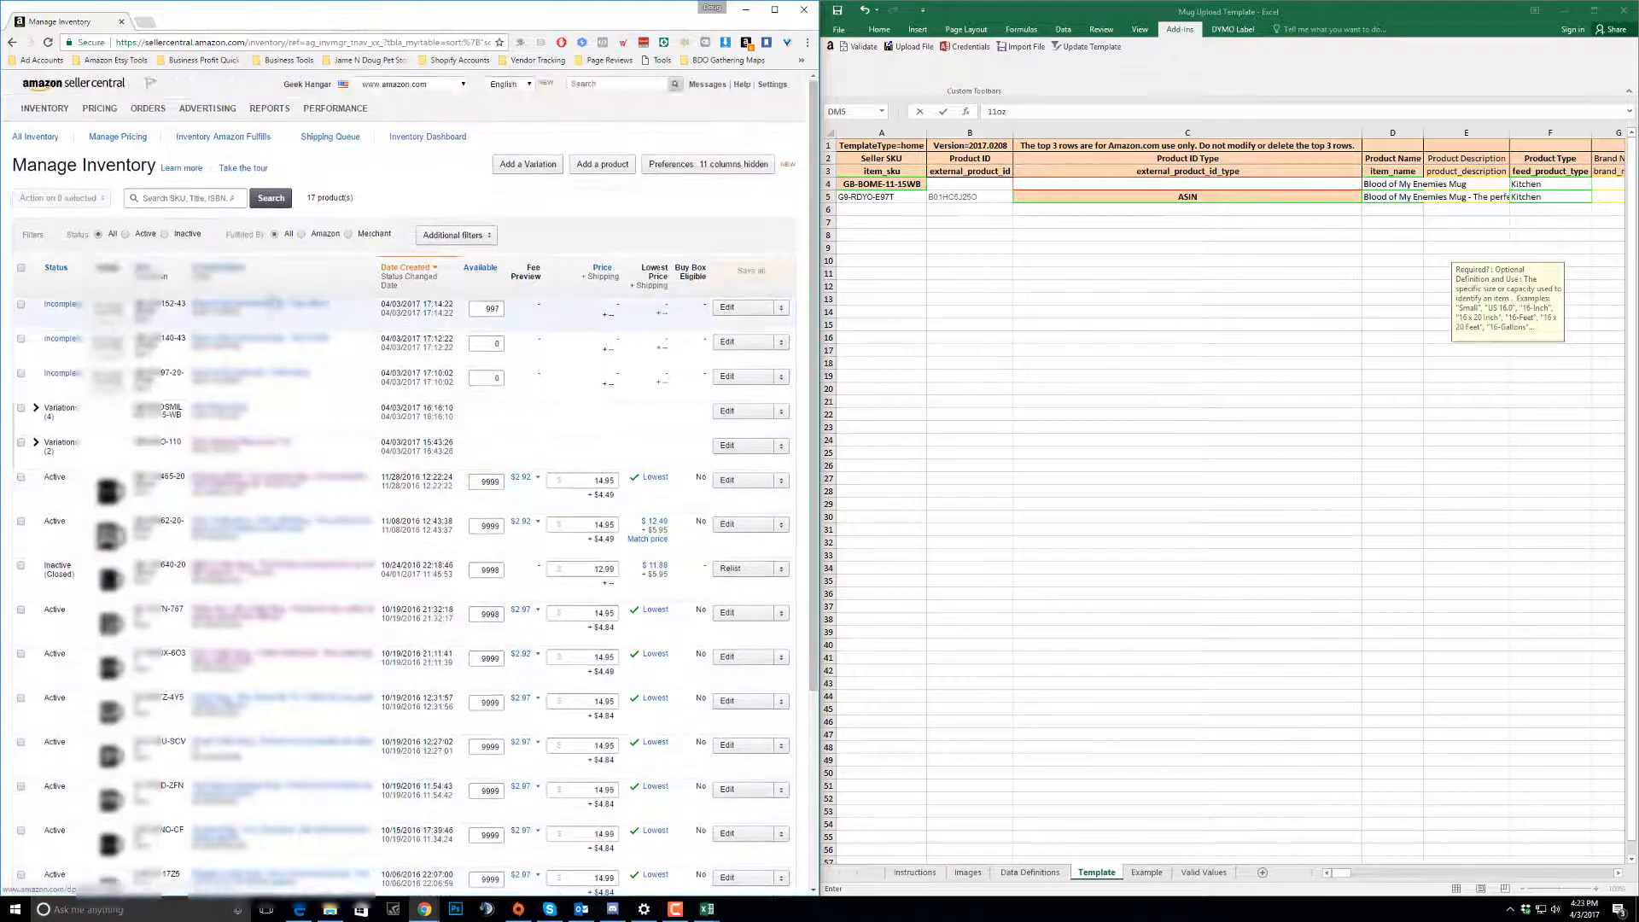
{"action": "double_click", "coordinate": [154, 305]}
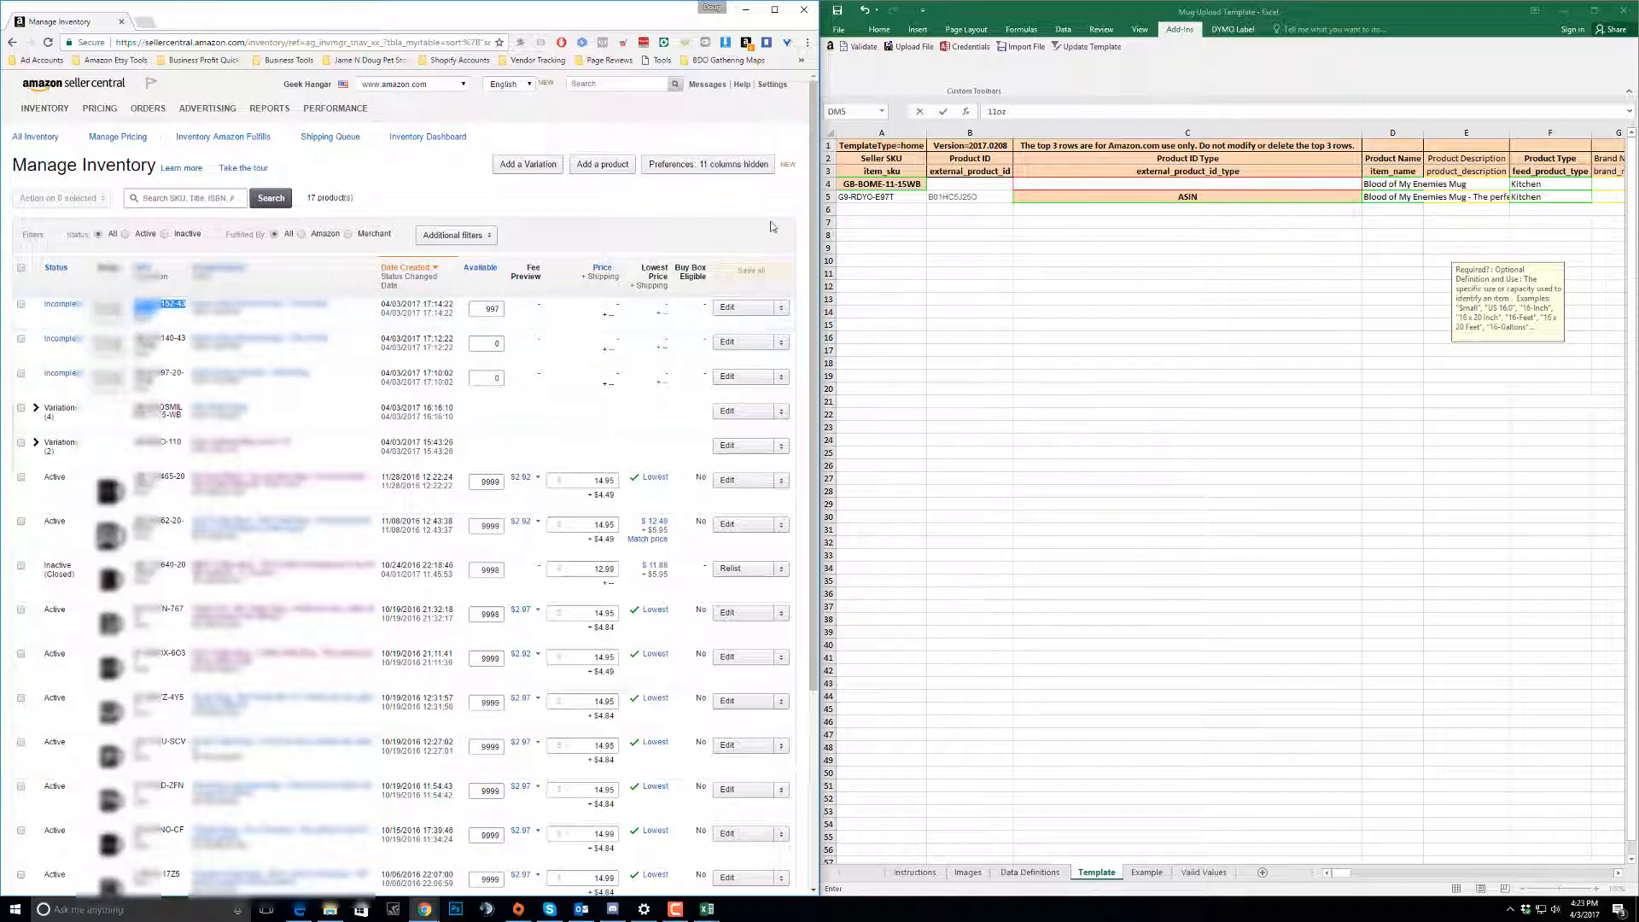
{"action": "left_click", "coordinate": [854, 208]}
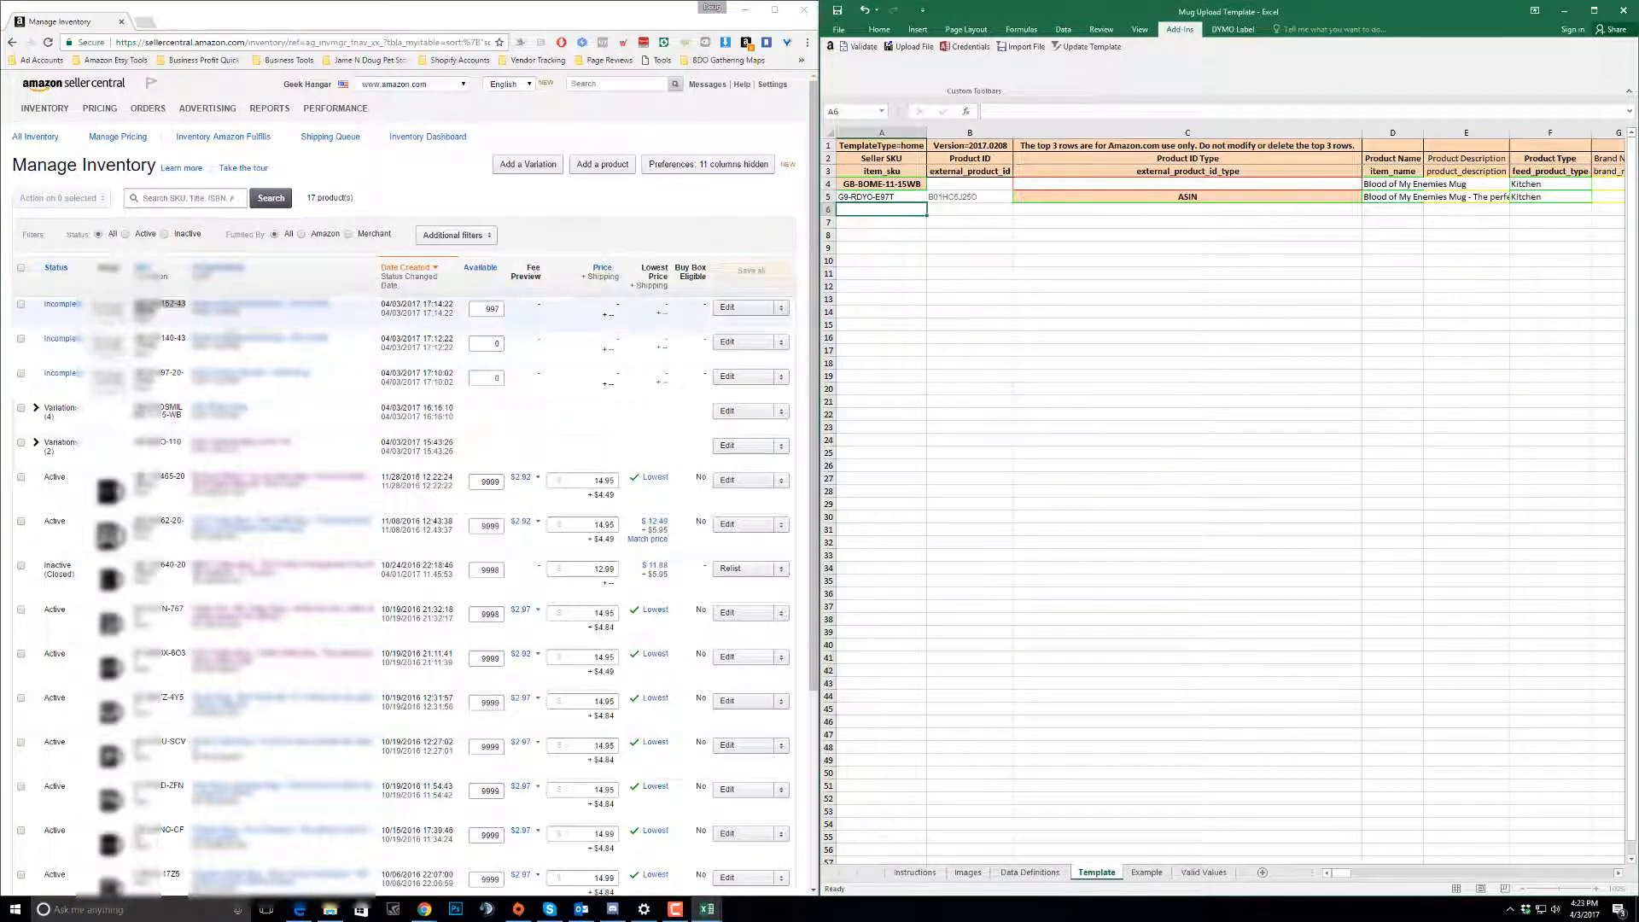
{"action": "type", "text": "GB-296152-43-Black"}
- Copy the first listed item's ASIN, B06Y1C98Z5, from Manage Inventory into the Product ID field of row 6
{"action": "double_click", "coordinate": [216, 312]}
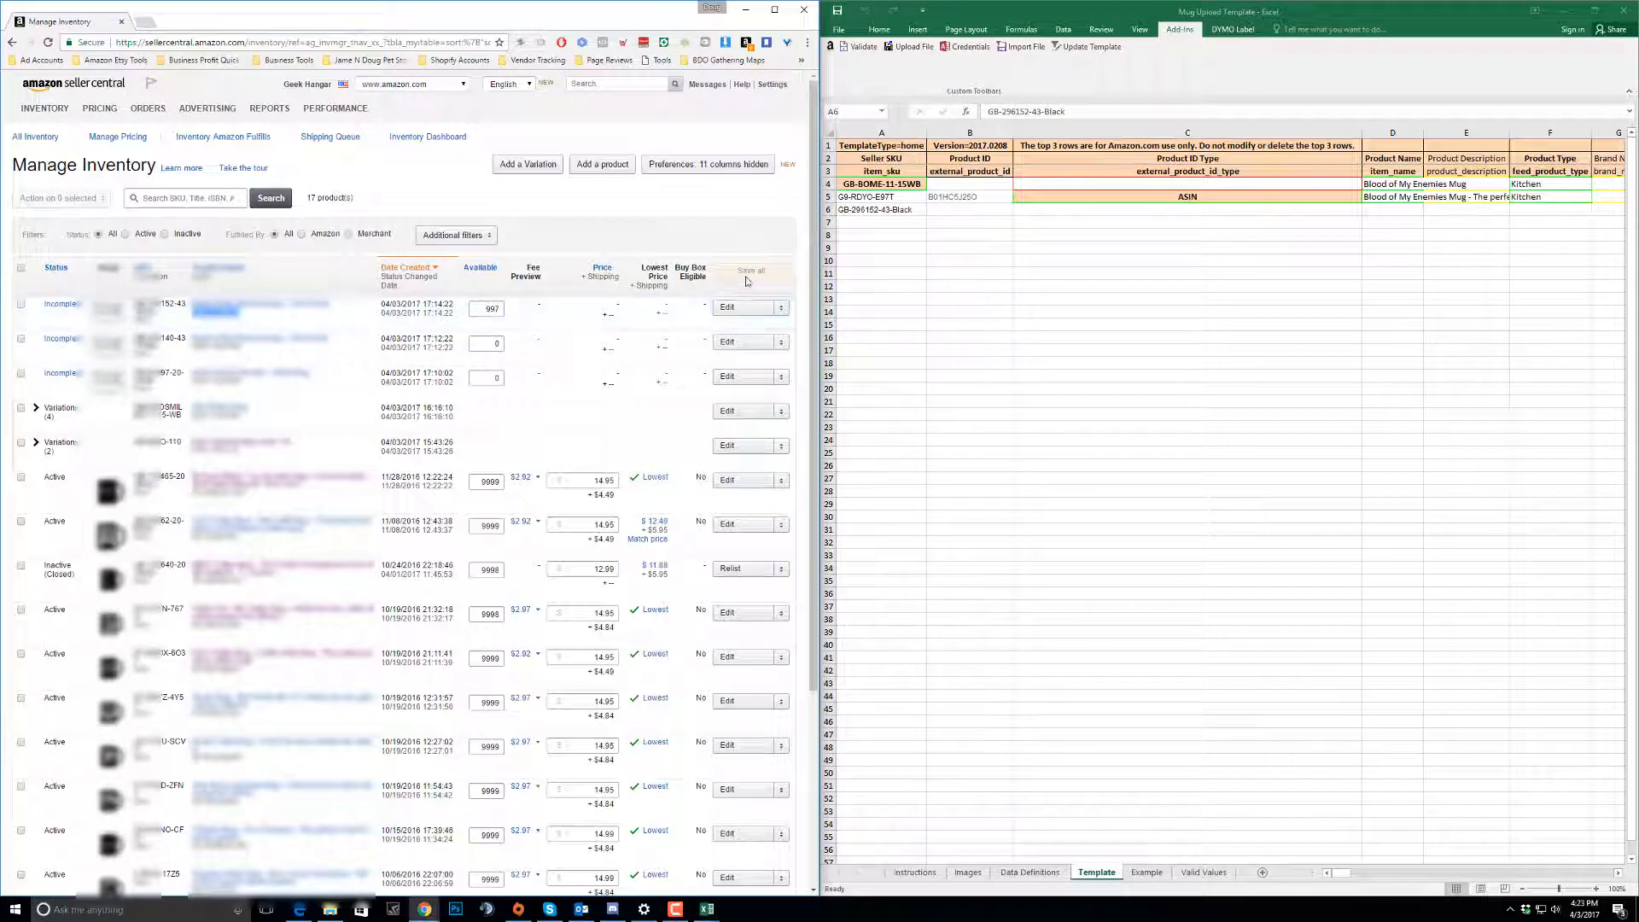
{"action": "double_click", "coordinate": [945, 210]}
{"action": "key", "text": "Tab"}
{"action": "type", "text": "B06Y1C98Z5"}
{"action": "key", "text": "Tab"}
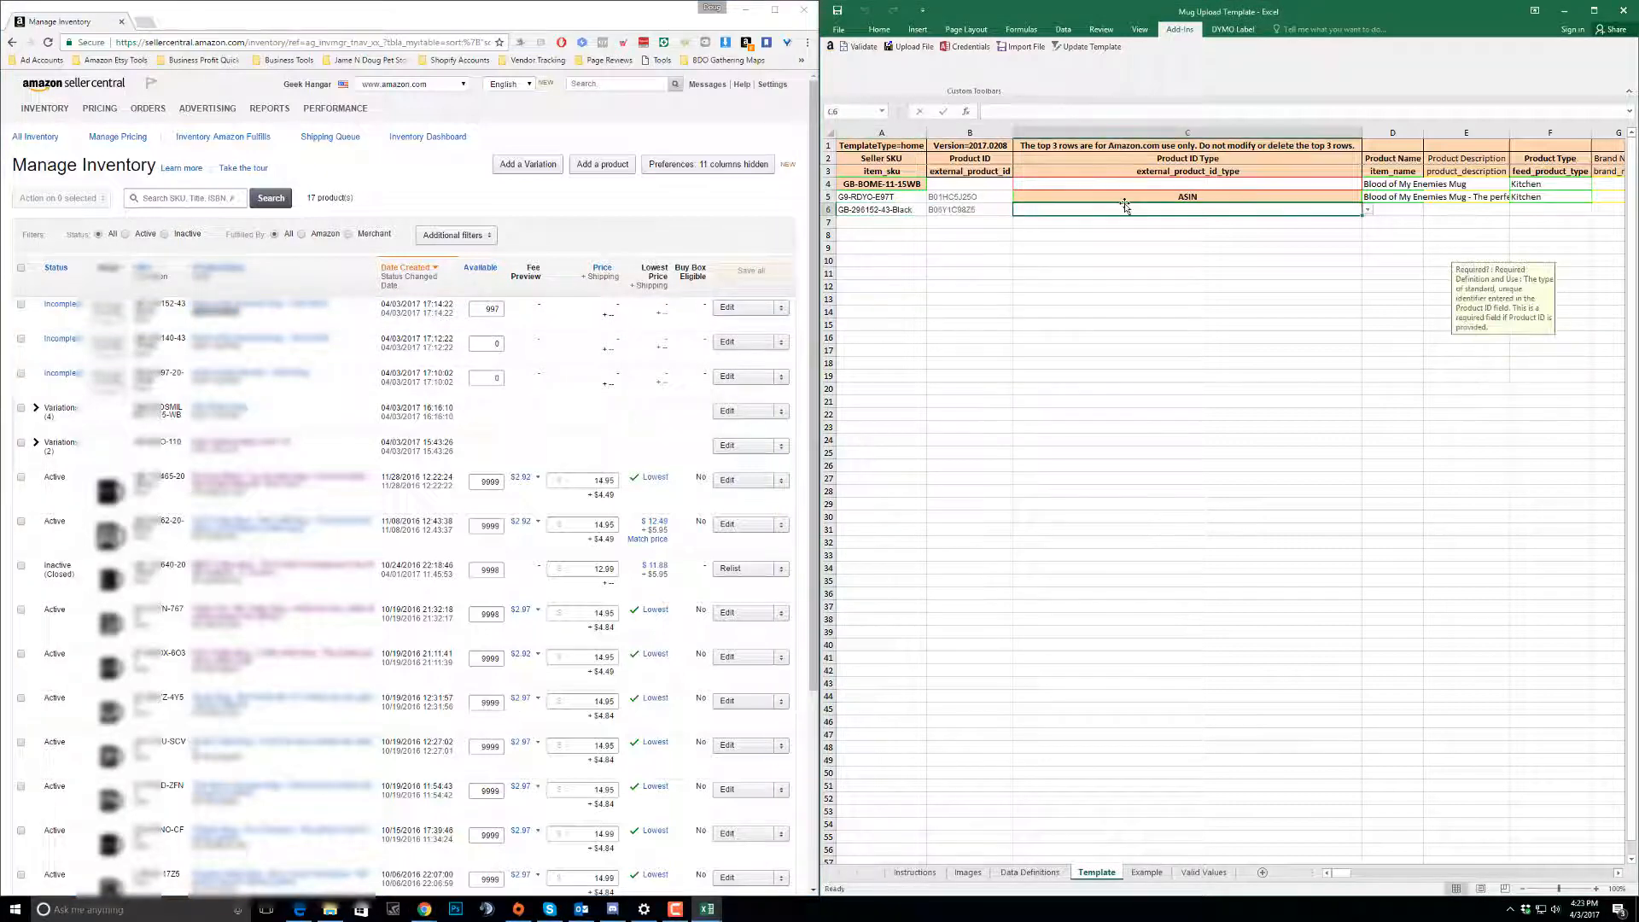
- Enter ASIN as the Product ID Type in row 6 and select the first listed item's title in Manage Inventory
{"action": "type", "text": "ASIN"}
{"action": "key", "text": "Tab"}
{"action": "key", "text": "alt+Tab"}
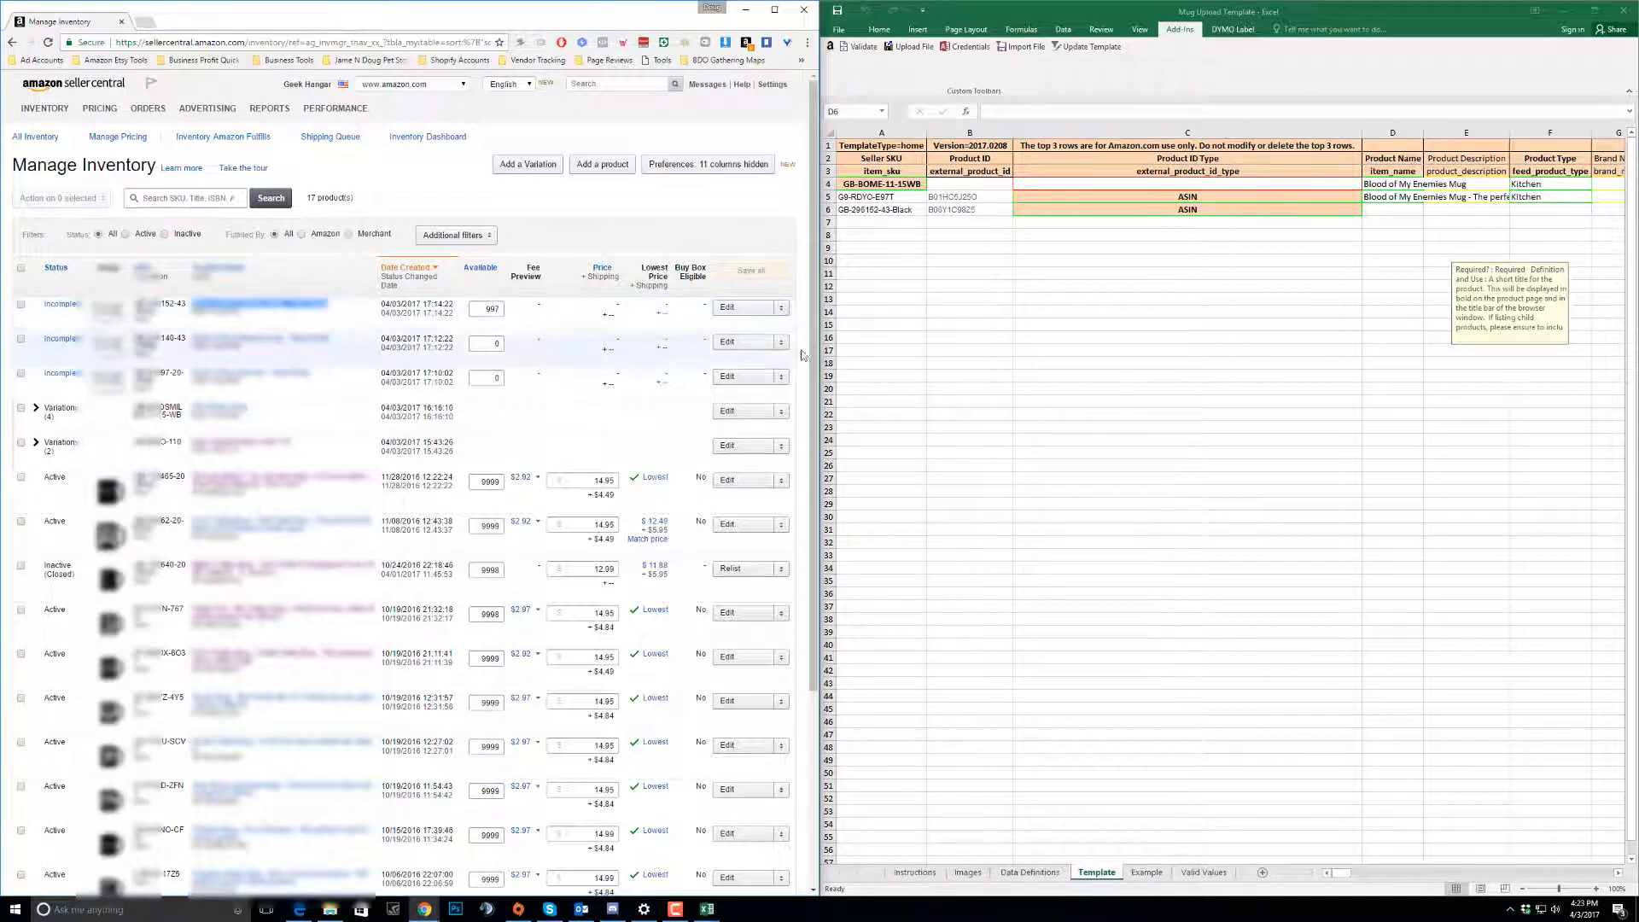
- Paste the copied title into row 6's Product Name using the destination formatting, and set its Product Type to Kitchen
{"action": "left_click", "coordinate": [1387, 210]}
{"action": "right_click", "coordinate": [1385, 210]}
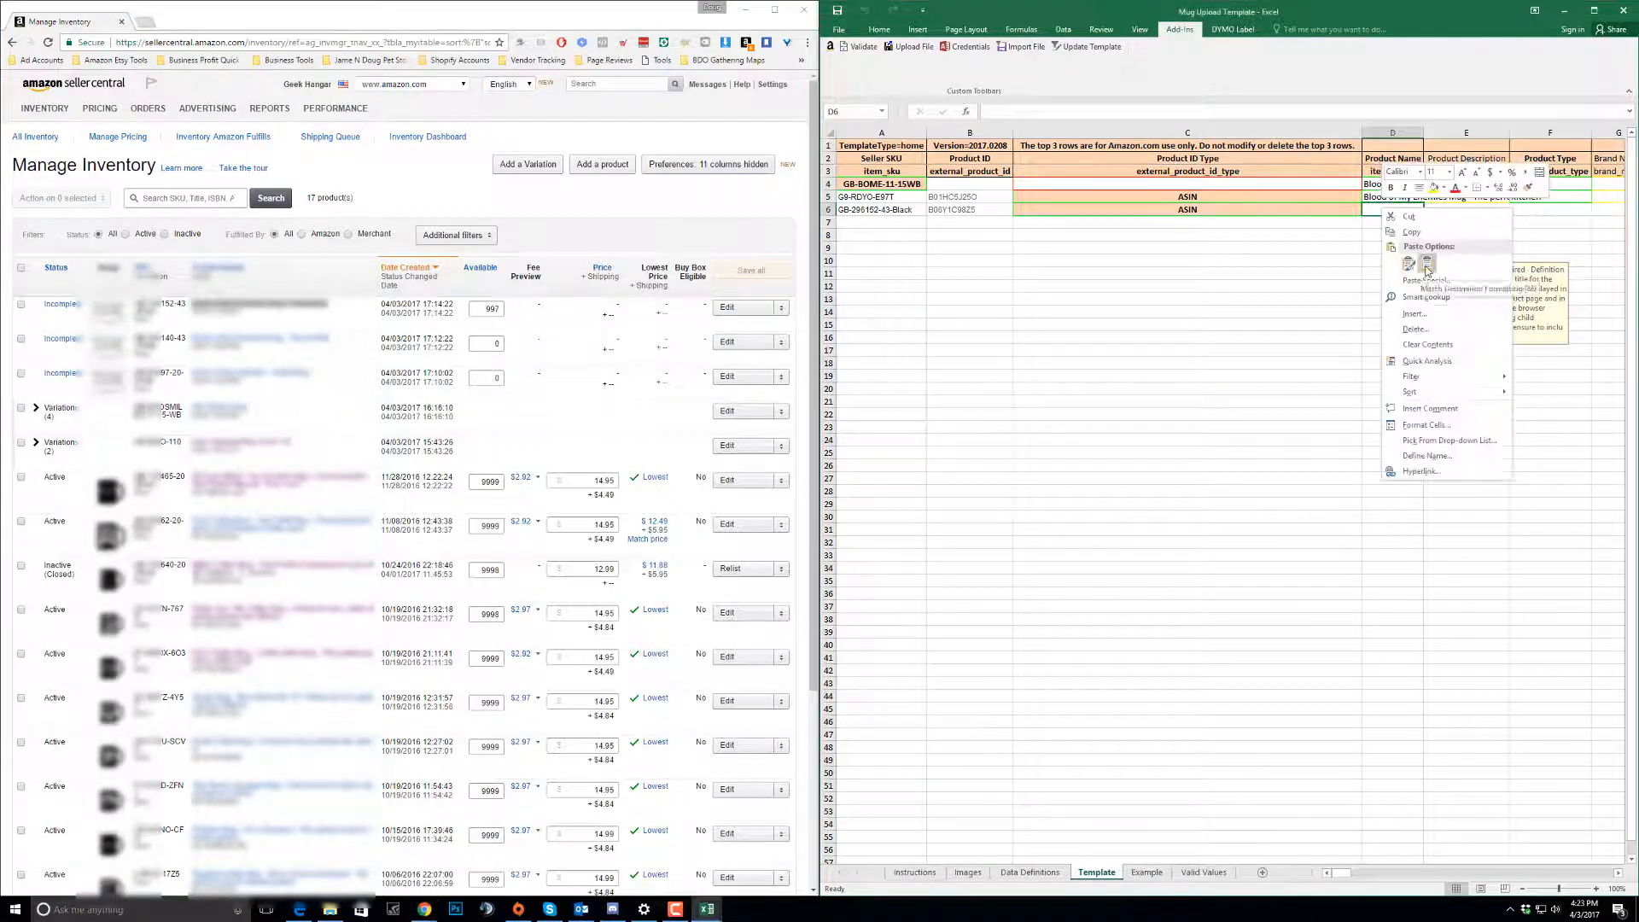
{"action": "left_click", "coordinate": [1426, 264]}
{"action": "left_click", "coordinate": [1529, 212]}
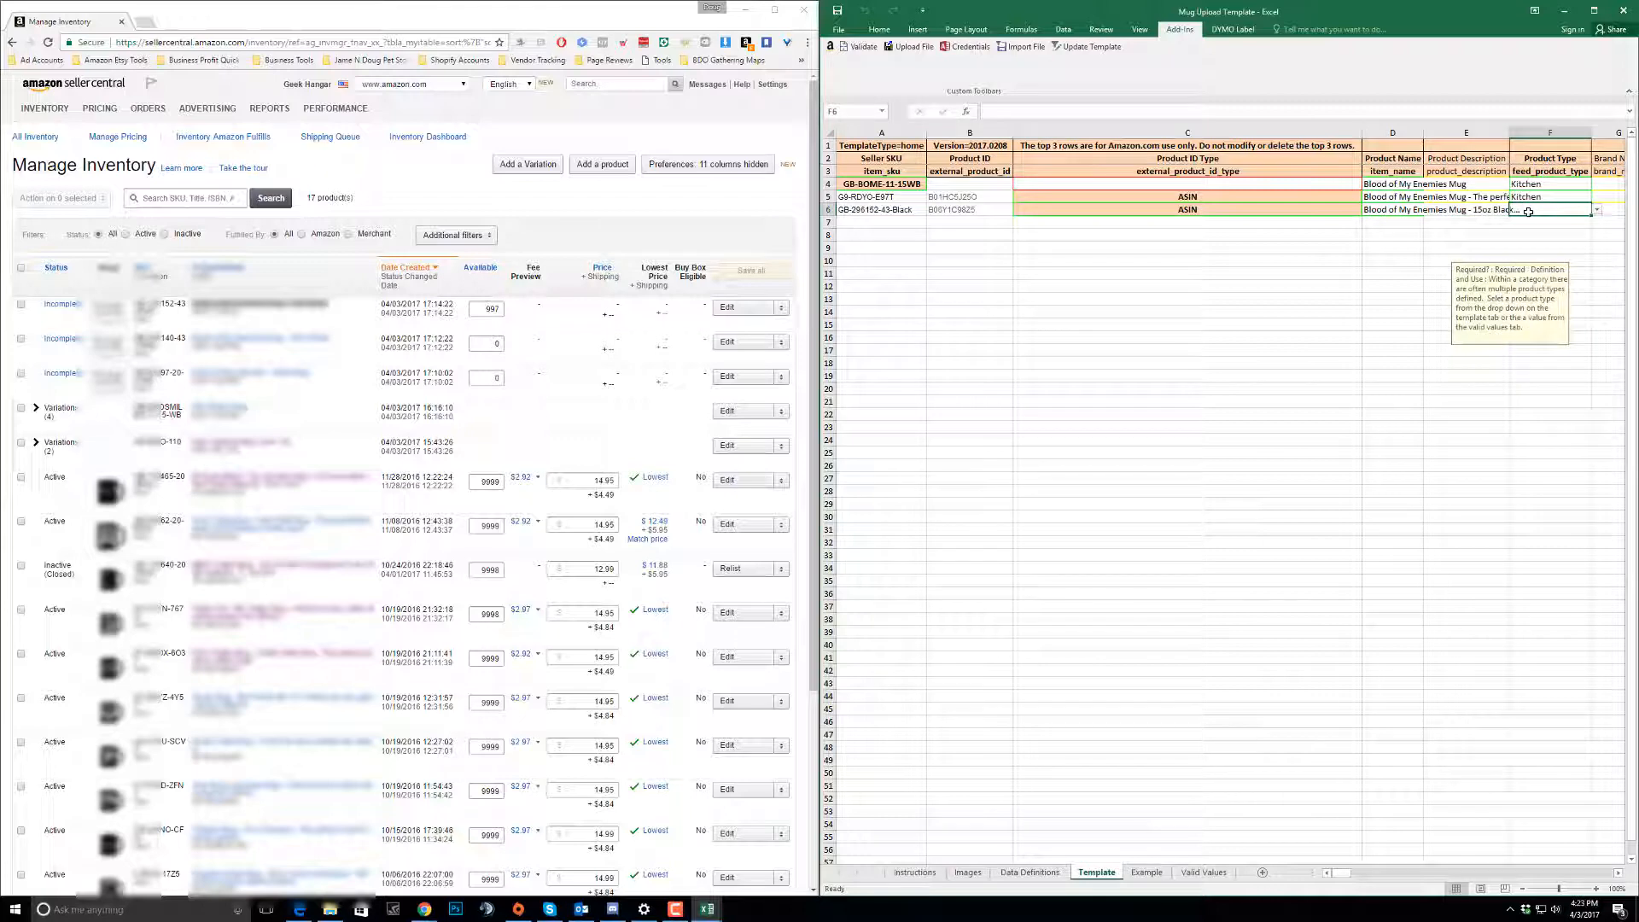
{"action": "left_click", "coordinate": [1598, 210]}
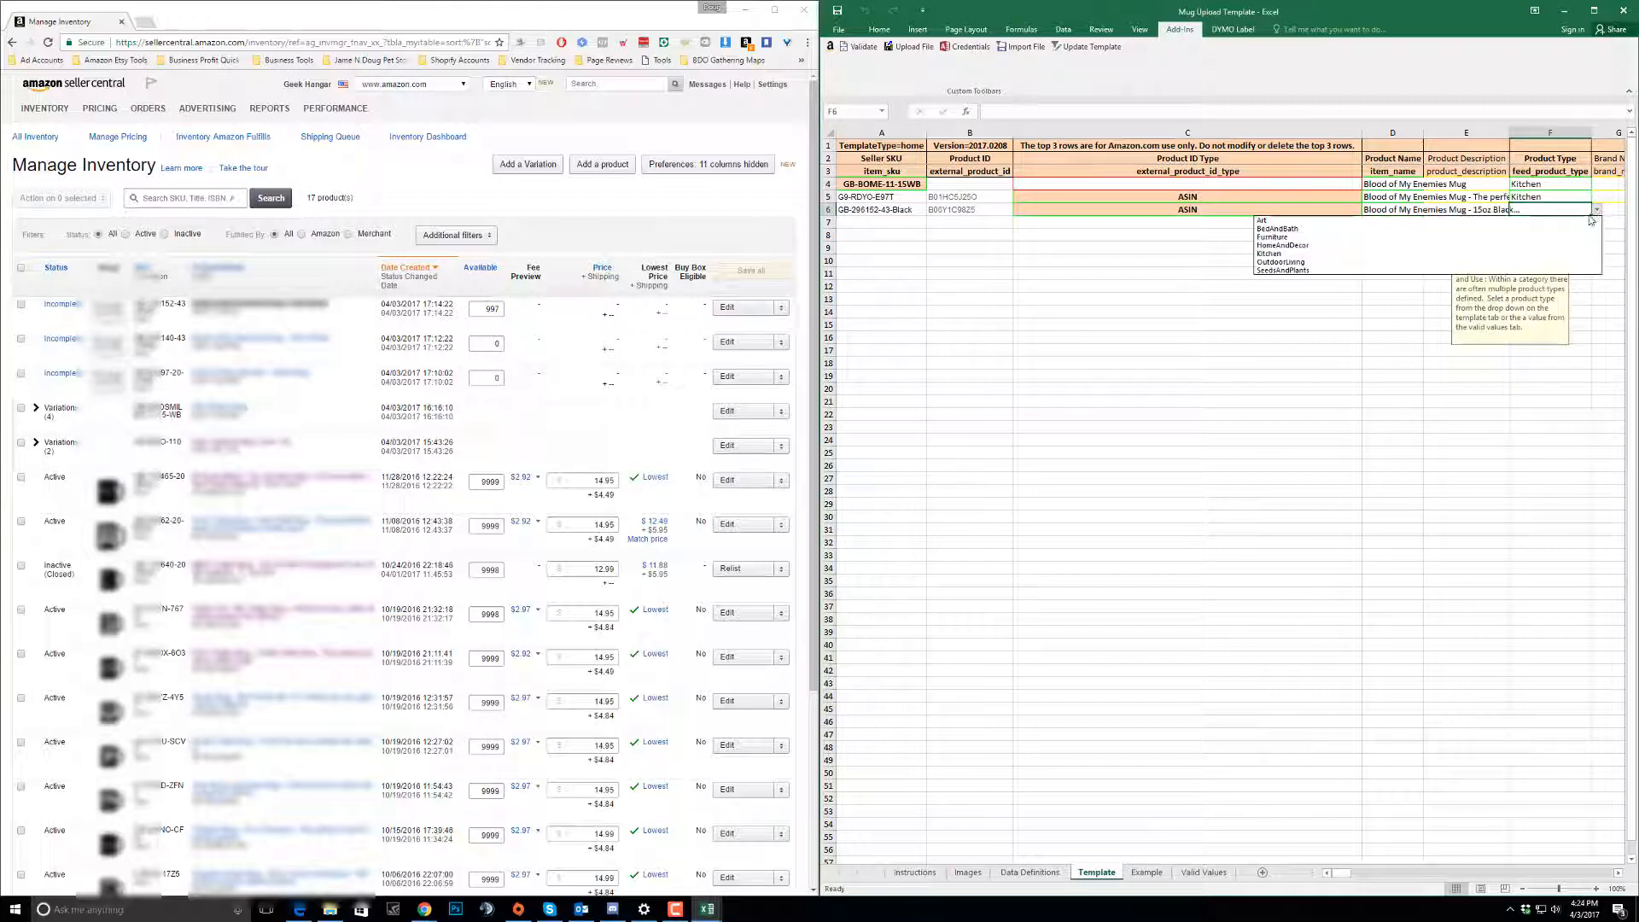
{"action": "left_click", "coordinate": [1264, 262]}
- Enter Kitchen as the Item Type Keyword of row 6 and choose Update in its Update Delete field
{"action": "scroll", "coordinate": [1264, 262], "scroll_direction": "right", "scroll_amount": 4}
{"action": "left_click", "coordinate": [1253, 213]}
{"action": "type", "text": "Kitchen"}
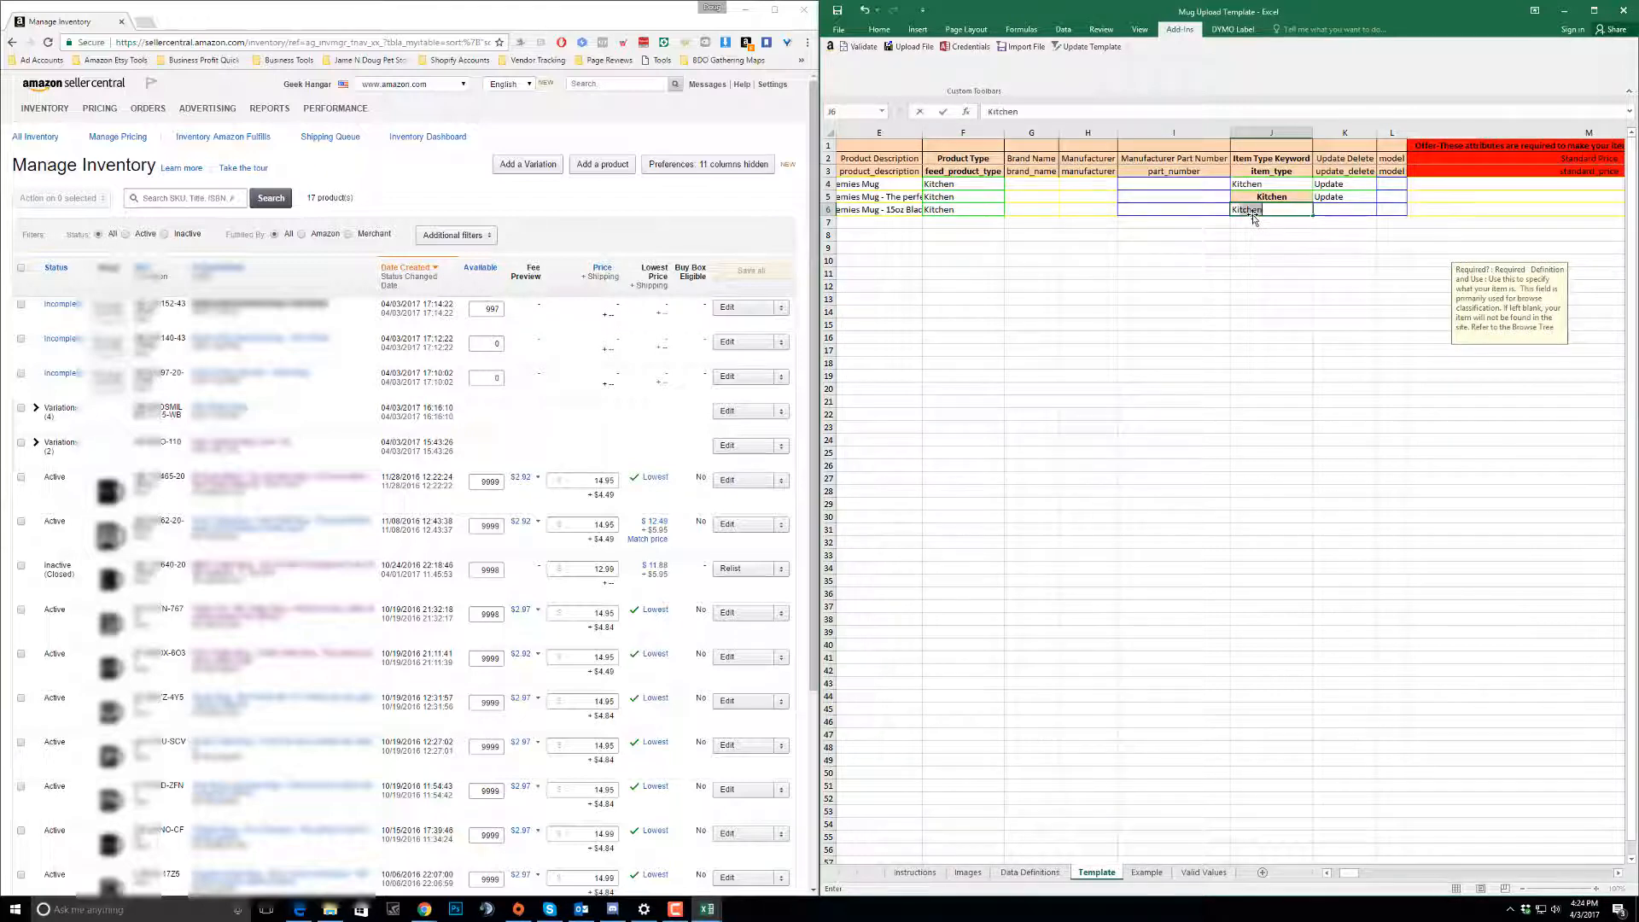
{"action": "key", "text": "Tab"}
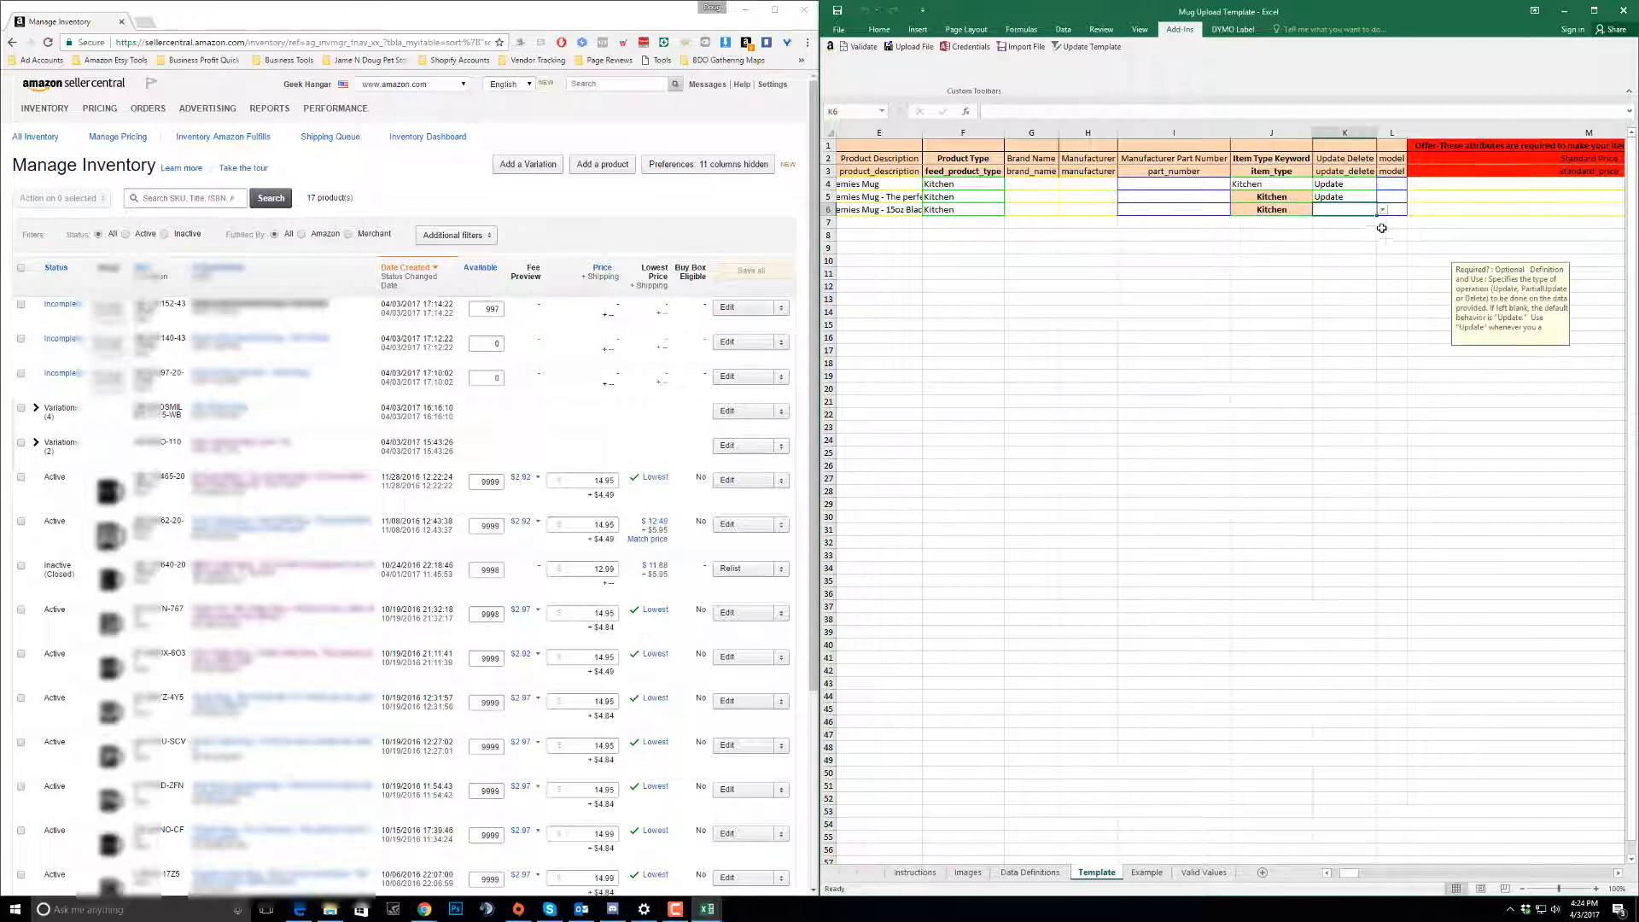
{"action": "left_click", "coordinate": [1383, 211]}
{"action": "left_click", "coordinate": [1269, 239]}
- Set the Parentage of row 6 to Child and copy the Parent SKU from row 5 into row 6
{"action": "left_click_drag", "start_coordinate": [1353, 873], "coordinate": [1509, 873]}
{"action": "left_click", "coordinate": [1532, 211]}
{"action": "left_click", "coordinate": [1542, 211]}
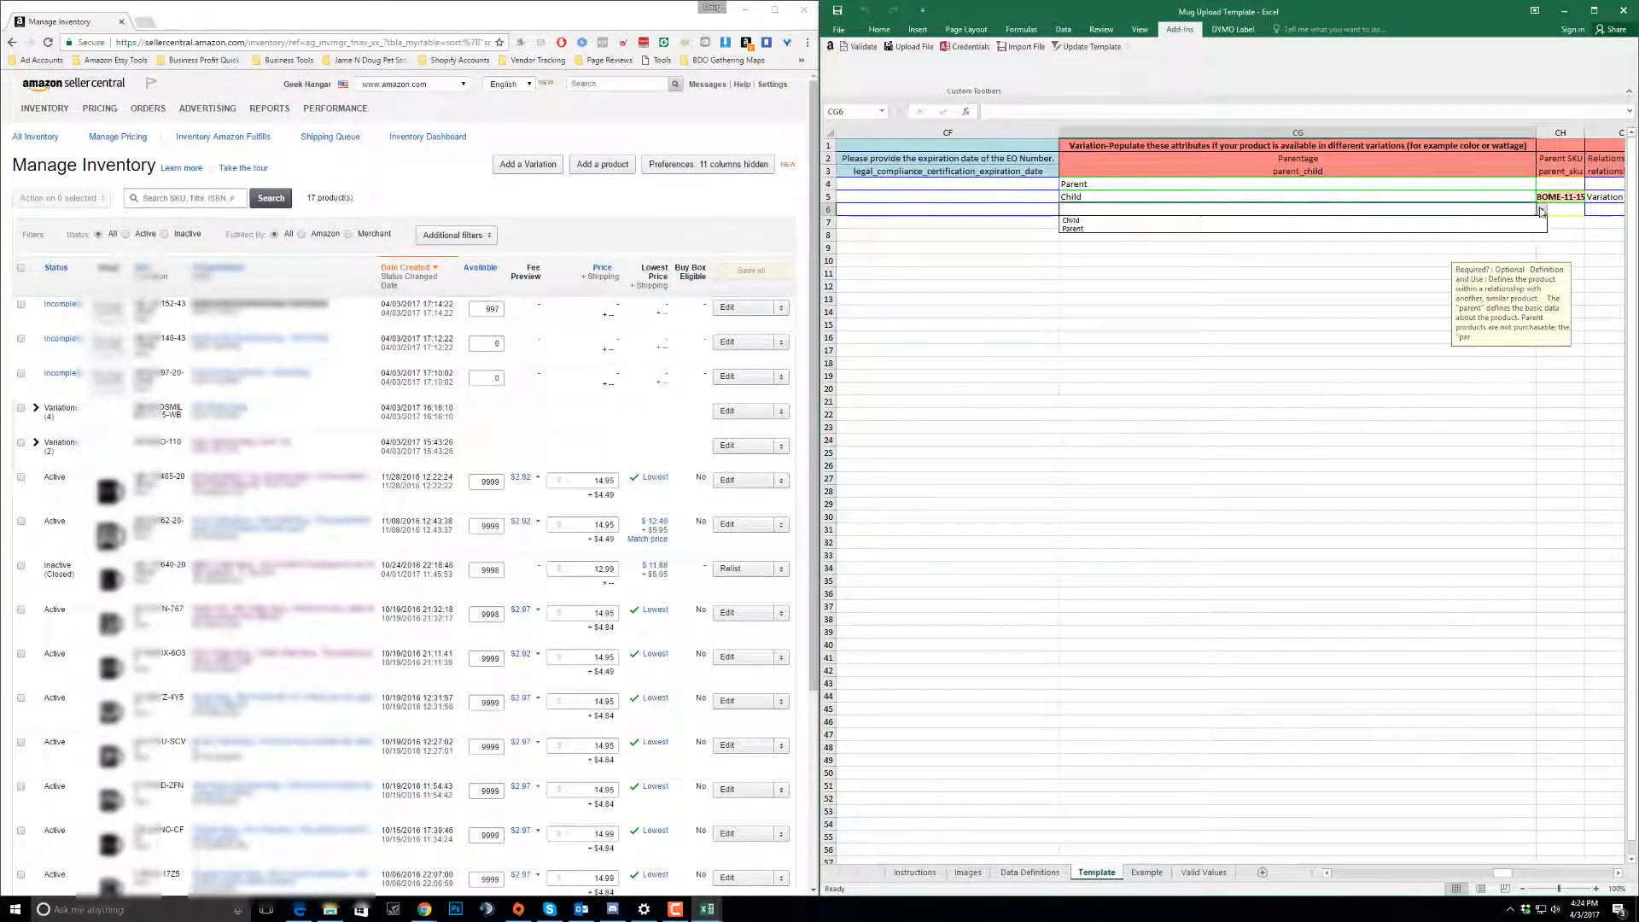
{"action": "left_click", "coordinate": [1529, 231]}
{"action": "left_click", "coordinate": [1556, 197]}
{"action": "key", "text": "ctrl+c"}
{"action": "left_click", "coordinate": [1549, 213]}
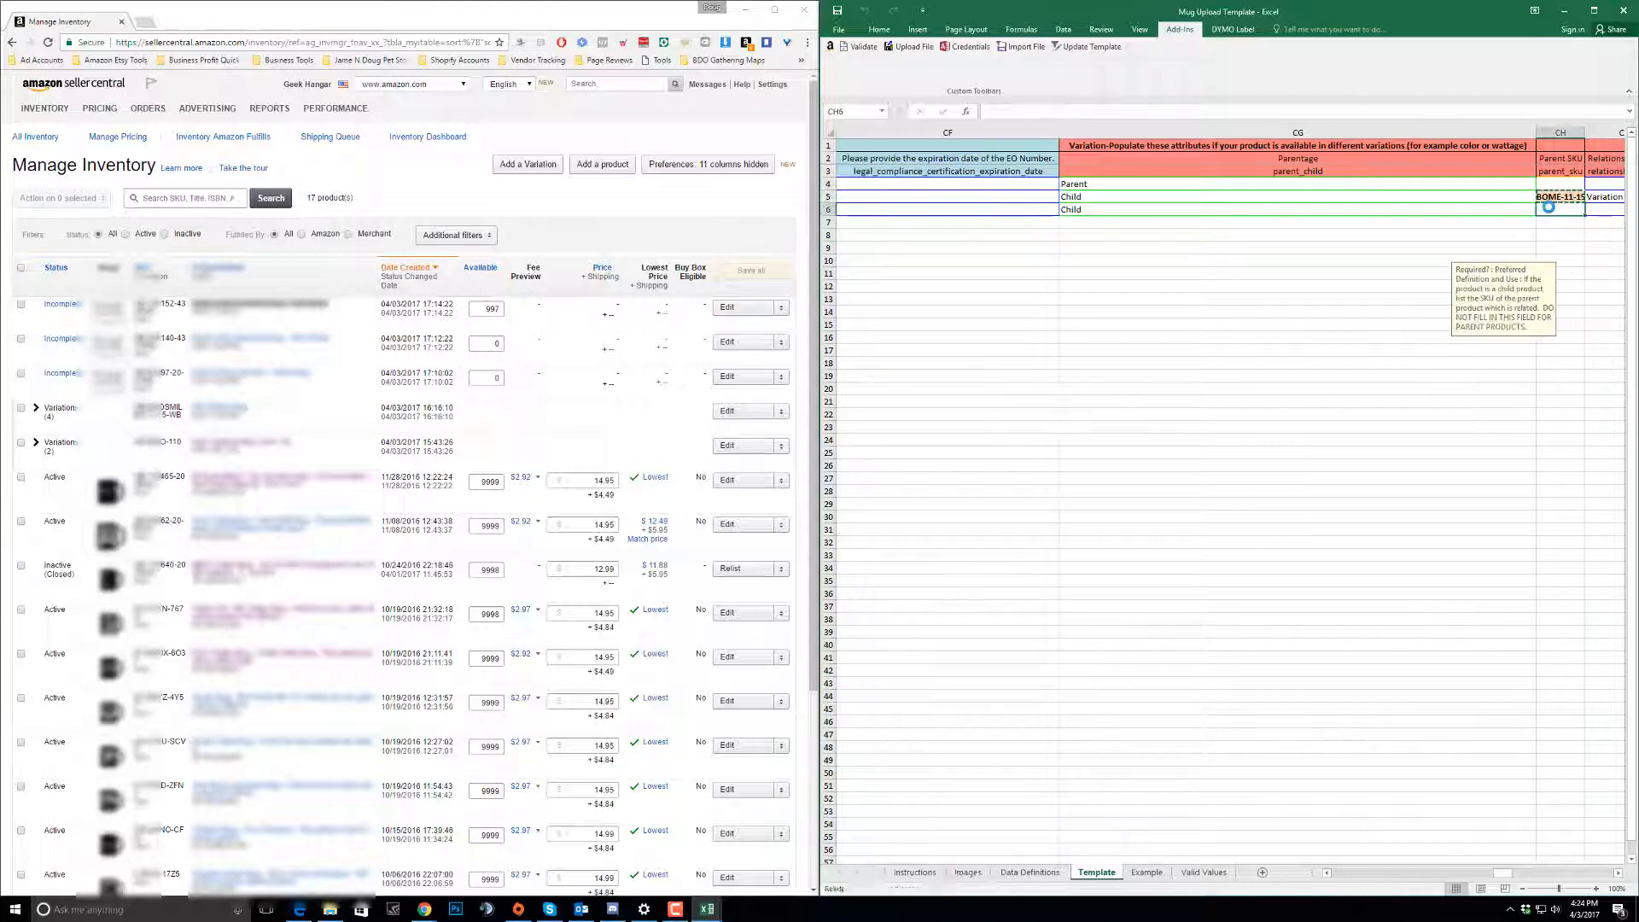
{"action": "key", "text": "Return"}
- Set row 6's Relationship Type to Variation and its Variation Theme to Sizename-Colorname
{"action": "left_click_drag", "start_coordinate": [1504, 880], "coordinate": [1508, 879]}
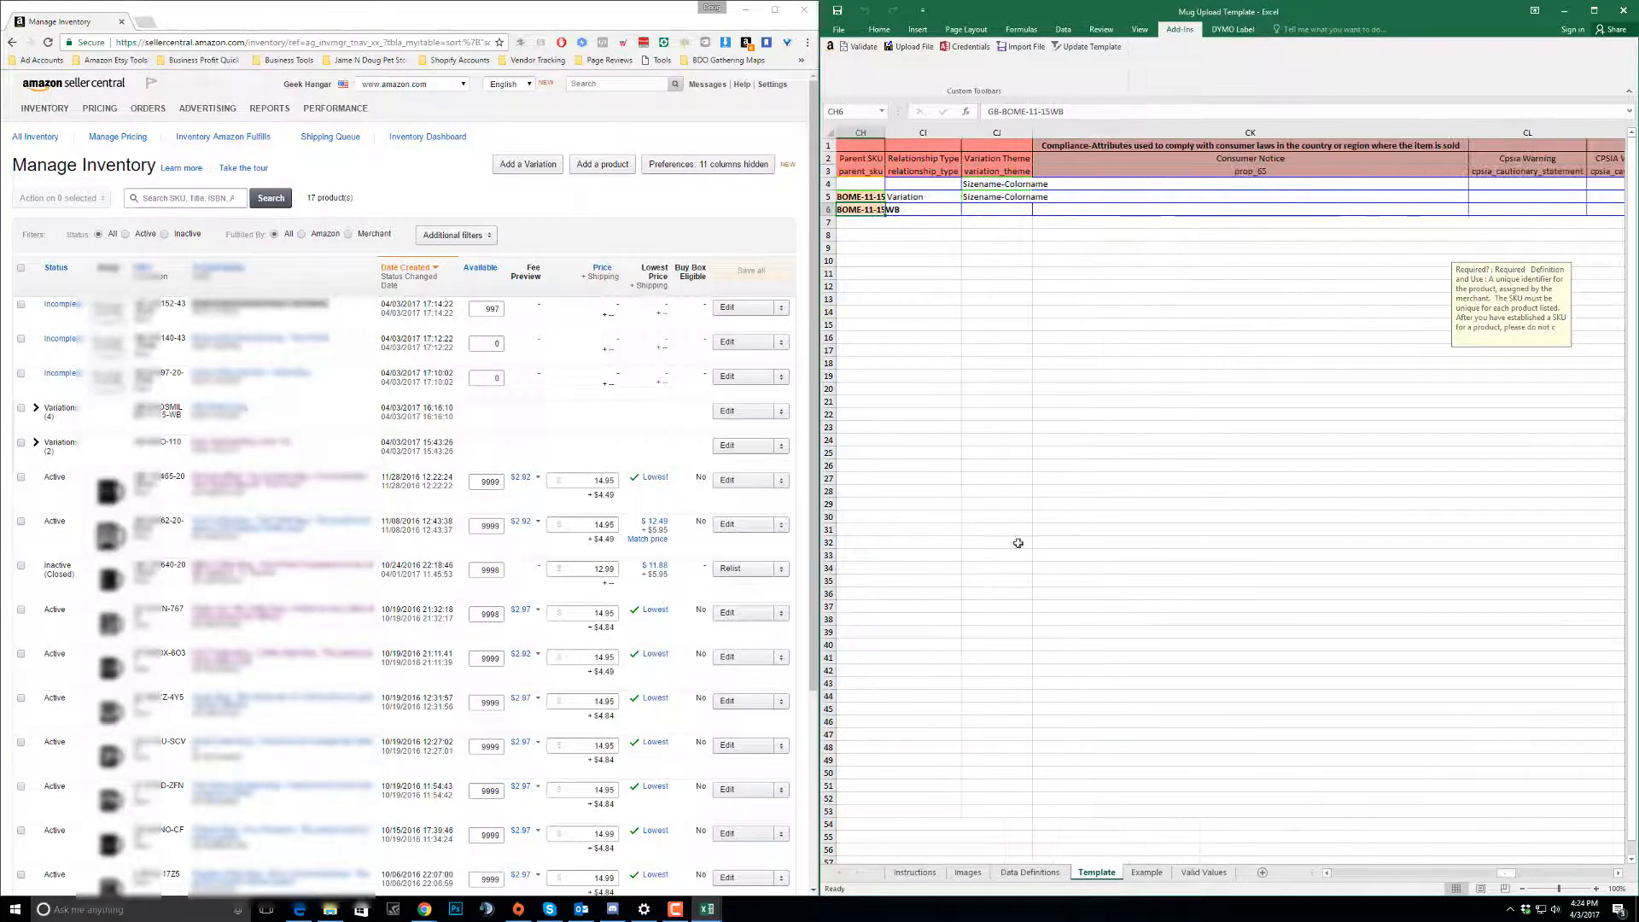
{"action": "left_click", "coordinate": [918, 213]}
{"action": "left_click", "coordinate": [967, 211]}
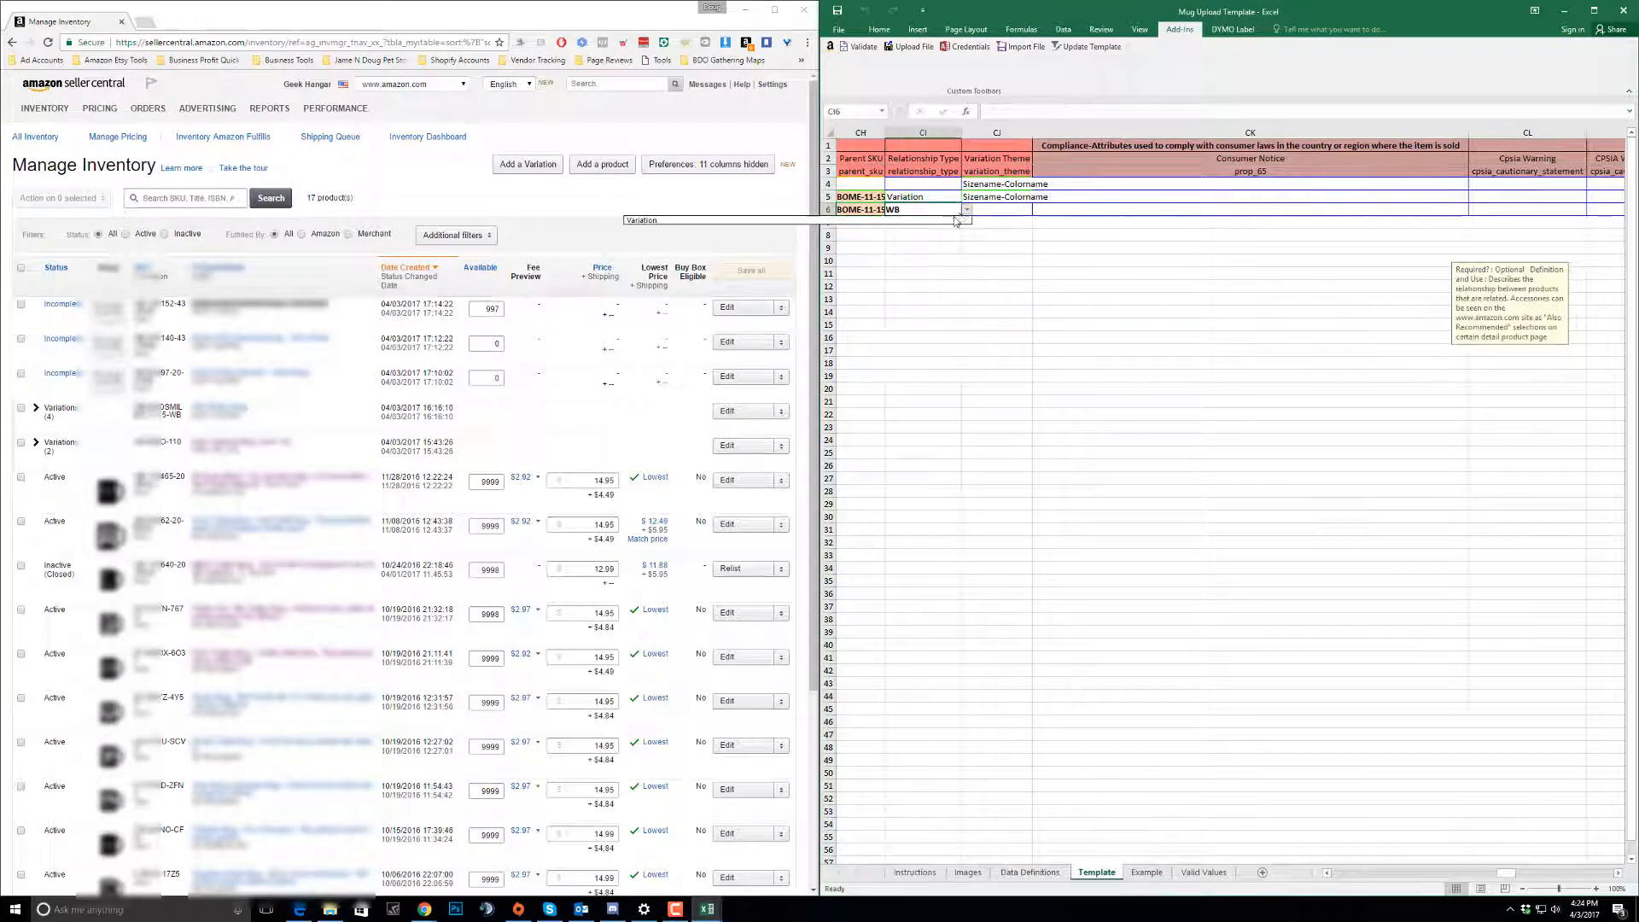
{"action": "left_click", "coordinate": [865, 220]}
{"action": "left_click", "coordinate": [1003, 209]}
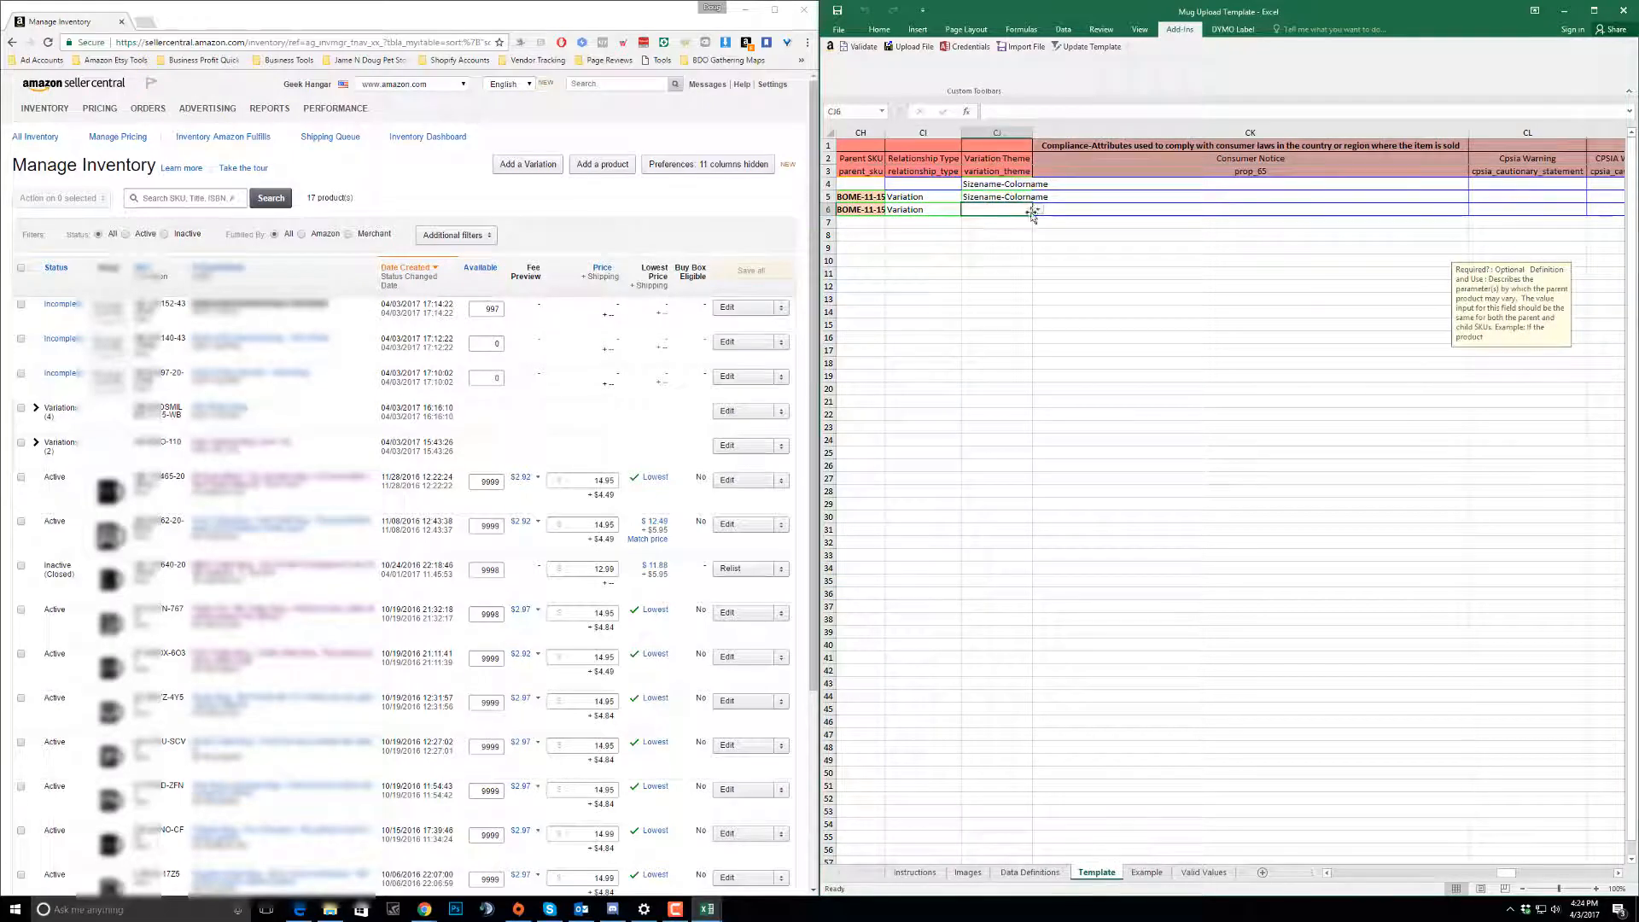
{"action": "left_click", "coordinate": [1038, 210]}
{"action": "left_click", "coordinate": [875, 279]}
- Enter Black as the Color and 15oz as the Size of the child mug in row 6
{"action": "left_click_drag", "start_coordinate": [1507, 872], "coordinate": [1559, 874]}
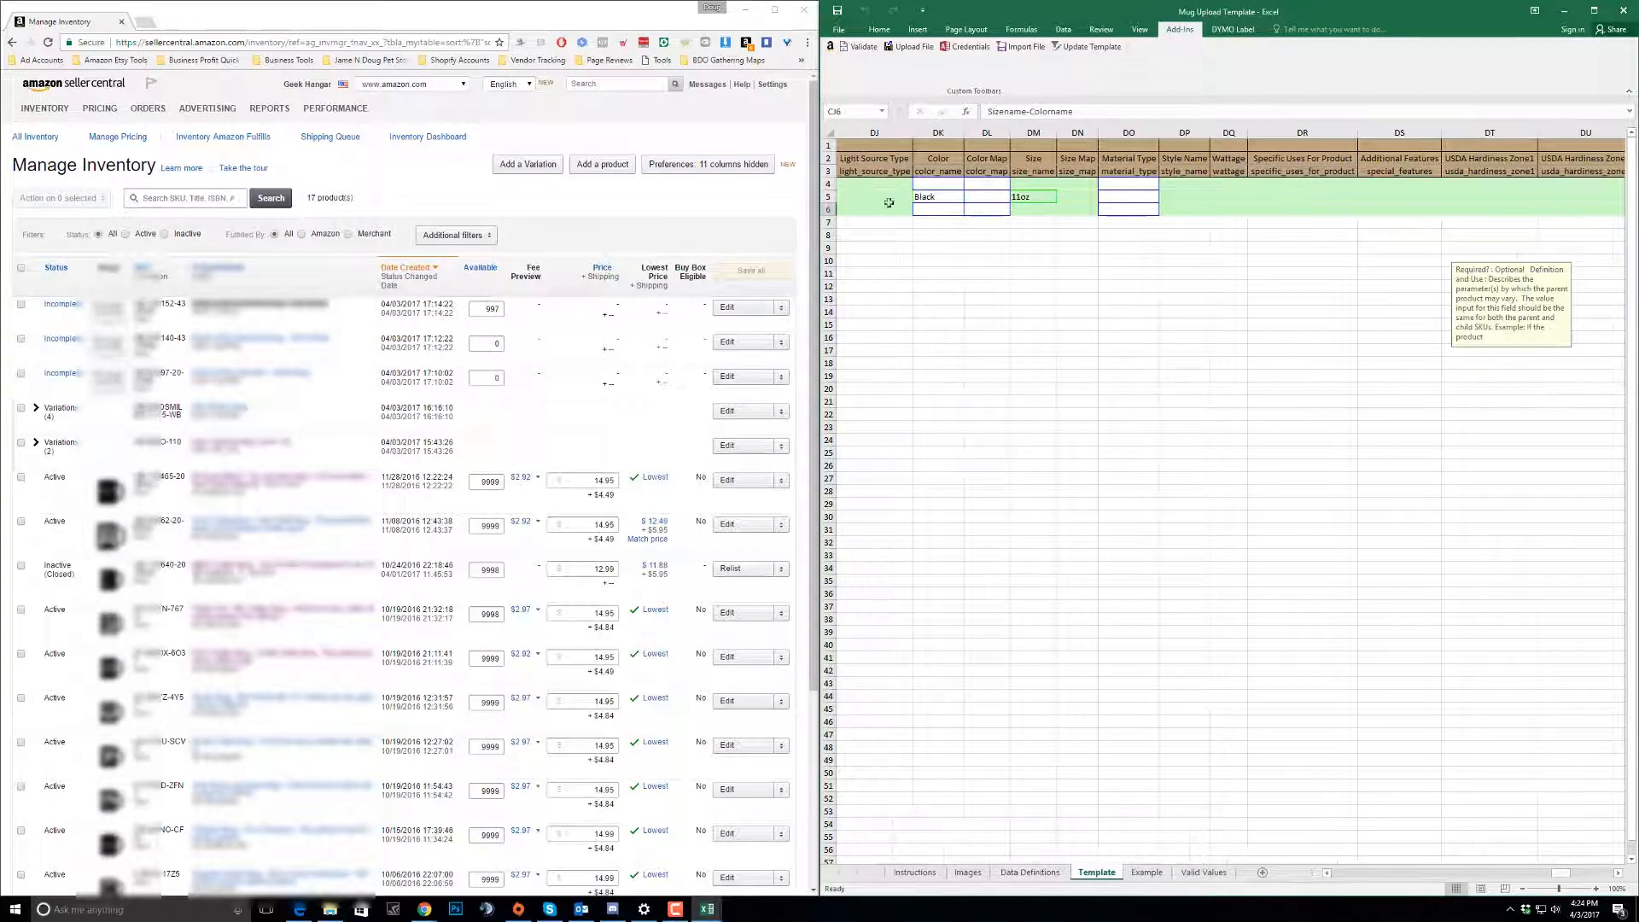
{"action": "left_click", "coordinate": [935, 207]}
{"action": "type", "text": "Black"}
{"action": "key", "text": "Tab"}
{"action": "key", "text": "Tab"}
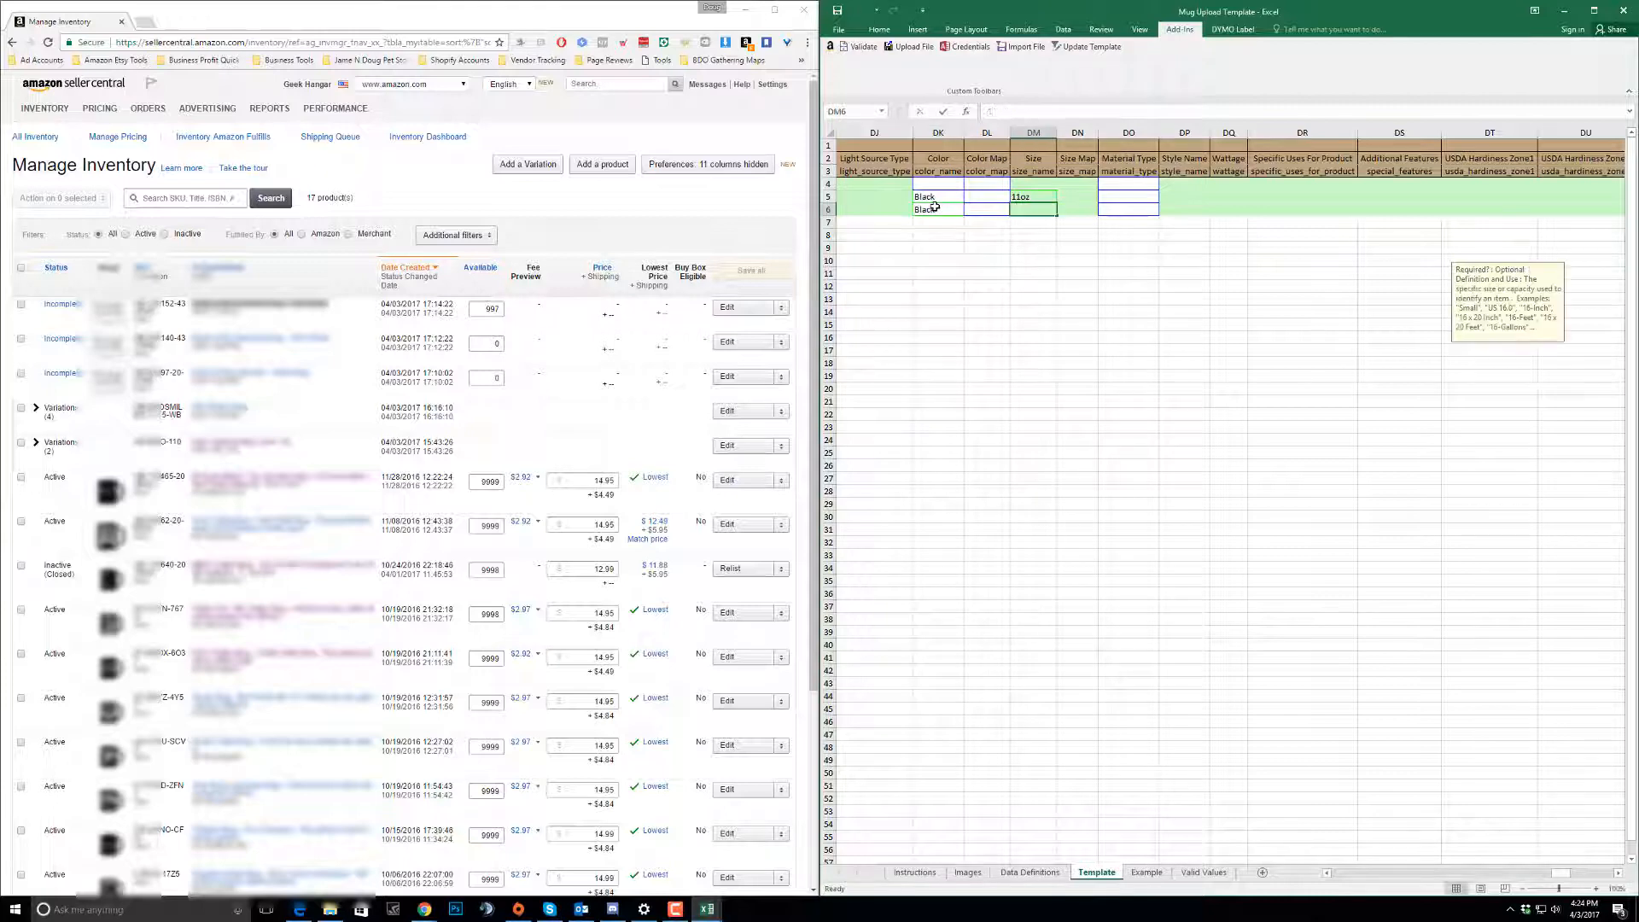
{"action": "type", "text": "15oz"}
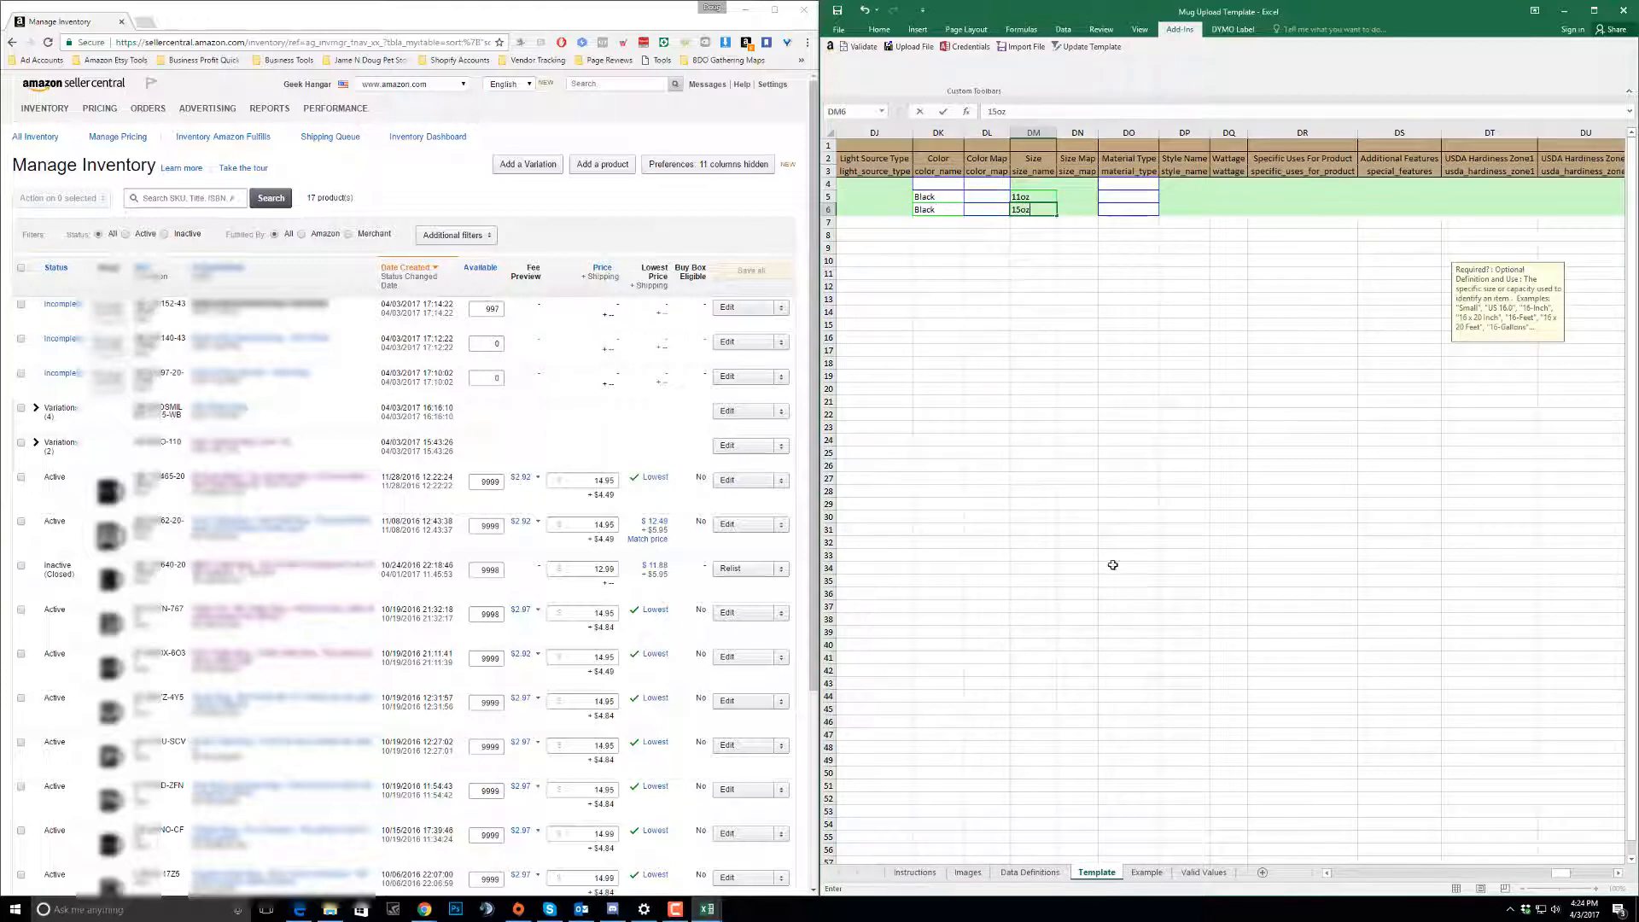
- Review the Seller SKU, Product ID, Product Name and Product Type entries of the parent and child mugs
{"action": "left_click_drag", "start_coordinate": [1560, 873], "coordinate": [1336, 875]}
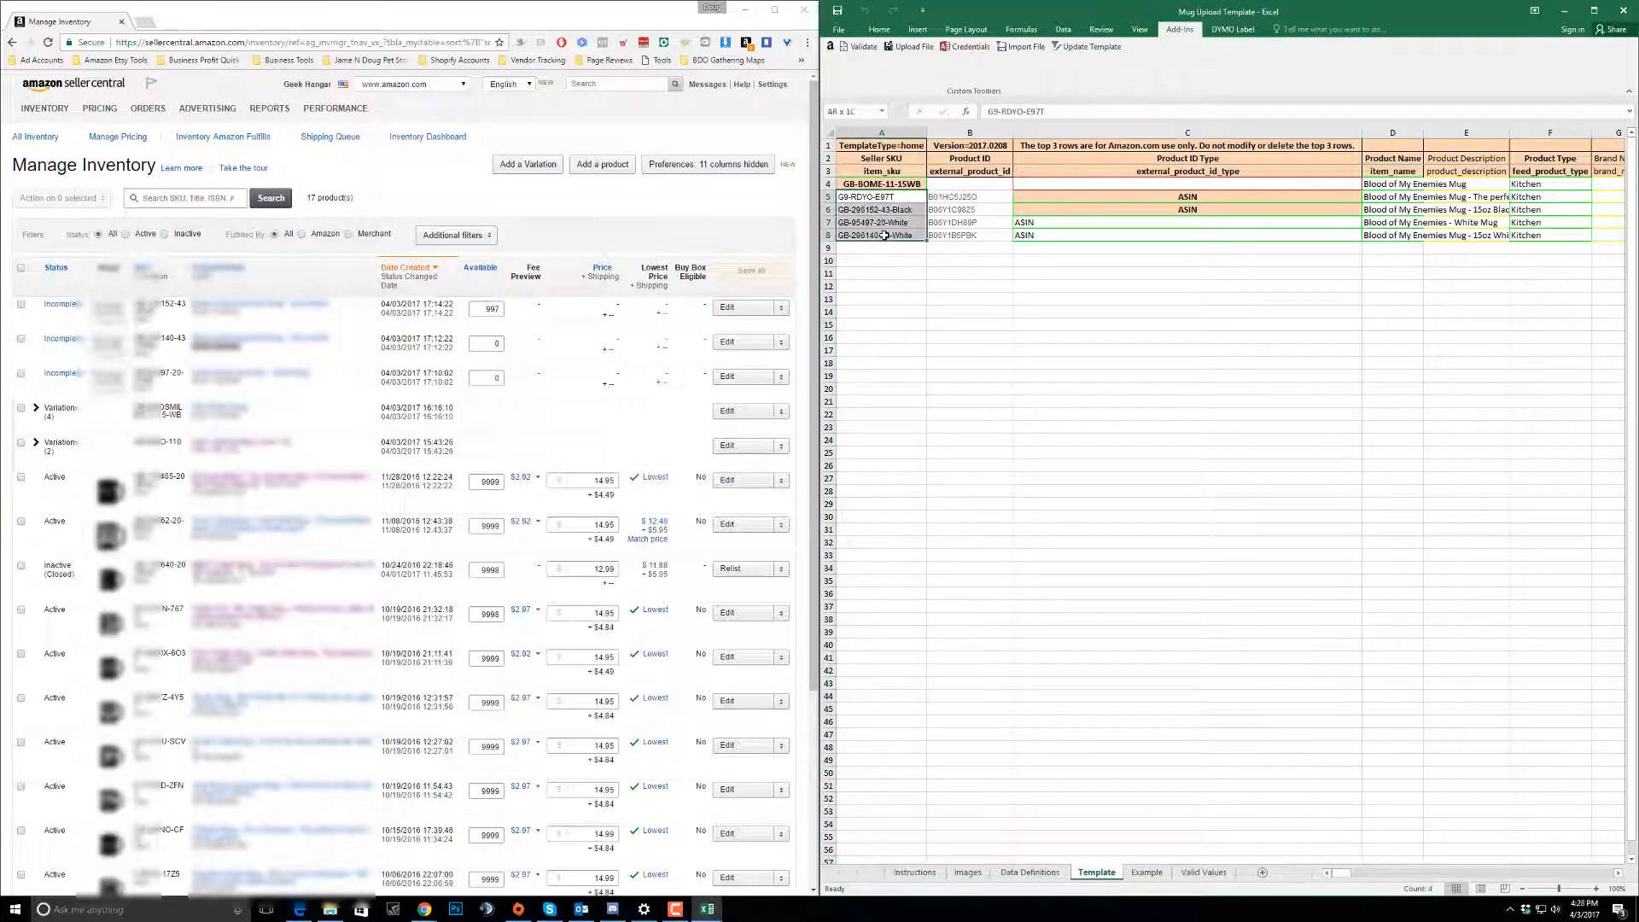
{"action": "left_click_drag", "start_coordinate": [943, 197], "coordinate": [958, 225]}
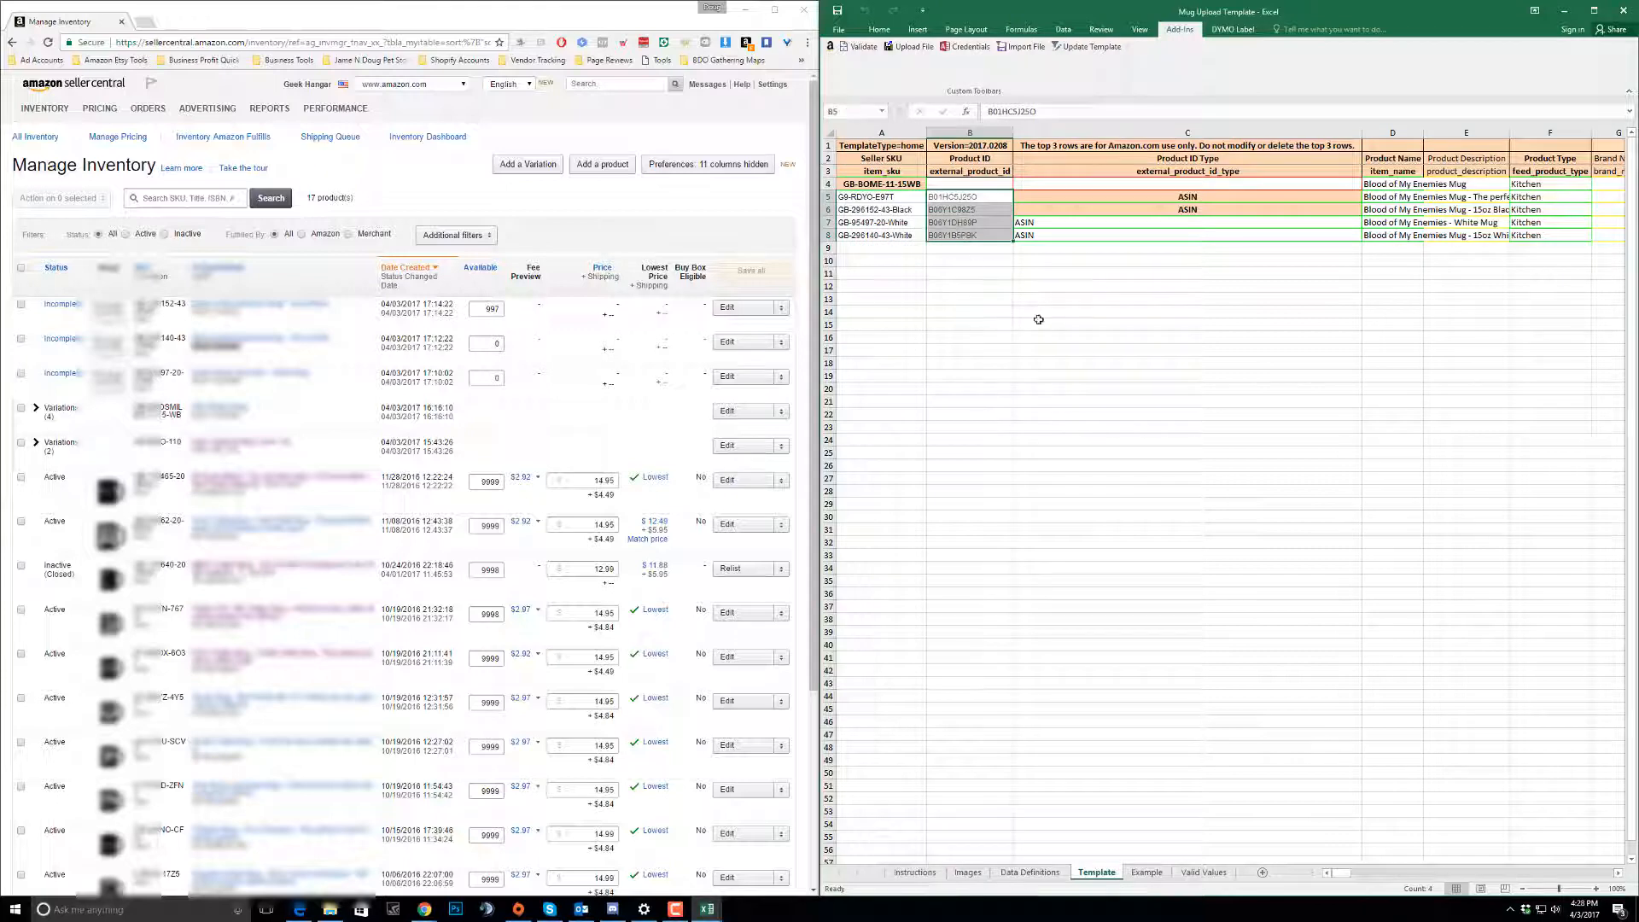
{"action": "left_click_drag", "start_coordinate": [1396, 188], "coordinate": [1391, 226]}
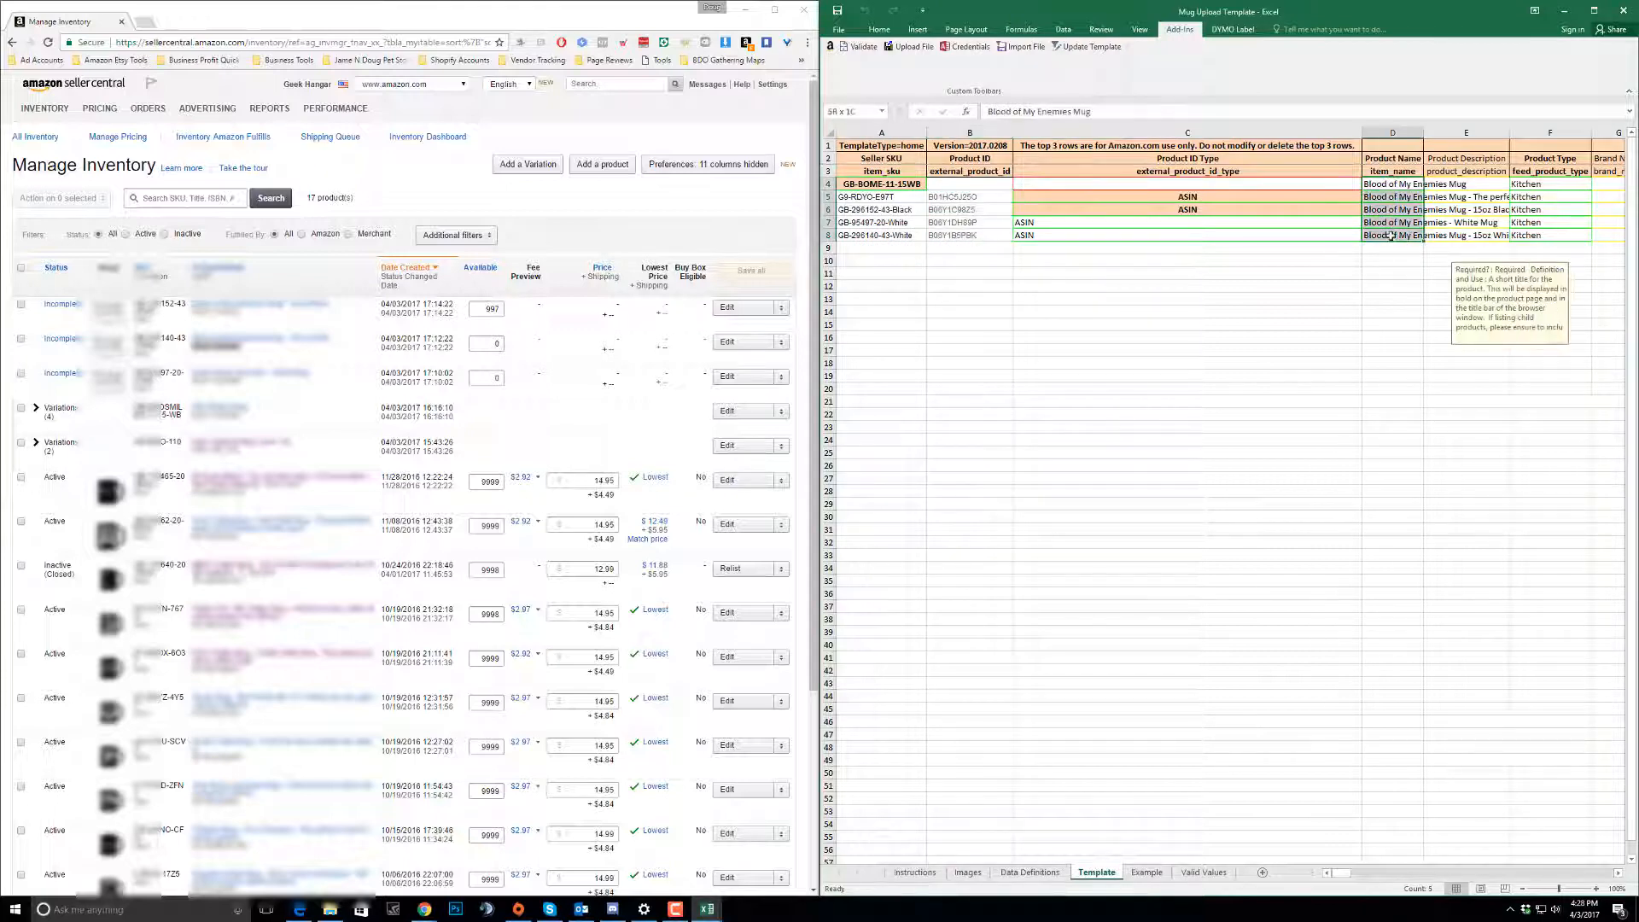
{"action": "left_click_drag", "start_coordinate": [1541, 185], "coordinate": [1541, 224]}
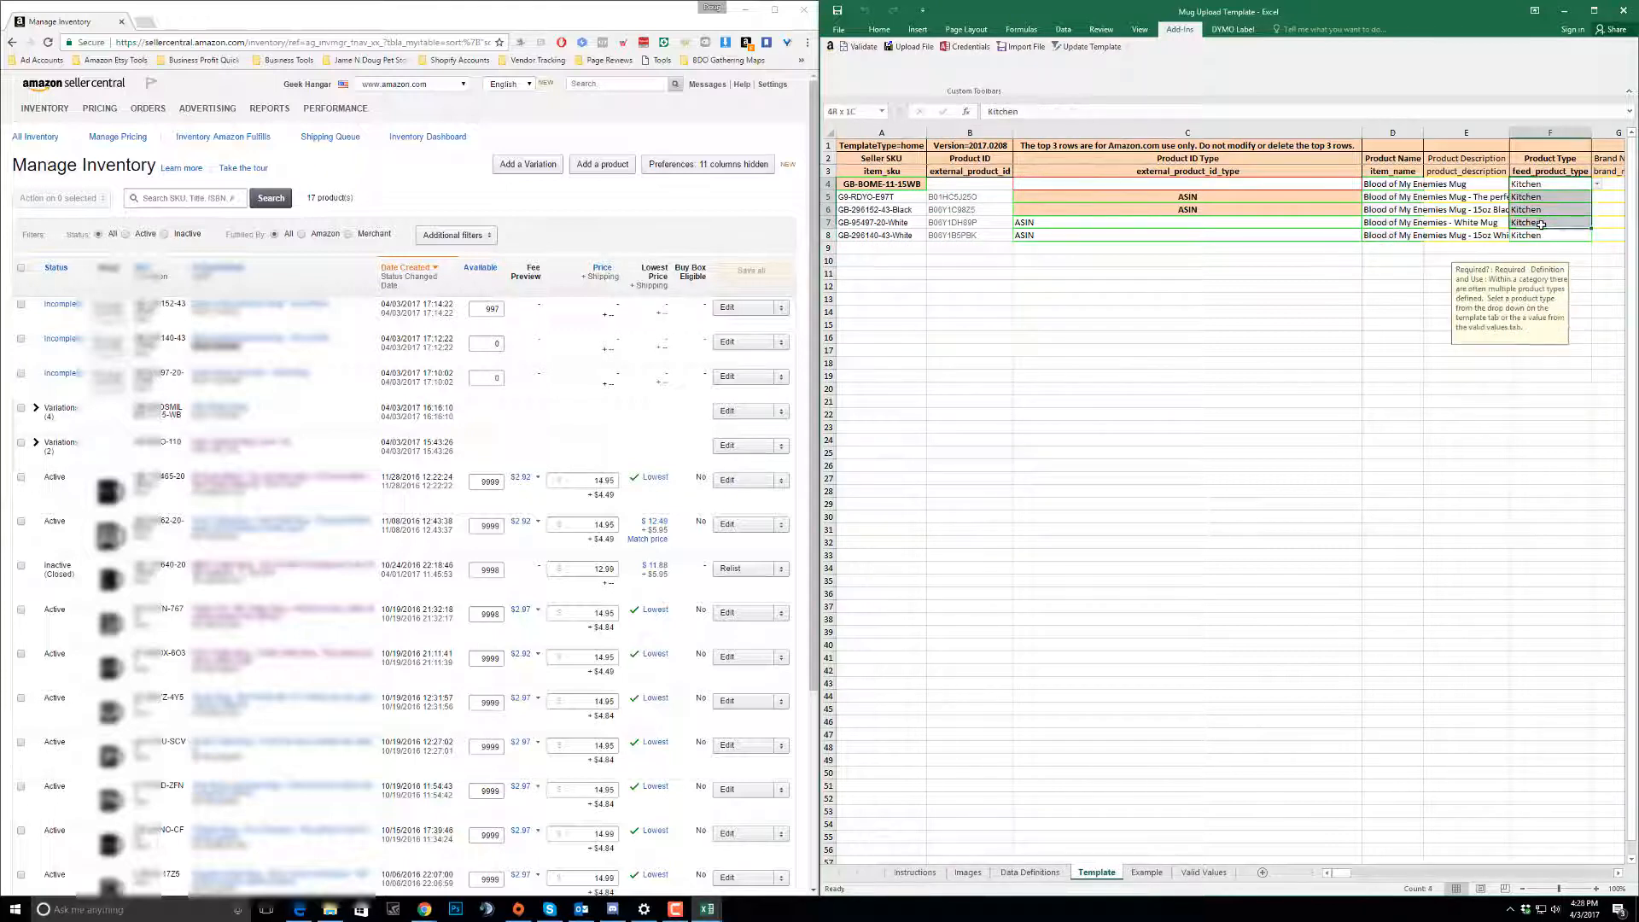
{"action": "left_click", "coordinate": [1393, 504]}
- Check the variation fields of all mug rows and the Color and Size pairing of each child in rows 5 to 8
{"action": "left_click_drag", "start_coordinate": [1343, 875], "coordinate": [1505, 881]}
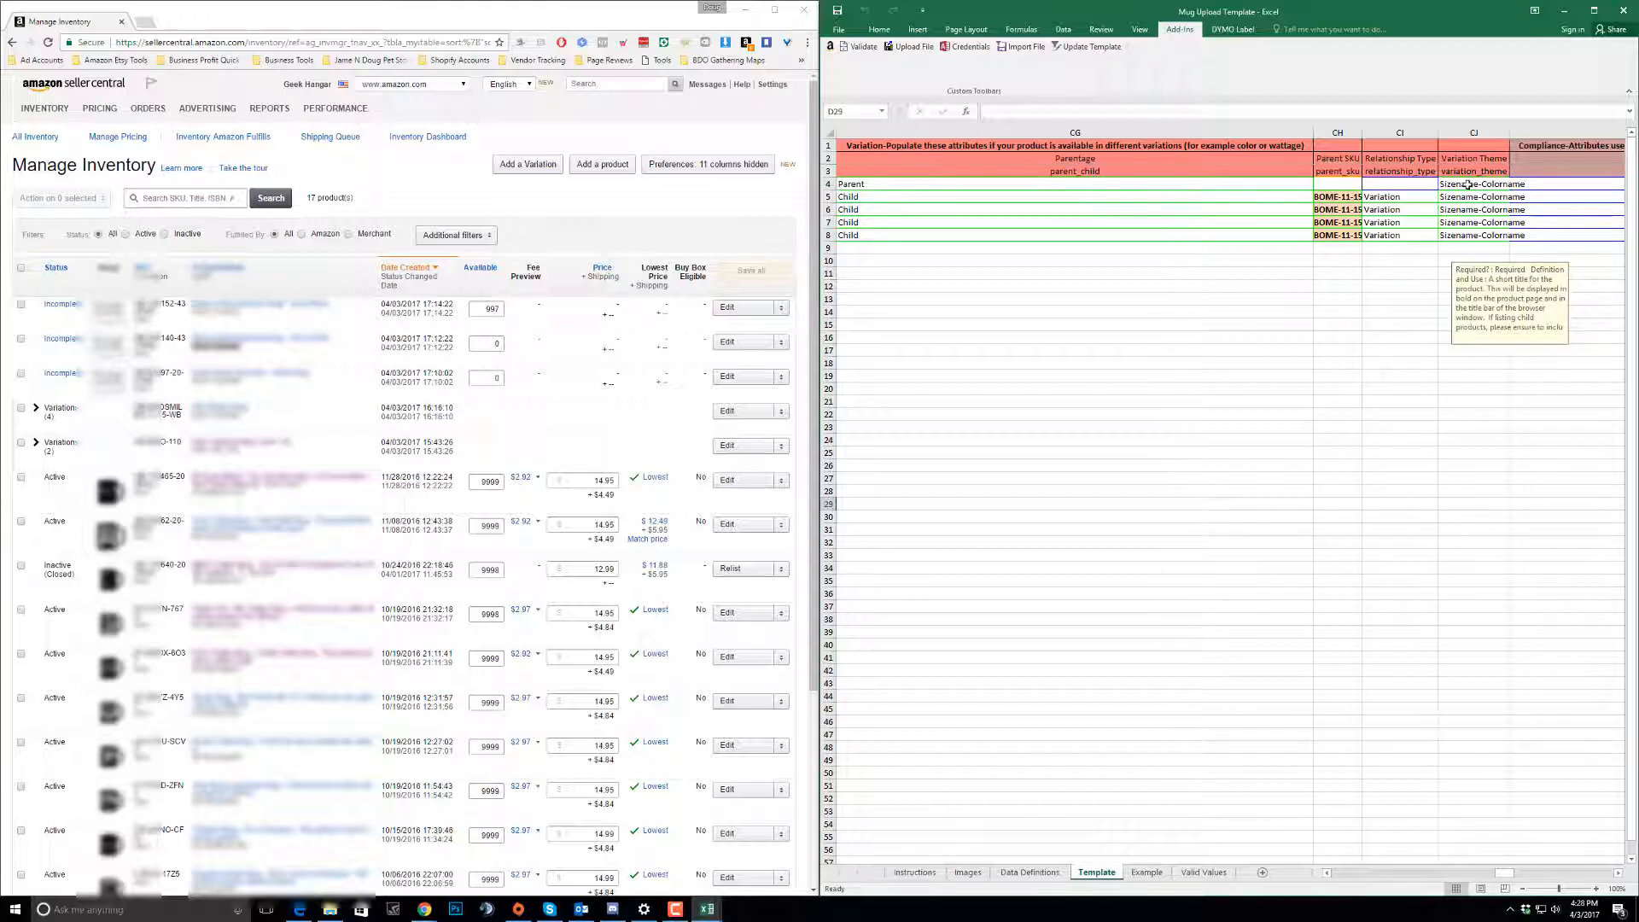
{"action": "left_click_drag", "start_coordinate": [1500, 873], "coordinate": [1556, 874]}
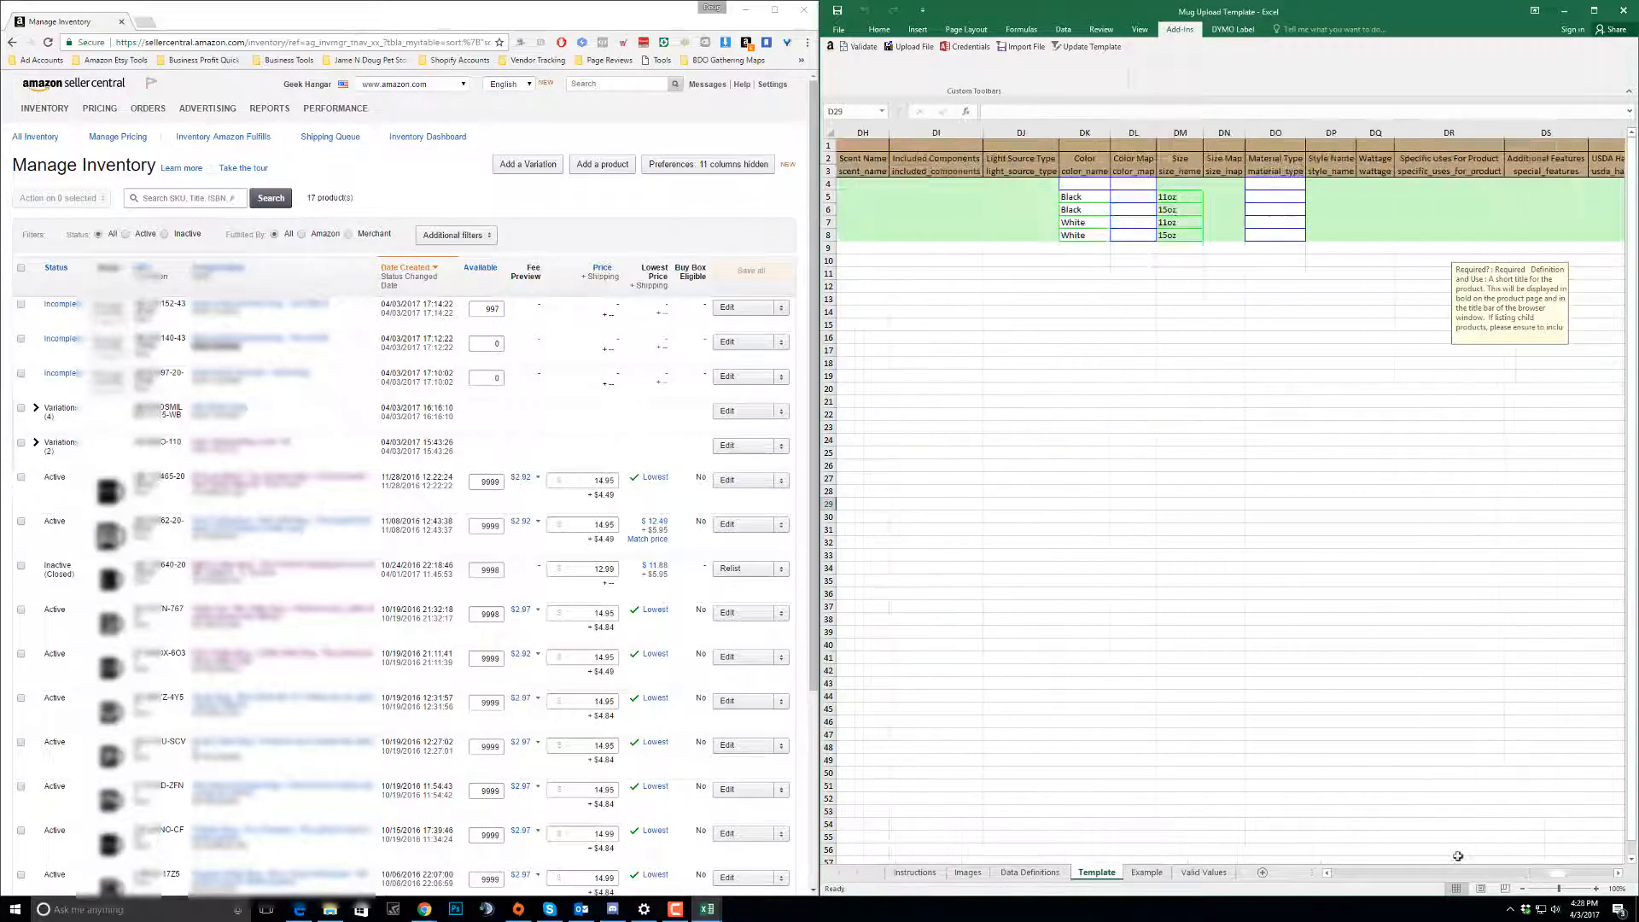
{"action": "left_click", "coordinate": [1081, 197]}
{"action": "left_click", "coordinate": [1121, 198]}
{"action": "left_click", "coordinate": [1173, 196]}
{"action": "left_click", "coordinate": [1070, 210]}
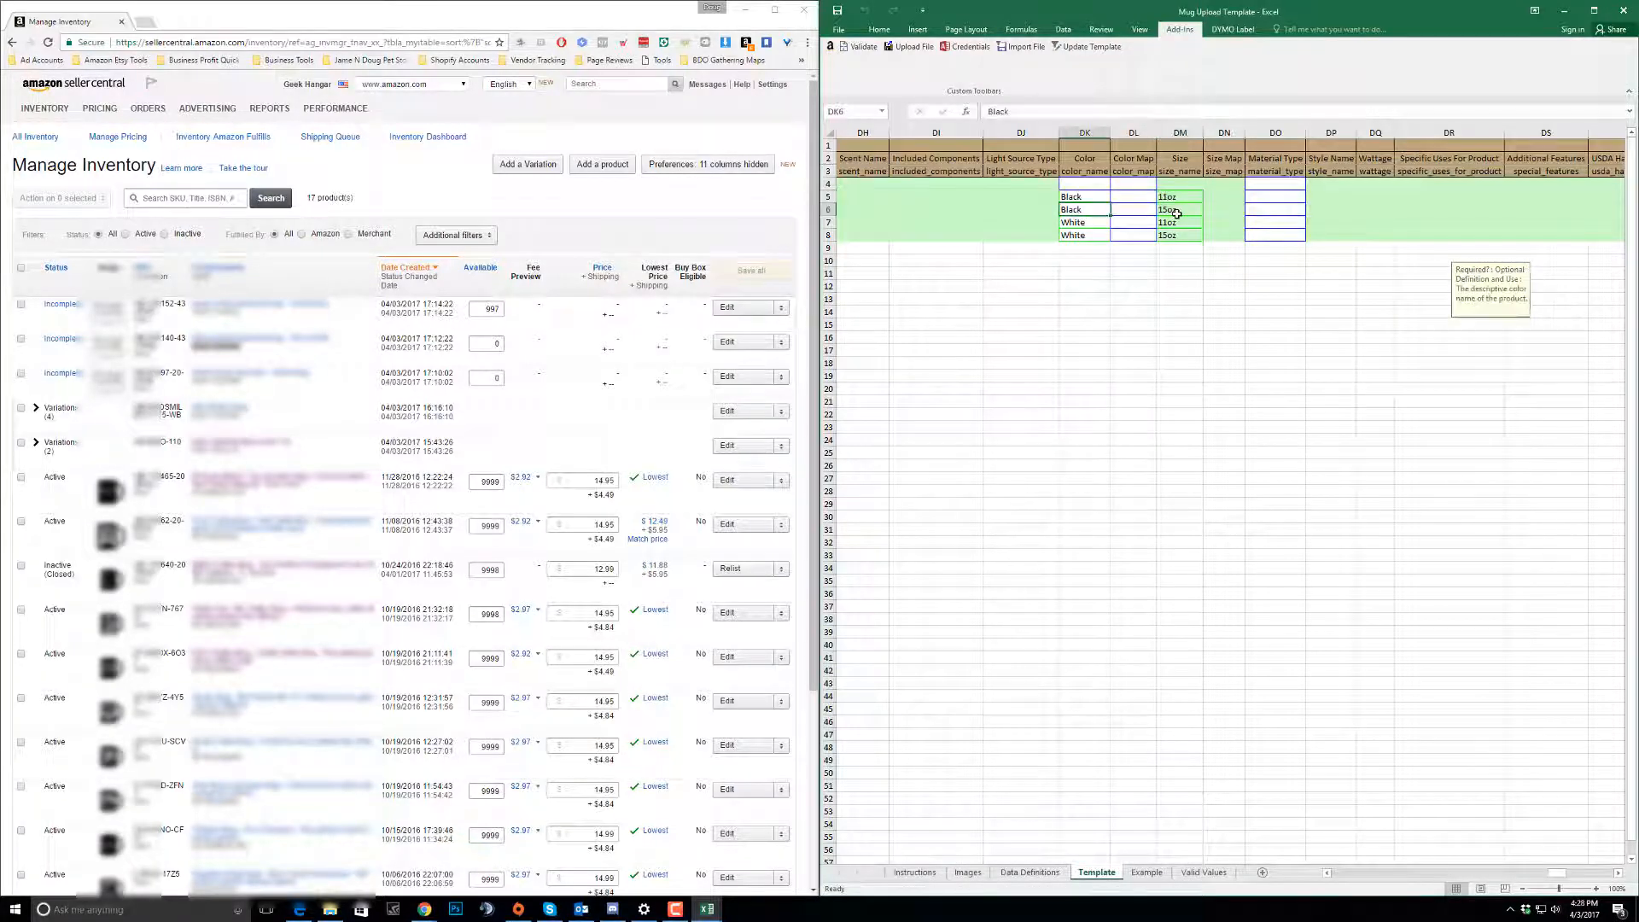
{"action": "left_click", "coordinate": [1177, 212]}
{"action": "left_click", "coordinate": [1089, 224]}
{"action": "left_click", "coordinate": [1170, 223]}
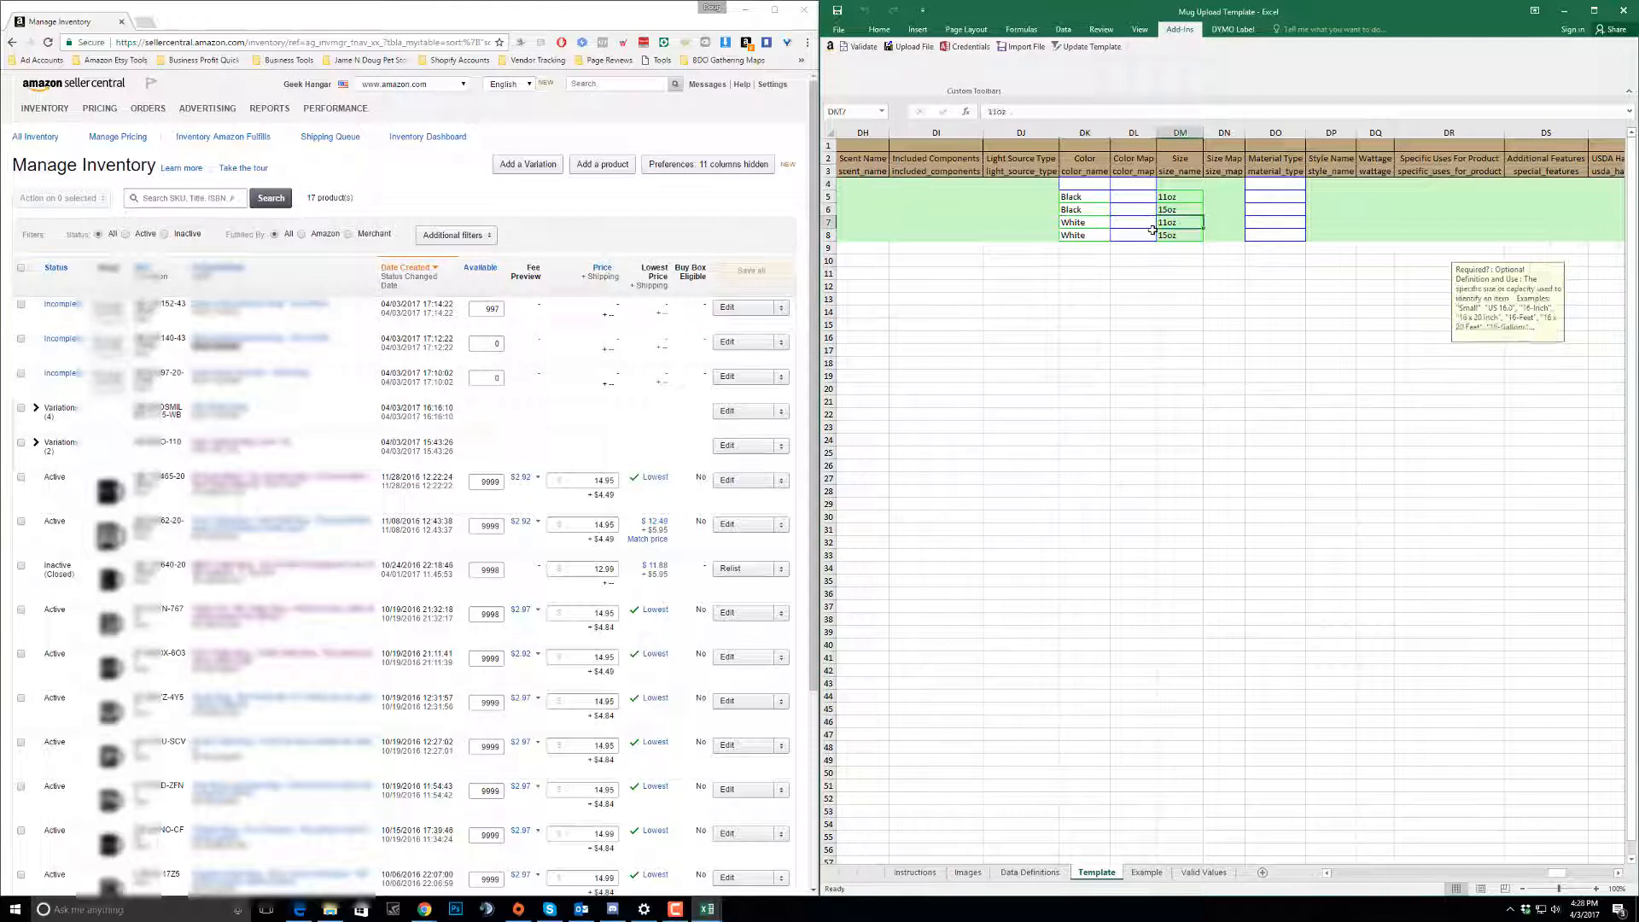
{"action": "left_click", "coordinate": [1072, 236]}
{"action": "left_click", "coordinate": [1171, 234]}
{"action": "left_click_drag", "start_coordinate": [1558, 873], "coordinate": [1341, 873]}
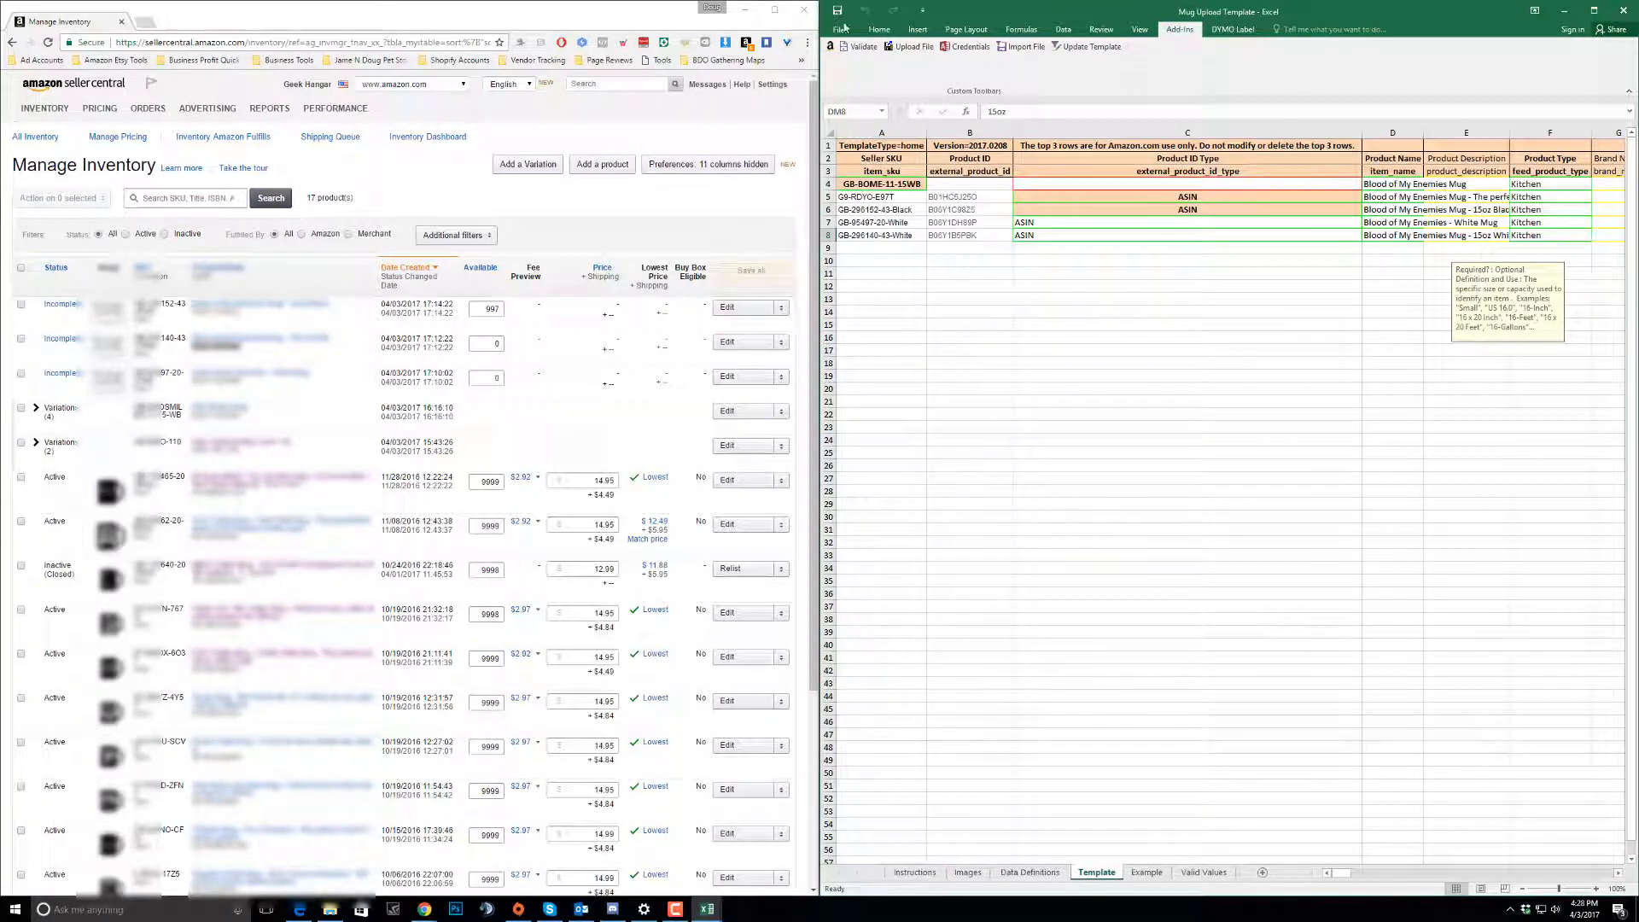
- Maximize the Seller Central window and open the Check and Upload your Inventory File page under Add Products via Upload
{"action": "left_click_drag", "start_coordinate": [768, 10], "coordinate": [778, 38]}
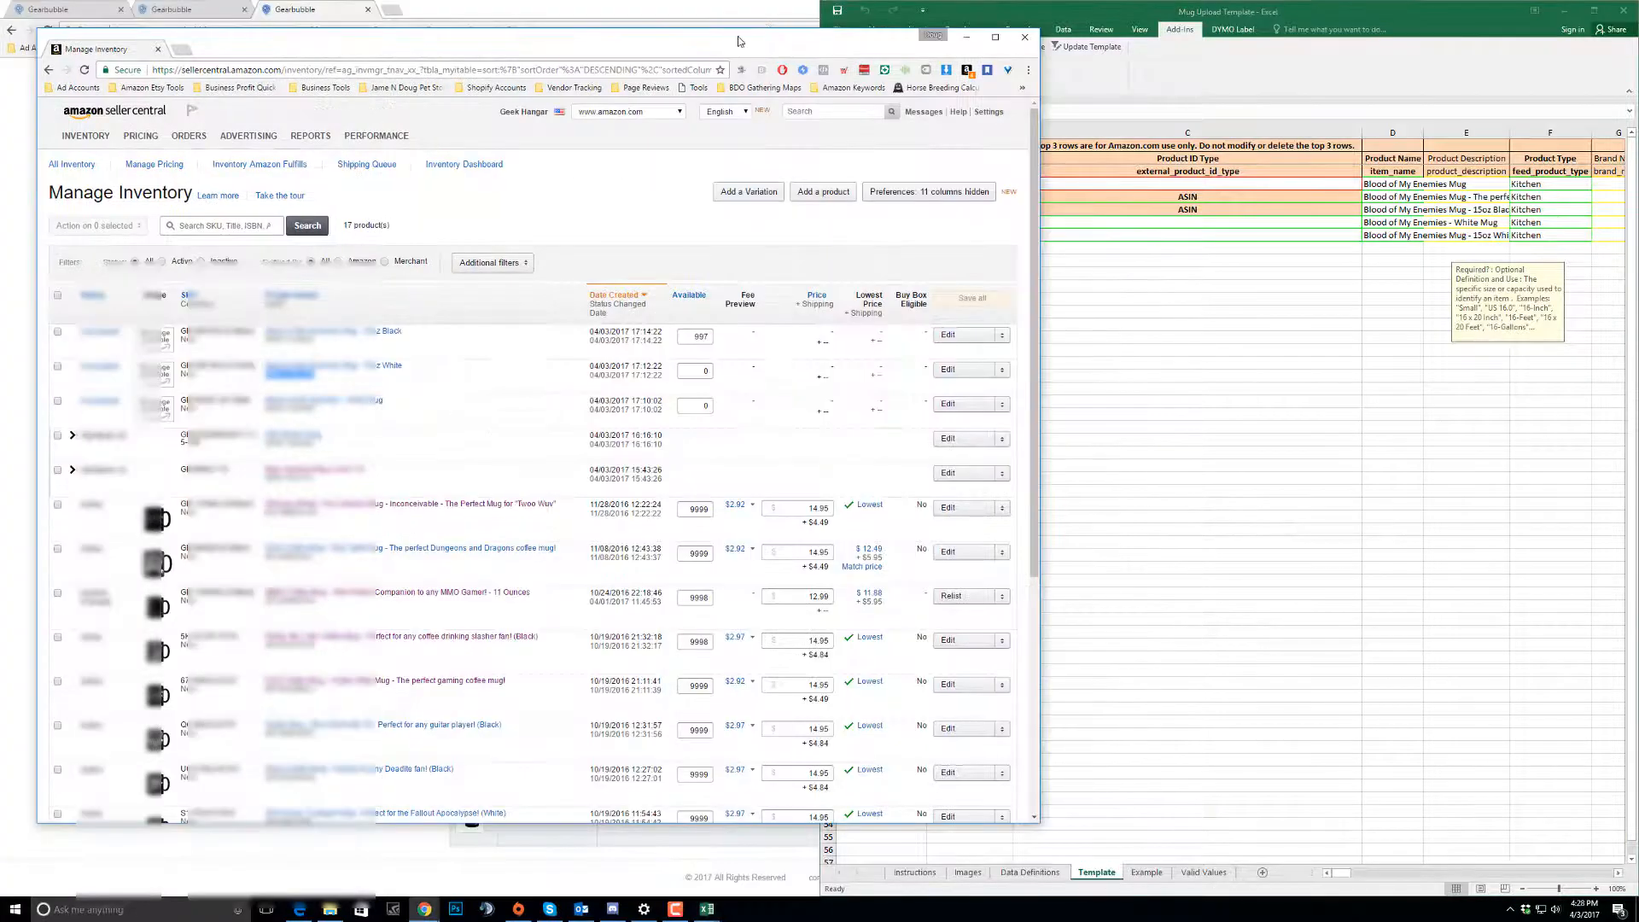
{"action": "double_click", "coordinate": [739, 41]}
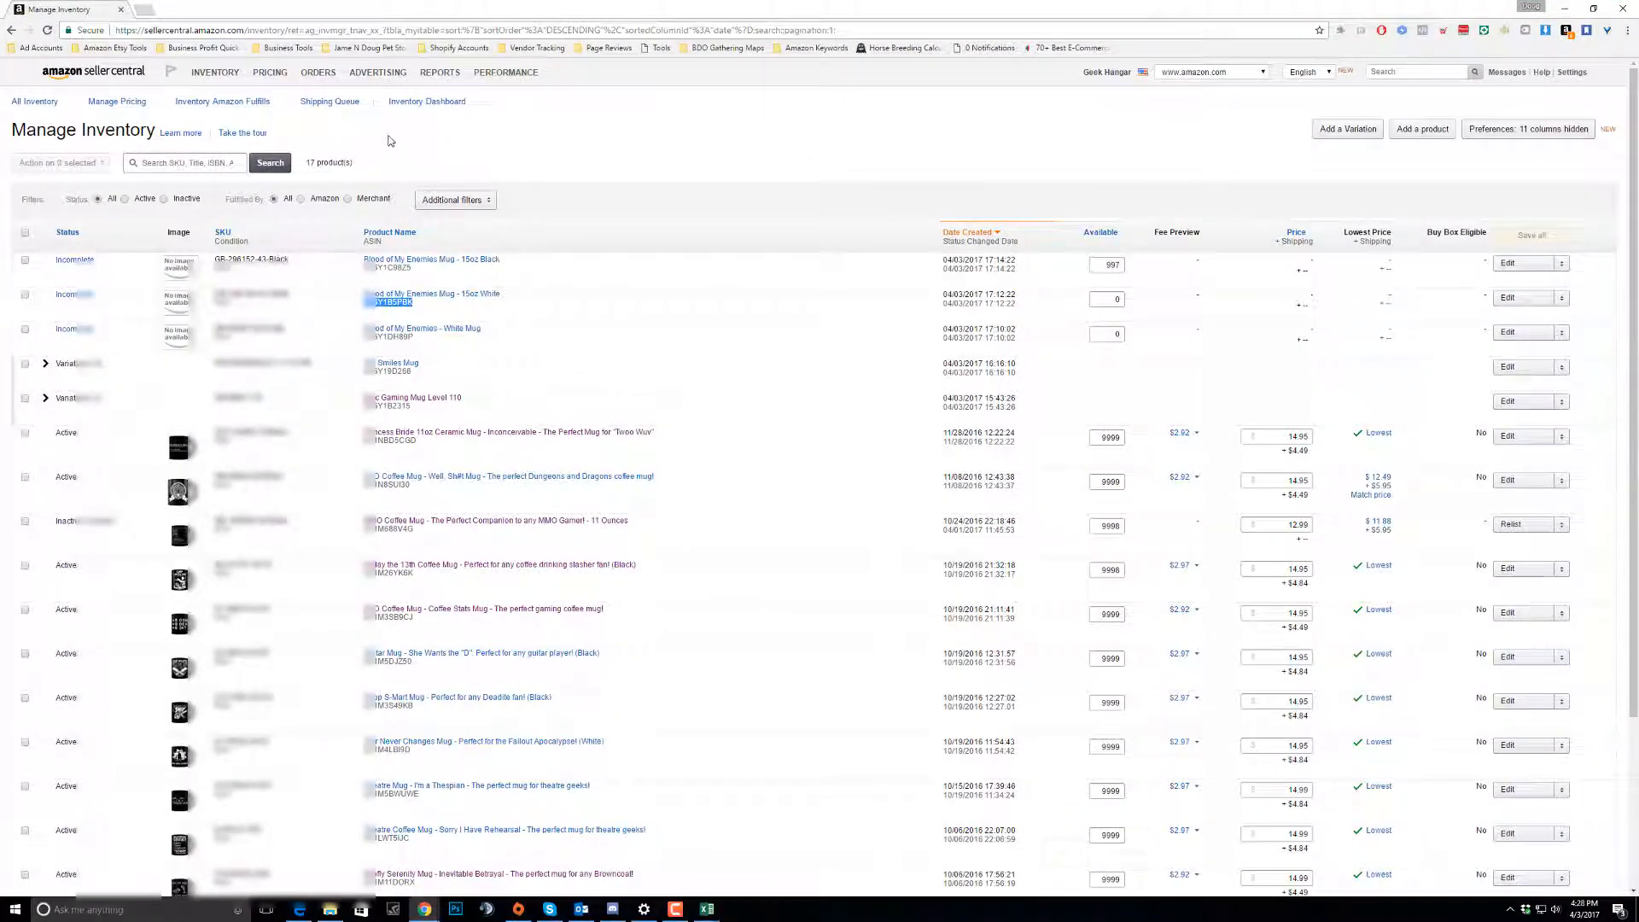
{"action": "mouse_move", "coordinate": [219, 79]}
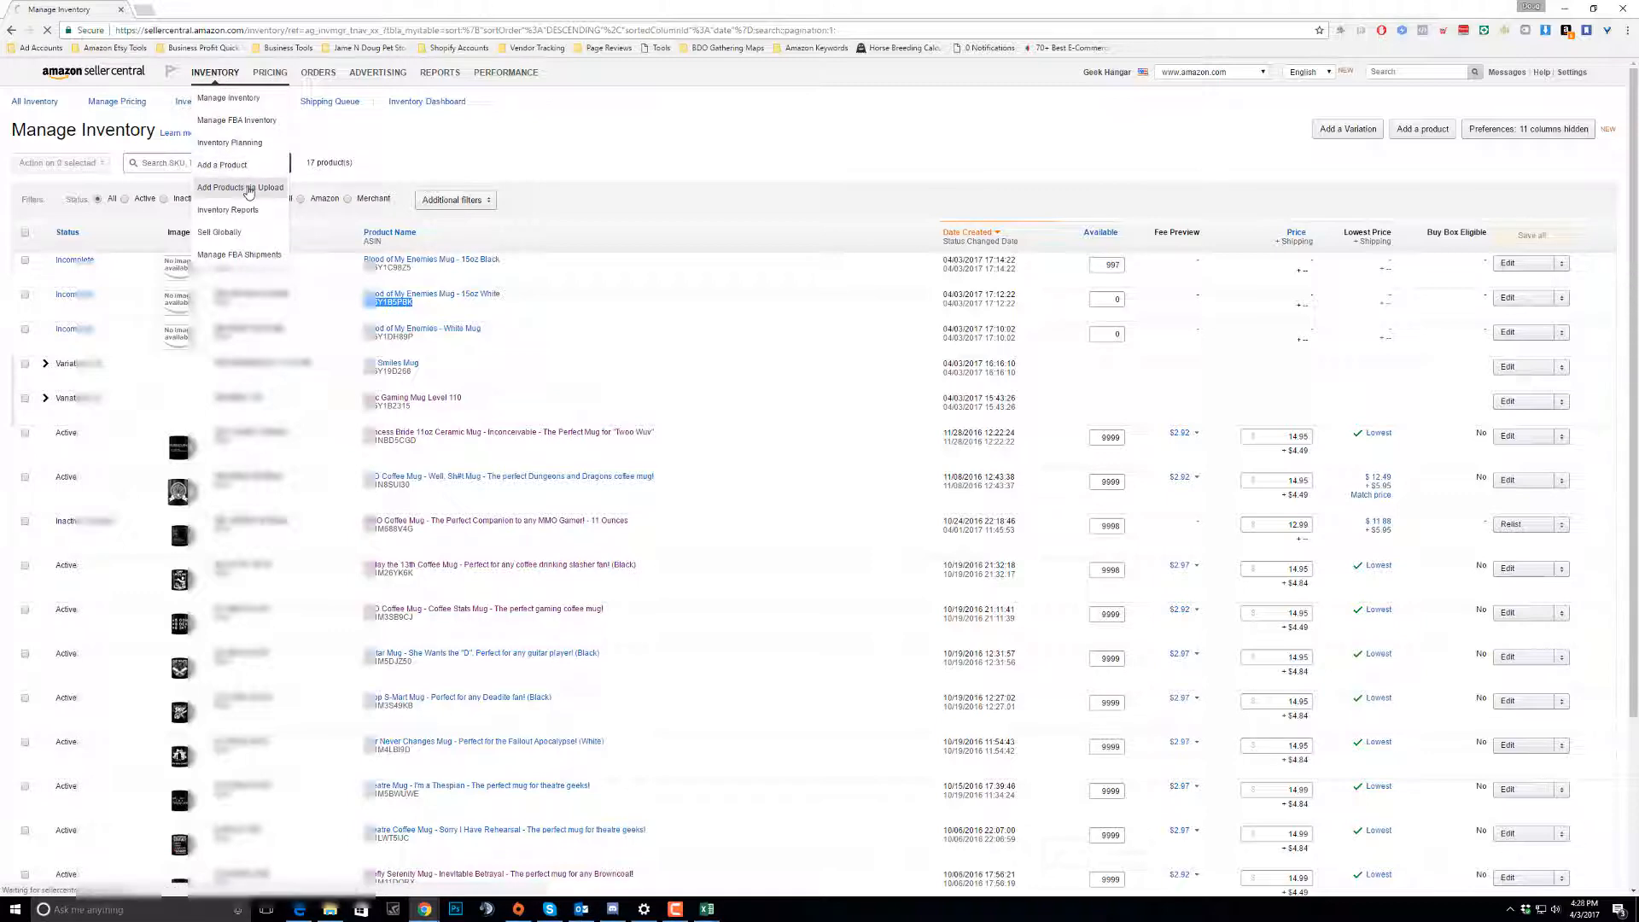
{"action": "left_click", "coordinate": [244, 190]}
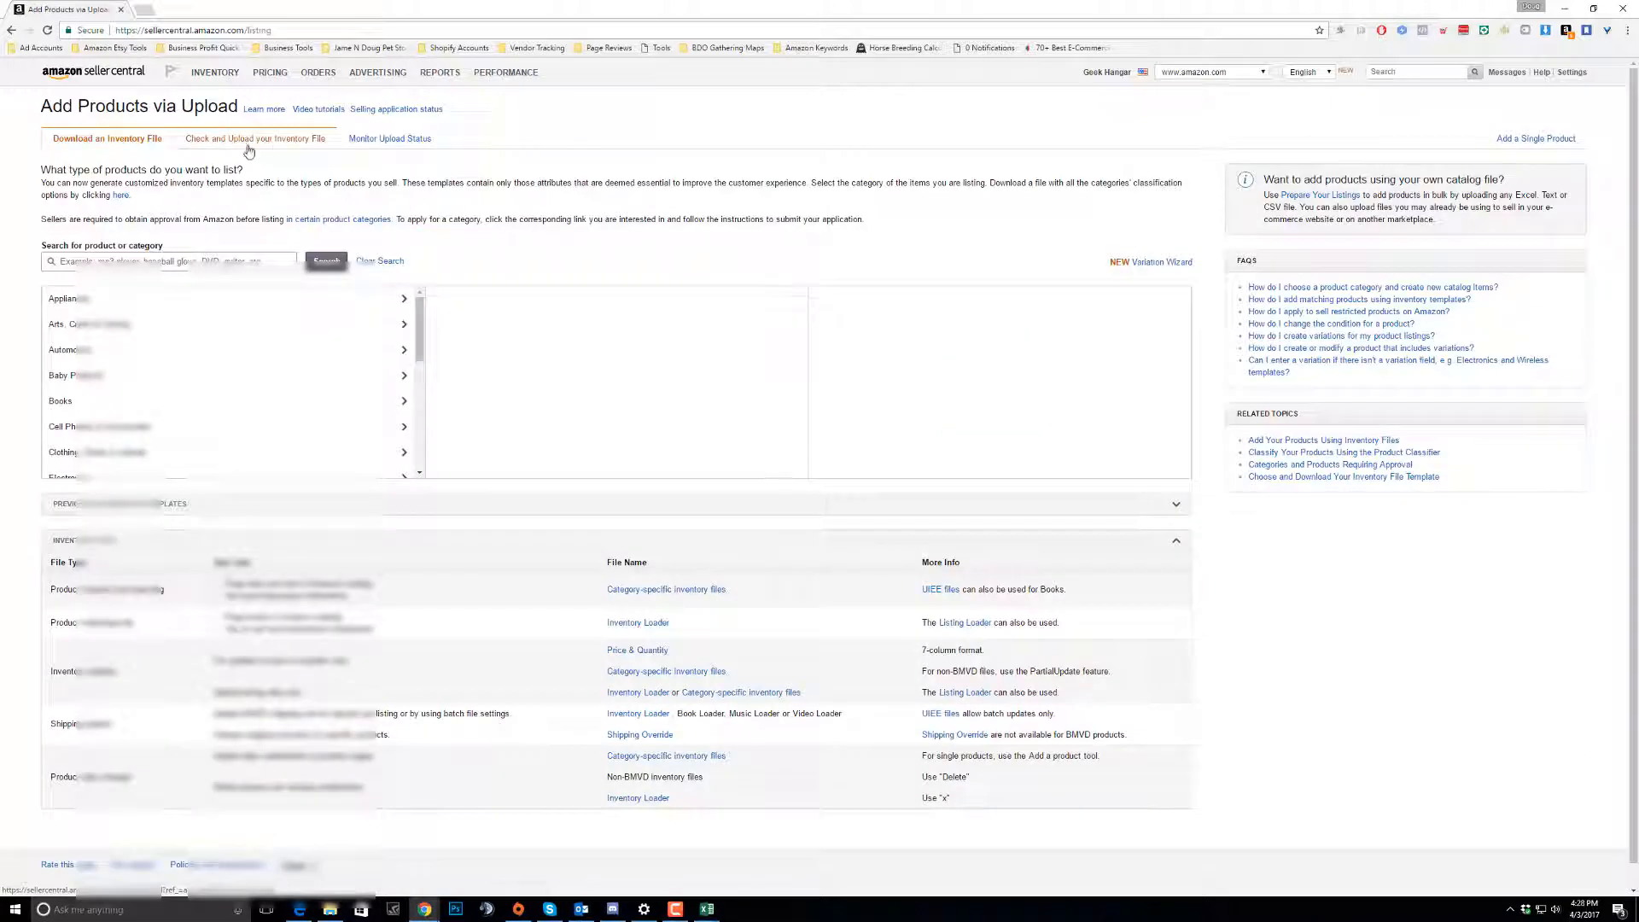
{"action": "left_click", "coordinate": [260, 144]}
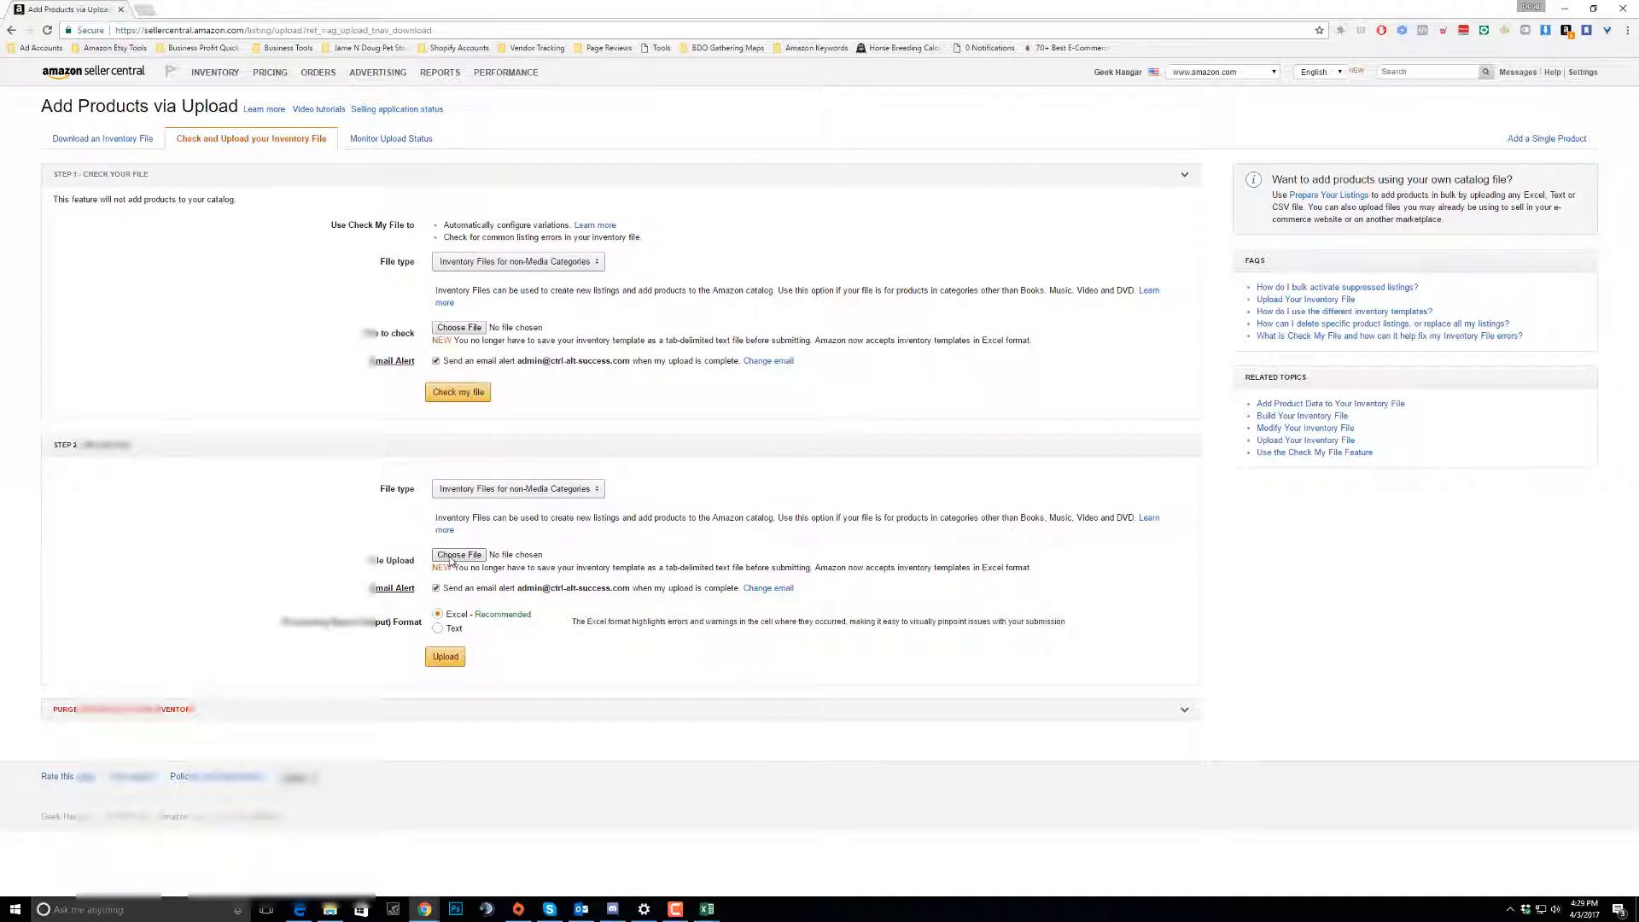
- Choose the Mug Upload Template file from the Desktop as the File Upload and upload it
{"action": "left_click", "coordinate": [454, 557]}
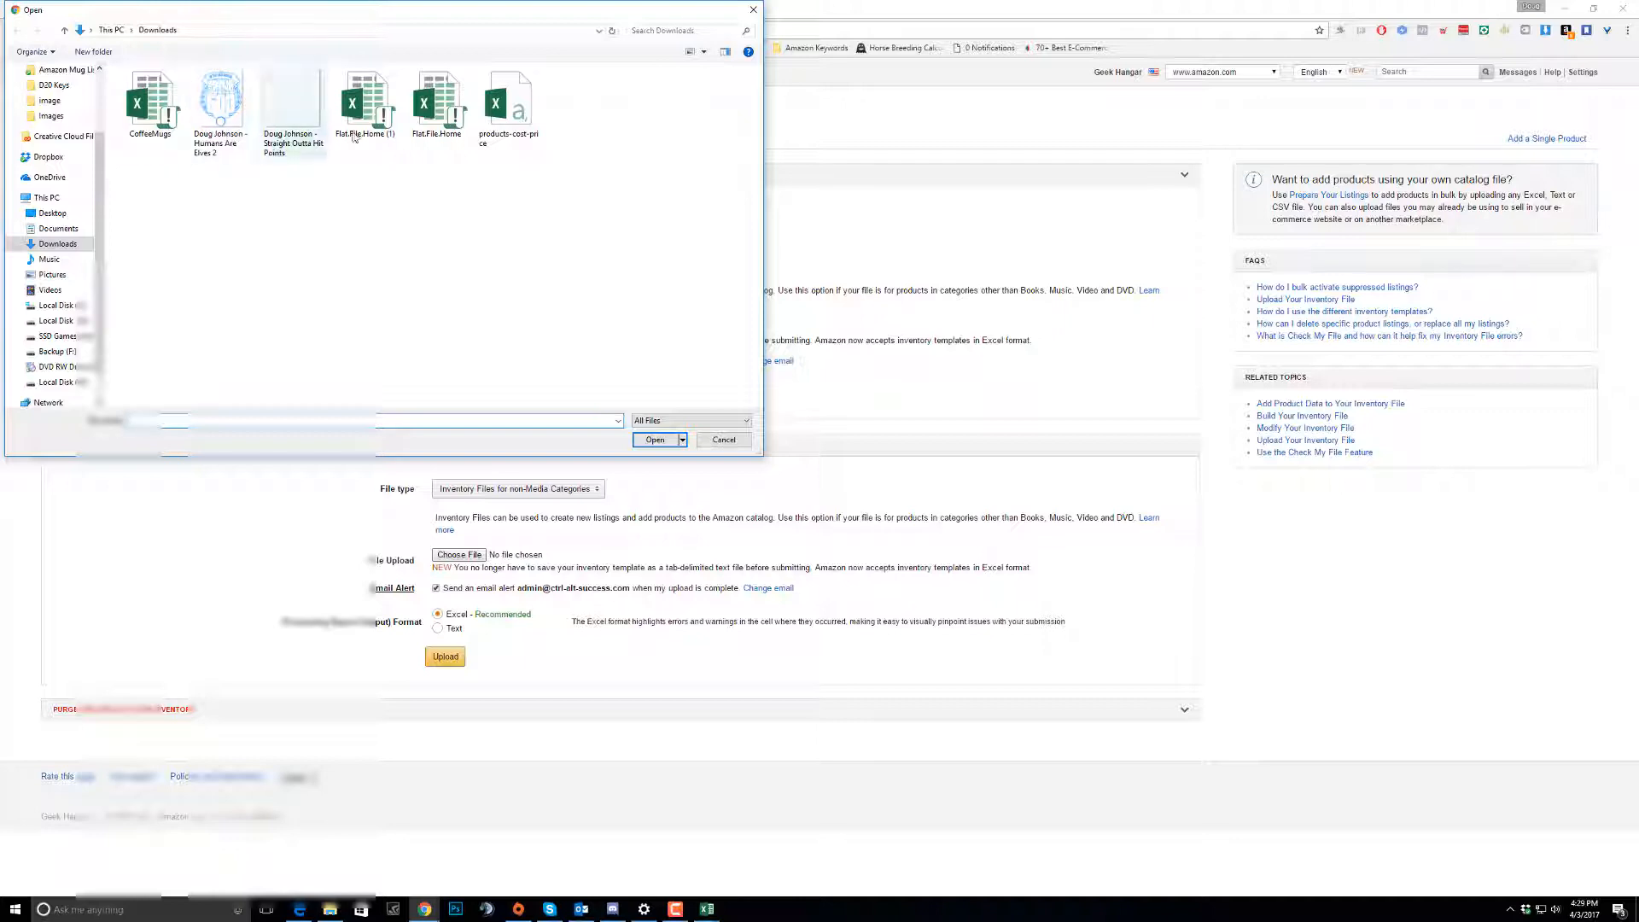
{"action": "left_click", "coordinate": [51, 213]}
{"action": "left_click", "coordinate": [294, 213]}
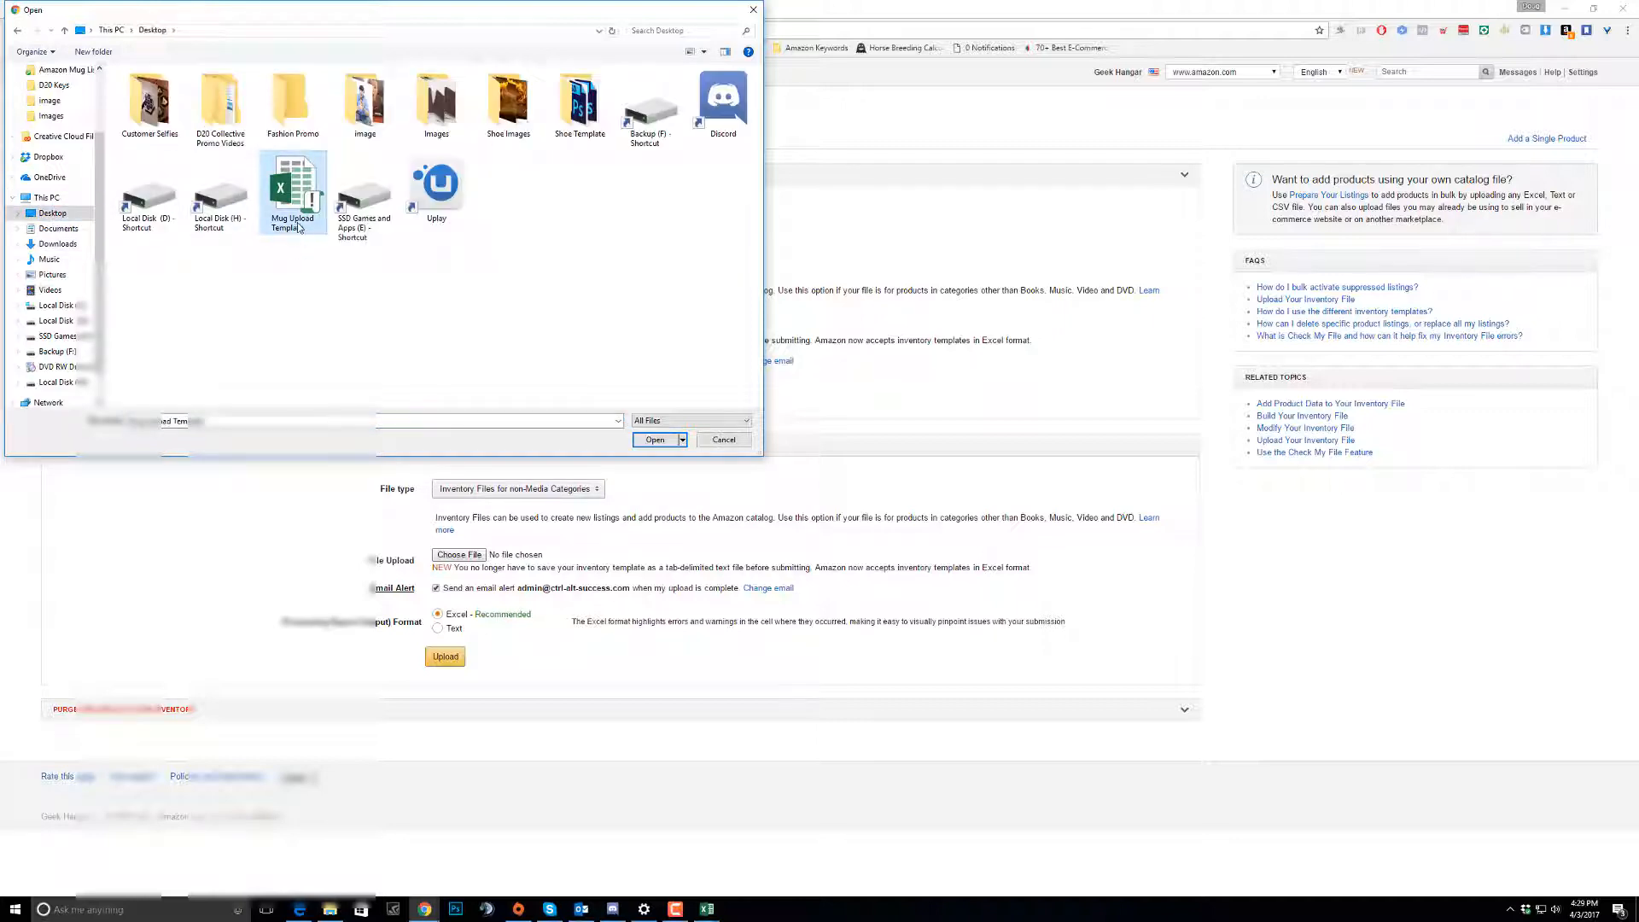
{"action": "double_click", "coordinate": [297, 225]}
{"action": "left_click", "coordinate": [445, 658]}
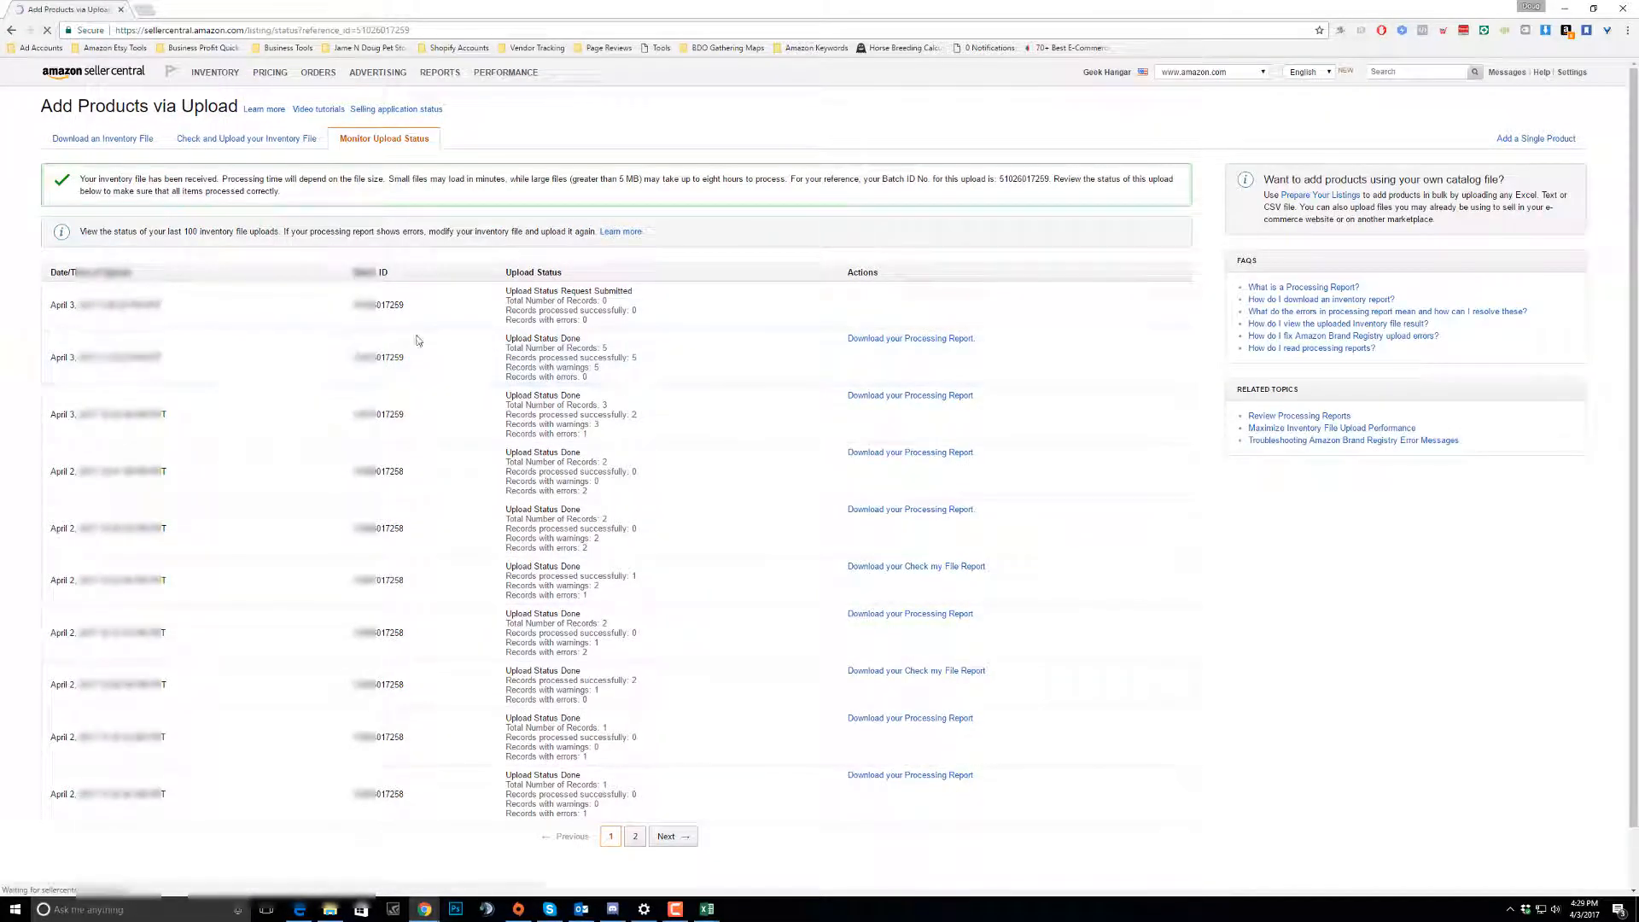
- Examine the newest batch's upload status, including its processed records, warnings and errors, alongside the earlier uploads
{"action": "left_click_drag", "start_coordinate": [588, 320], "coordinate": [509, 291]}
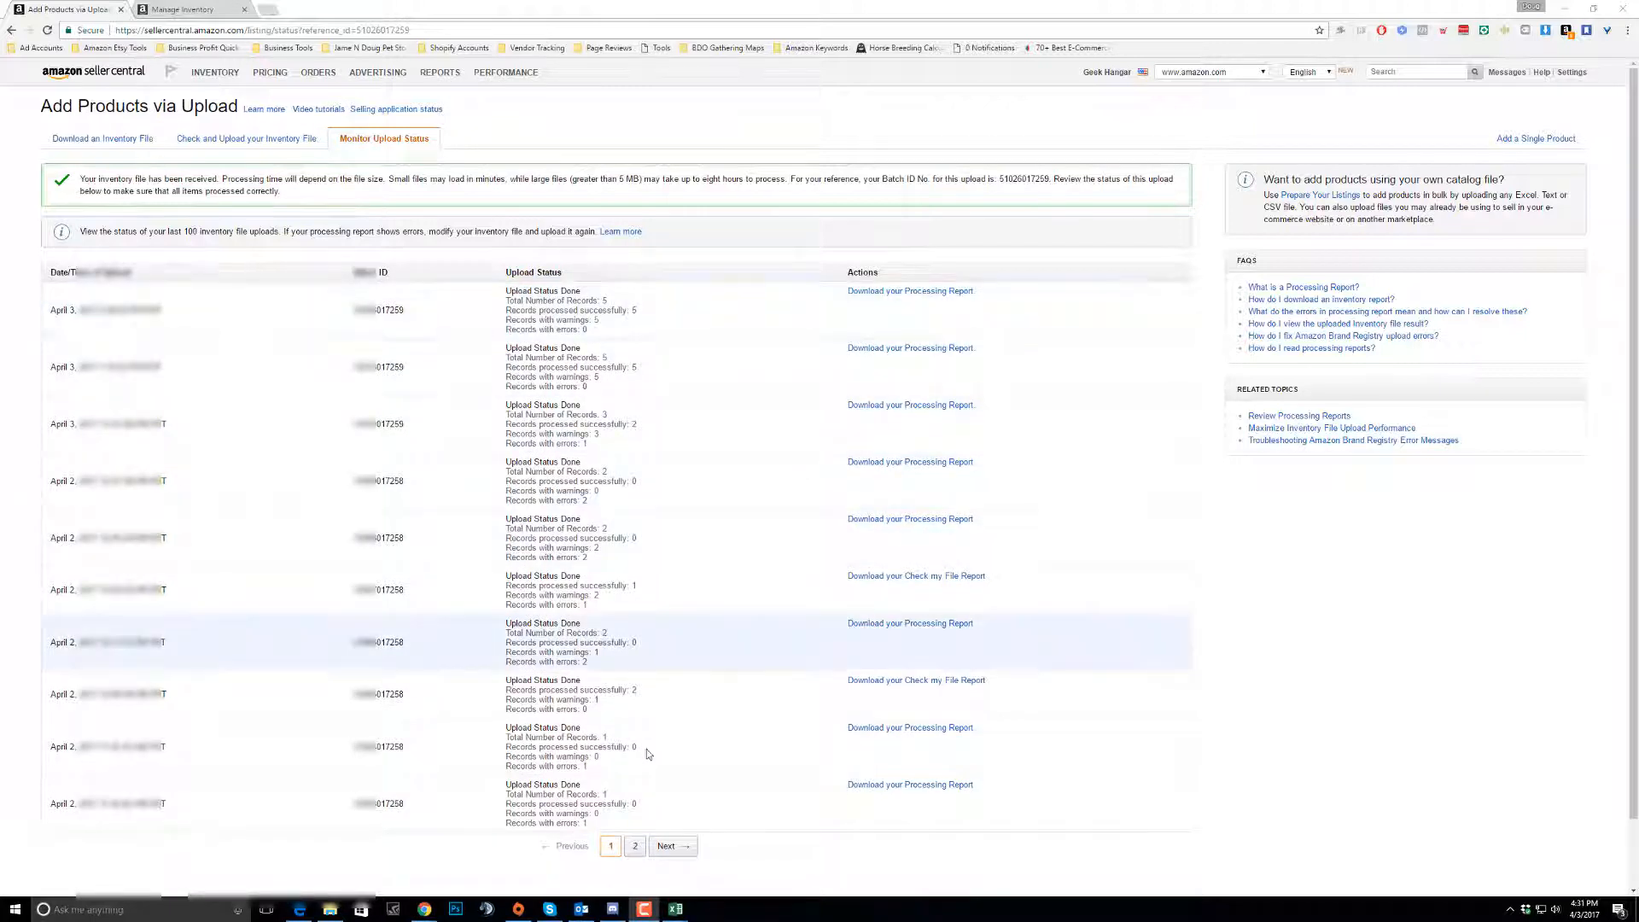
{"action": "left_click_drag", "start_coordinate": [656, 841], "coordinate": [514, 428]}
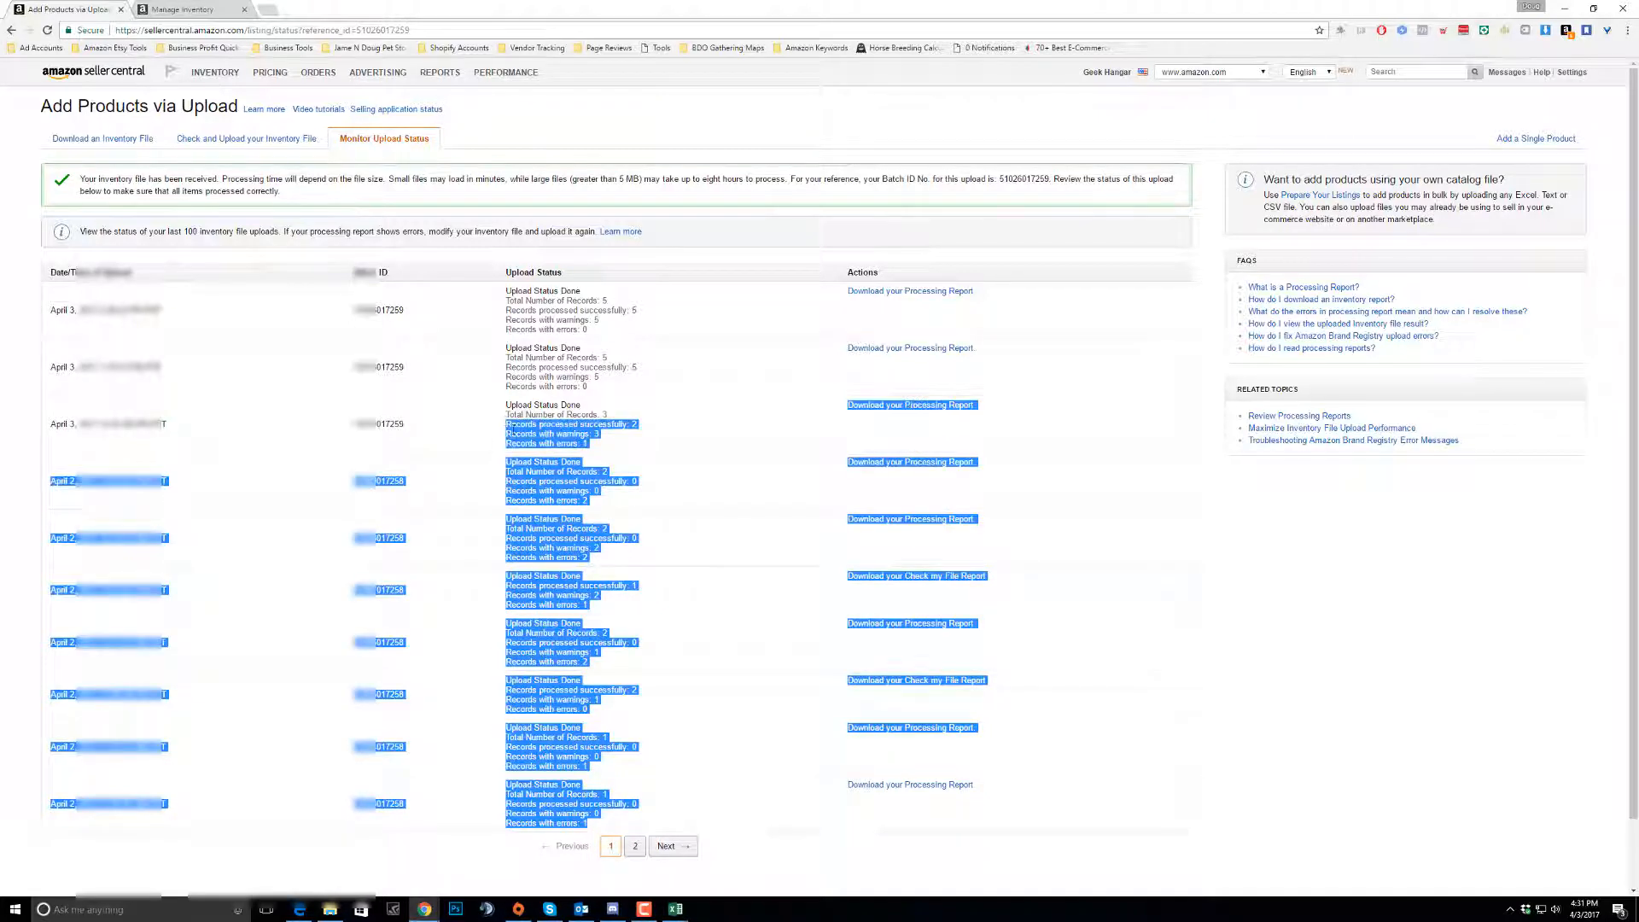
{"action": "left_click", "coordinate": [653, 492]}
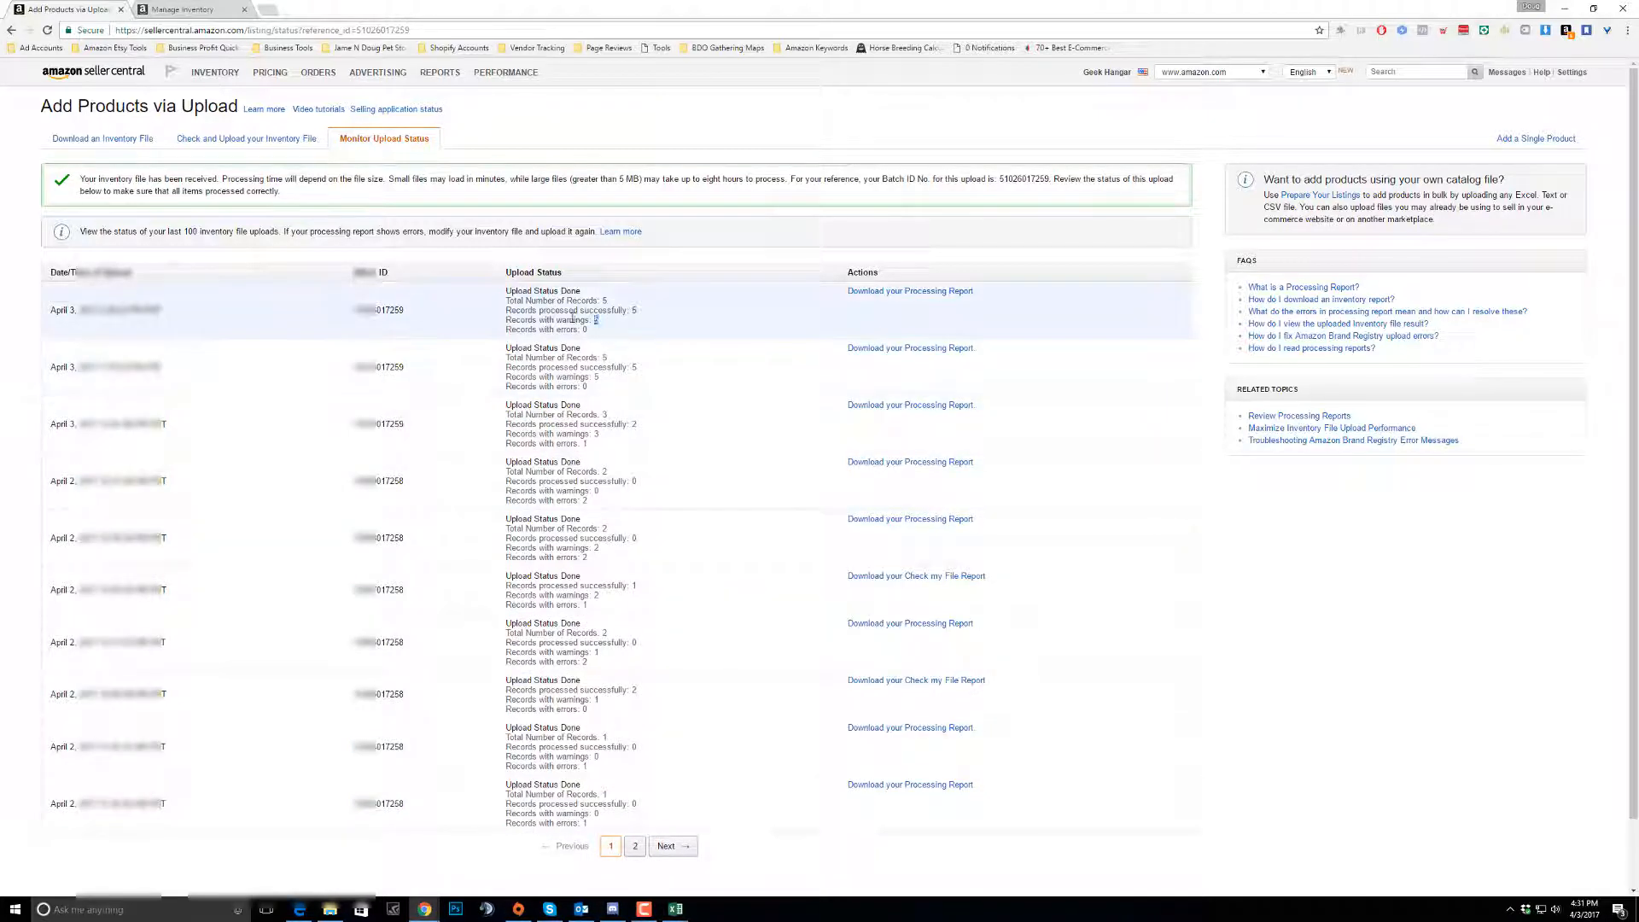
{"action": "left_click_drag", "start_coordinate": [599, 321], "coordinate": [525, 292]}
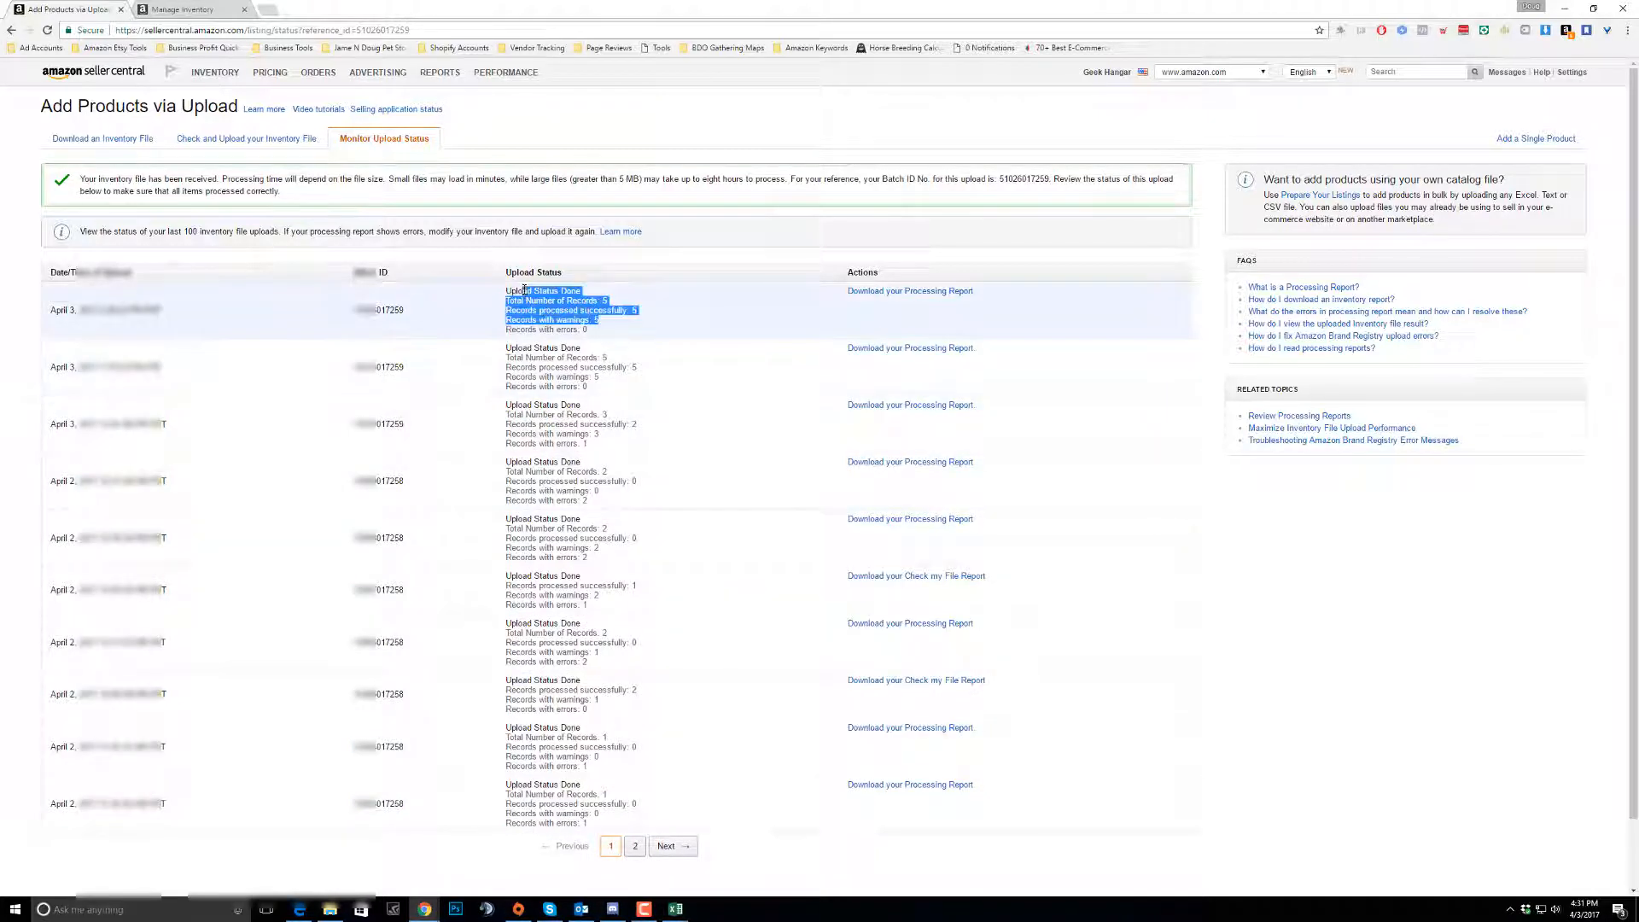
{"action": "left_click", "coordinate": [616, 305]}
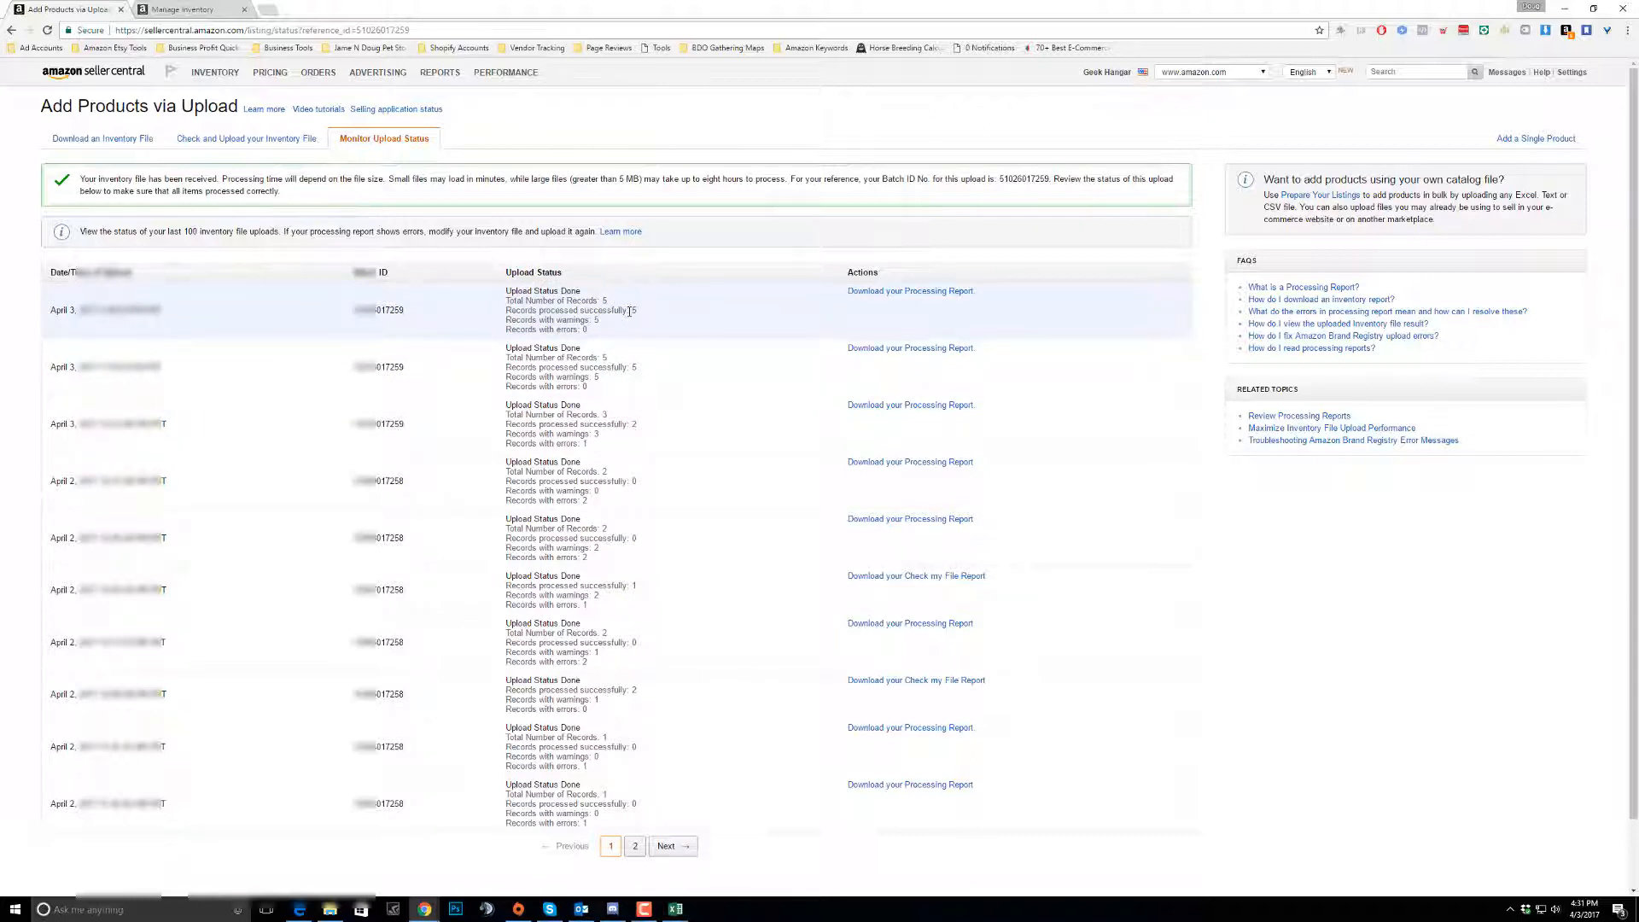
- Refresh the Manage Inventory list and expand the Blood of My Enemies Mug parent to check its SKU and child variations
{"action": "left_click_drag", "start_coordinate": [643, 313], "coordinate": [508, 321]}
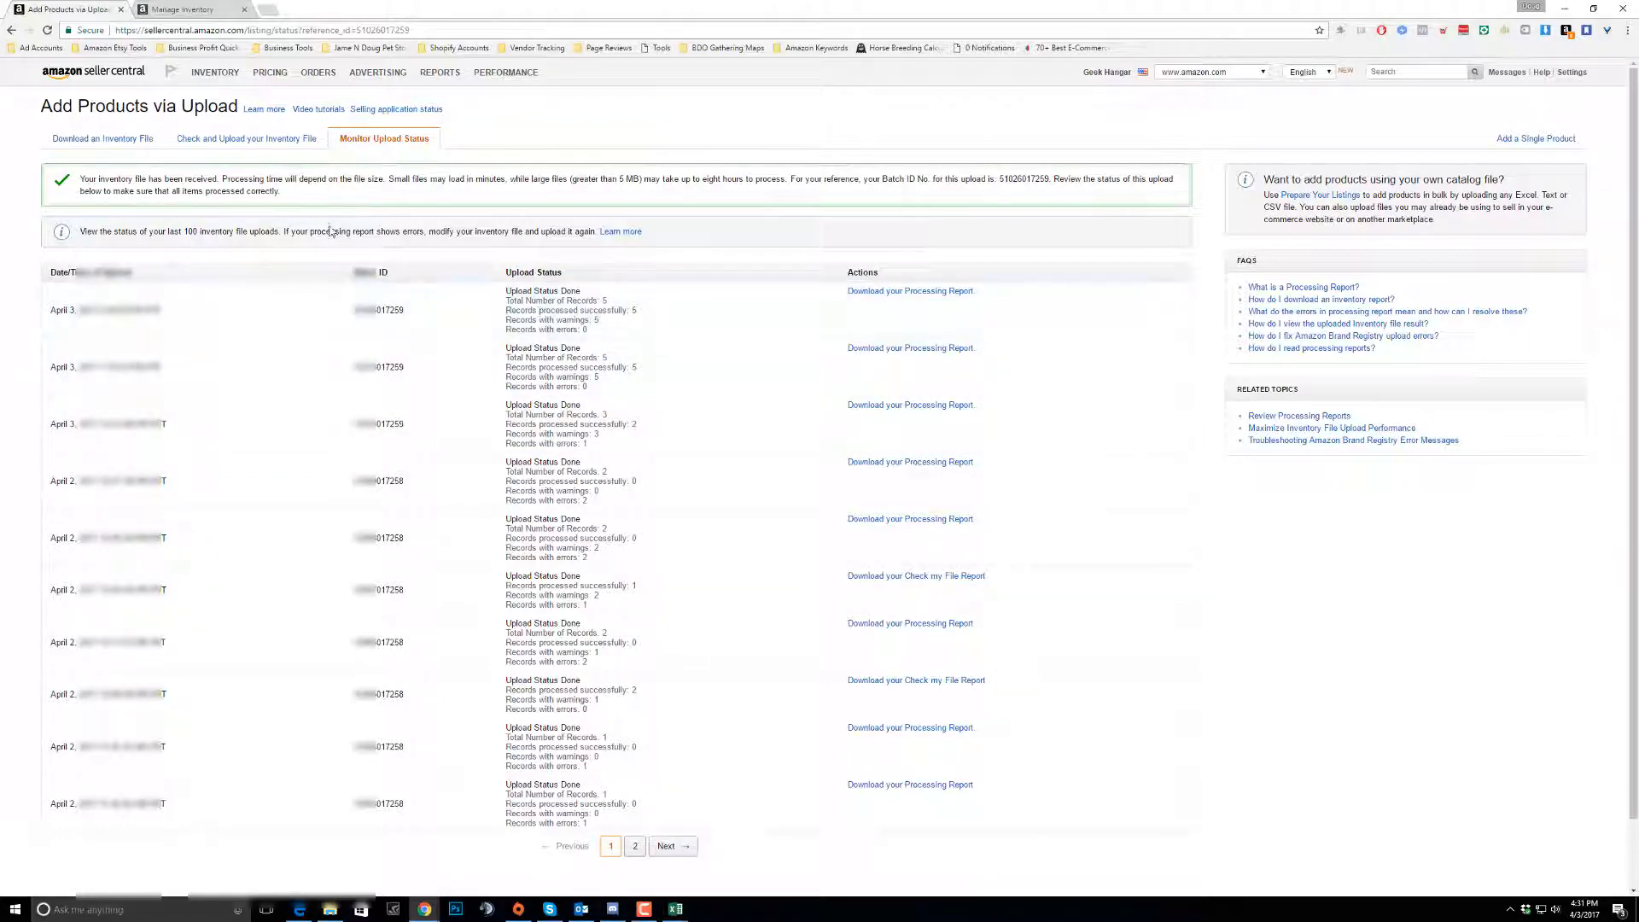
{"action": "left_click", "coordinate": [201, 10]}
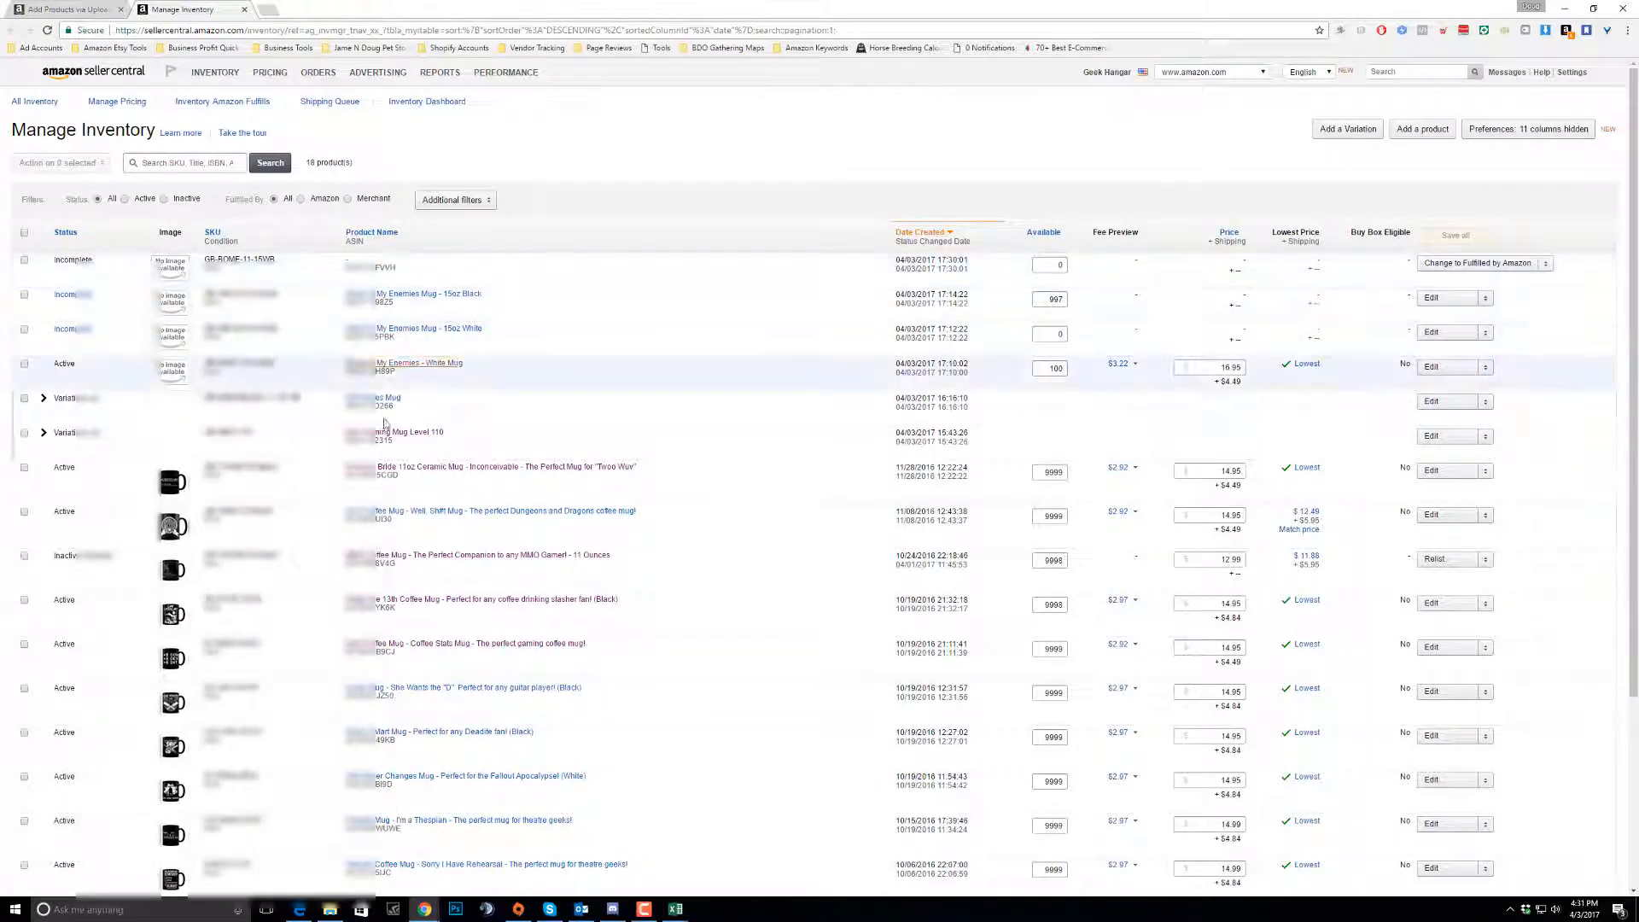
{"action": "left_click", "coordinate": [48, 34]}
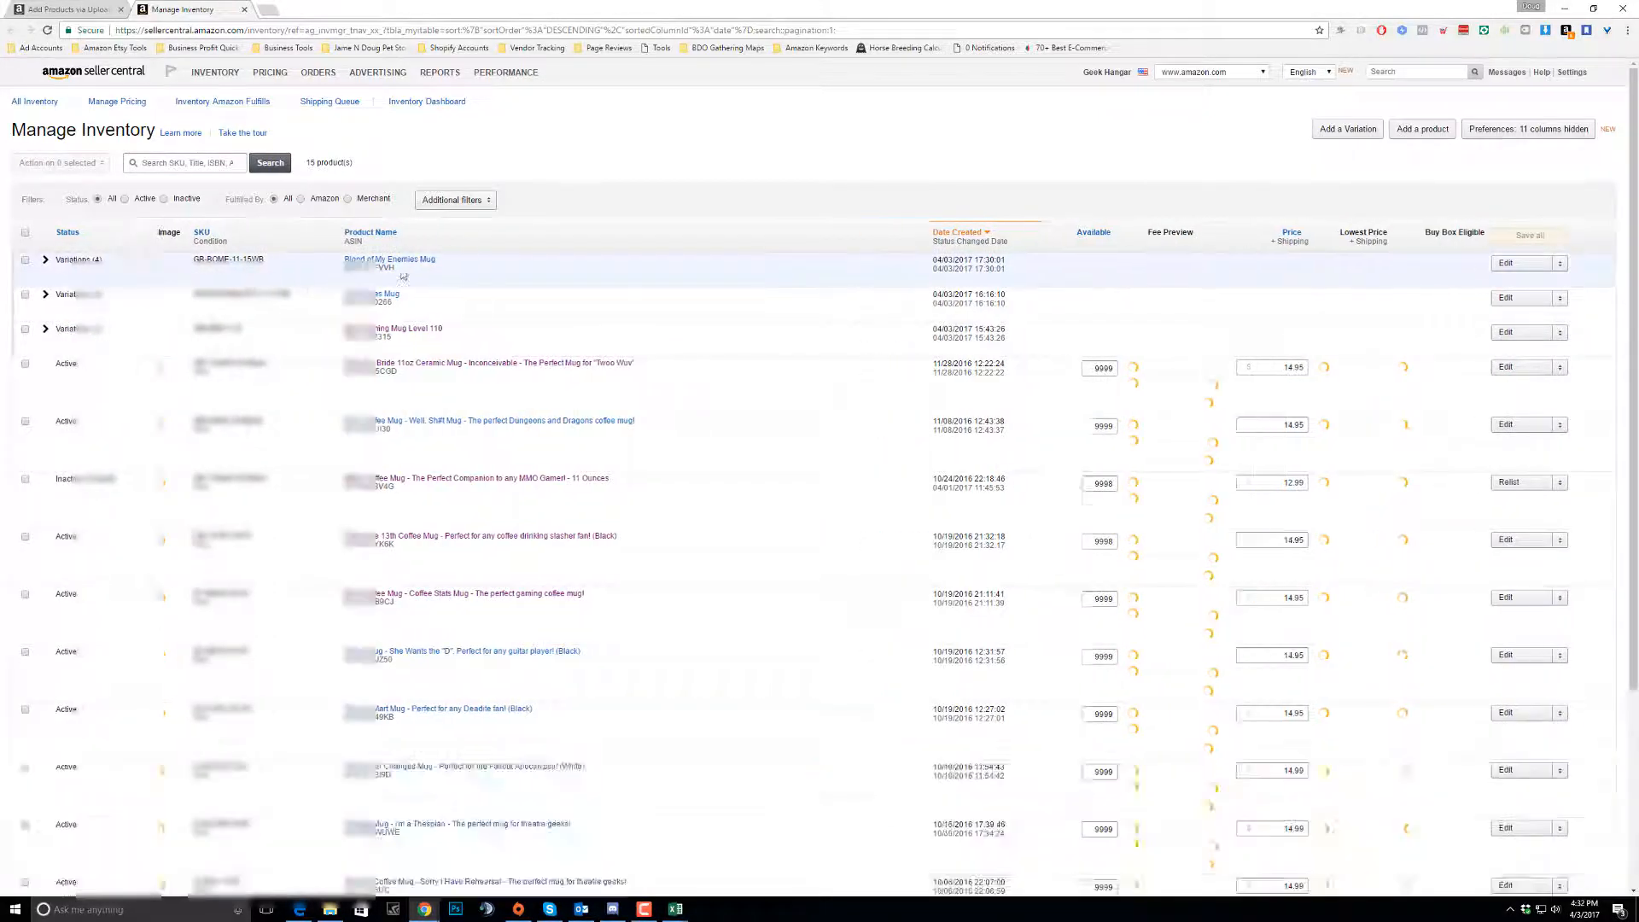
{"action": "left_click", "coordinate": [46, 261]}
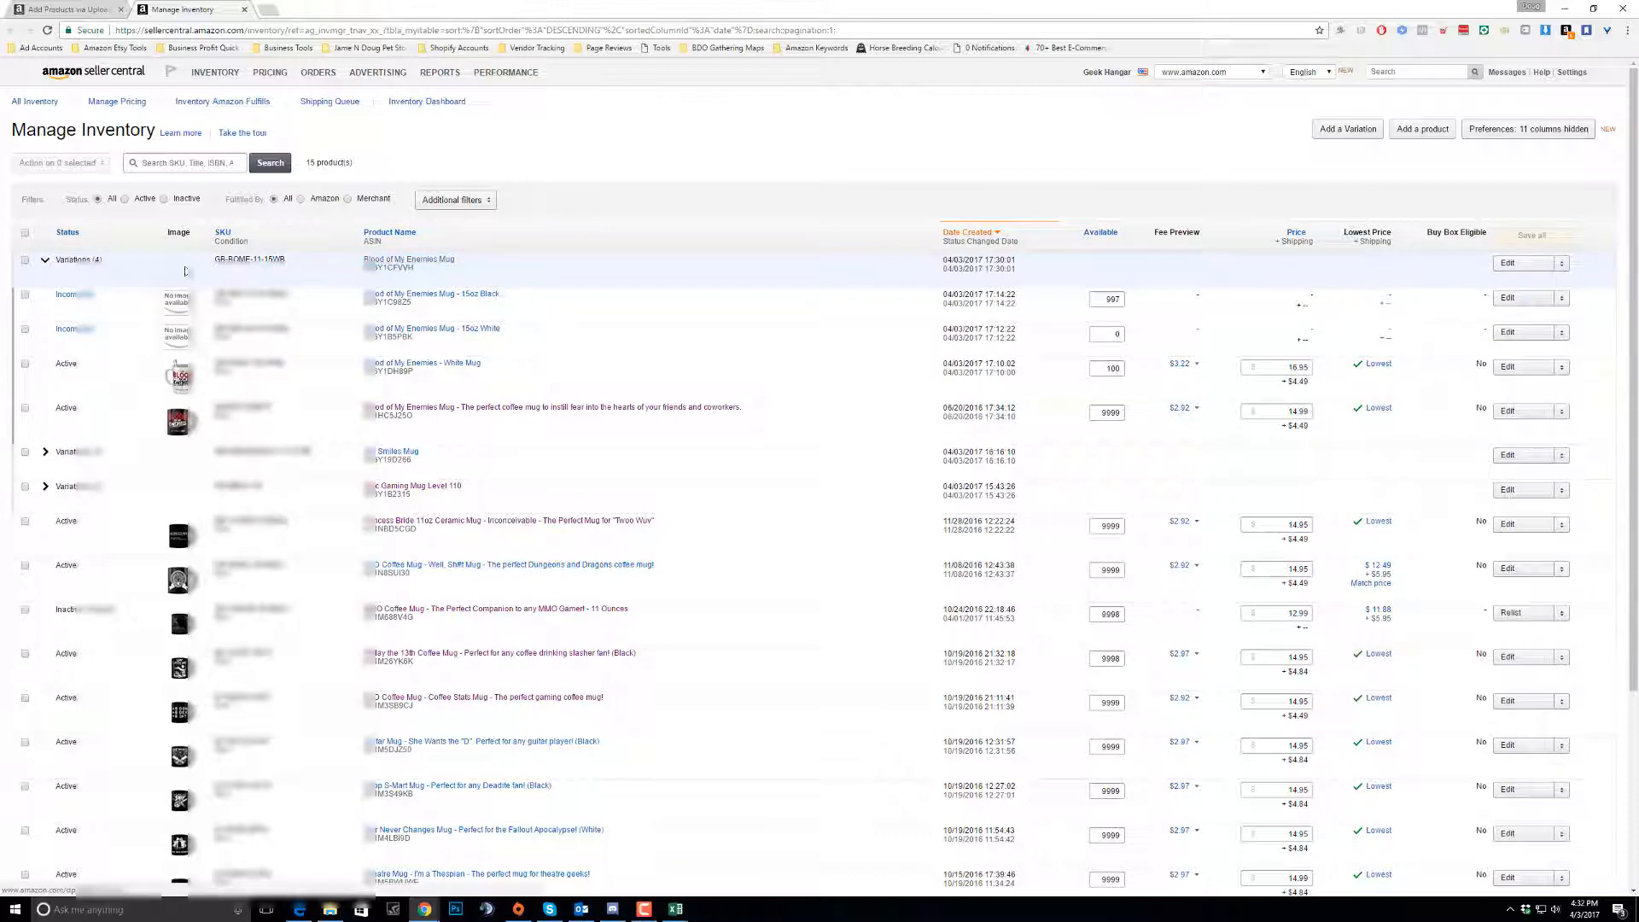
{"action": "left_click", "coordinate": [46, 260]}
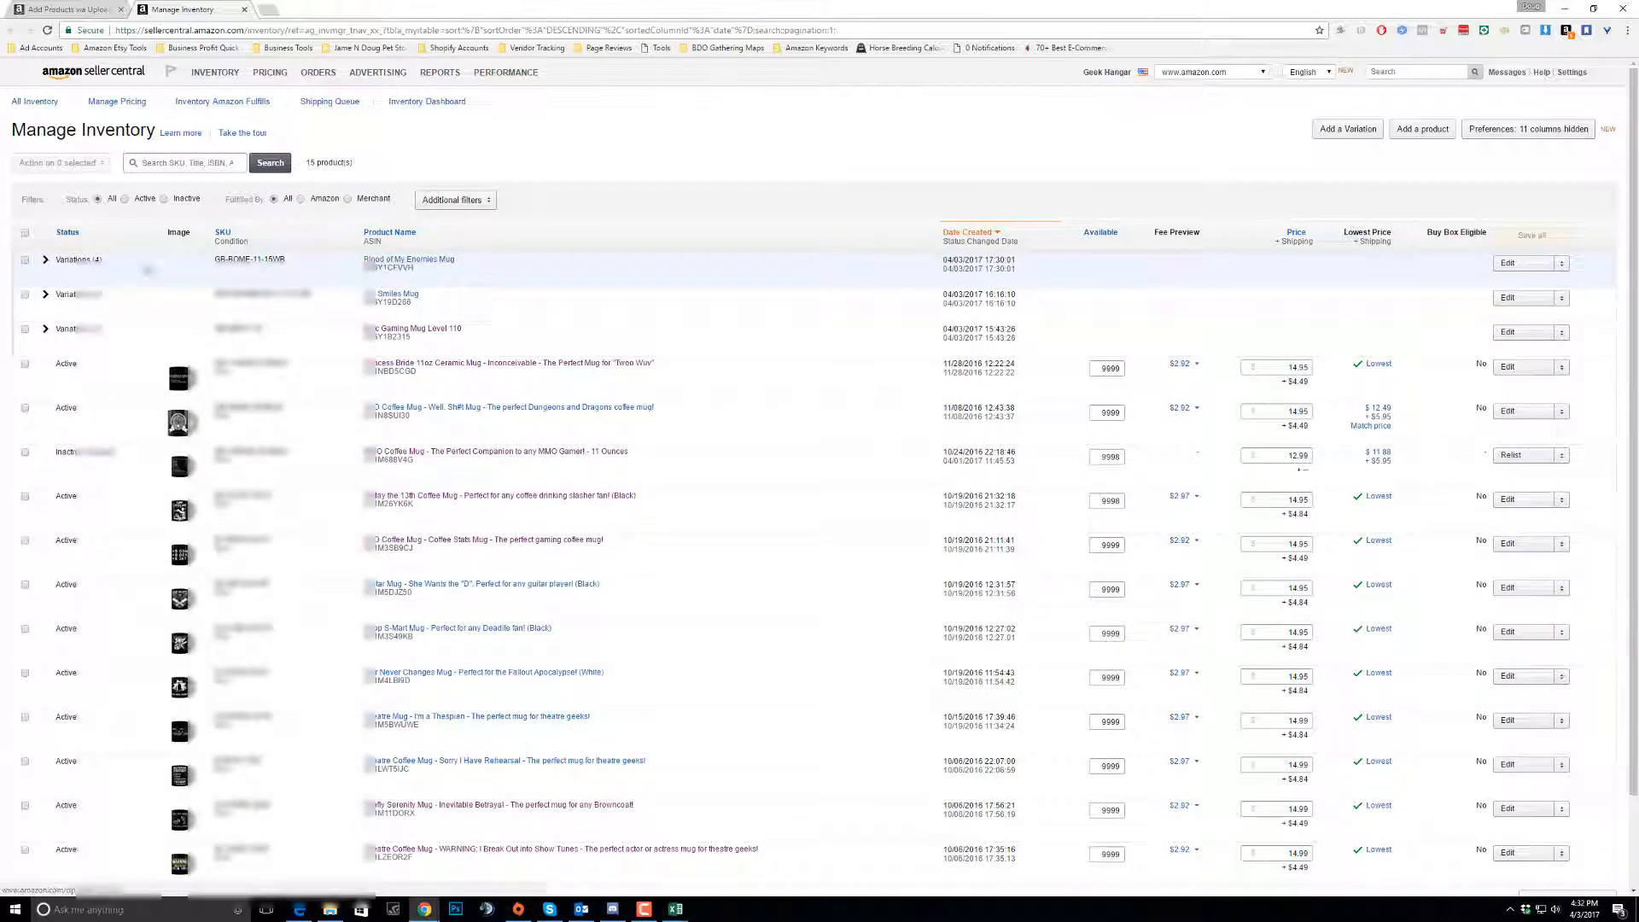
{"action": "left_click", "coordinate": [46, 261]}
{"action": "left_click_drag", "start_coordinate": [213, 260], "coordinate": [291, 259]}
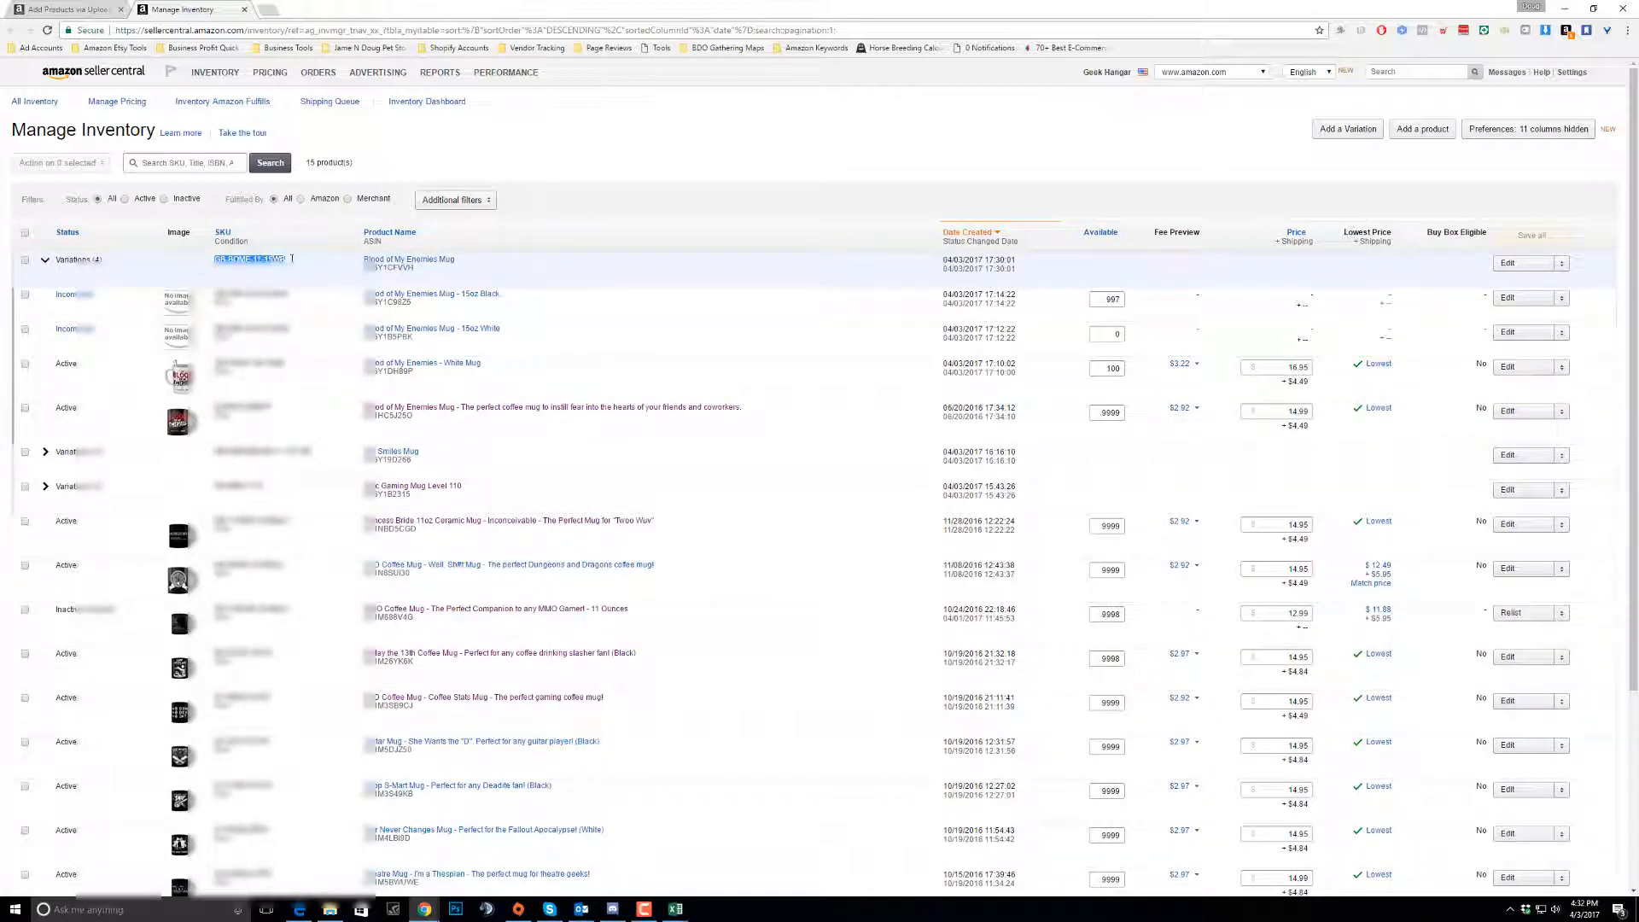
- Preview the 15oz size on the parent mug's Amazon product page and check the 15oz Black child's status in Manage Inventory
{"action": "left_click", "coordinate": [409, 259]}
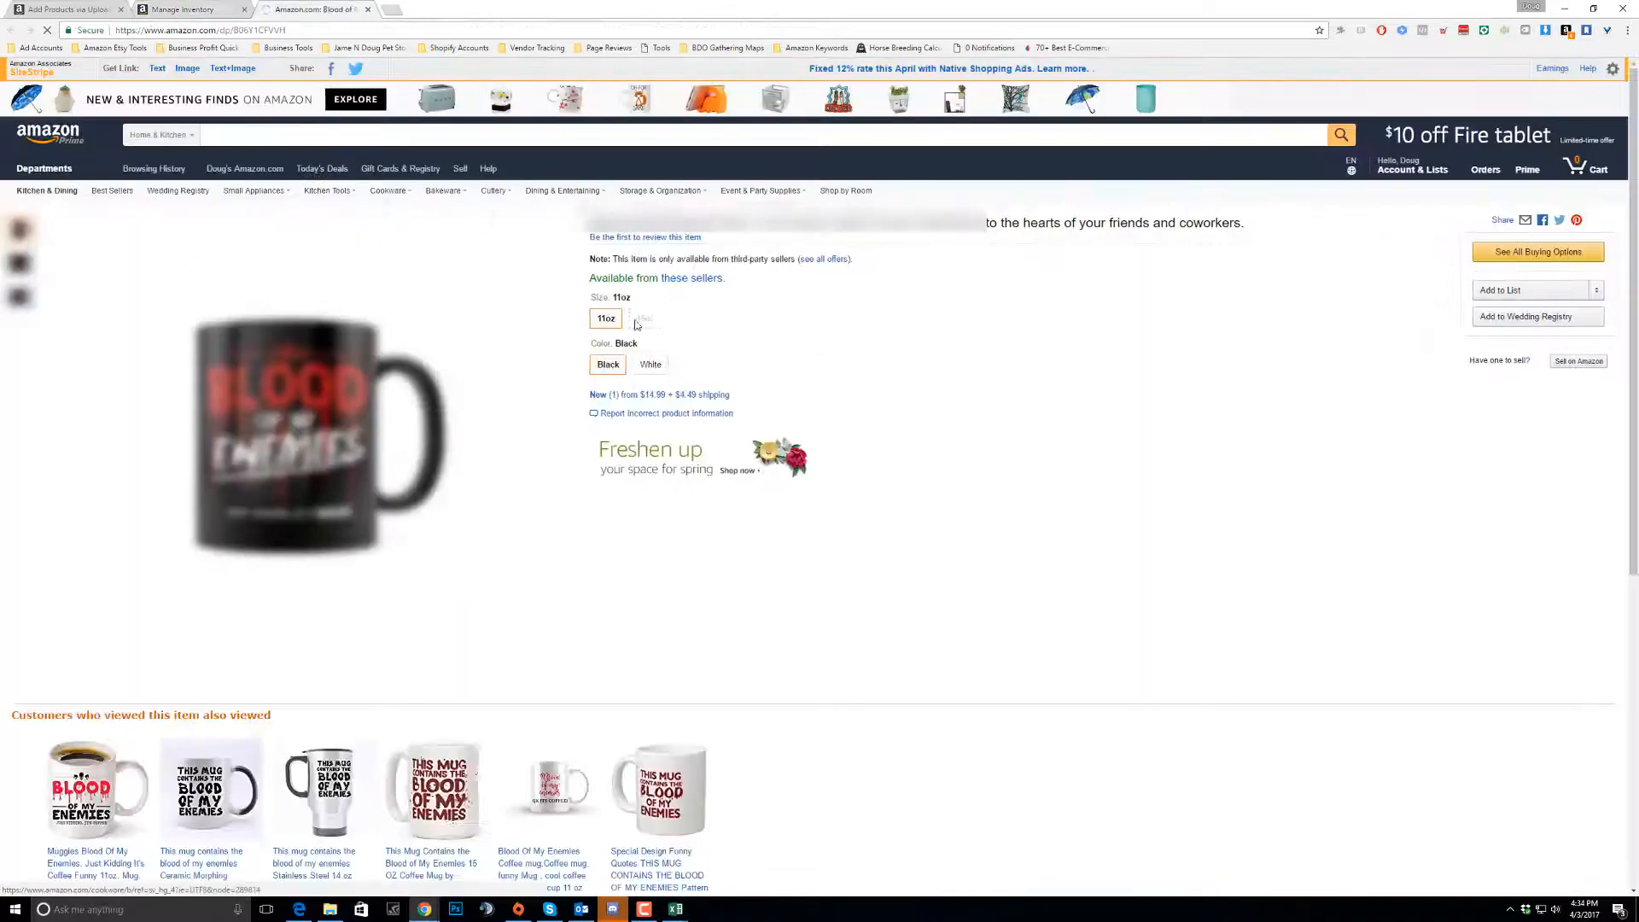
{"action": "left_click", "coordinate": [642, 318]}
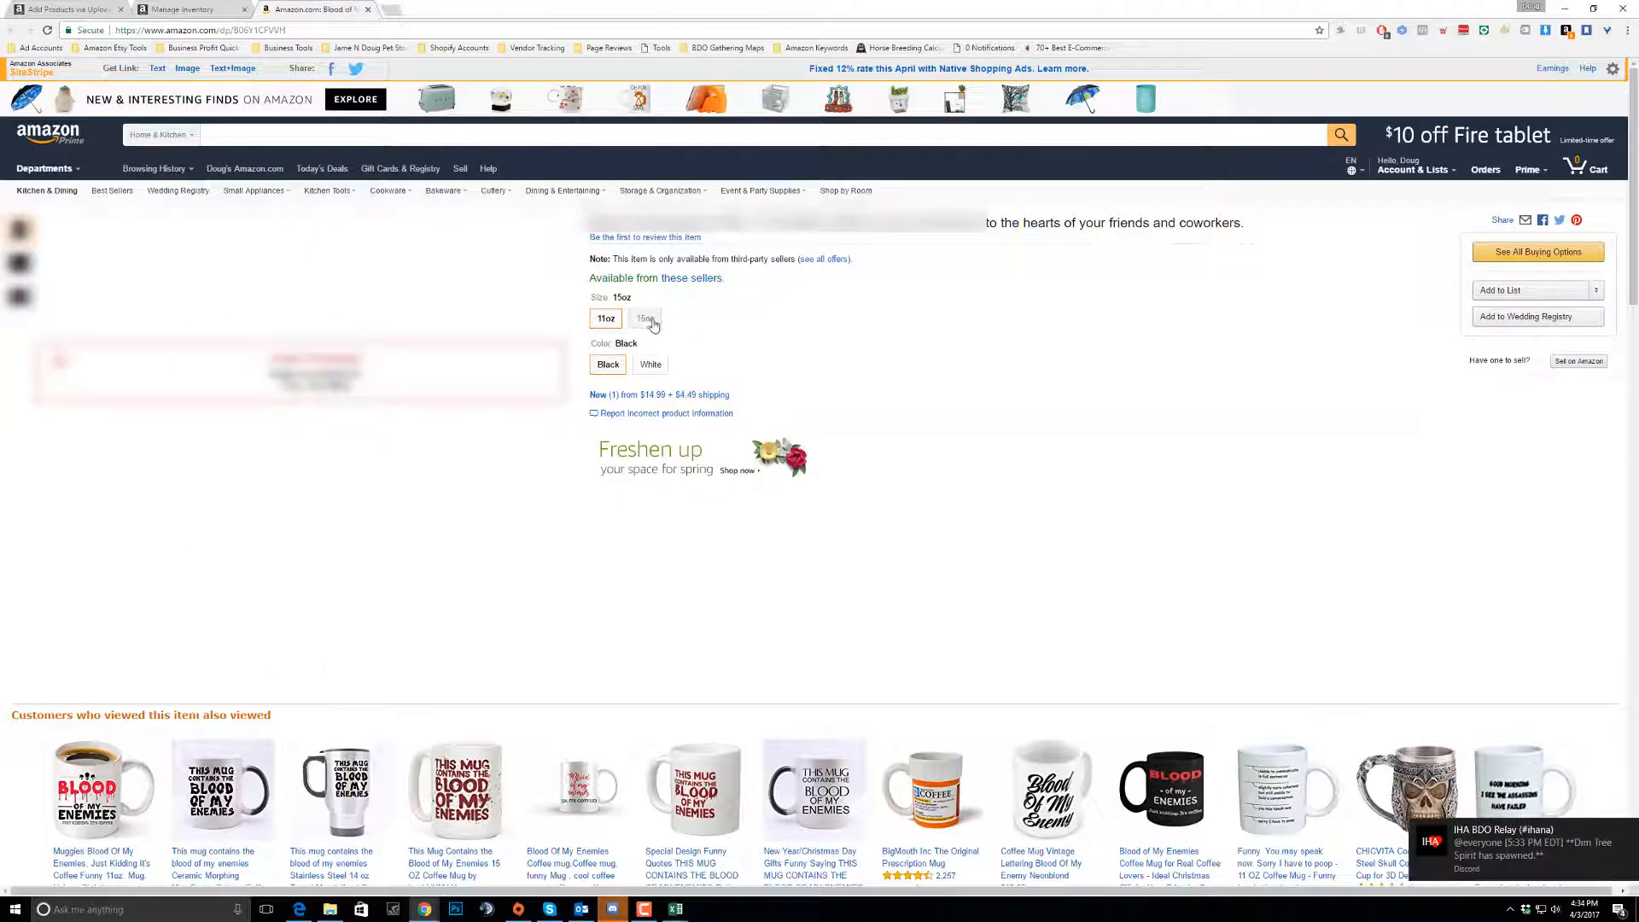
{"action": "left_click", "coordinate": [184, 10]}
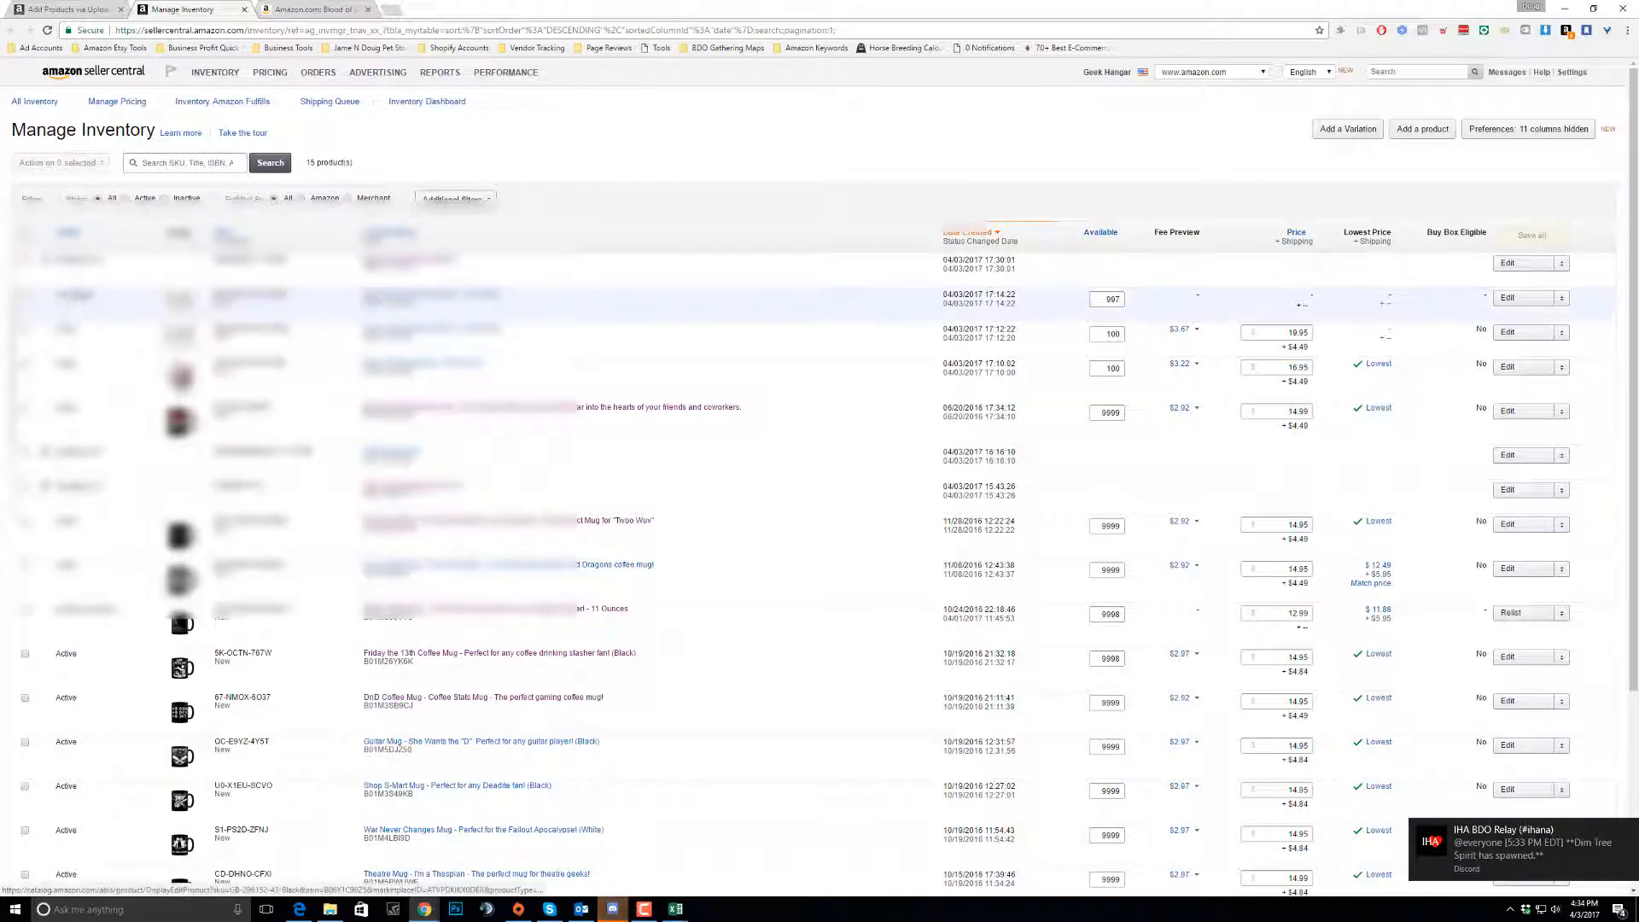
{"action": "mouse_move", "coordinate": [96, 296]}
{"action": "left_mouse_down"}
{"action": "mouse_move", "coordinate": [67, 295]}
{"action": "mouse_move", "coordinate": [63, 278]}
{"action": "mouse_move", "coordinate": [68, 295]}
{"action": "left_mouse_up"}
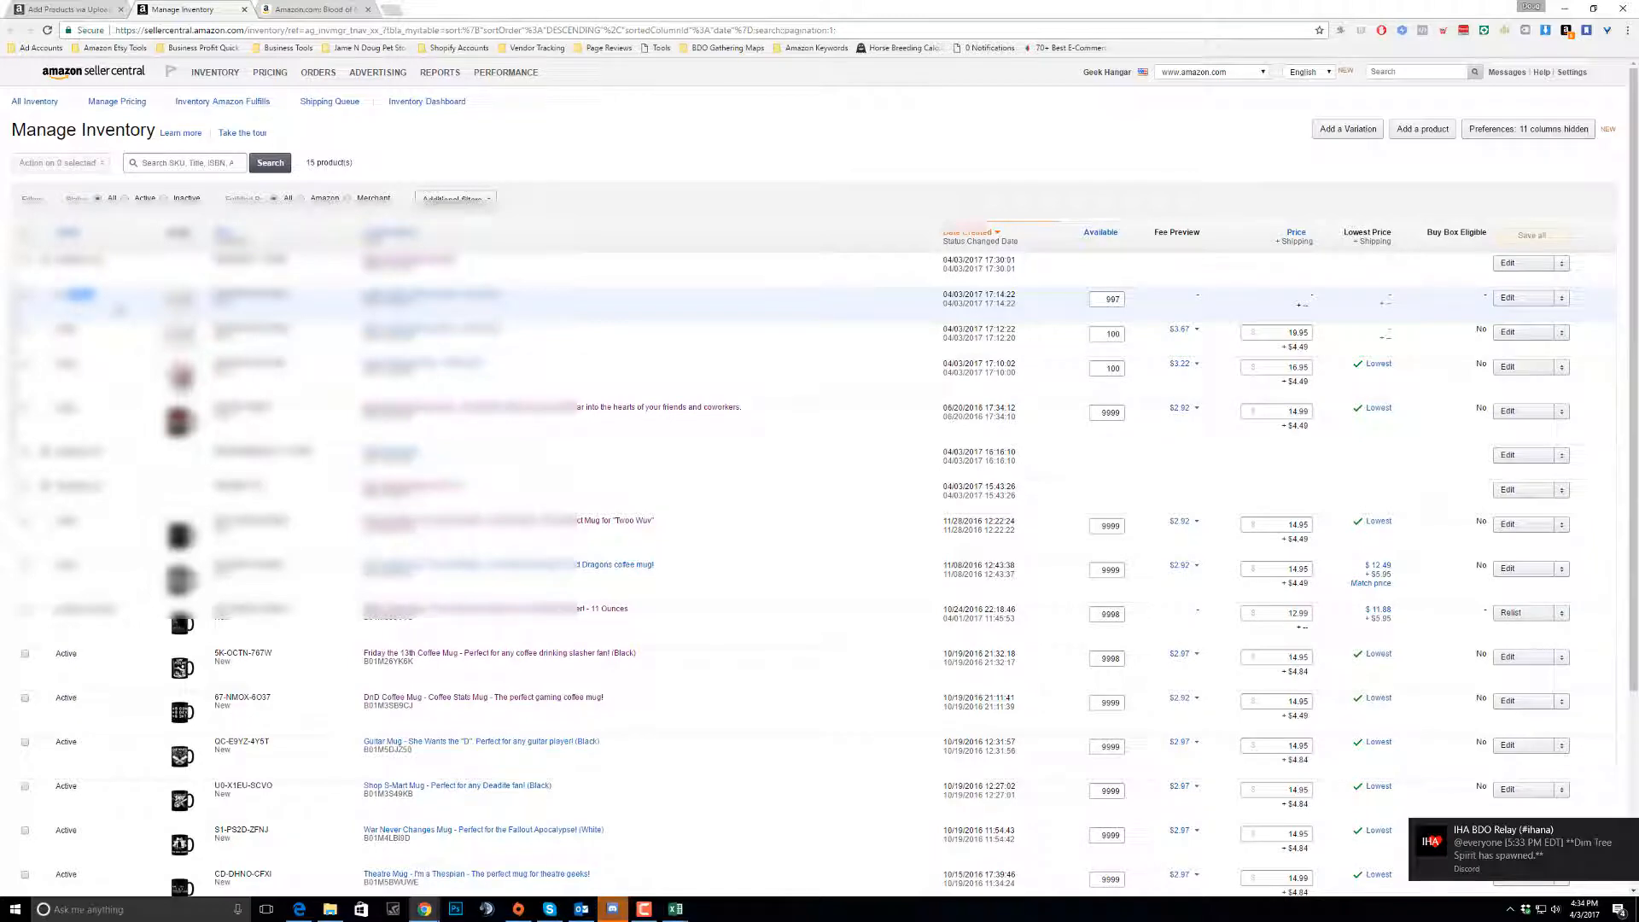
- Return to the mug's product page and test its 15oz and 11oz sizes with the White and Black color options
{"action": "key", "text": "ctrl+Tab"}
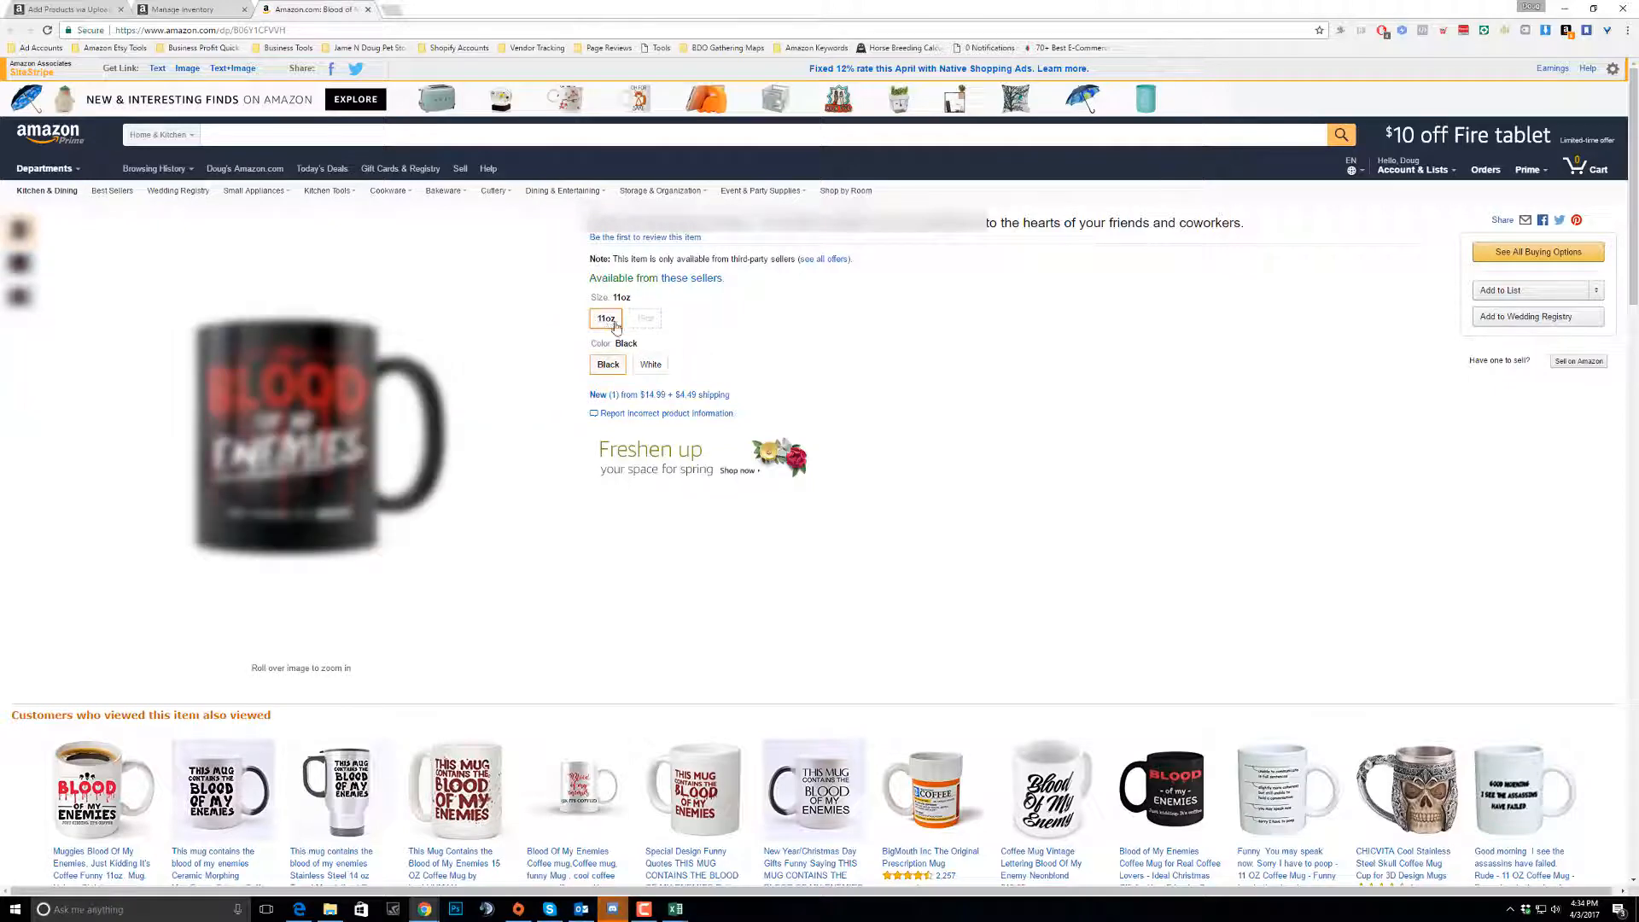
{"action": "left_click", "coordinate": [646, 320]}
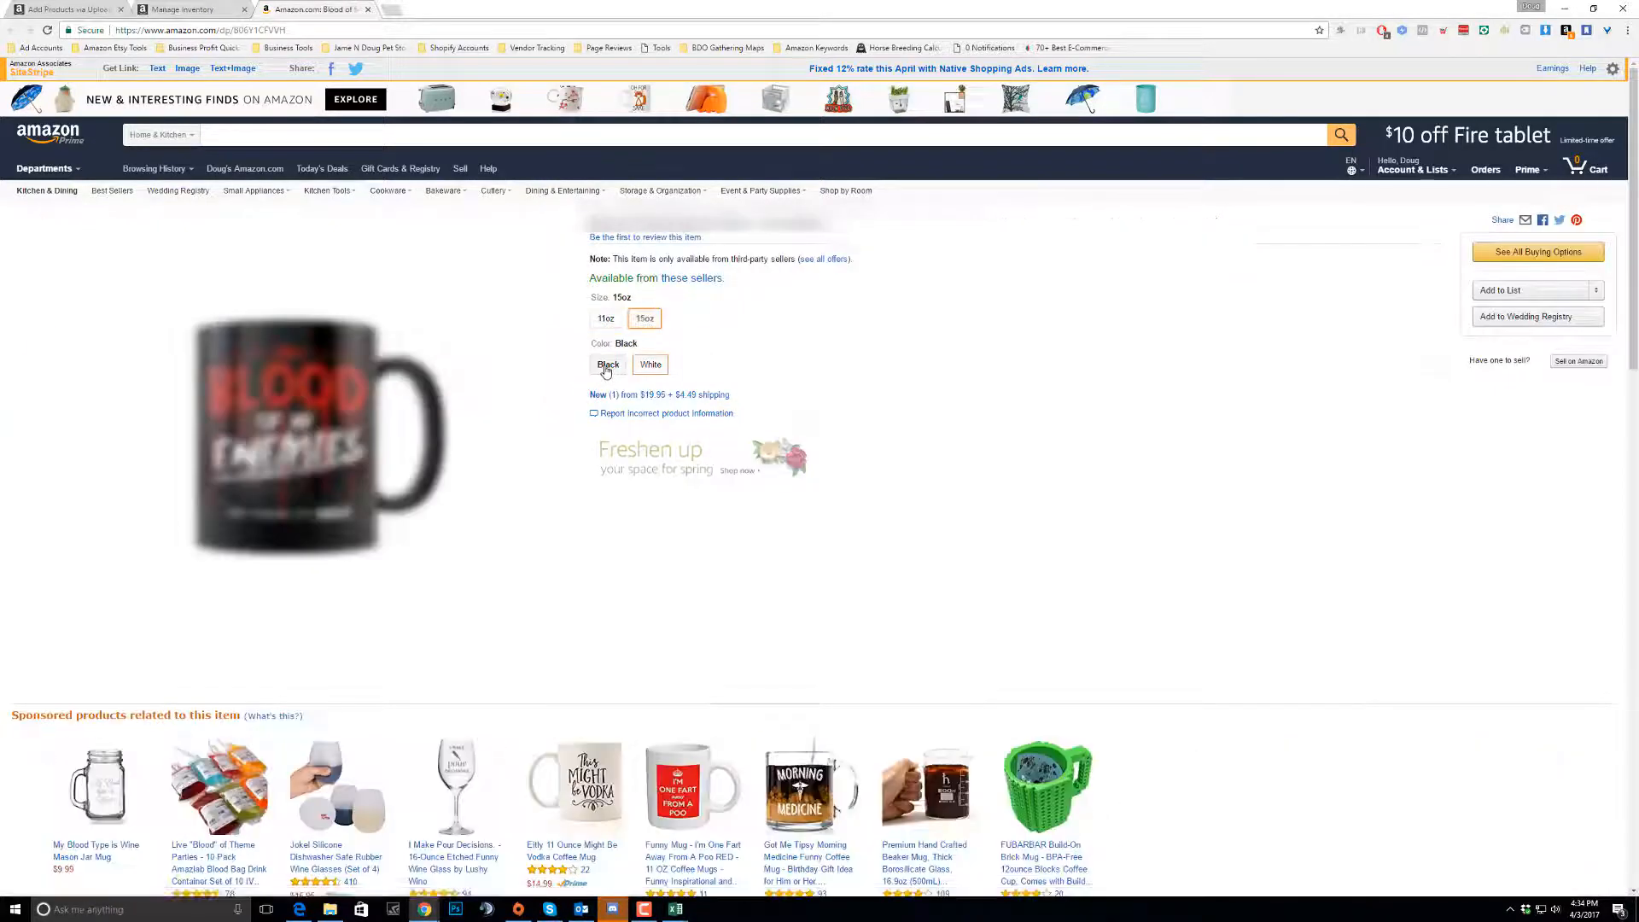
{"action": "left_click", "coordinate": [649, 365]}
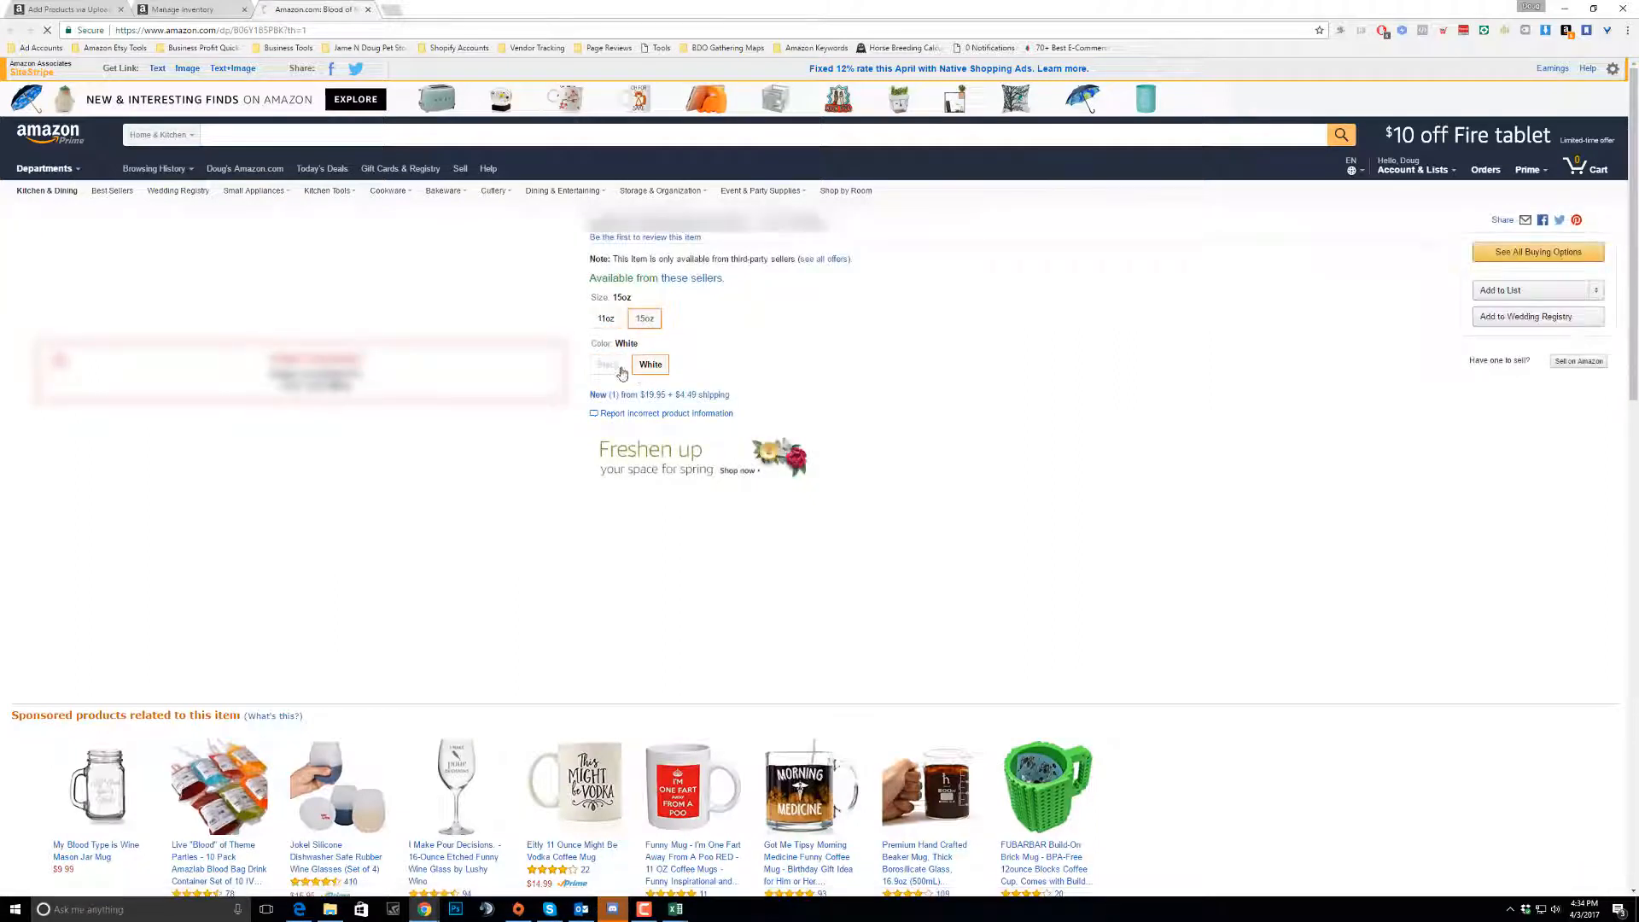
{"action": "left_click", "coordinate": [608, 365]}
{"action": "left_click", "coordinate": [605, 319]}
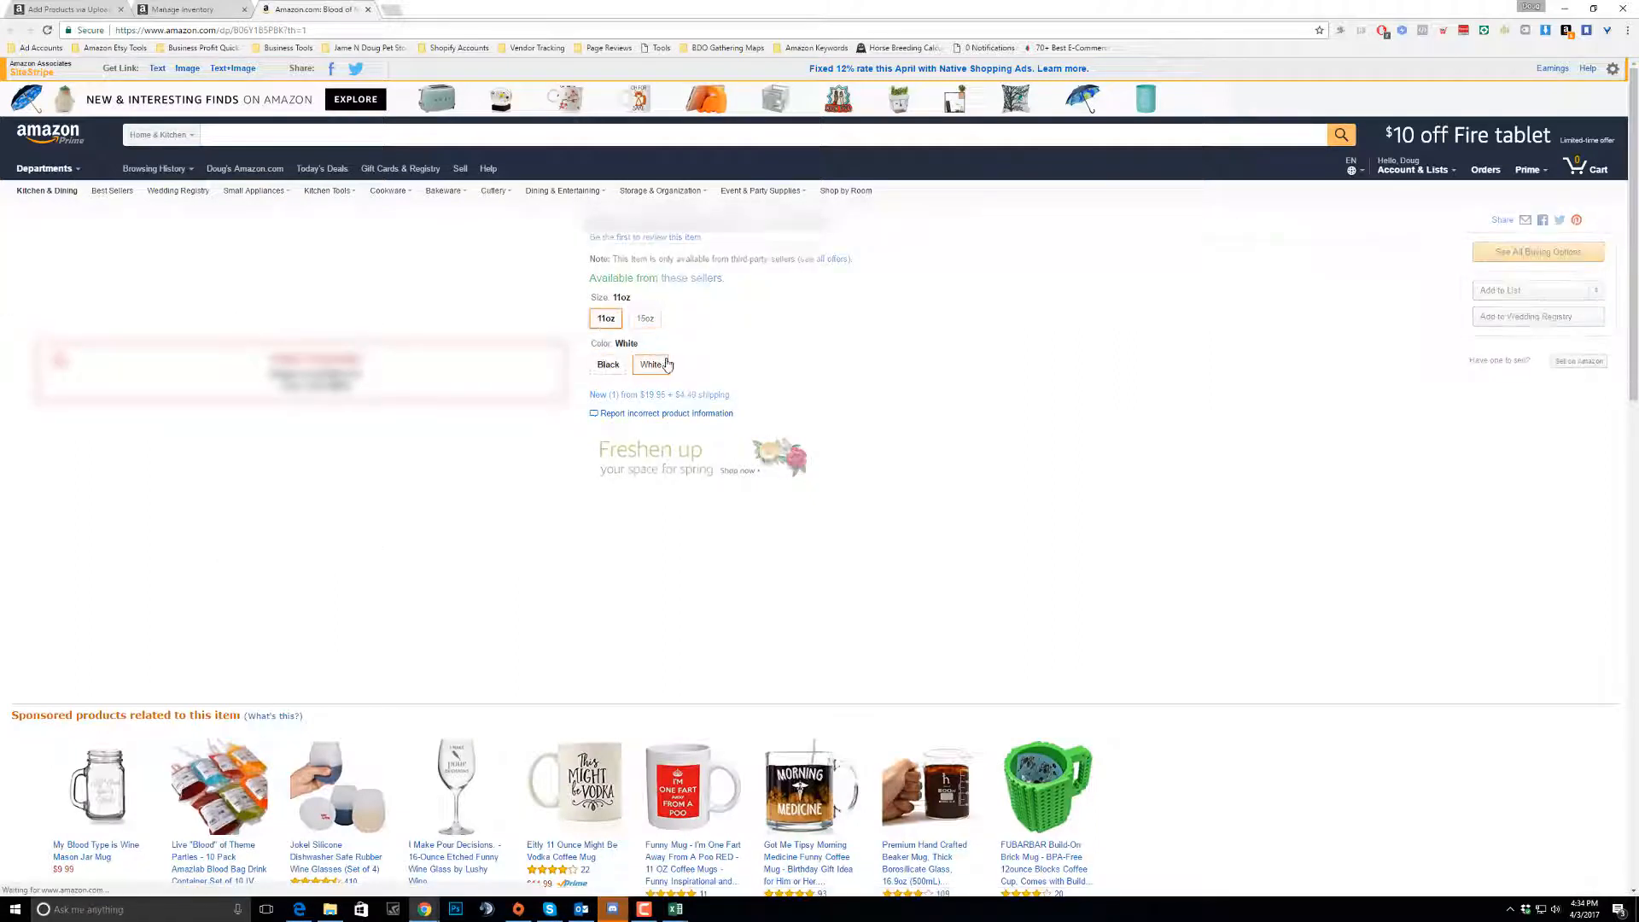